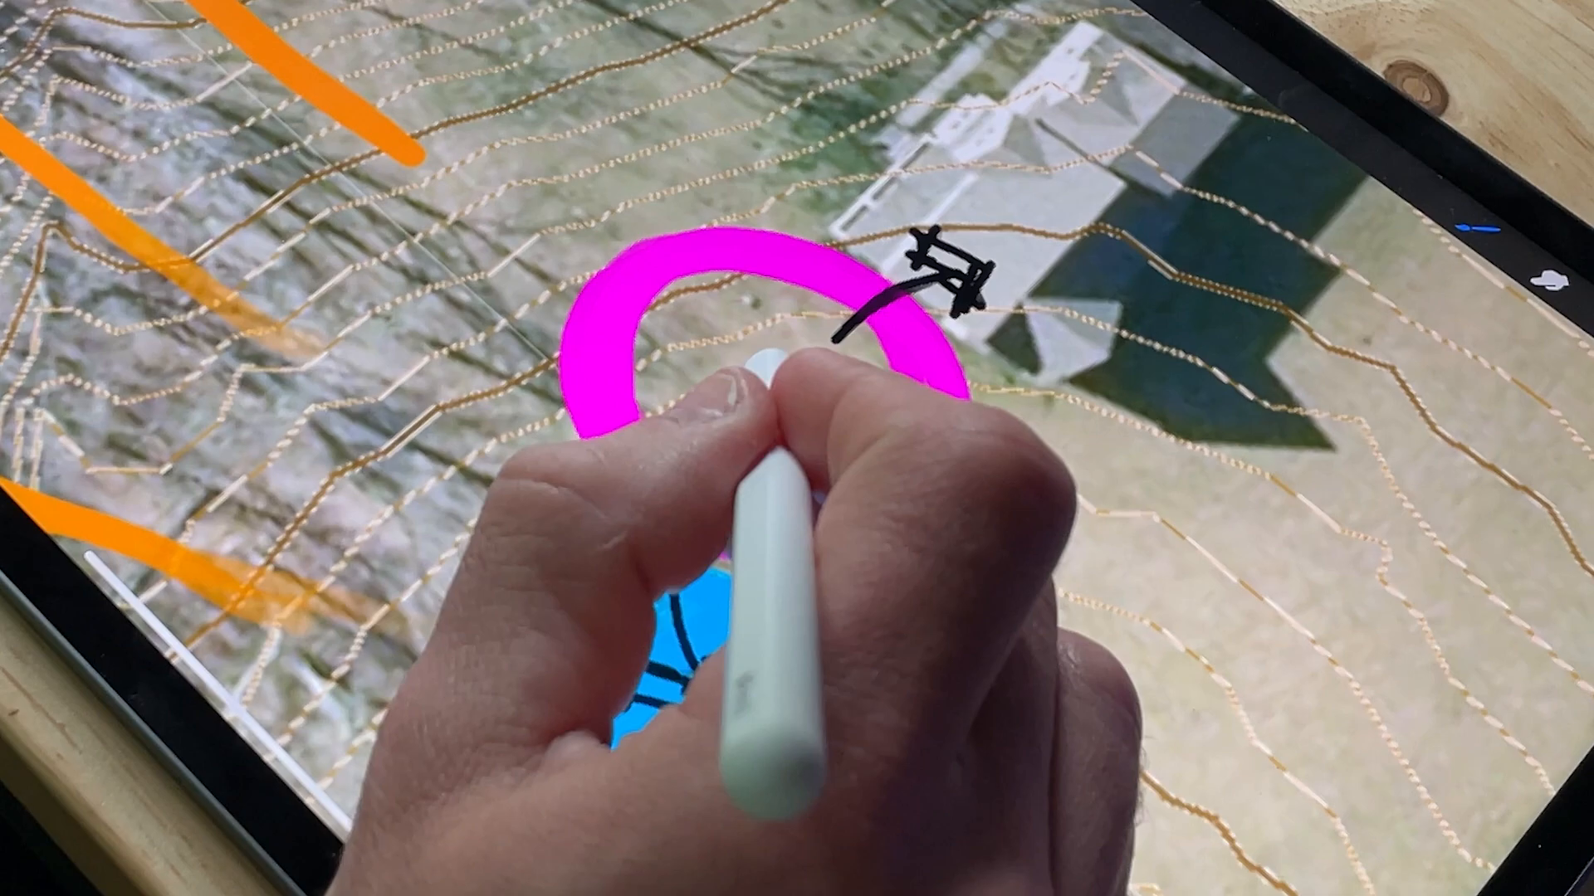
Mark an asterisk in the magenta circle and sketch a curved arrow to the blue shape.
{"action": "left_click_drag", "start_coordinate": [747, 363], "coordinate": [803, 411]}
{"action": "mouse_move", "coordinate": [803, 364]}
{"action": "left_mouse_down"}
{"action": "mouse_move", "coordinate": [747, 411]}
{"action": "mouse_move", "coordinate": [788, 423]}
{"action": "mouse_move", "coordinate": [678, 679]}
{"action": "left_mouse_up"}
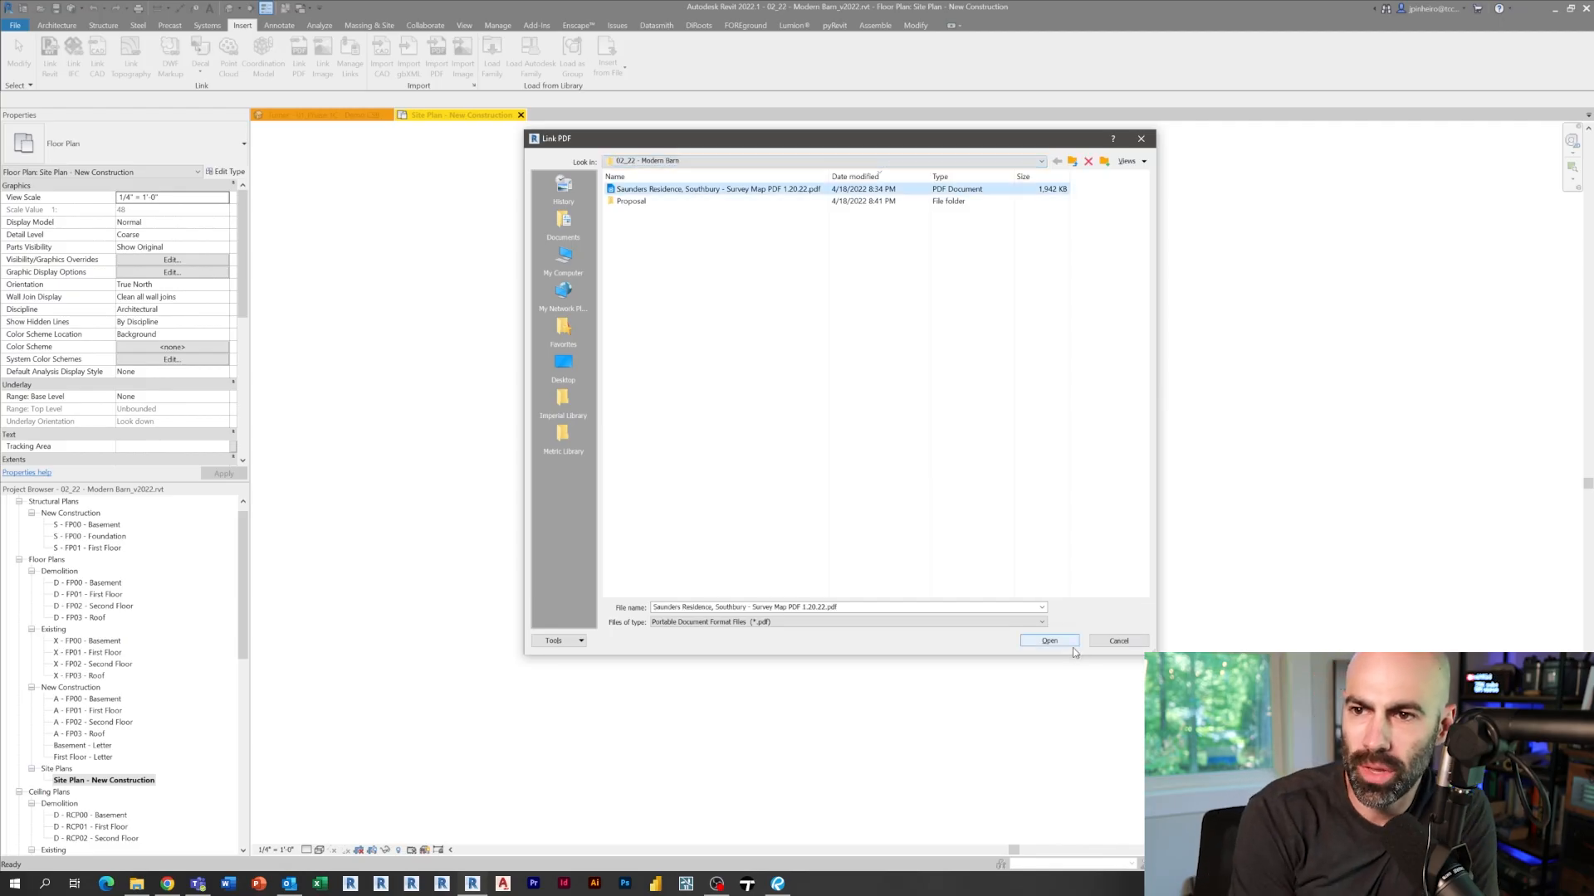
Link the survey map PDF (confirming its page) and the Set Image with Contours.png aerial.
{"action": "left_click", "coordinate": [1059, 642]}
{"action": "left_click", "coordinate": [852, 590]}
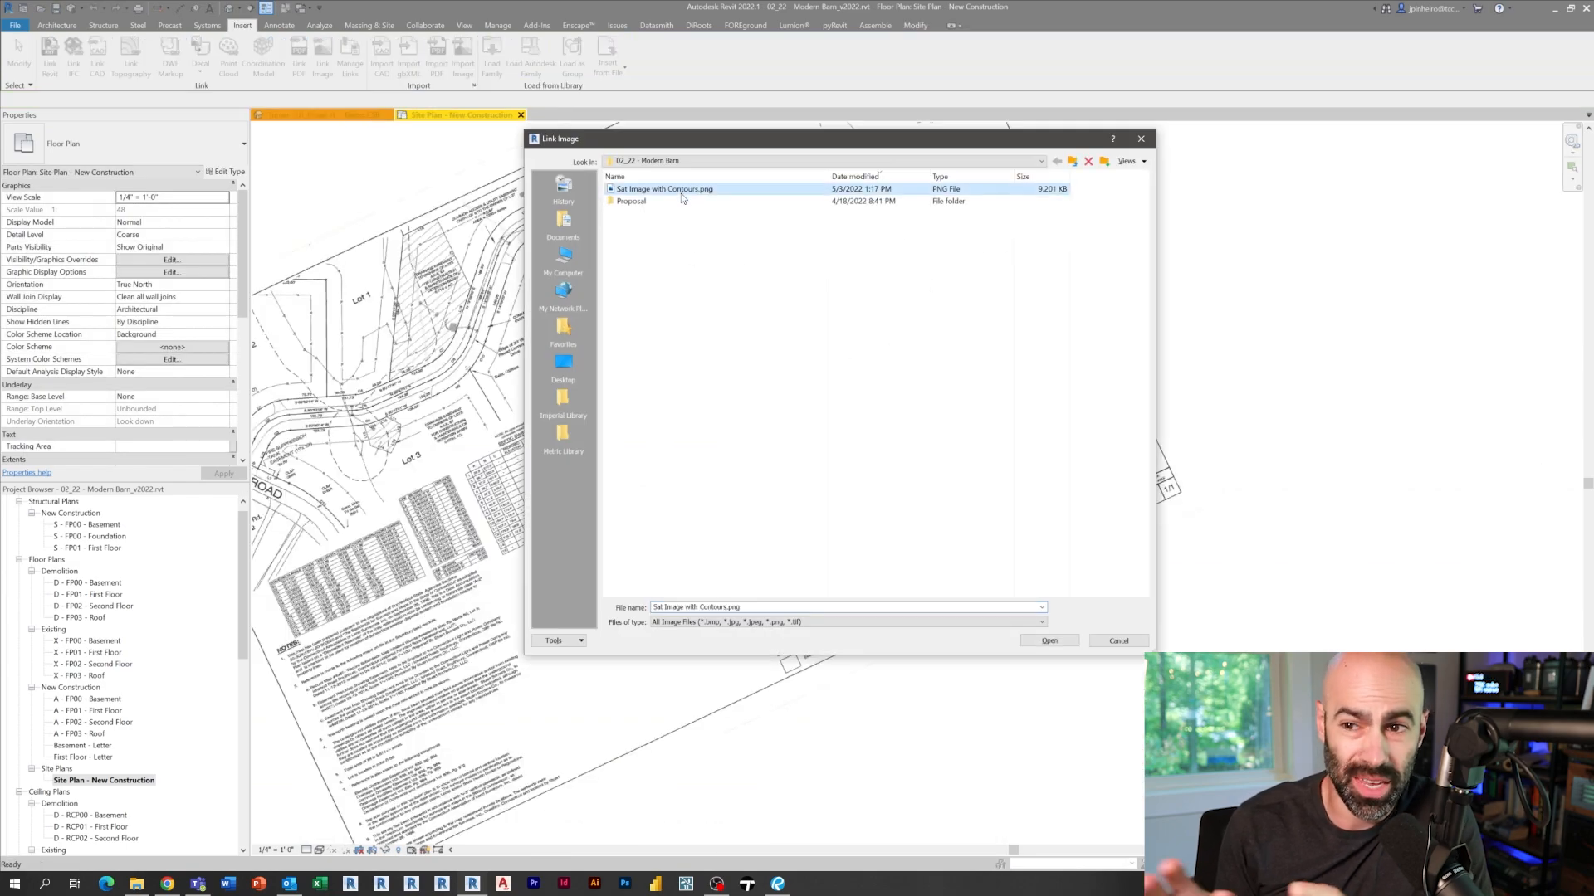
{"action": "left_click", "coordinate": [1054, 643]}
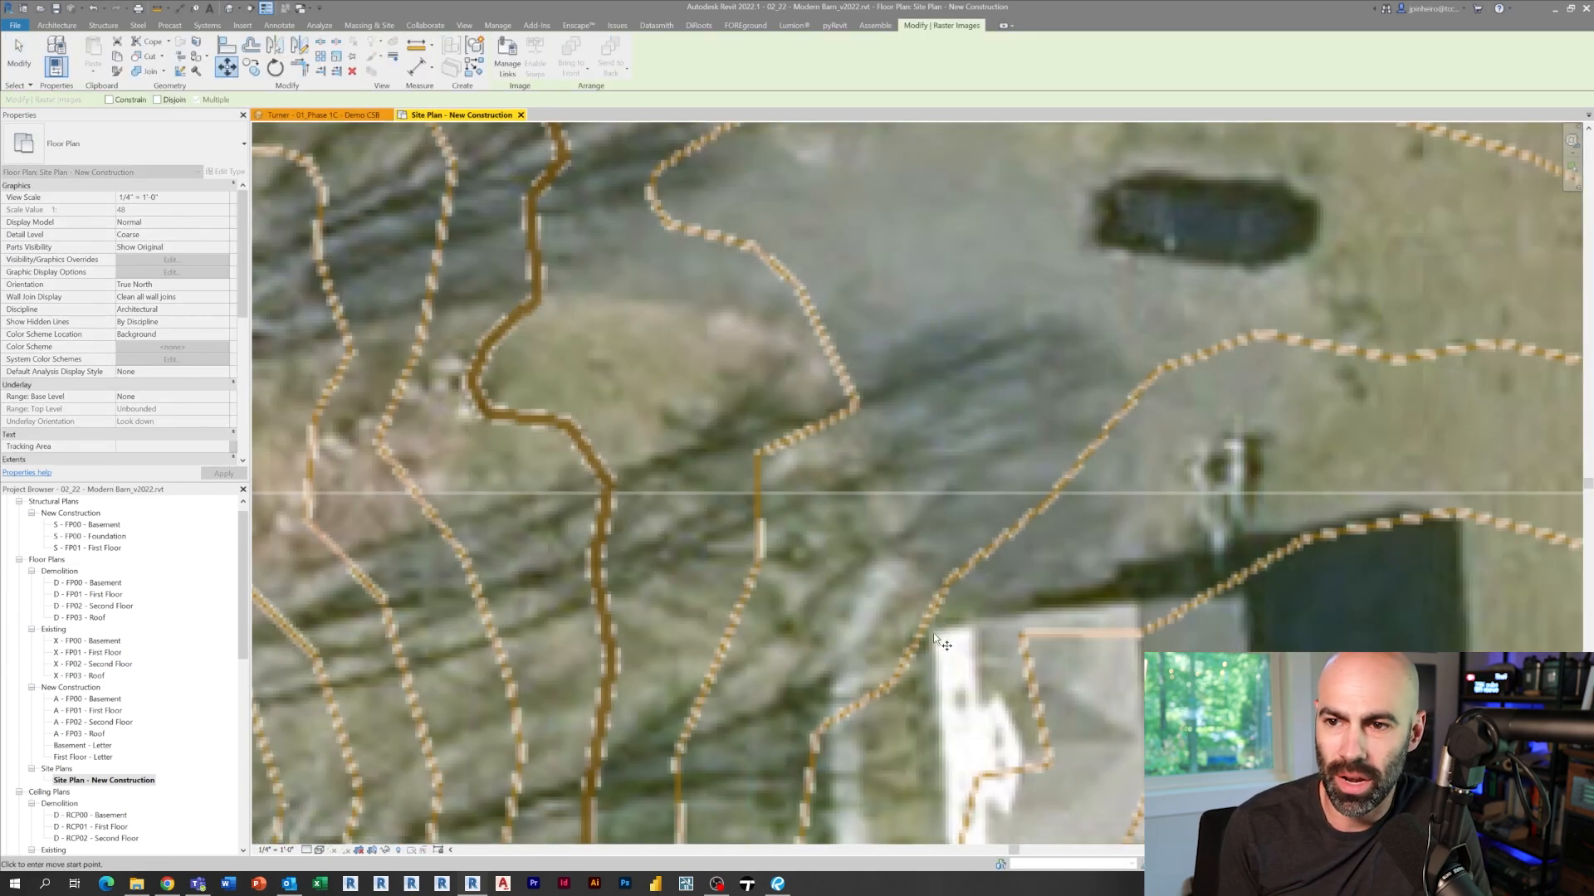
{"action": "scroll", "coordinate": [844, 589], "scroll_direction": "up", "scroll_amount": 3}
{"action": "scroll", "coordinate": [843, 588], "scroll_direction": "down", "scroll_amount": 5}
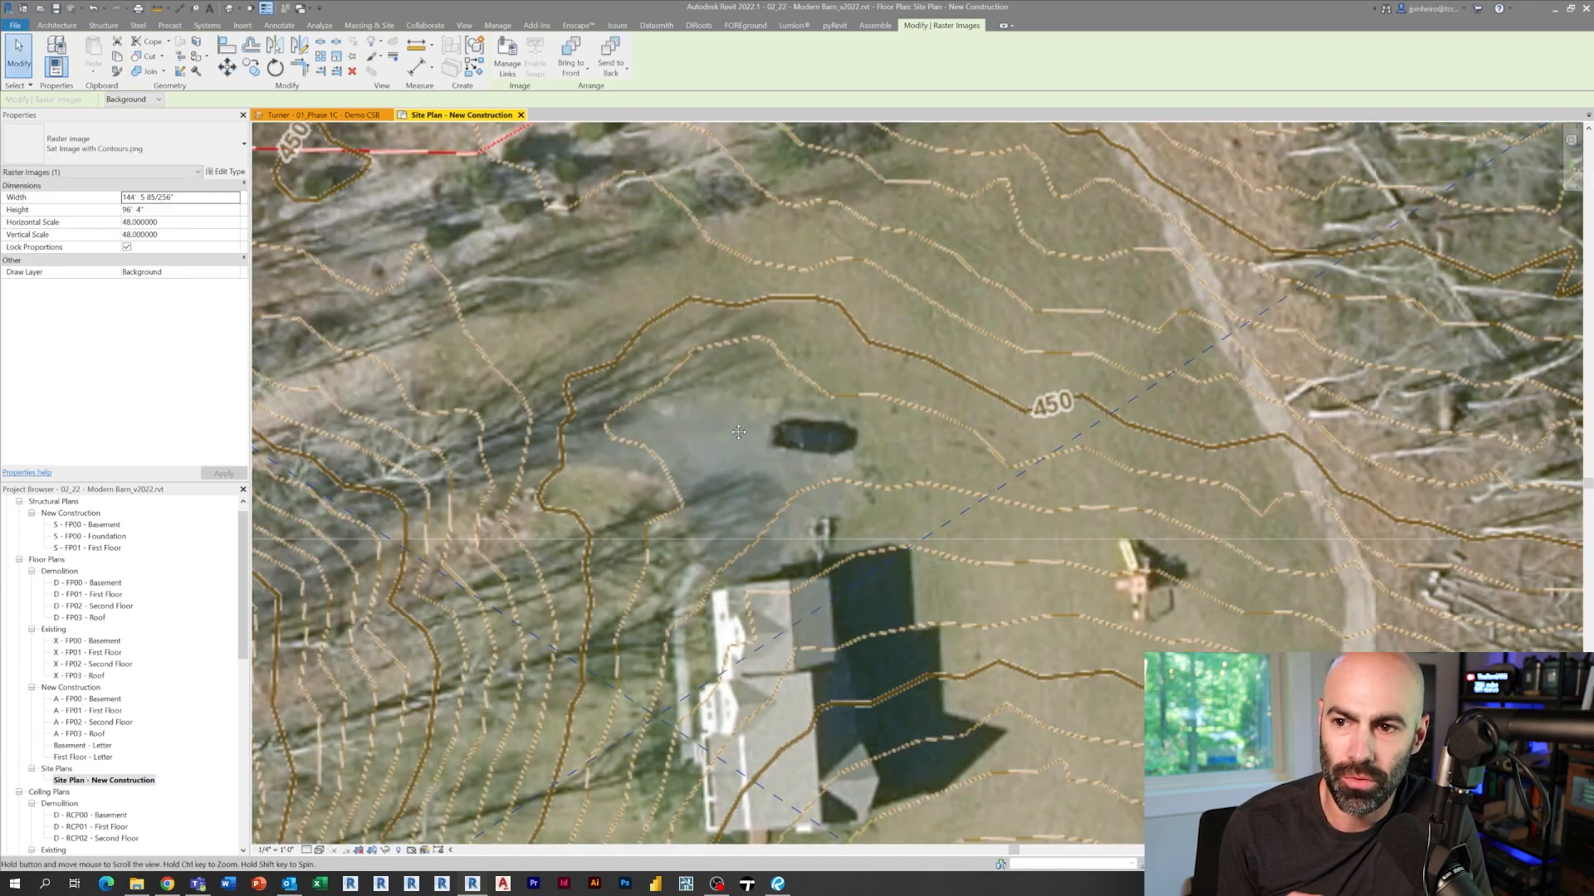
{"action": "scroll", "coordinate": [797, 517], "scroll_direction": "down", "scroll_amount": 3}
{"action": "scroll", "coordinate": [1027, 508], "scroll_direction": "down", "scroll_amount": 3}
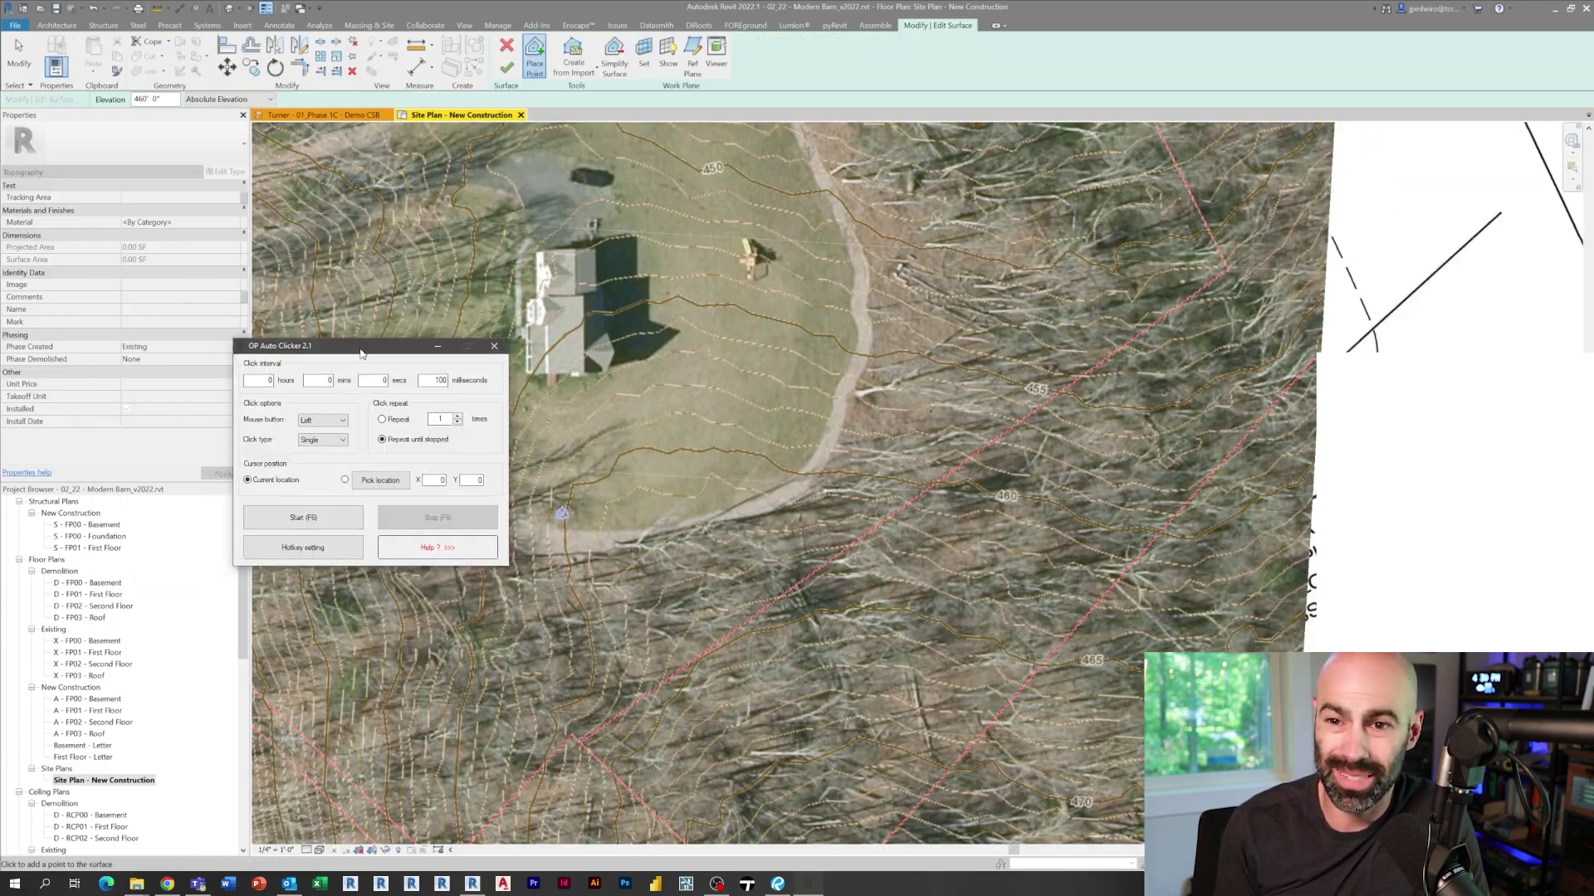
Hide the auto-clicker and finish the toposurface traced from the contour points.
{"action": "left_click_drag", "start_coordinate": [362, 354], "coordinate": [274, 375]}
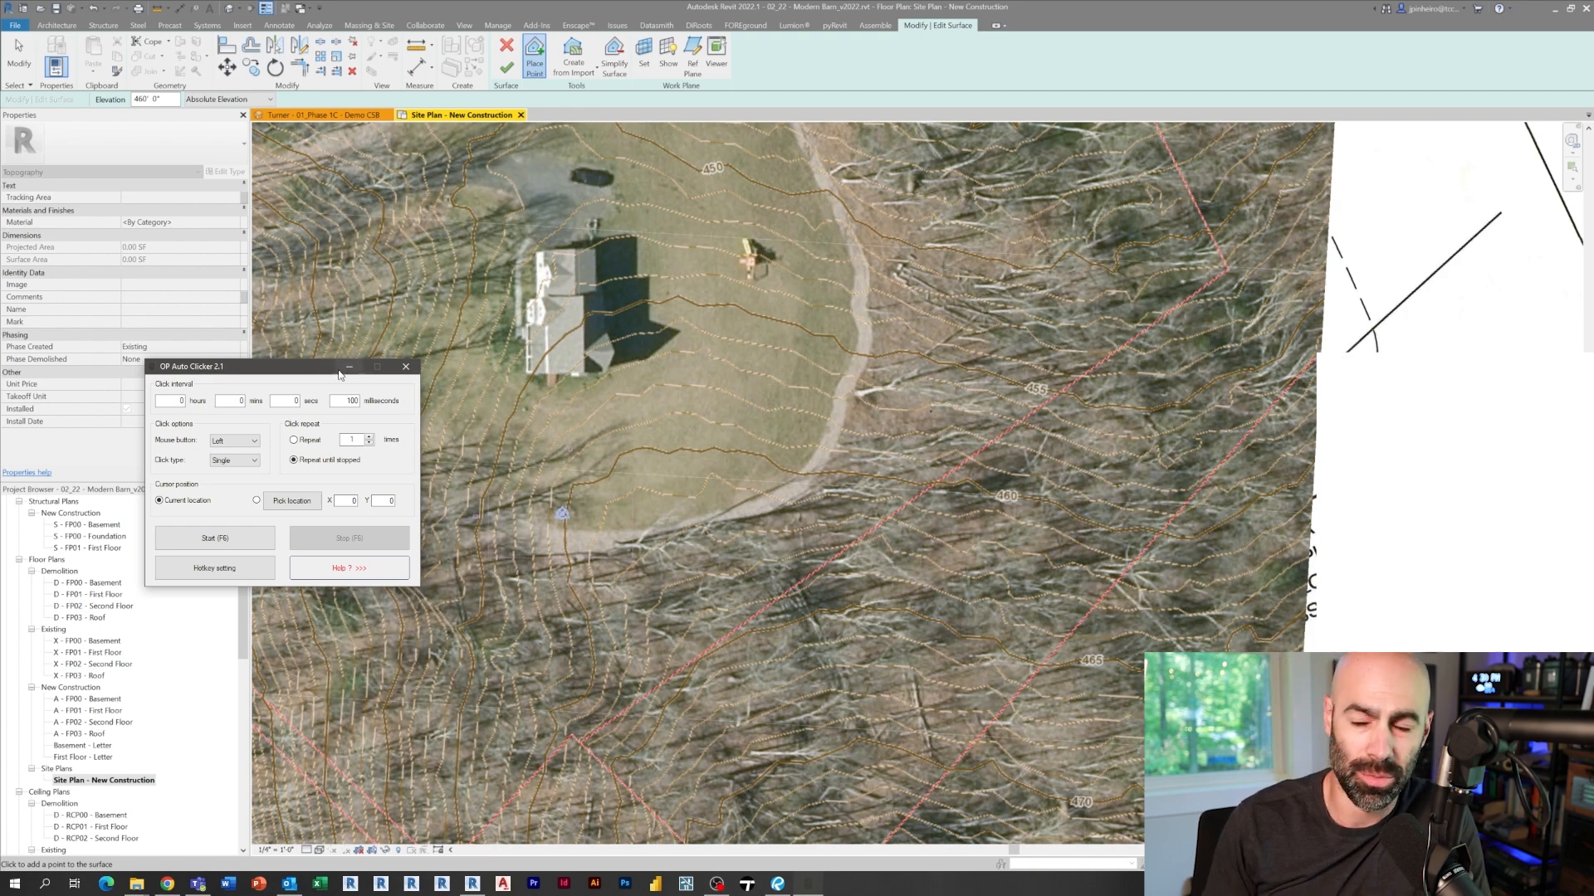
{"action": "left_click", "coordinate": [348, 368]}
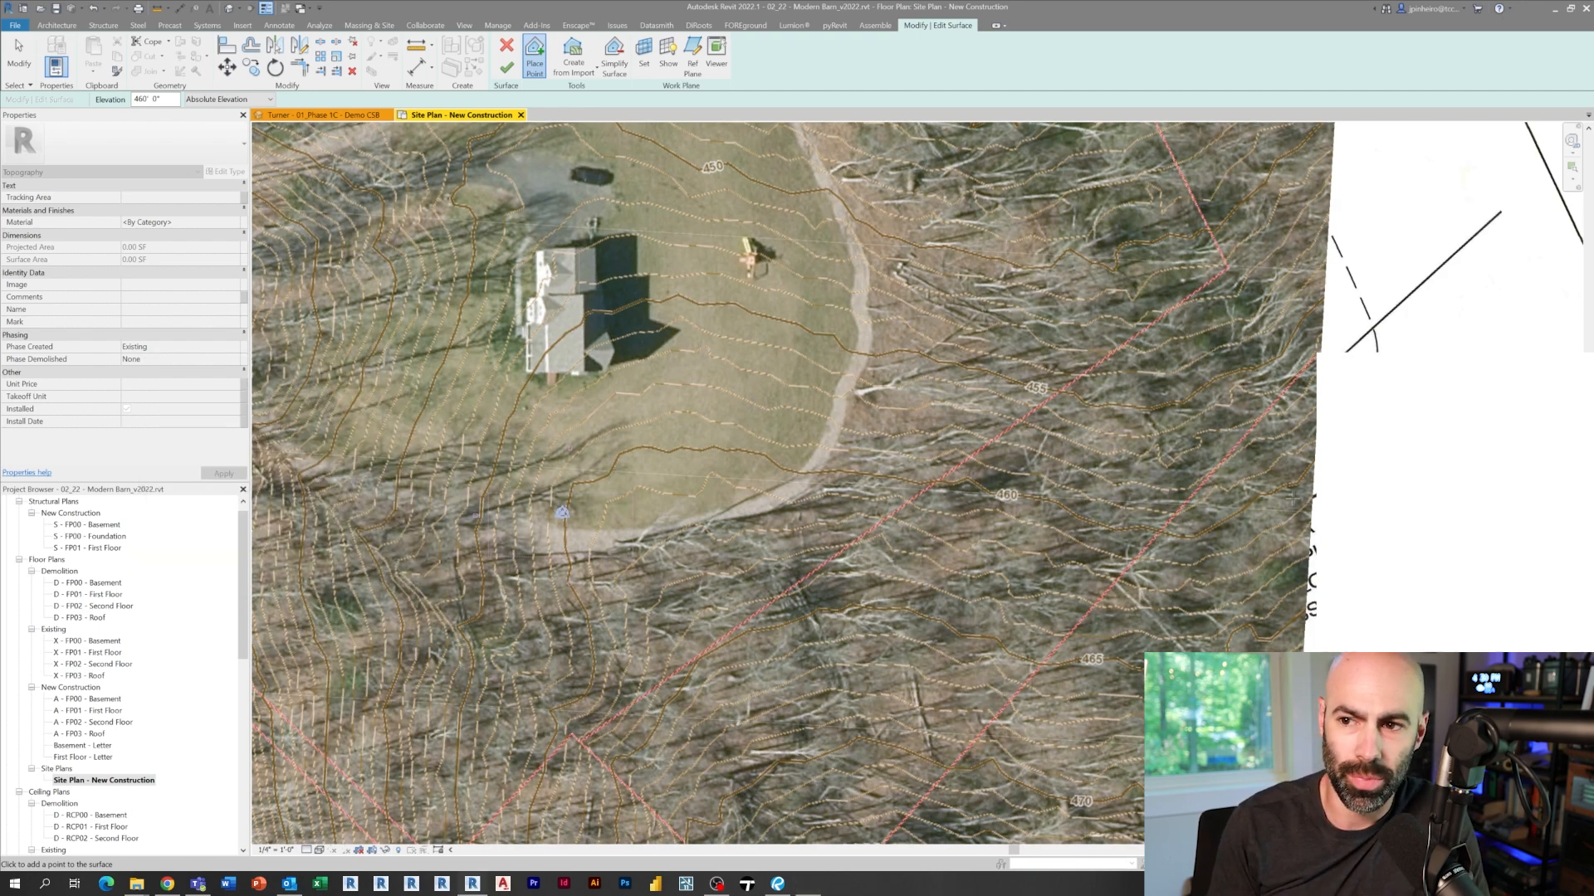
{"action": "scroll", "coordinate": [728, 449], "scroll_direction": "up", "scroll_amount": 3}
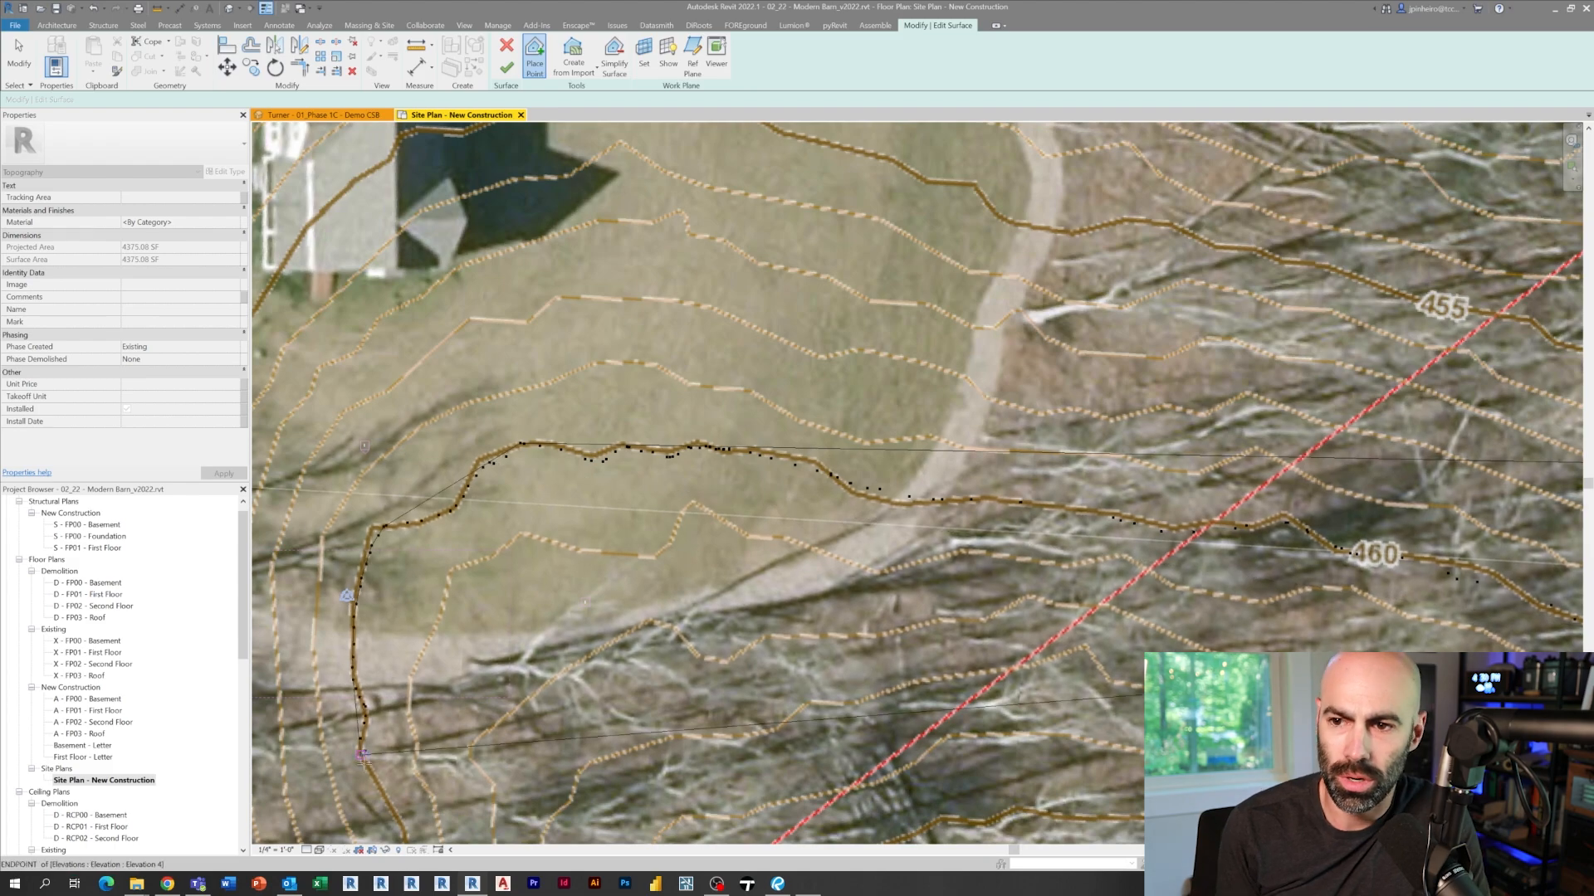
{"action": "scroll", "coordinate": [796, 517], "scroll_direction": "down", "scroll_amount": 3}
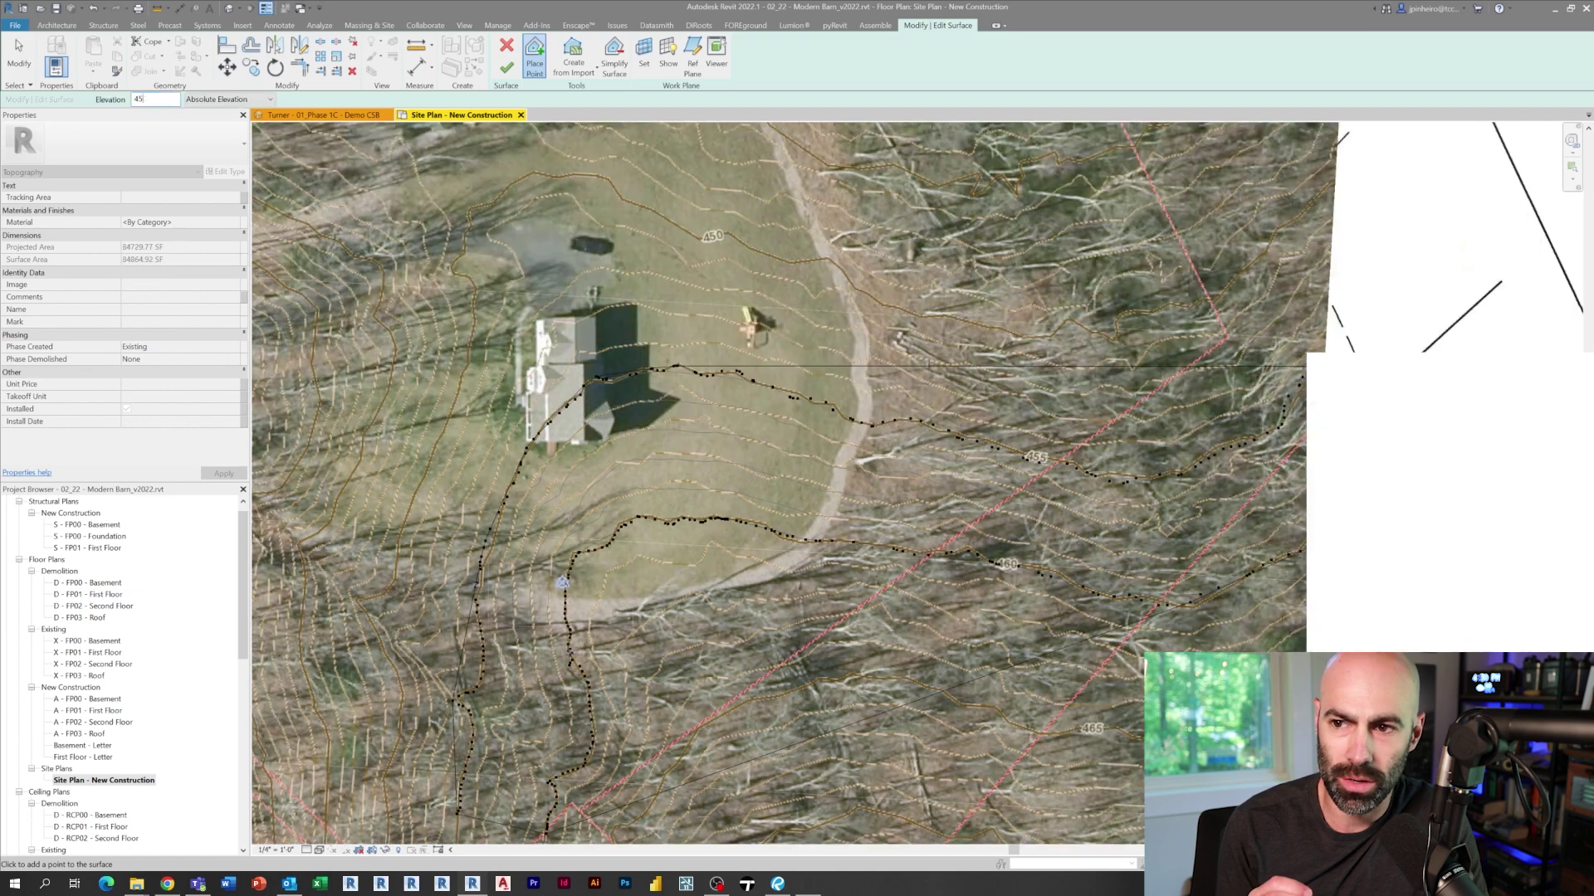
{"action": "scroll", "coordinate": [575, 557], "scroll_direction": "down", "scroll_amount": 2}
{"action": "mouse_move", "coordinate": [574, 557]}
{"action": "middle_mouse_down"}
{"action": "mouse_move", "coordinate": [760, 582]}
{"action": "mouse_move", "coordinate": [939, 713]}
{"action": "middle_mouse_up"}
{"action": "scroll", "coordinate": [759, 581], "scroll_direction": "down", "scroll_amount": 1}
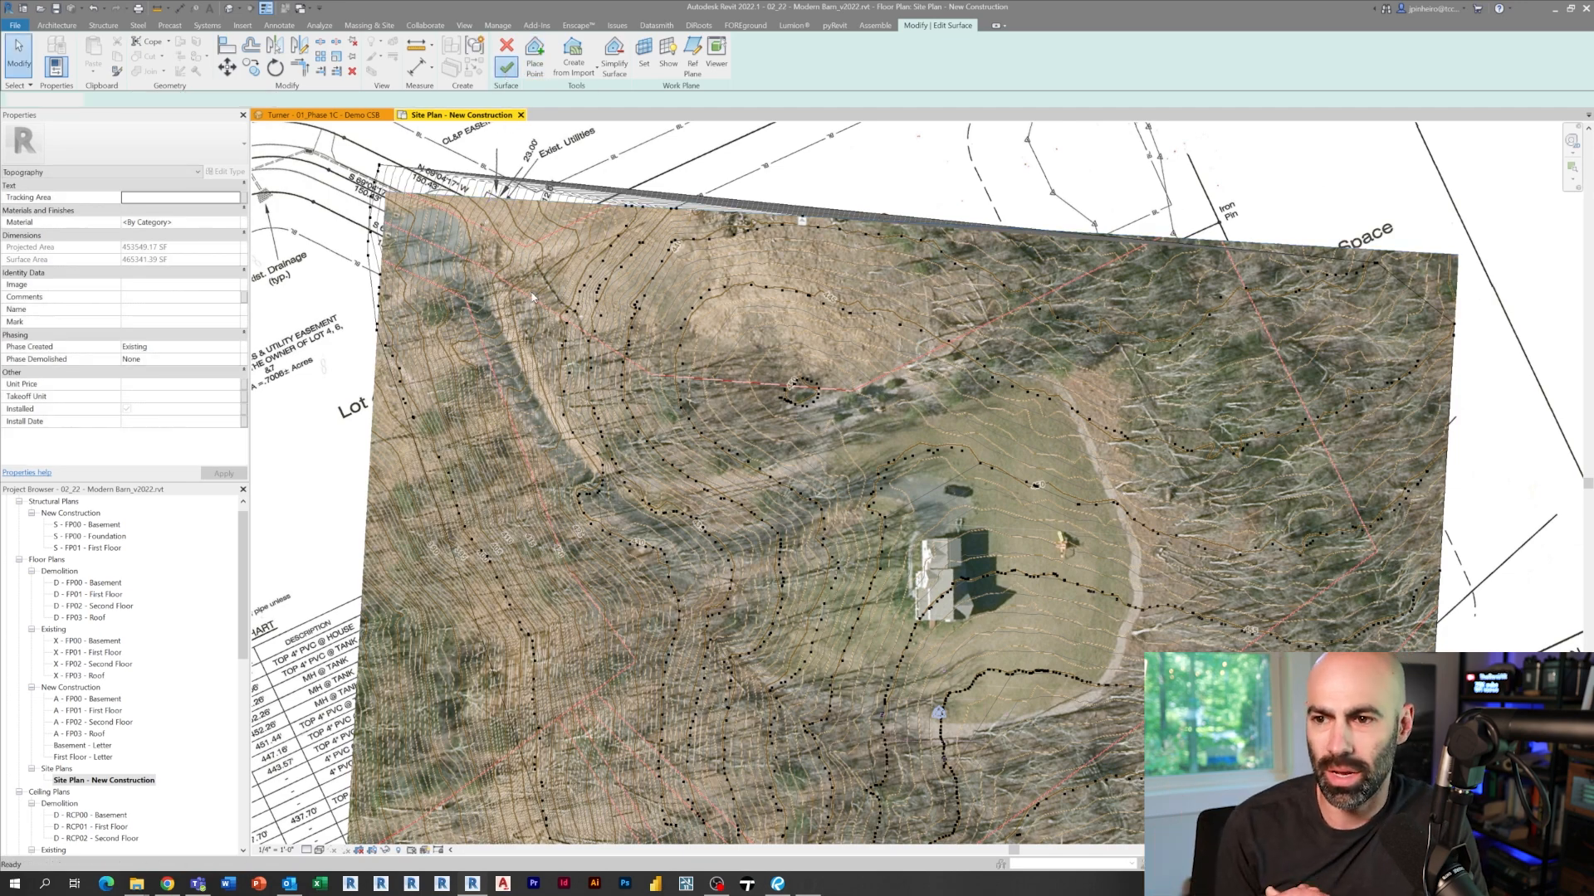
{"action": "left_click", "coordinate": [505, 57]}
Bring up the default 3D view and orbit to inspect the new topography.
{"action": "key", "text": "3"}
{"action": "key", "text": "d"}
{"action": "mouse_move", "coordinate": [1175, 511]}
{"action": "middle_mouse_down", "text": "shift"}
{"action": "mouse_move", "coordinate": [1053, 495]}
{"action": "mouse_move", "coordinate": [1017, 311]}
{"action": "mouse_move", "coordinate": [1189, 567]}
{"action": "middle_mouse_up", "text": "shift"}
Start a subregion in the site plan and trace boundary points along the property and driveway lines.
{"action": "left_click", "coordinate": [458, 115]}
{"action": "left_click", "coordinate": [537, 56]}
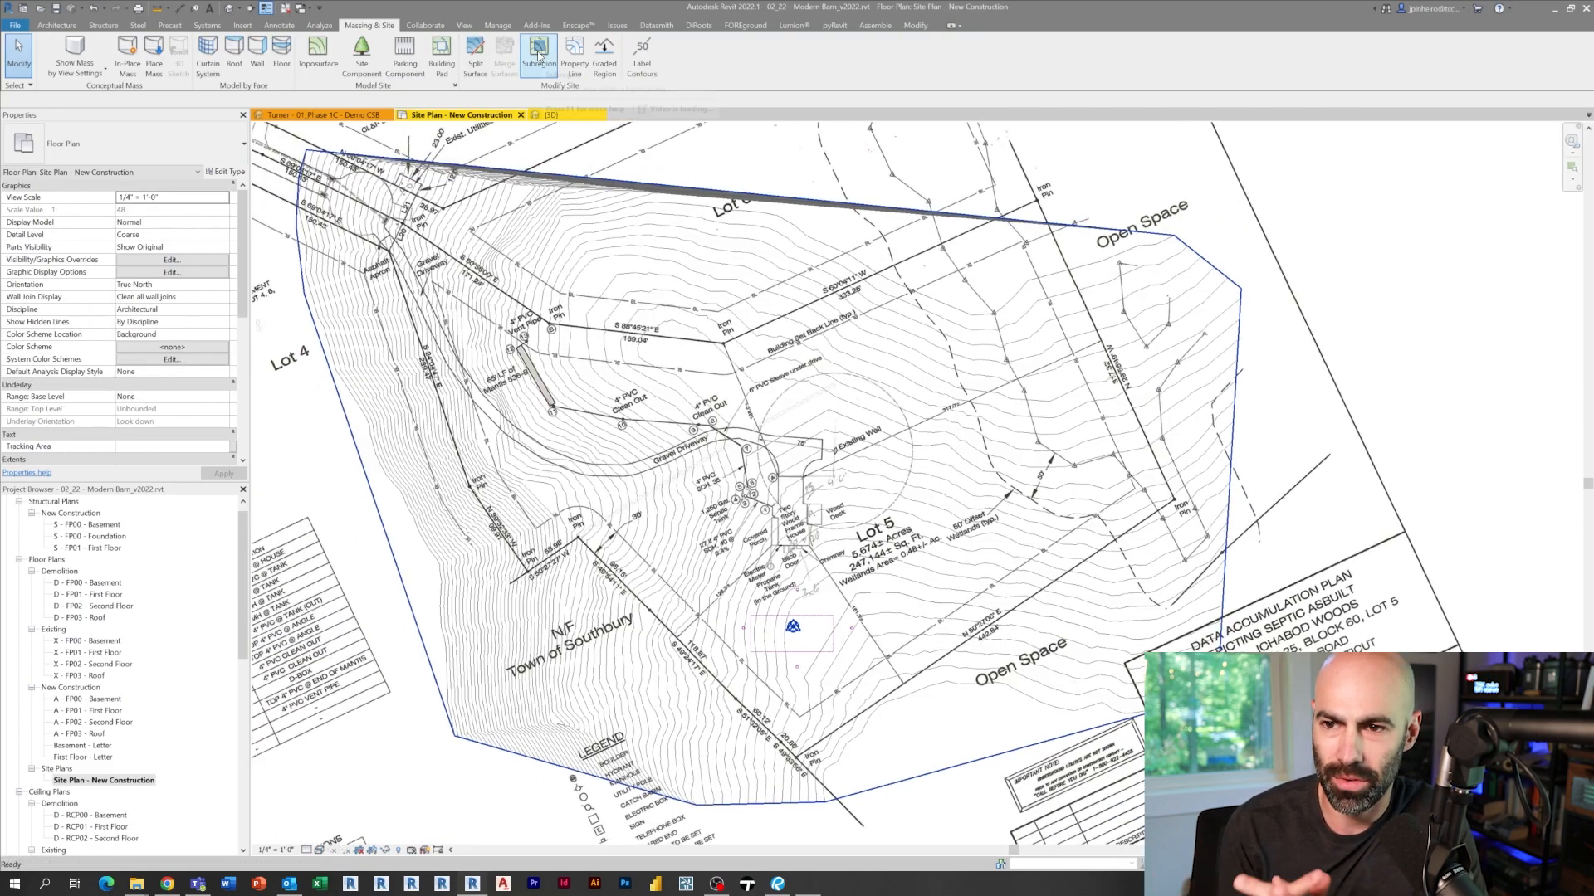
{"action": "scroll", "coordinate": [817, 436], "scroll_direction": "up", "scroll_amount": 5}
{"action": "scroll", "coordinate": [816, 436], "scroll_direction": "up", "scroll_amount": 3}
{"action": "mouse_move", "coordinate": [747, 498]}
{"action": "middle_mouse_down"}
{"action": "mouse_move", "coordinate": [817, 436]}
{"action": "mouse_move", "coordinate": [673, 608]}
{"action": "mouse_move", "coordinate": [747, 374]}
{"action": "mouse_move", "coordinate": [872, 311]}
{"action": "mouse_move", "coordinate": [1003, 609]}
{"action": "mouse_move", "coordinate": [872, 373]}
{"action": "mouse_move", "coordinate": [860, 498]}
{"action": "mouse_move", "coordinate": [622, 311]}
{"action": "mouse_move", "coordinate": [481, 334]}
{"action": "middle_mouse_up"}
{"action": "scroll", "coordinate": [1002, 608], "scroll_direction": "up", "scroll_amount": 4}
{"action": "scroll", "coordinate": [859, 474], "scroll_direction": "up", "scroll_amount": 2}
{"action": "scroll", "coordinate": [859, 473], "scroll_direction": "up", "scroll_amount": 2}
{"action": "scroll", "coordinate": [481, 333], "scroll_direction": "up", "scroll_amount": 3}
{"action": "scroll", "coordinate": [481, 335], "scroll_direction": "down", "scroll_amount": 5}
{"action": "middle_click_drag", "start_coordinate": [1581, 374], "coordinate": [1254, 496]}
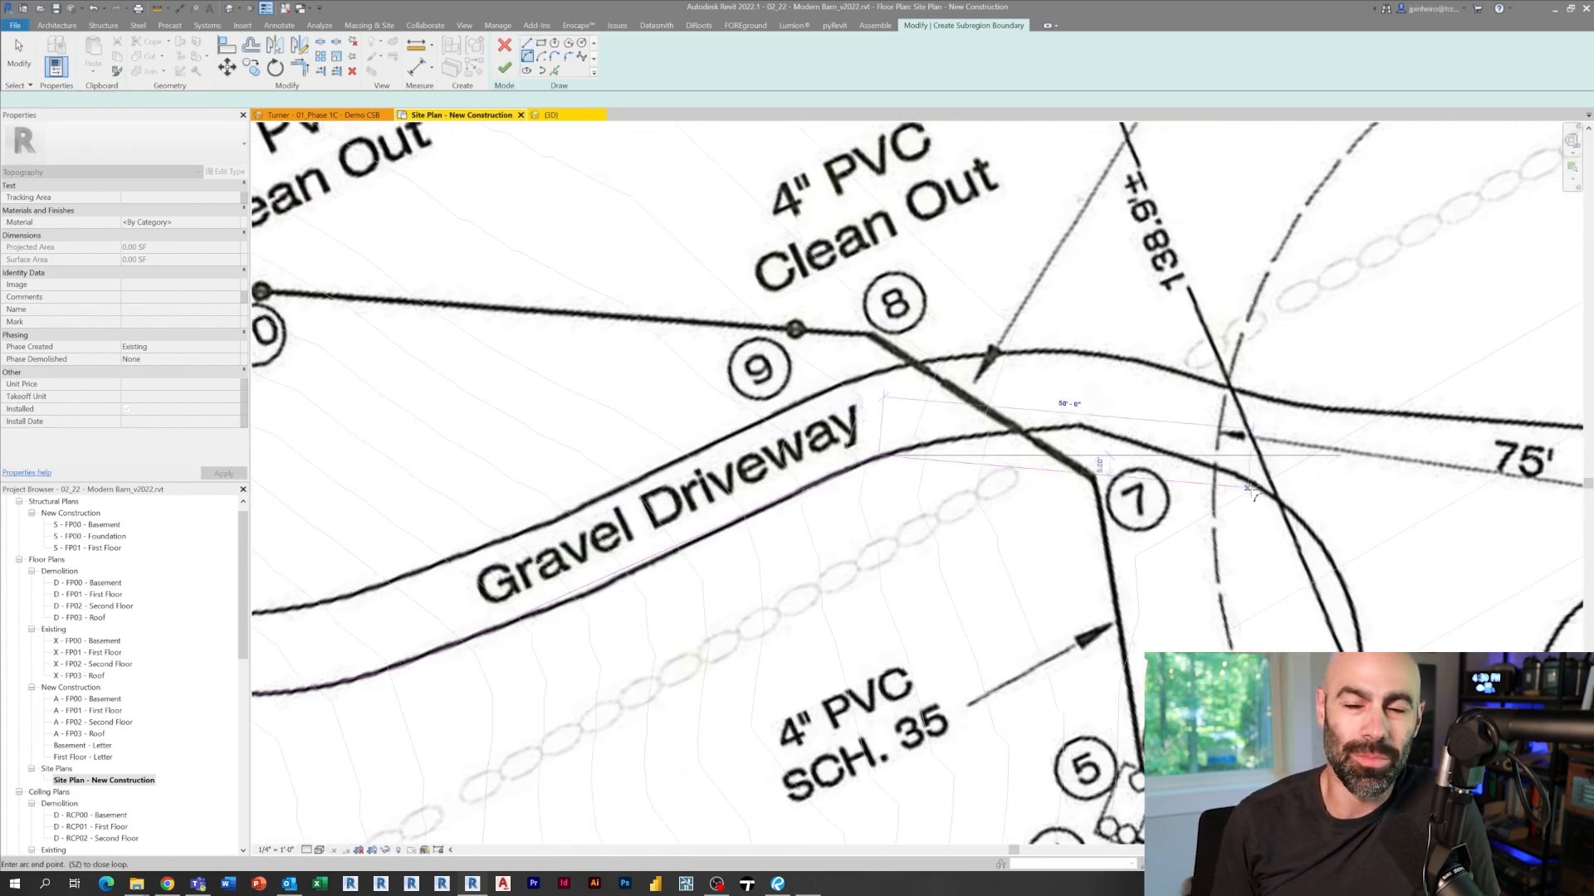
{"action": "middle_click_drag", "start_coordinate": [1327, 553], "coordinate": [779, 420]}
{"action": "left_click", "coordinate": [810, 561]}
{"action": "mouse_move", "coordinate": [1120, 300]}
{"action": "middle_mouse_down"}
{"action": "mouse_move", "coordinate": [946, 411]}
{"action": "mouse_move", "coordinate": [872, 498]}
{"action": "mouse_move", "coordinate": [724, 530]}
{"action": "middle_mouse_up"}
{"action": "scroll", "coordinate": [871, 498], "scroll_direction": "down", "scroll_amount": 3}
Offset the driveway boundary 11' from the sketched arc and leave the subregion sketch.
{"action": "key", "text": "o"}
{"action": "key", "text": "f"}
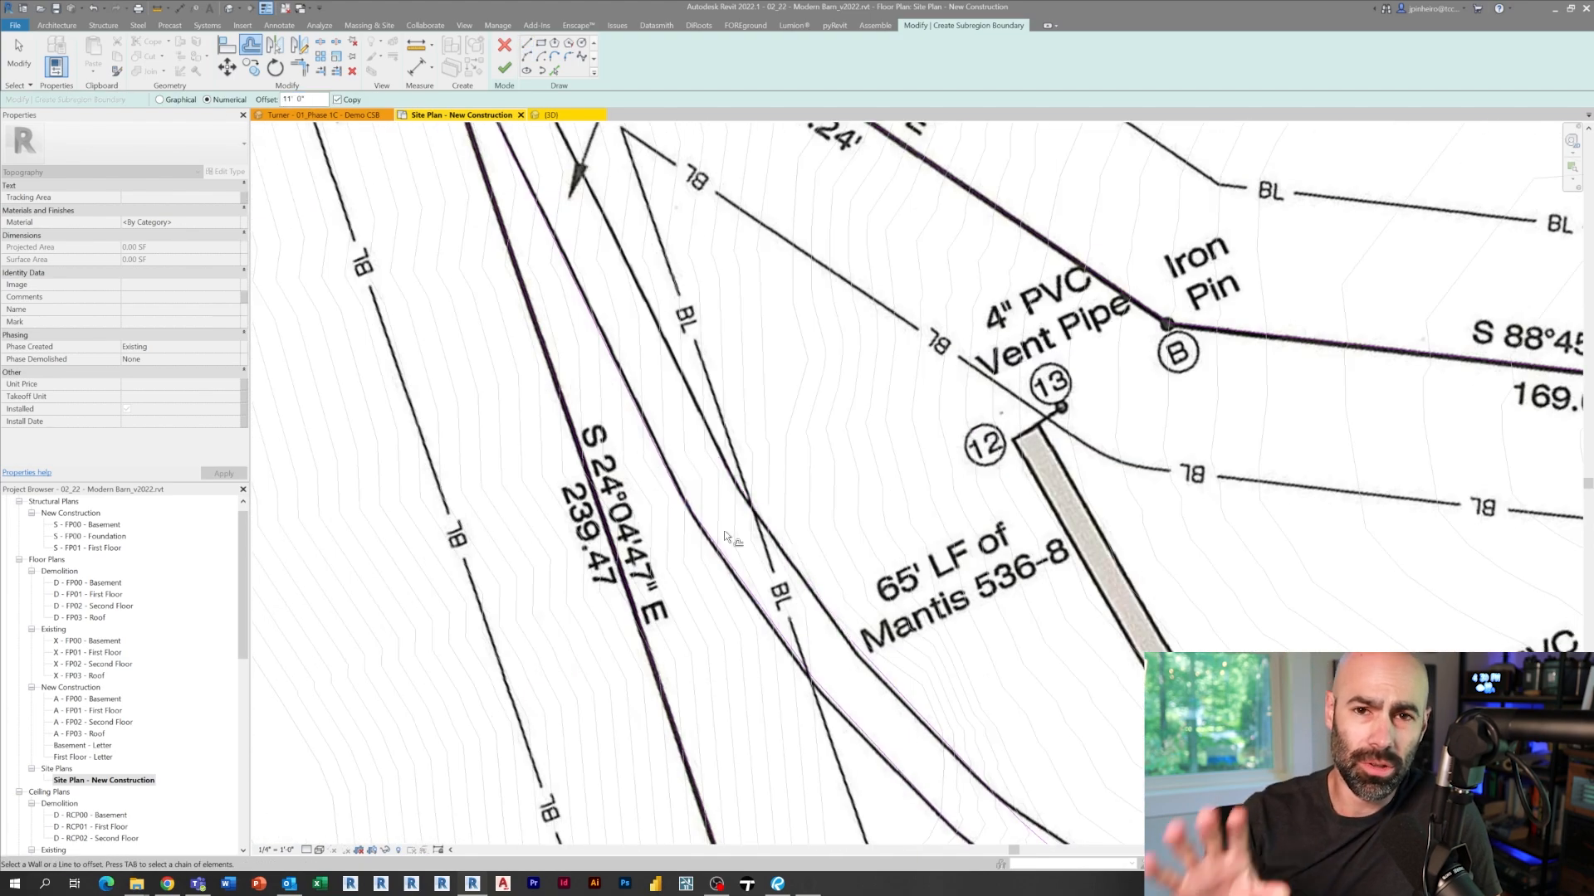
{"action": "scroll", "coordinate": [581, 464], "scroll_direction": "up", "scroll_amount": 3}
{"action": "scroll", "coordinate": [972, 568], "scroll_direction": "down", "scroll_amount": 2}
{"action": "mouse_move", "coordinate": [971, 566]}
{"action": "middle_mouse_down"}
{"action": "mouse_move", "coordinate": [747, 436]}
{"action": "mouse_move", "coordinate": [647, 561]}
{"action": "middle_mouse_up"}
{"action": "scroll", "coordinate": [648, 560], "scroll_direction": "down", "scroll_amount": 3}
{"action": "scroll", "coordinate": [610, 666], "scroll_direction": "up", "scroll_amount": 3}
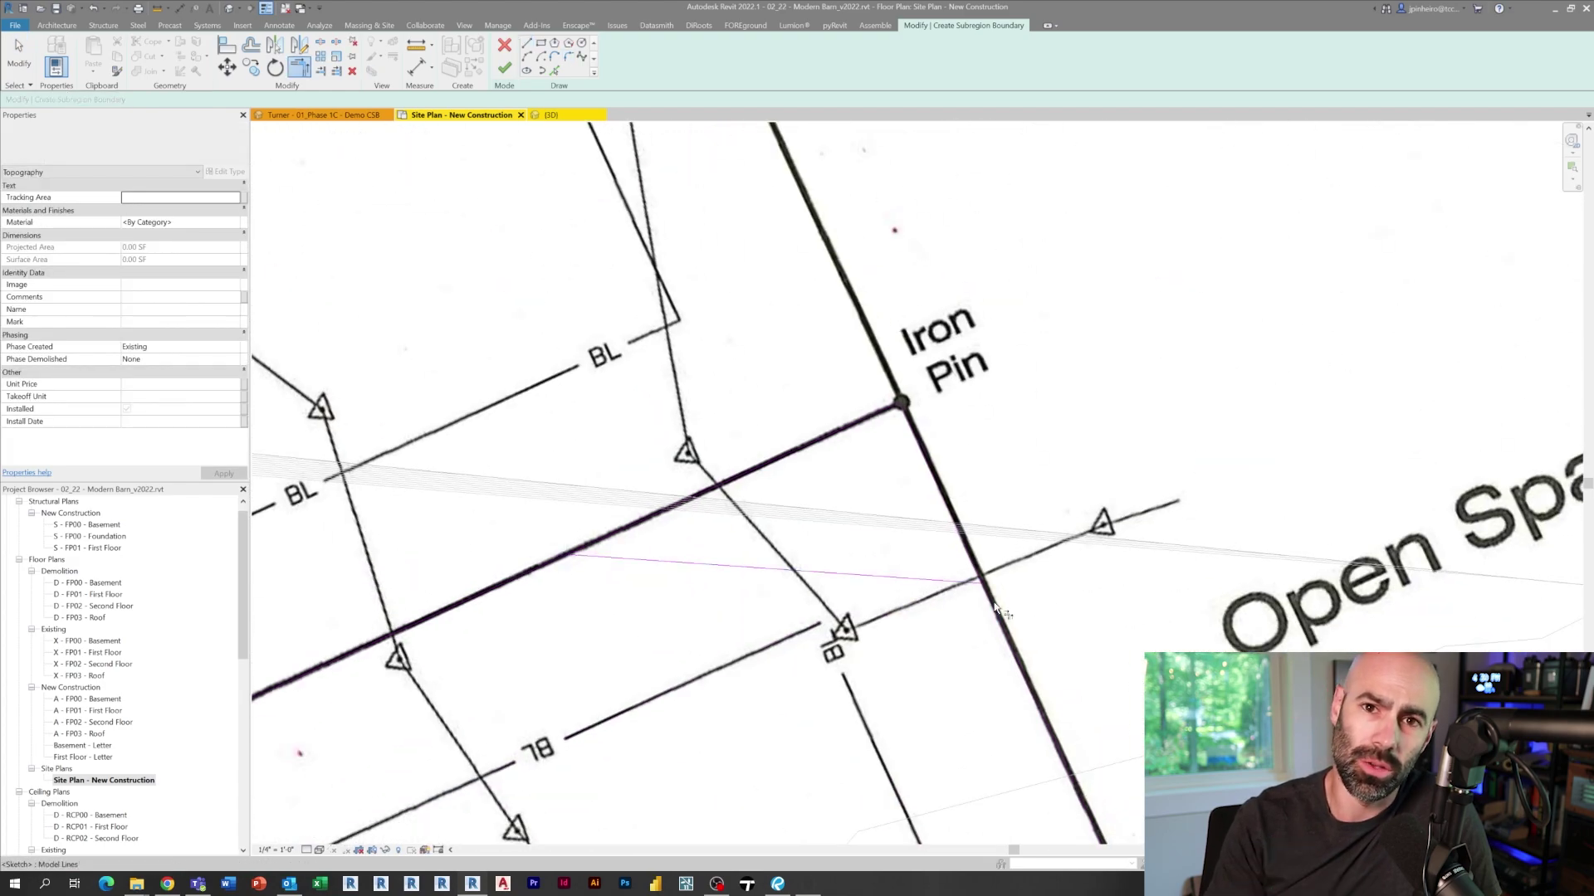
{"action": "scroll", "coordinate": [610, 666], "scroll_direction": "down", "scroll_amount": 5}
{"action": "scroll", "coordinate": [697, 623], "scroll_direction": "up", "scroll_amount": 5}
{"action": "left_click", "coordinate": [906, 643]}
{"action": "key", "text": "Escape"}
{"action": "scroll", "coordinate": [910, 646], "scroll_direction": "down", "scroll_amount": 2}
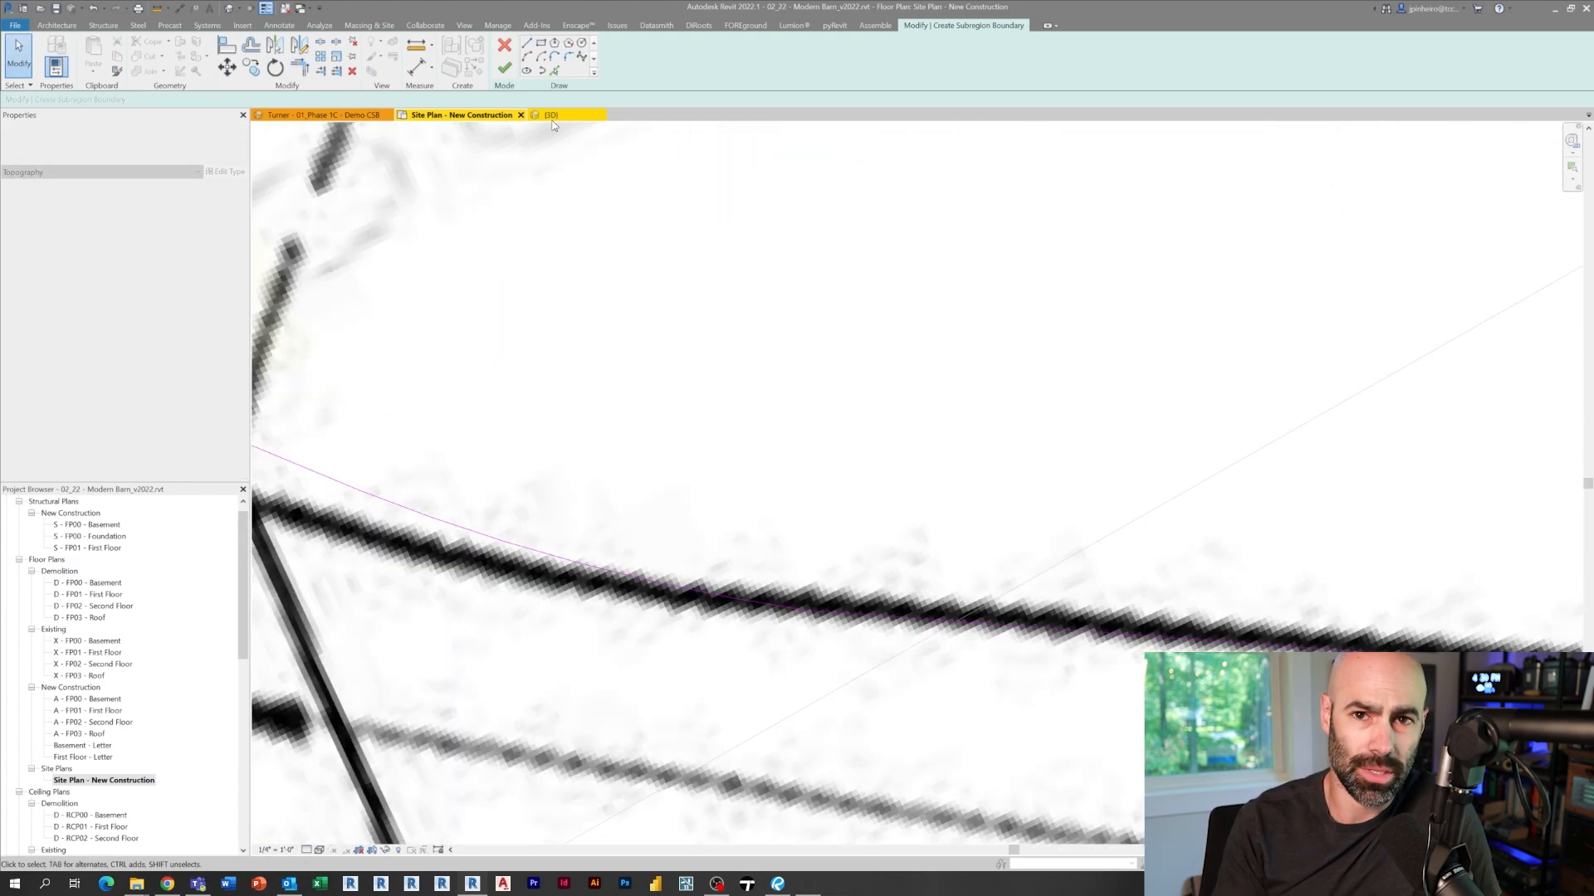
{"action": "scroll", "coordinate": [910, 560], "scroll_direction": "down", "scroll_amount": 3}
{"action": "scroll", "coordinate": [906, 399], "scroll_direction": "up", "scroll_amount": 4}
{"action": "scroll", "coordinate": [906, 399], "scroll_direction": "up", "scroll_amount": 2}
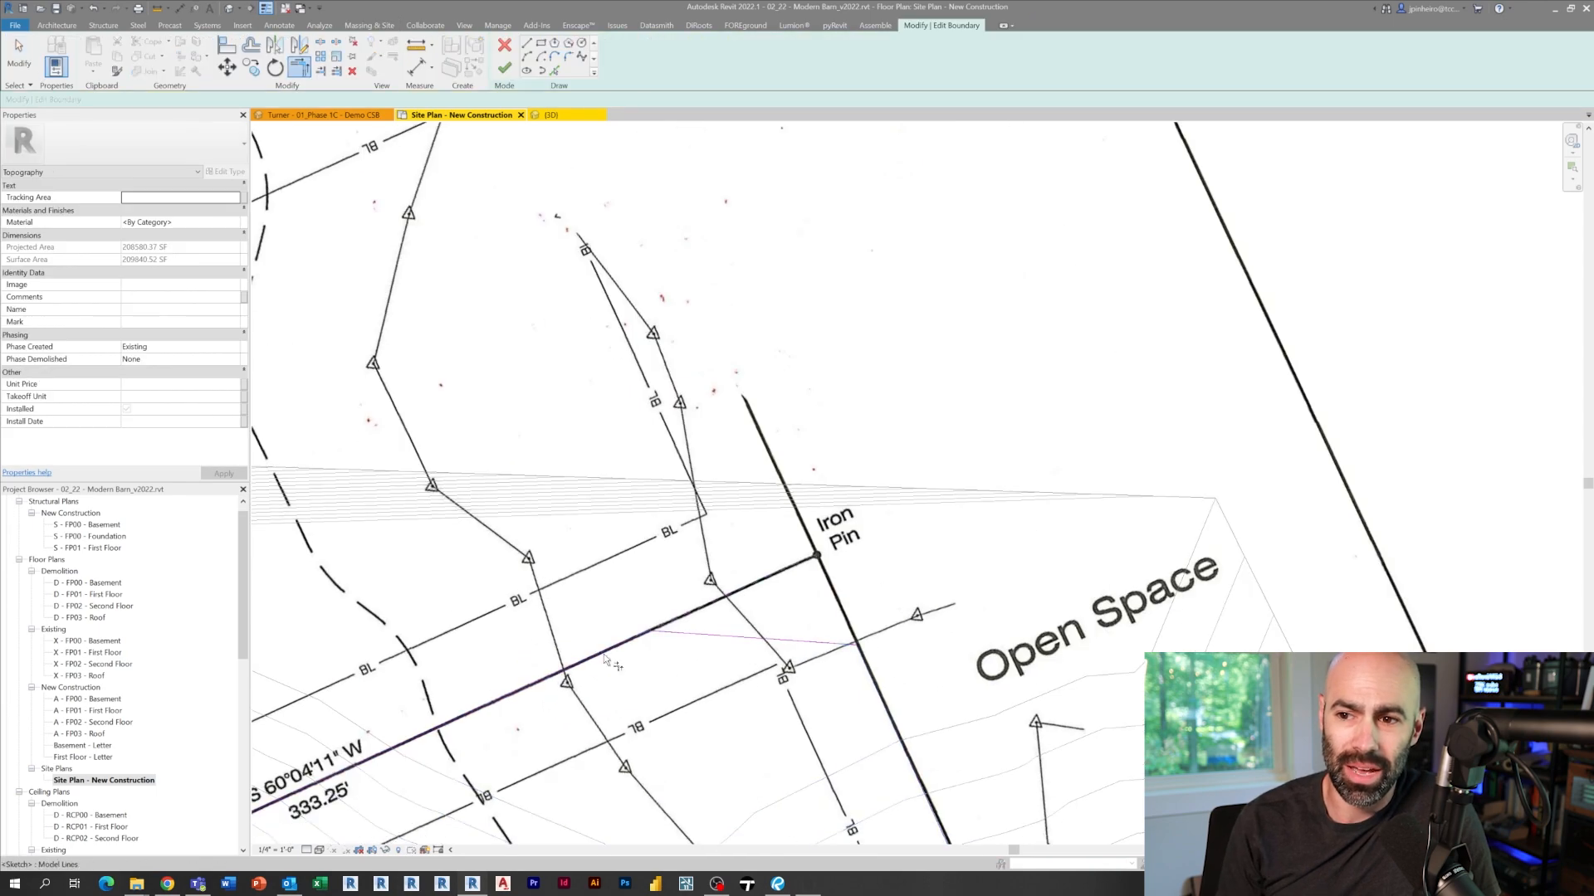
{"action": "scroll", "coordinate": [872, 437], "scroll_direction": "down", "scroll_amount": 4}
{"action": "scroll", "coordinate": [809, 448], "scroll_direction": "up", "scroll_amount": 3}
{"action": "middle_click_drag", "start_coordinate": [598, 373], "coordinate": [761, 462]}
{"action": "scroll", "coordinate": [510, 142], "scroll_direction": "up", "scroll_amount": 5}
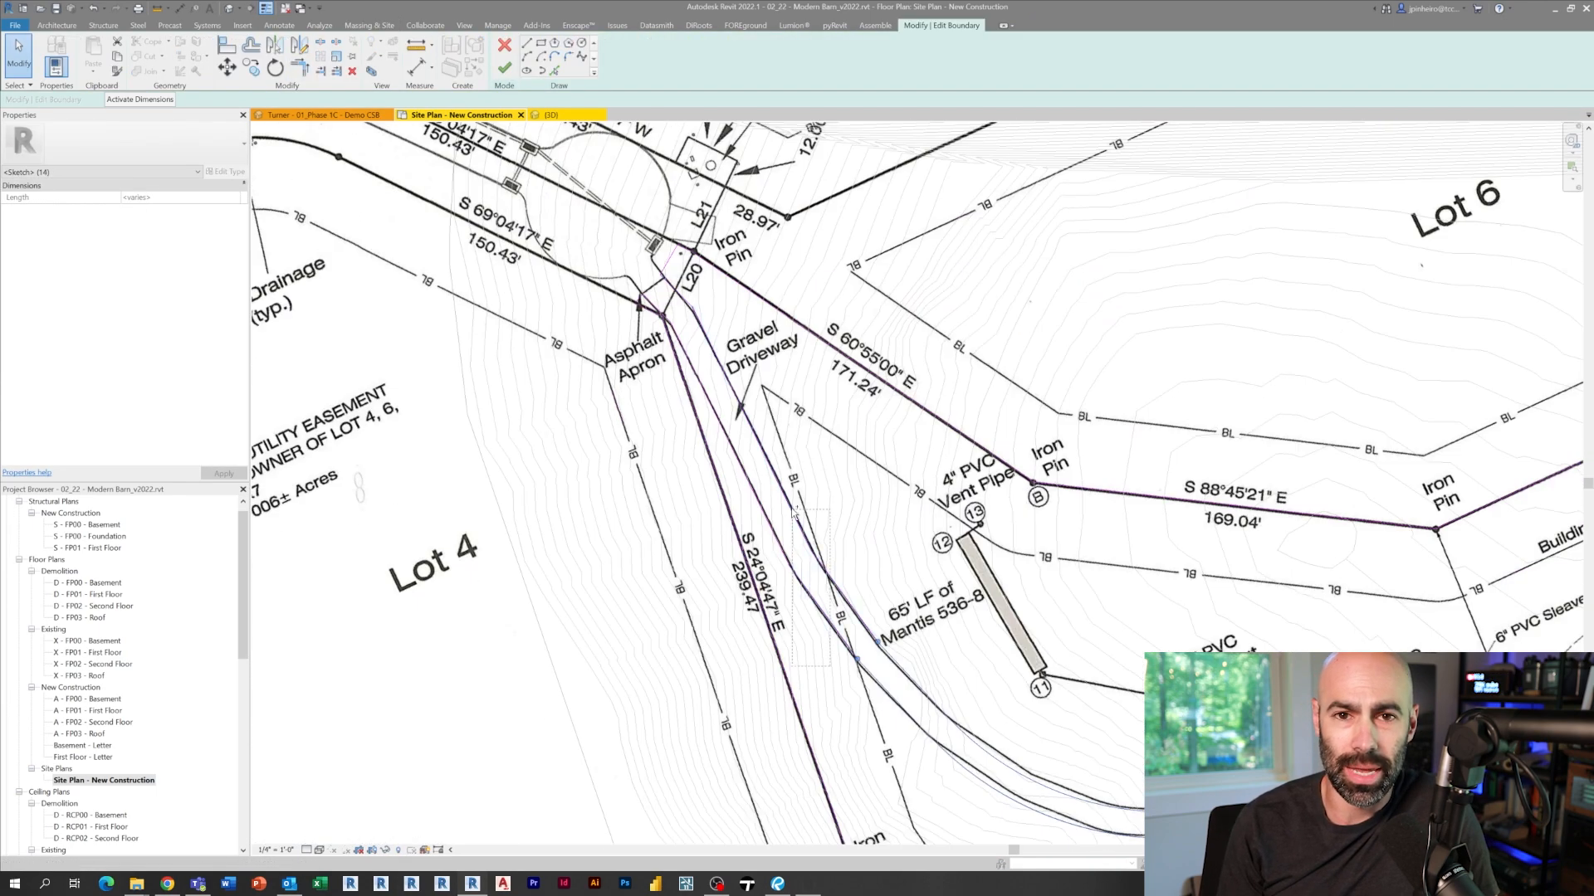
{"action": "scroll", "coordinate": [535, 118], "scroll_direction": "up", "scroll_amount": 4}
{"action": "key", "text": "Escape"}
{"action": "scroll", "coordinate": [722, 485], "scroll_direction": "up", "scroll_amount": 3}
{"action": "scroll", "coordinate": [871, 374], "scroll_direction": "down", "scroll_amount": 2}
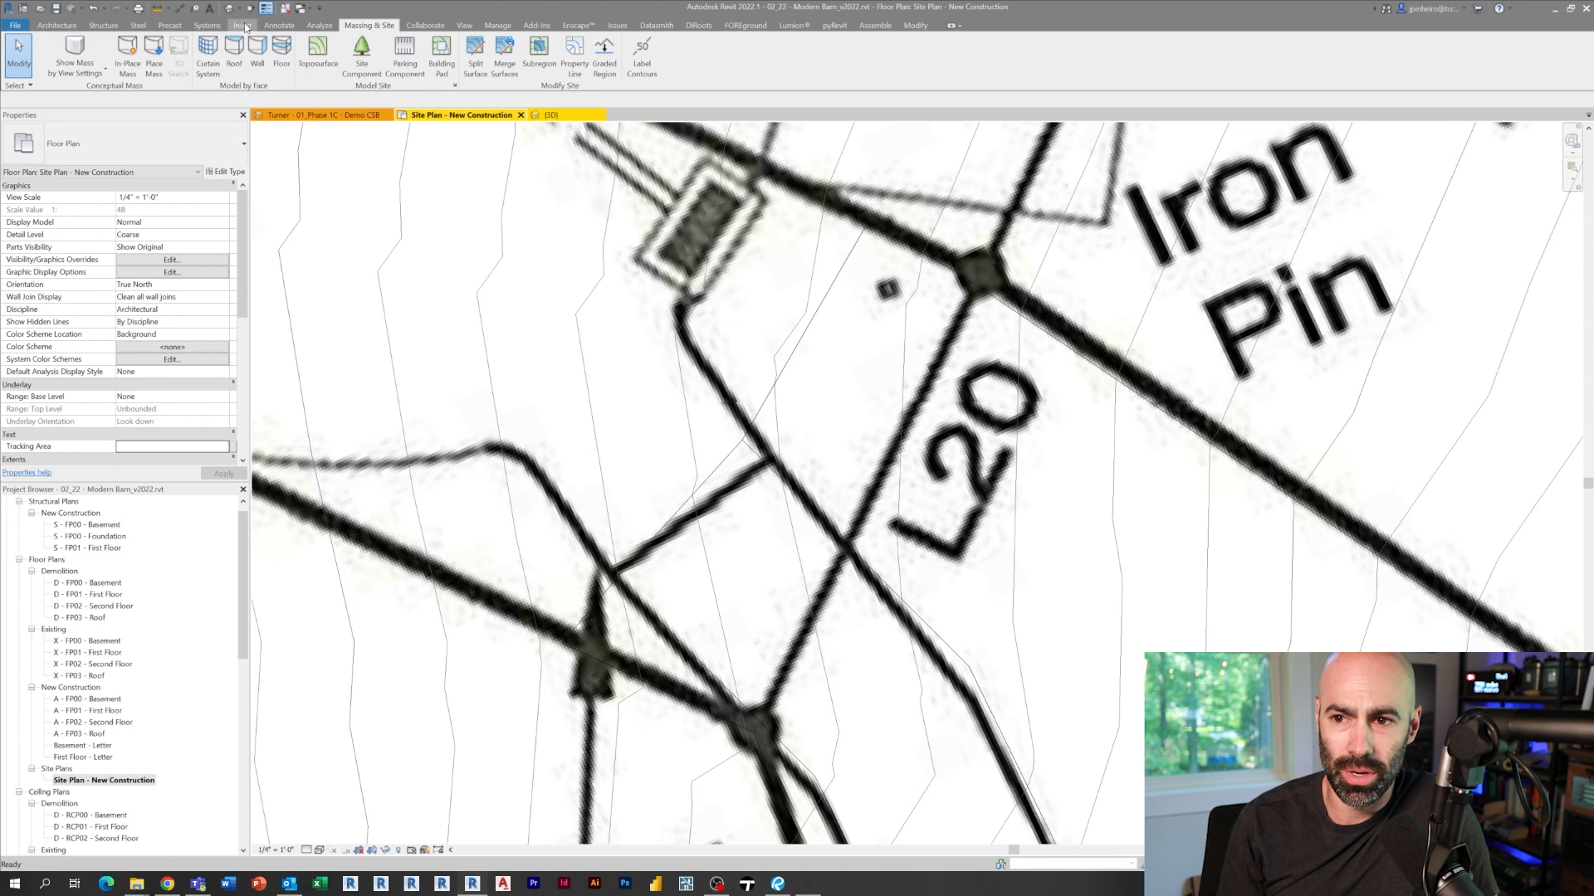
Adjust the 3D view's phase filter and zoom to fit the topography.
{"action": "left_click", "coordinate": [545, 115]}
{"action": "left_click", "coordinate": [225, 371]}
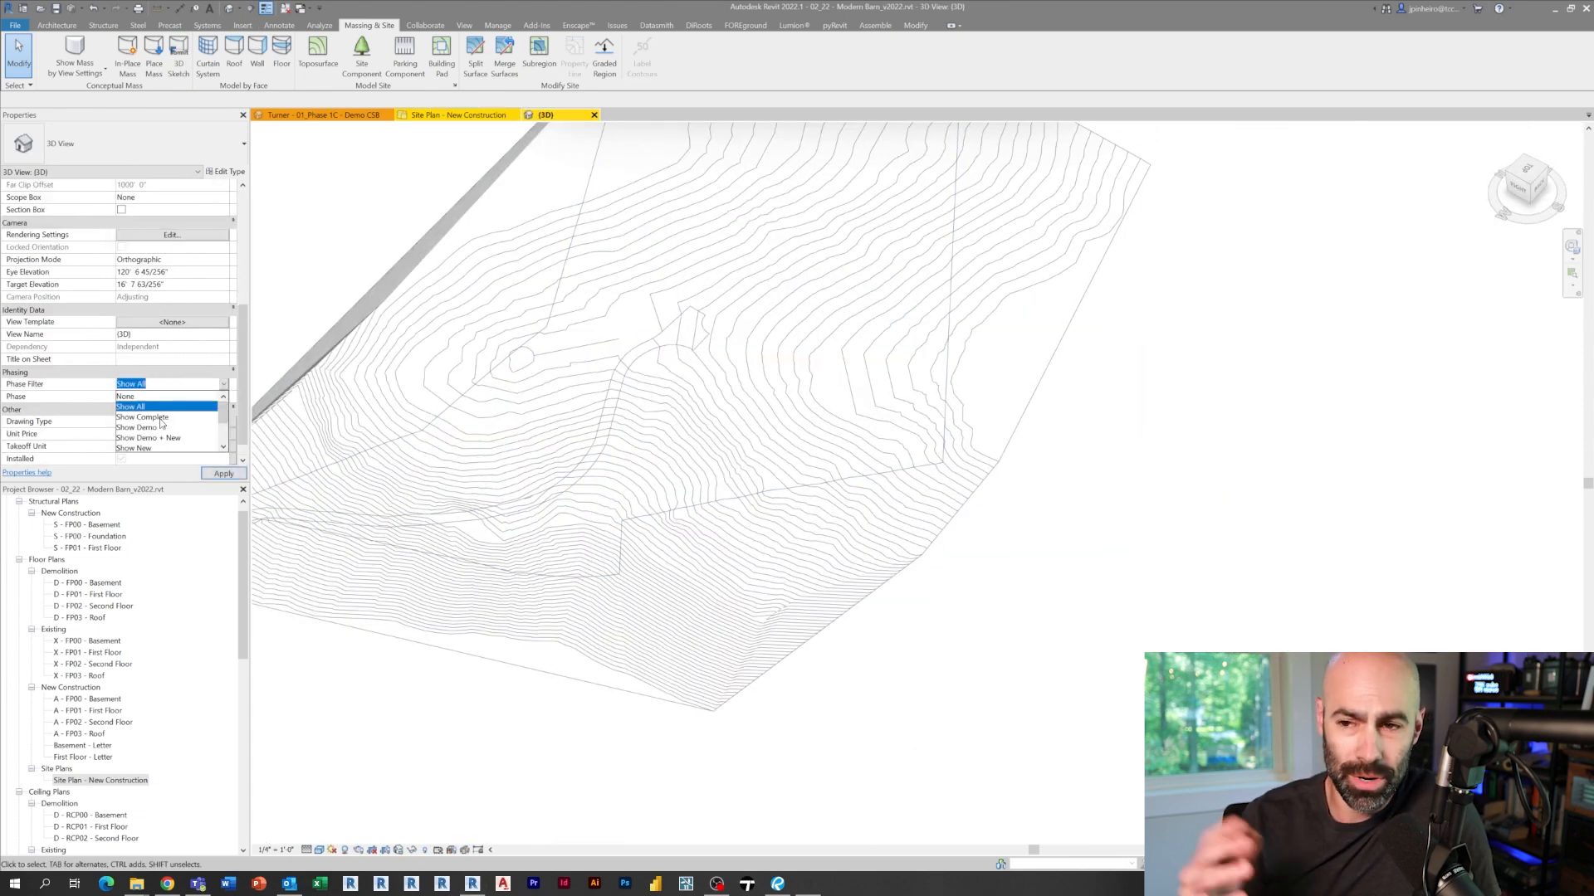
{"action": "left_click", "coordinate": [220, 475]}
{"action": "middle_click_drag", "start_coordinate": [374, 560], "coordinate": [516, 851]}
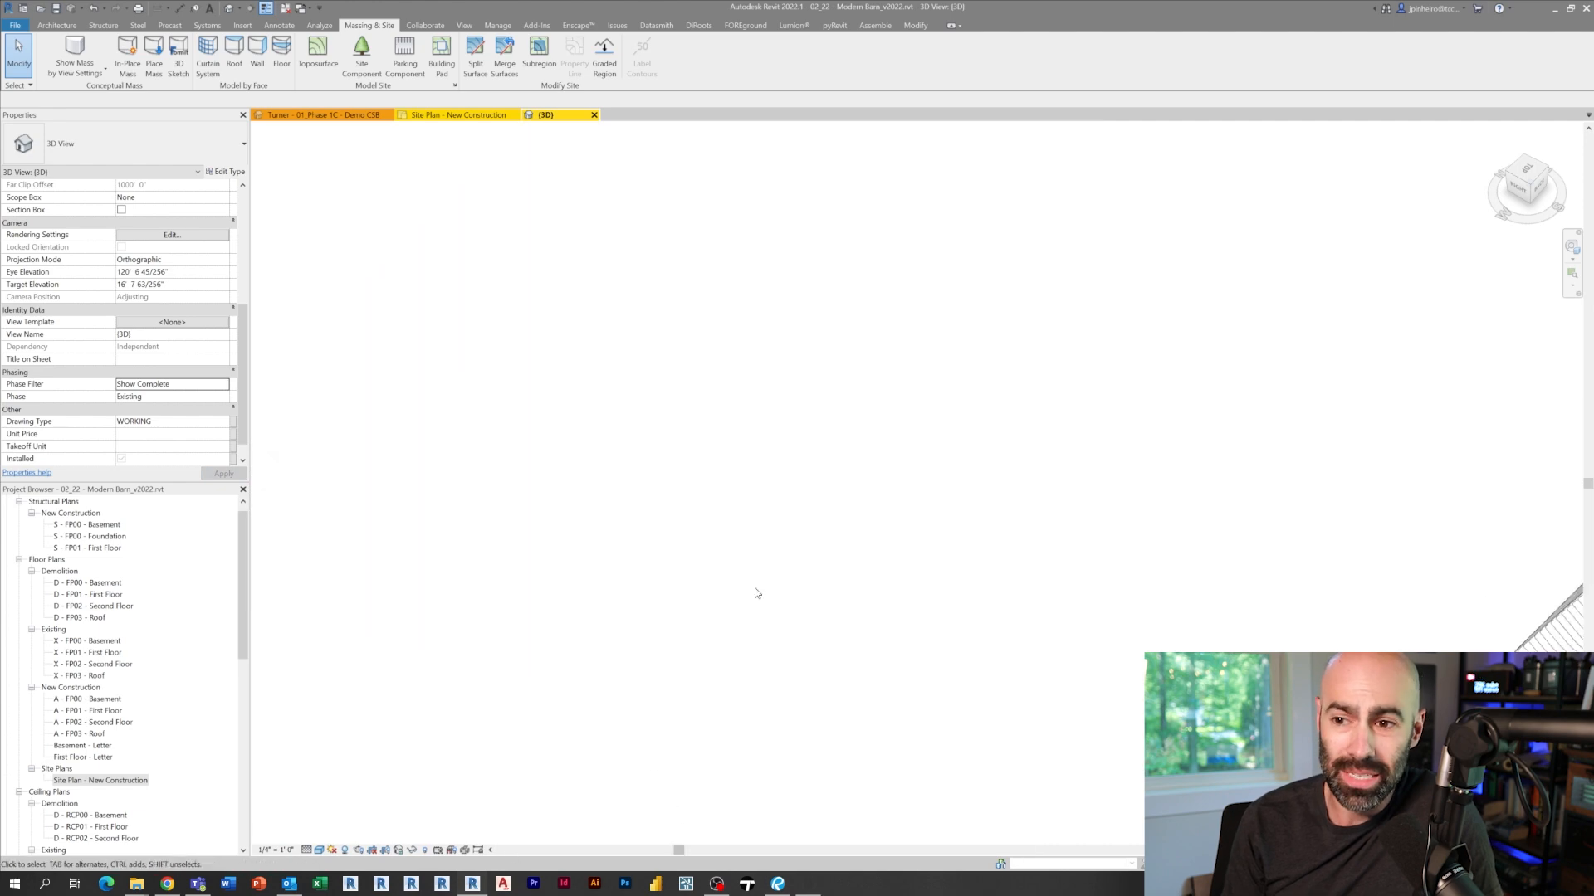
{"action": "key", "text": "z"}
{"action": "key", "text": "f"}
{"action": "scroll", "coordinate": [1012, 513], "scroll_direction": "up", "scroll_amount": 2}
Give the property-line subregion the Grass - Property material with a darker green shading colour.
{"action": "left_click", "coordinate": [948, 445]}
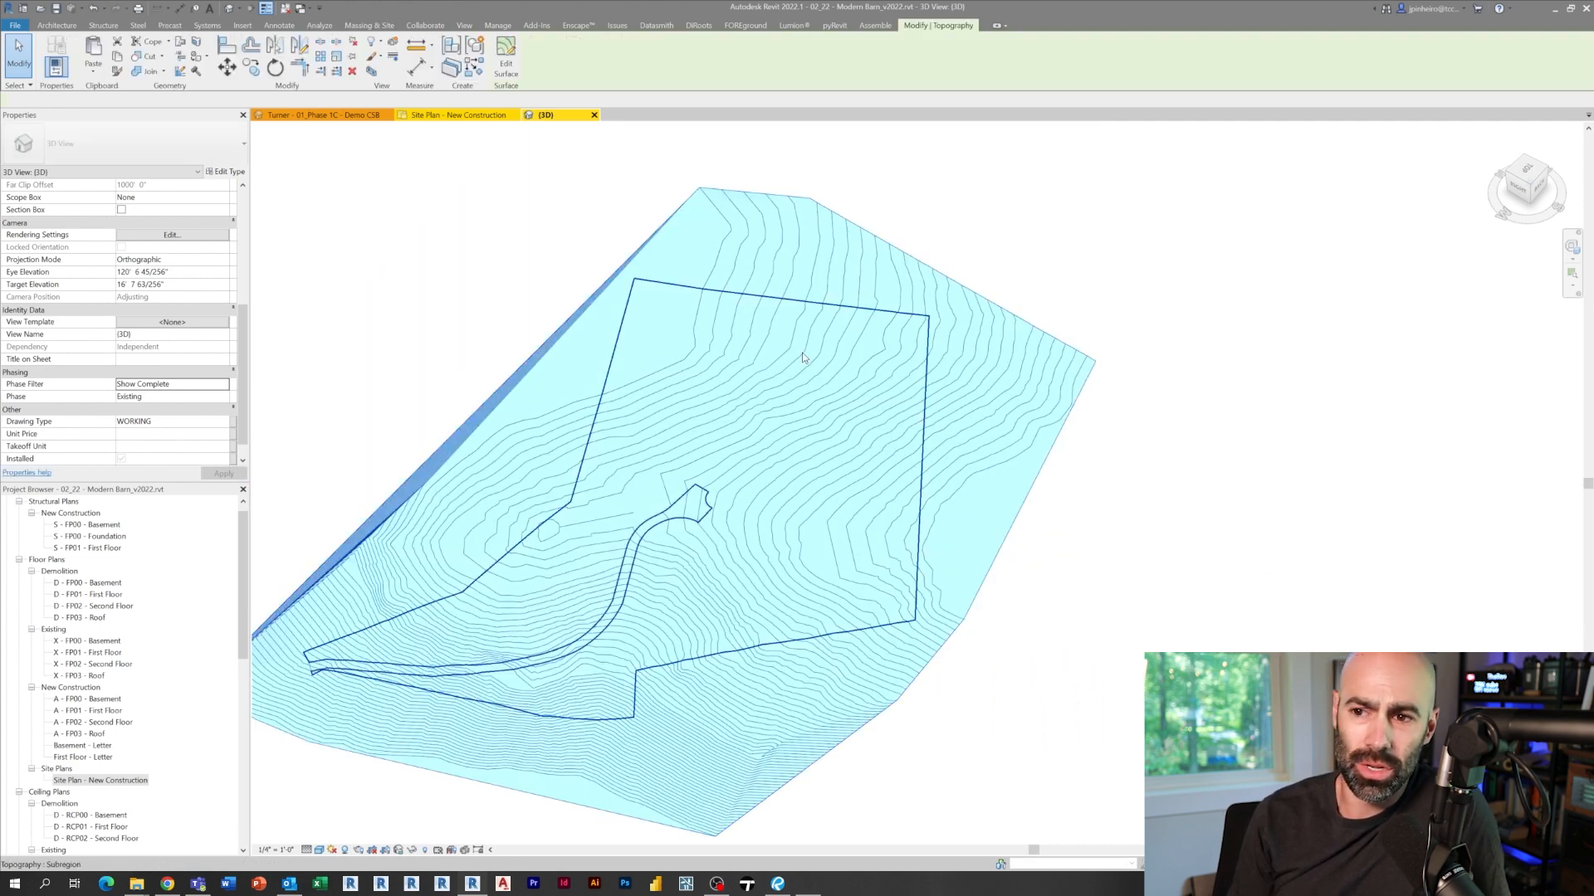
{"action": "key", "text": "m"}
{"action": "key", "text": "a"}
{"action": "key", "text": "Escape"}
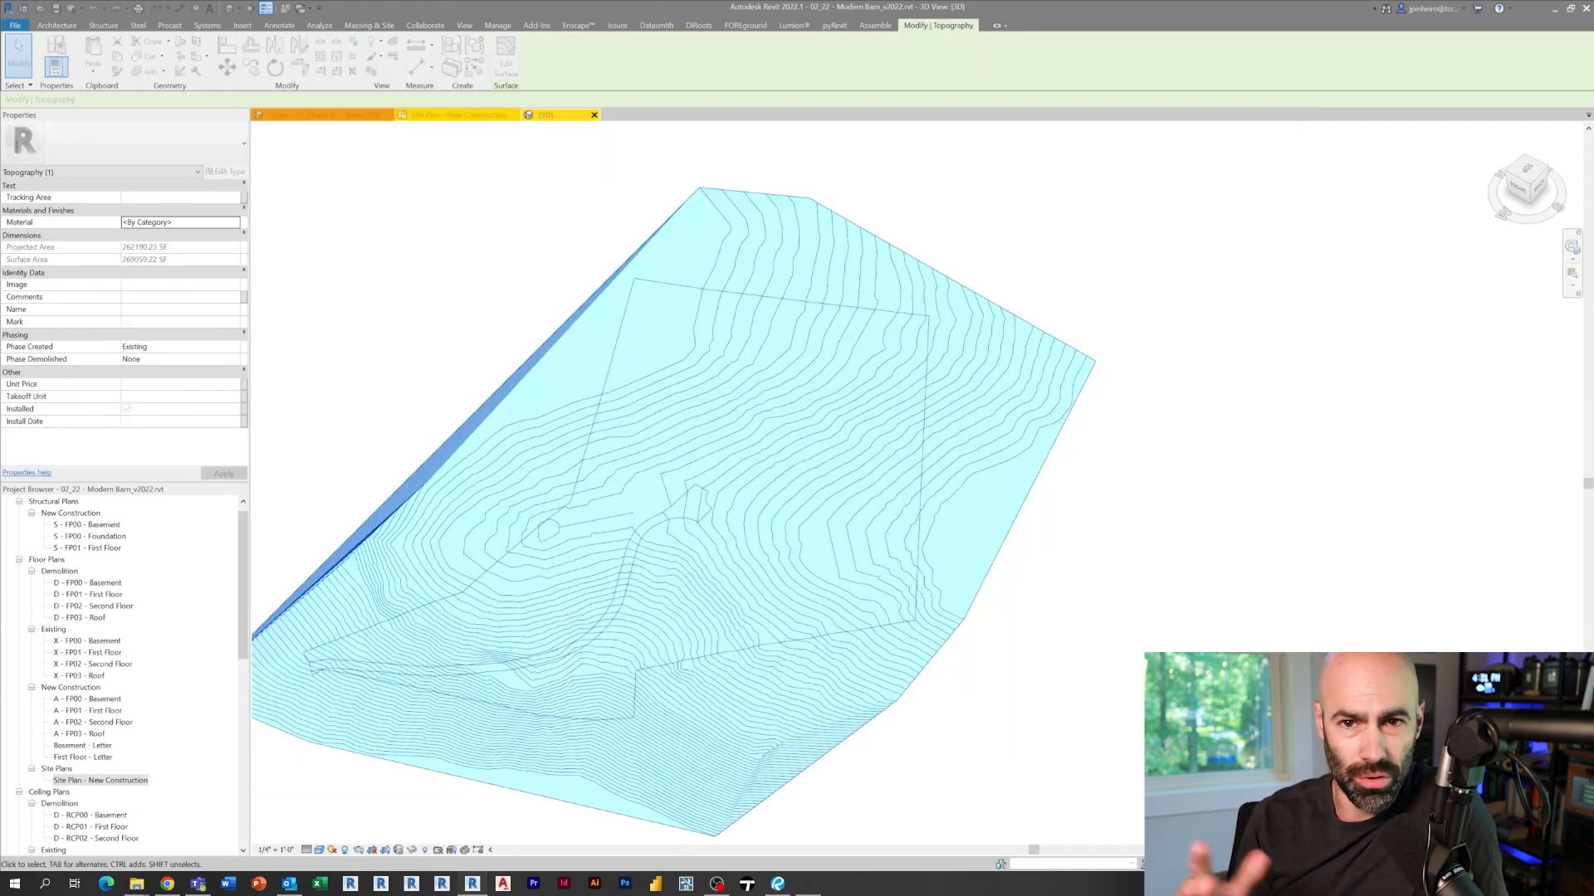
{"action": "key", "text": "Escape"}
{"action": "left_click", "coordinate": [855, 576]}
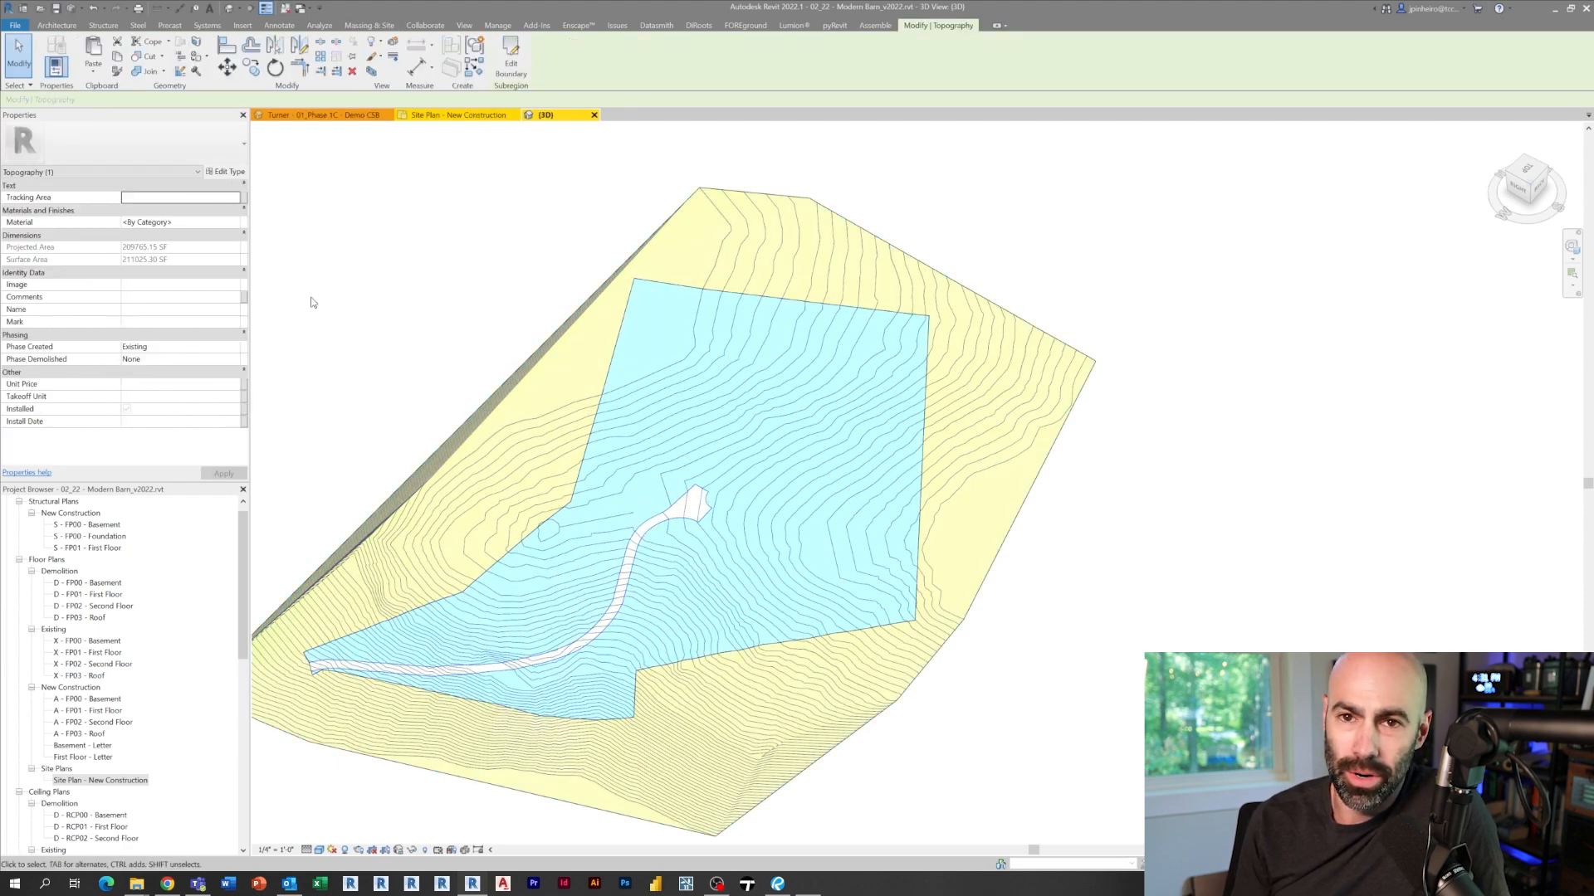
{"action": "key", "text": "m"}
{"action": "key", "text": "a"}
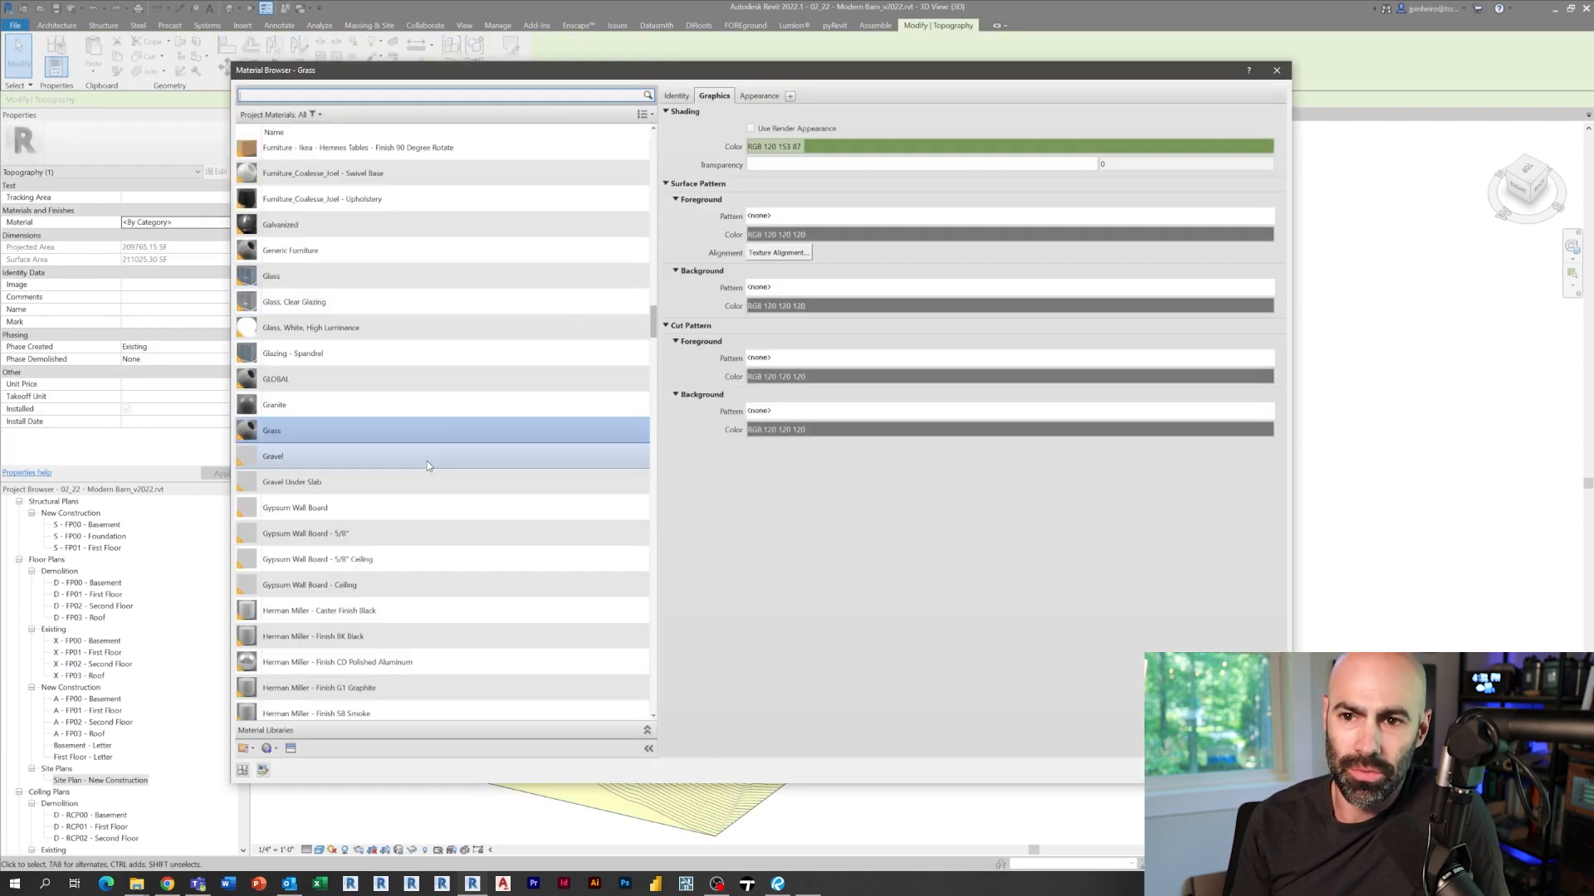
{"action": "left_click", "coordinate": [762, 147]}
{"action": "left_click", "coordinate": [811, 531]}
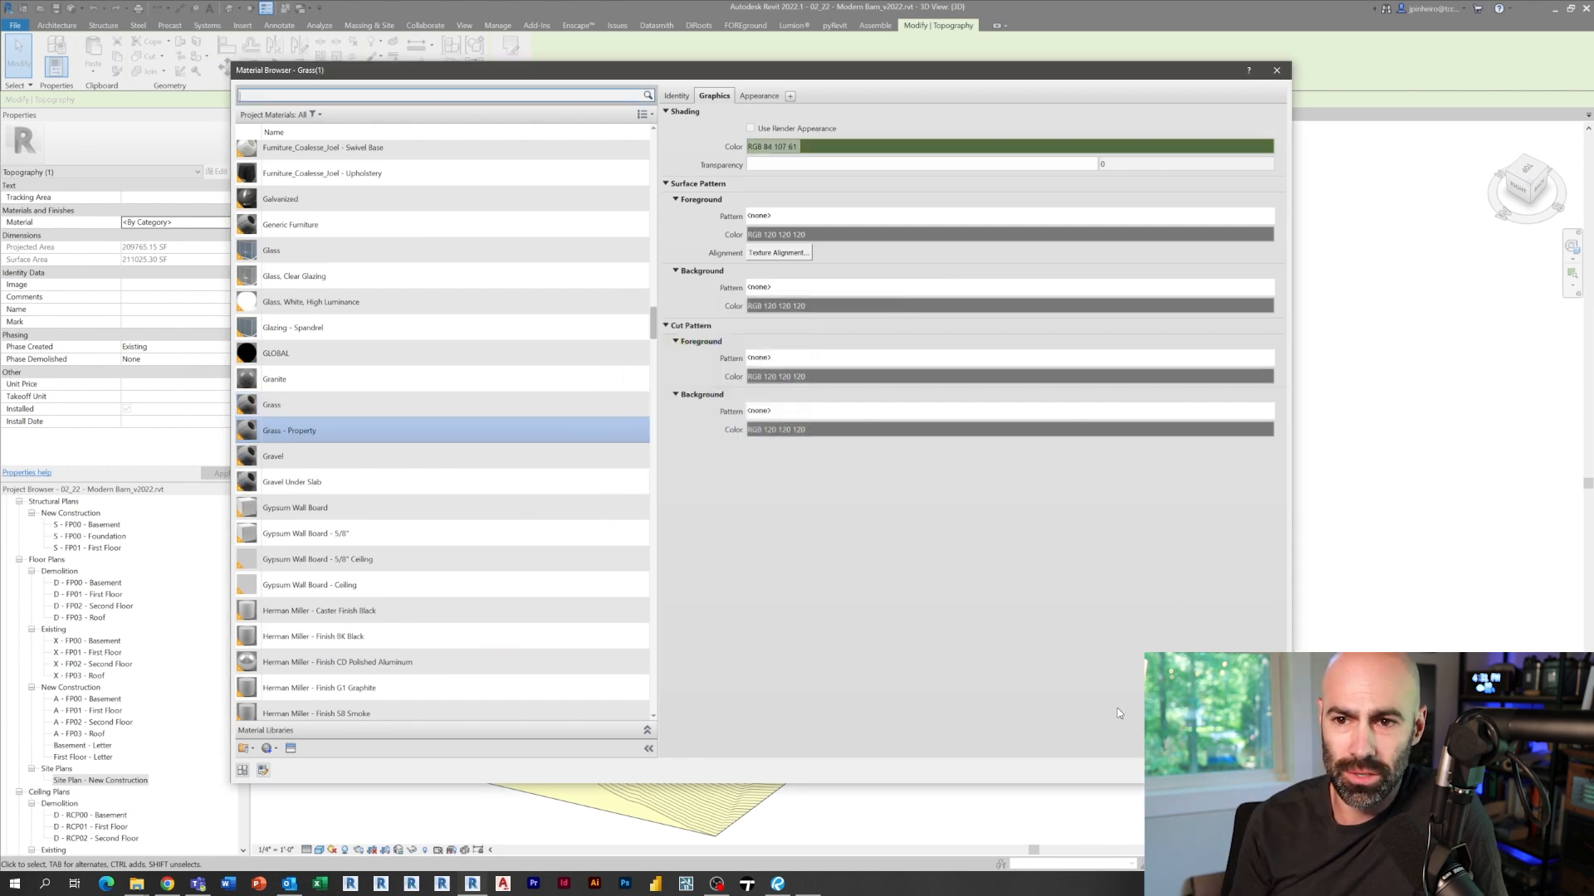
{"action": "left_click", "coordinate": [1141, 762]}
{"action": "key", "text": "Escape"}
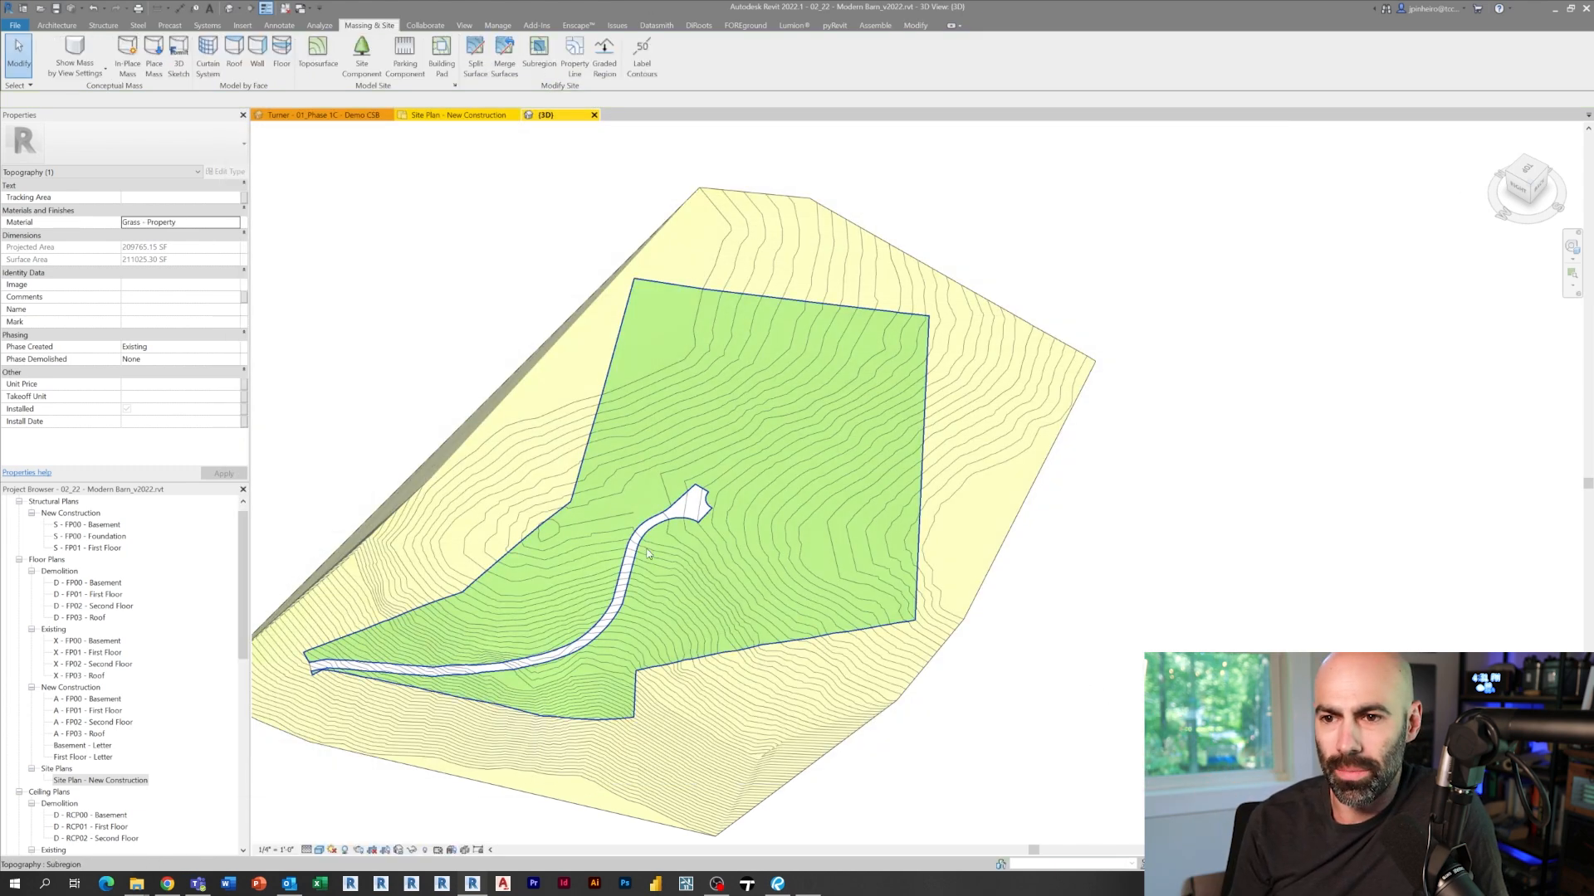
Assign Asphalt with RGB 68-68-68 shading to the driveway subregion.
{"action": "left_click", "coordinate": [675, 528]}
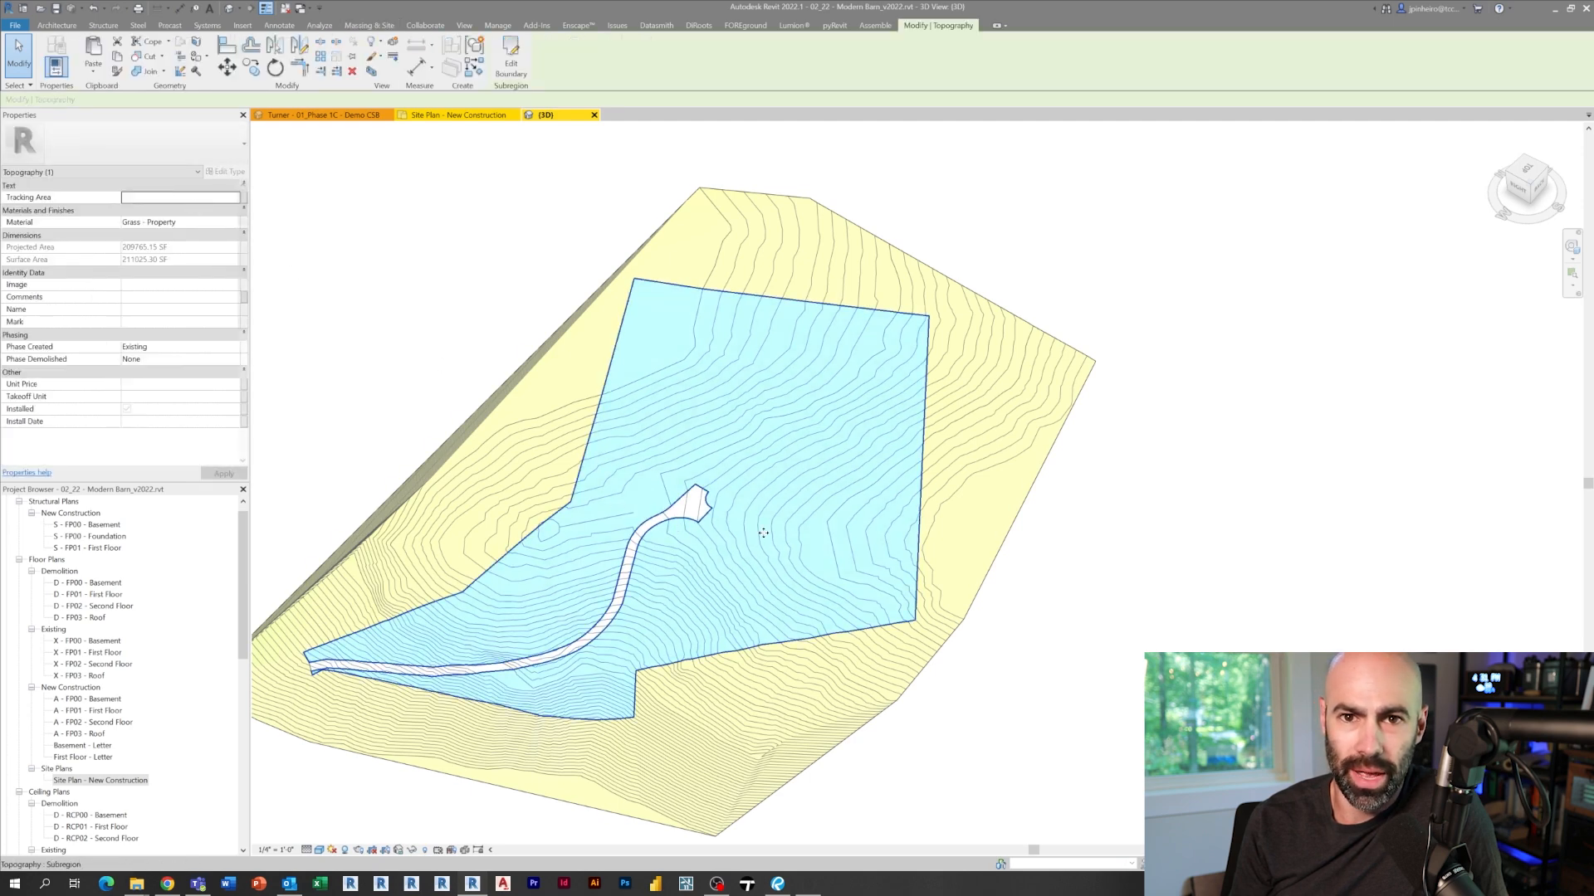
{"action": "left_click", "coordinate": [699, 508]}
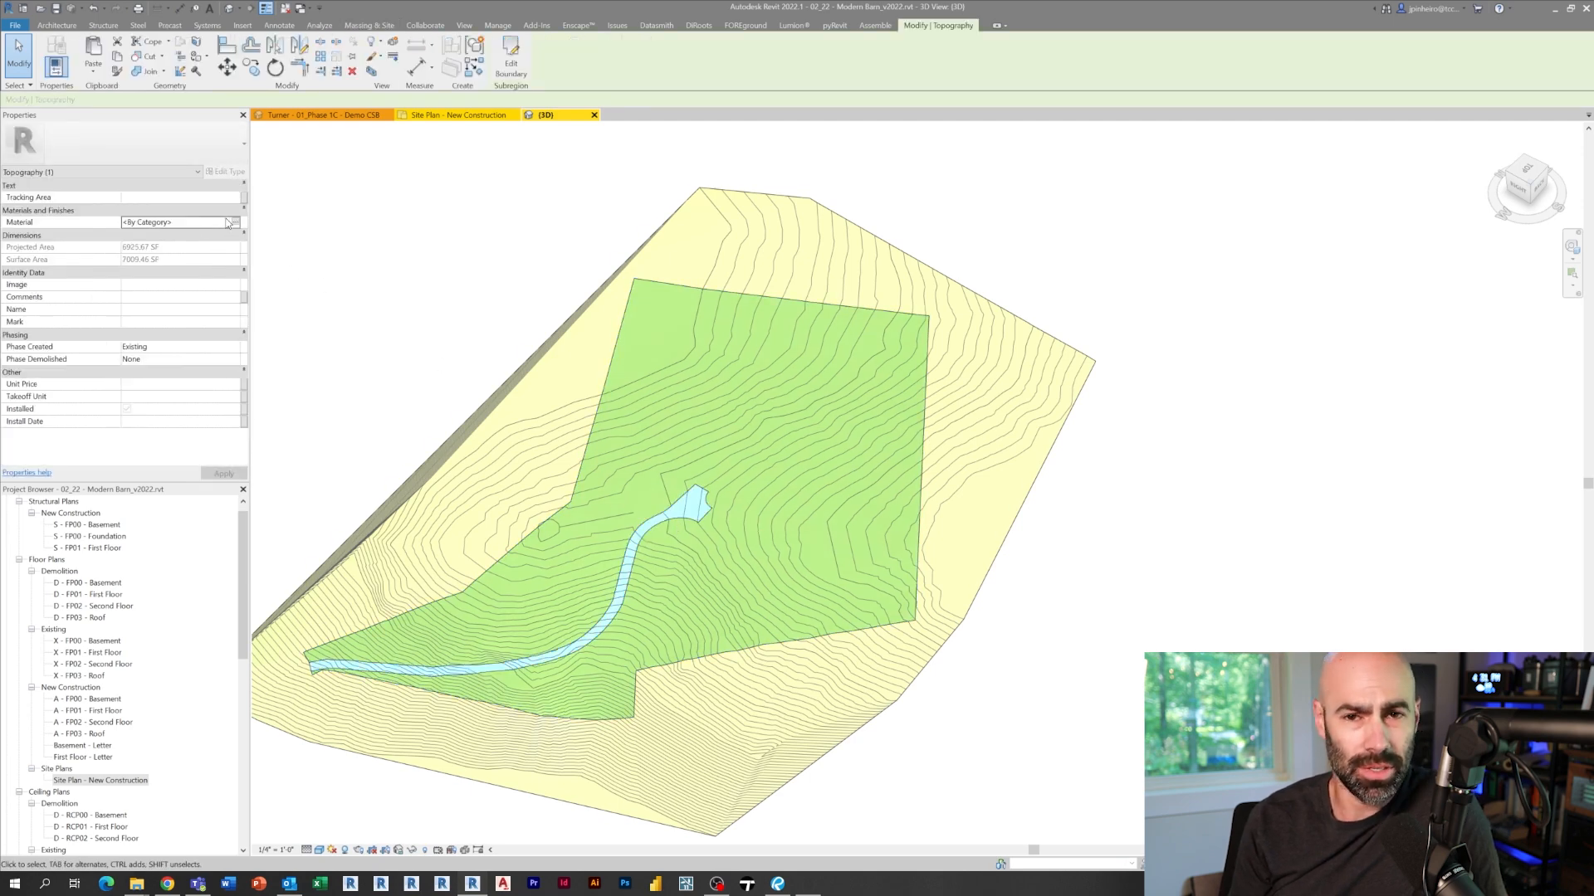
{"action": "left_click", "coordinate": [233, 222]}
{"action": "left_click", "coordinate": [816, 147]}
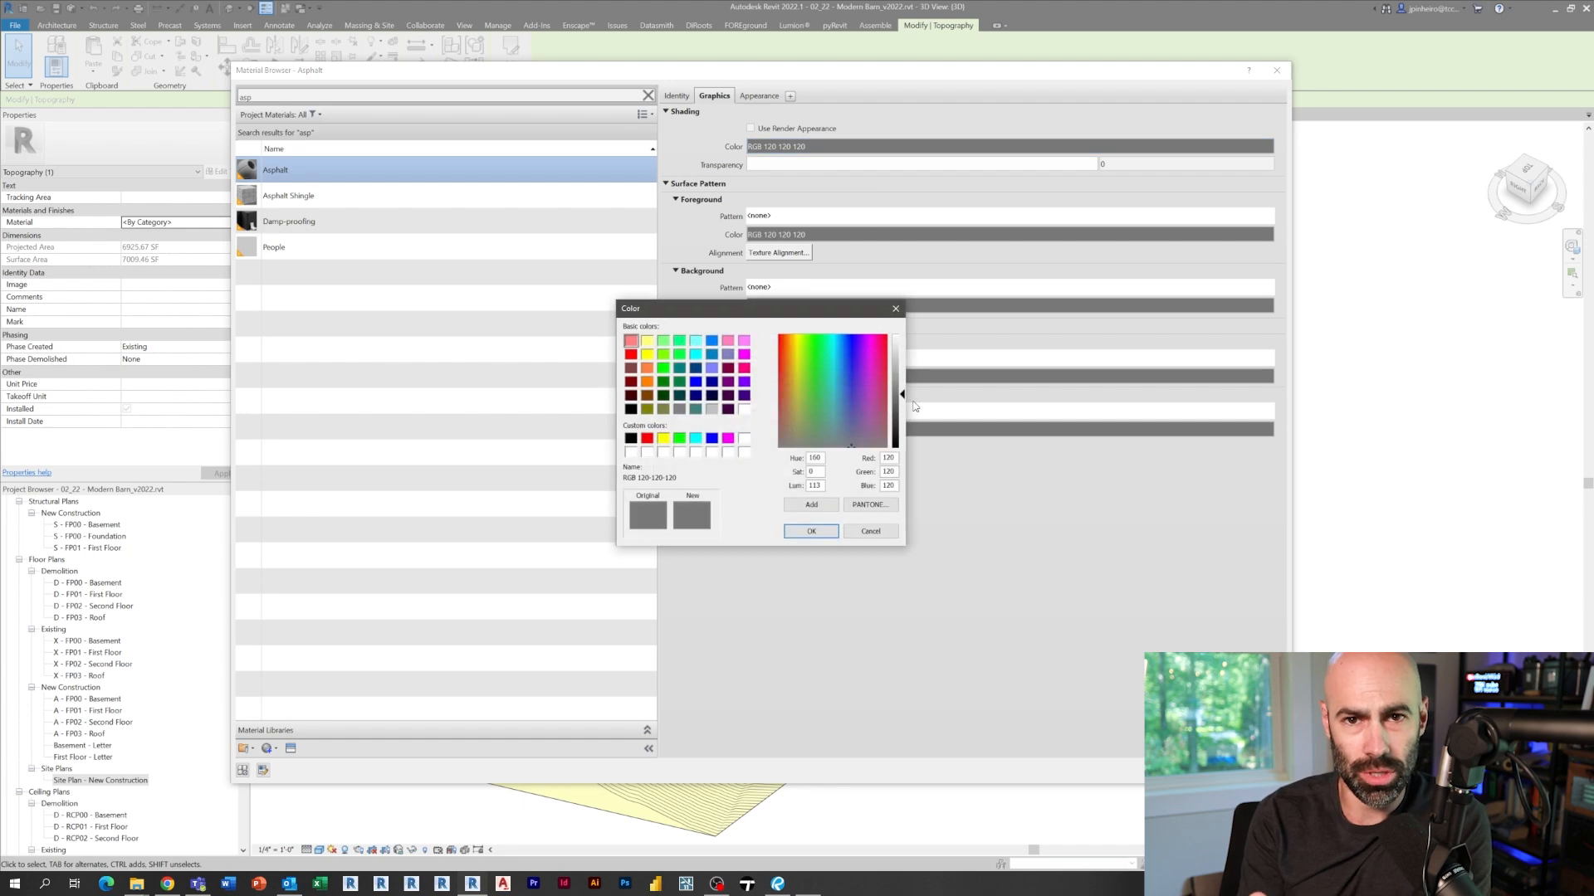
{"action": "left_click", "coordinate": [812, 532]}
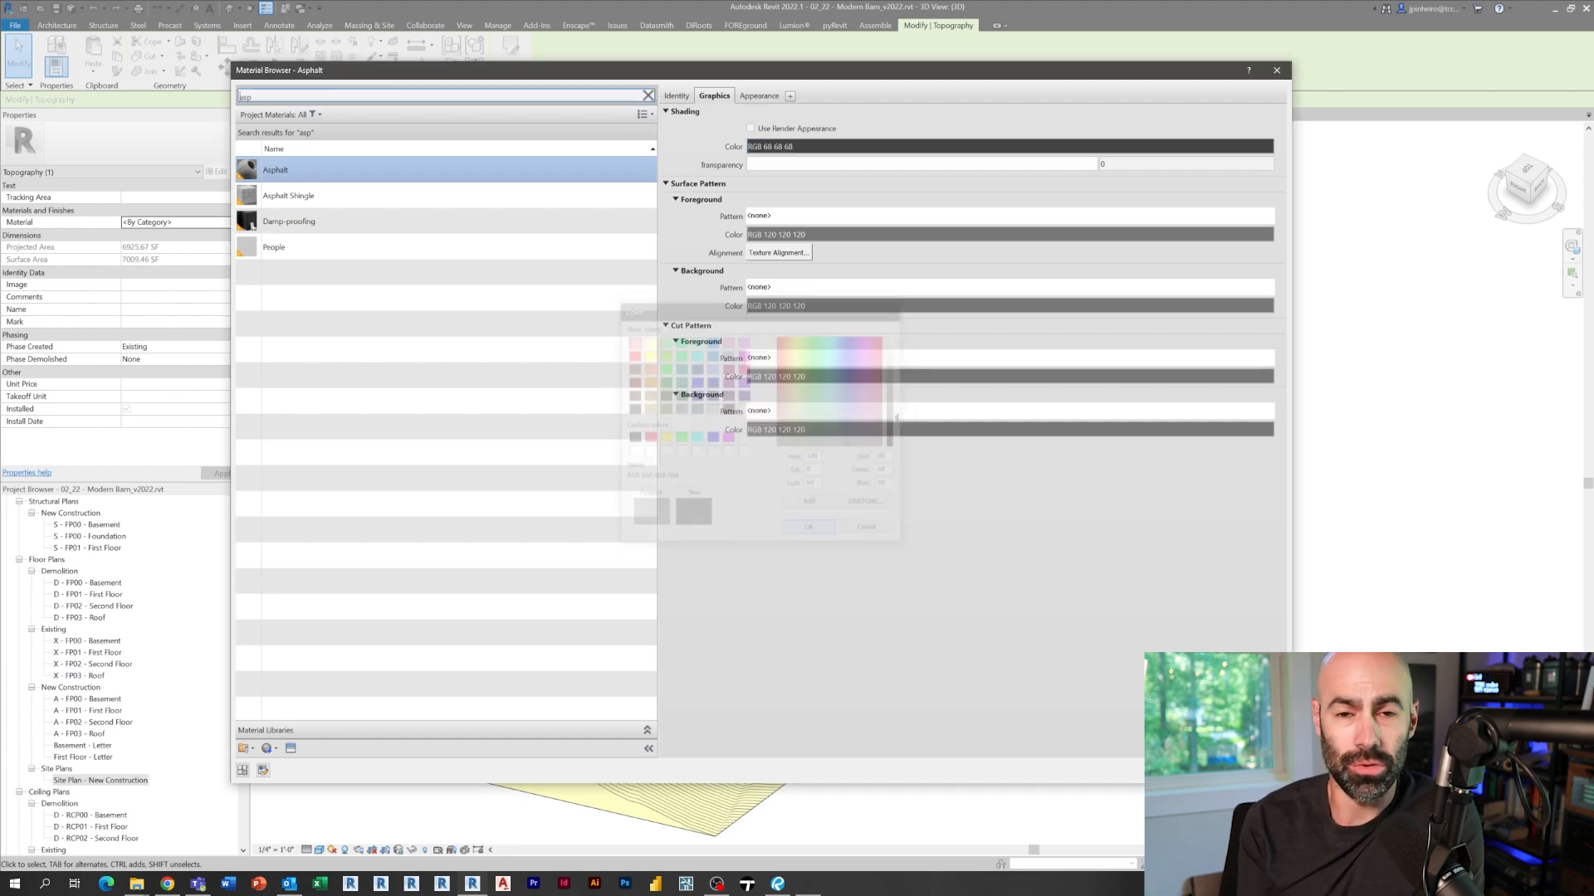
{"action": "key", "text": "Return"}
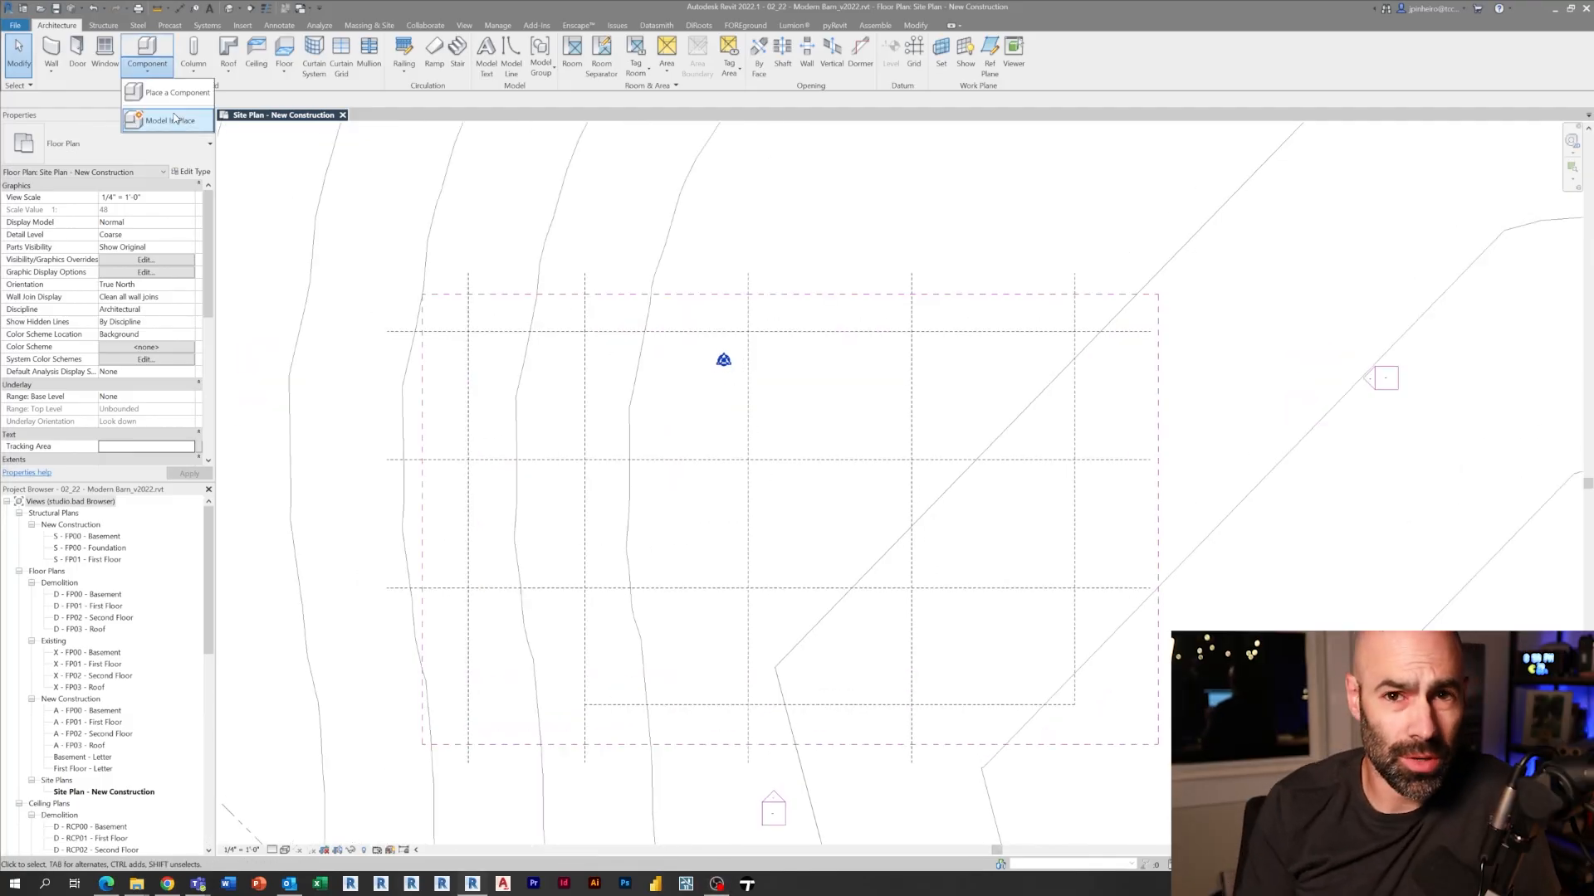
Create a named in-place Generic Model and sketch a rectangular extrusion footprint.
{"action": "left_click", "coordinate": [174, 120]}
{"action": "left_click", "coordinate": [1011, 524]}
{"action": "type", "text": "Barn Mas"}
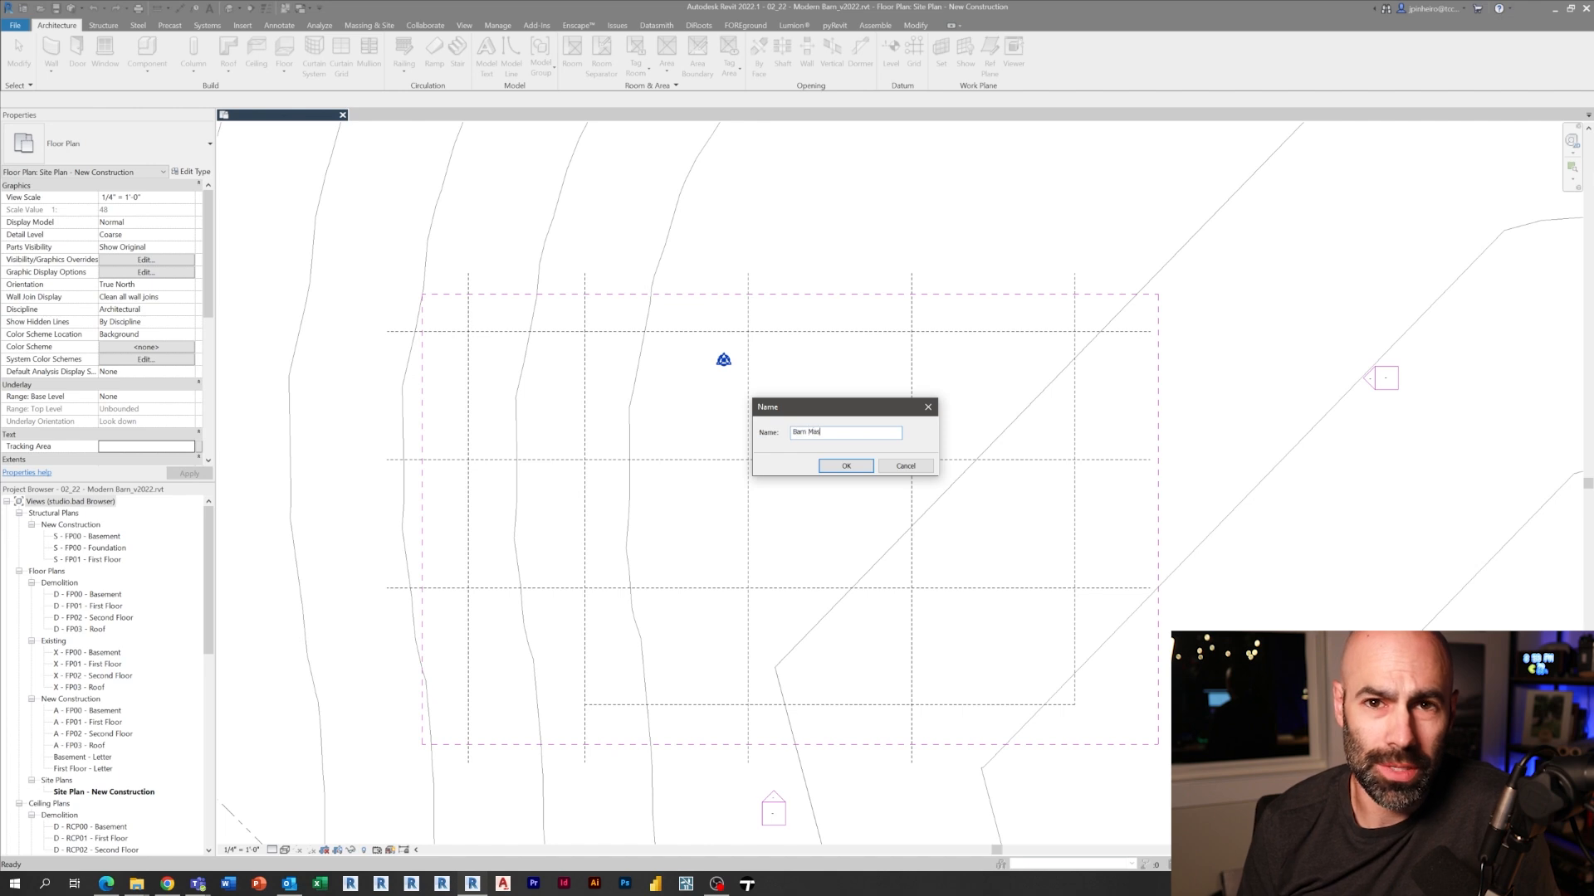
{"action": "key", "text": "Return"}
{"action": "left_click", "coordinate": [18, 54]}
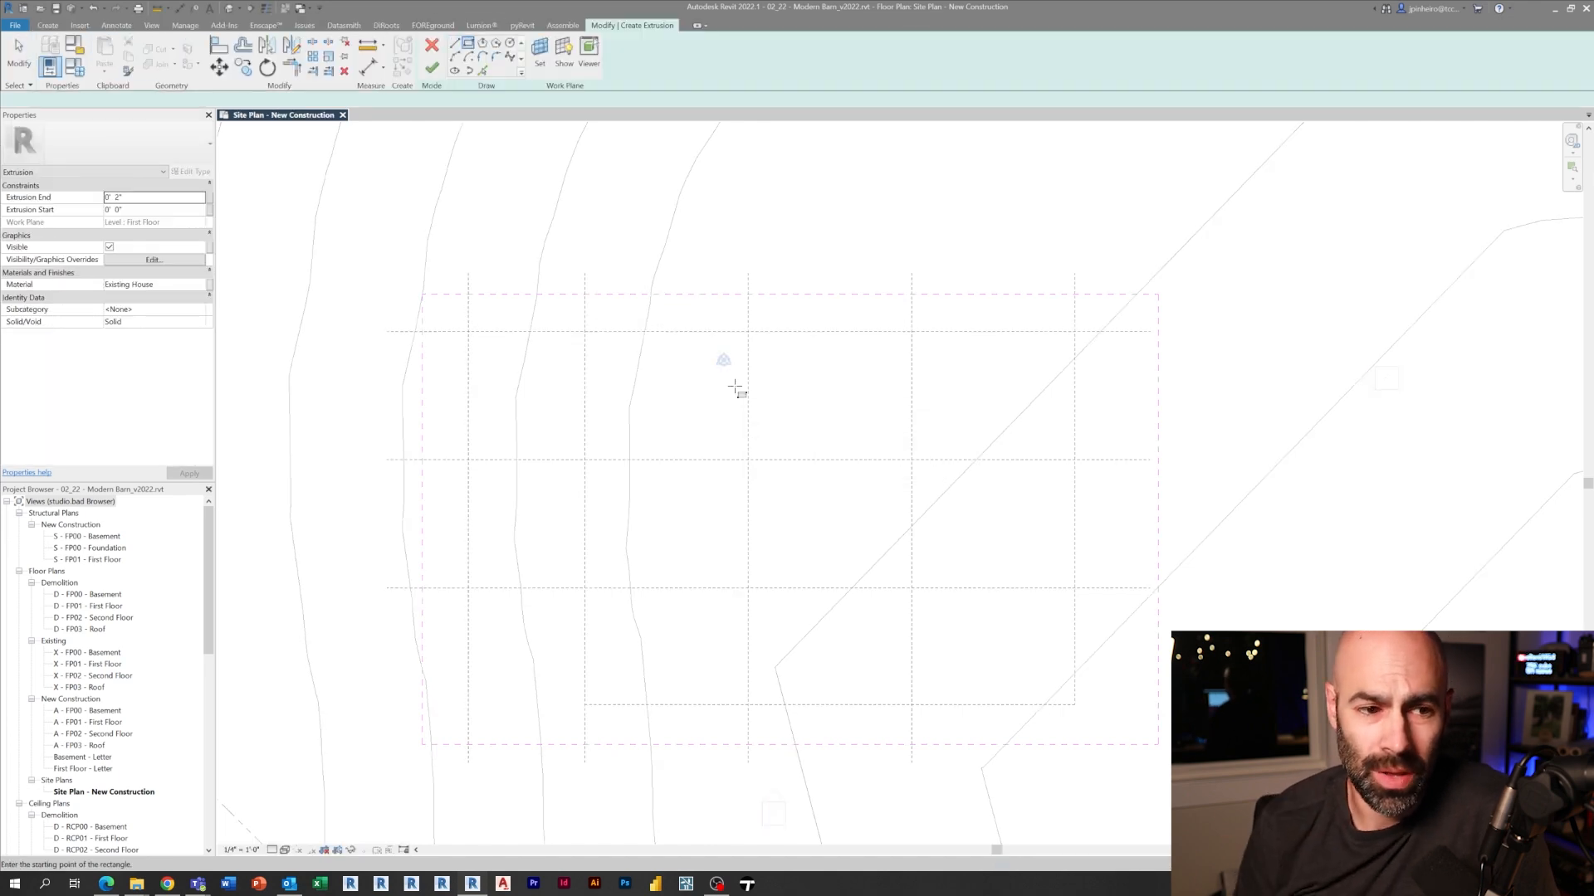
{"action": "left_click", "coordinate": [584, 333]}
{"action": "scroll", "coordinate": [747, 586], "scroll_direction": "up", "scroll_amount": 2}
{"action": "left_click", "coordinate": [786, 605]}
{"action": "key", "text": "Escape"}
{"action": "key", "text": "Escape"}
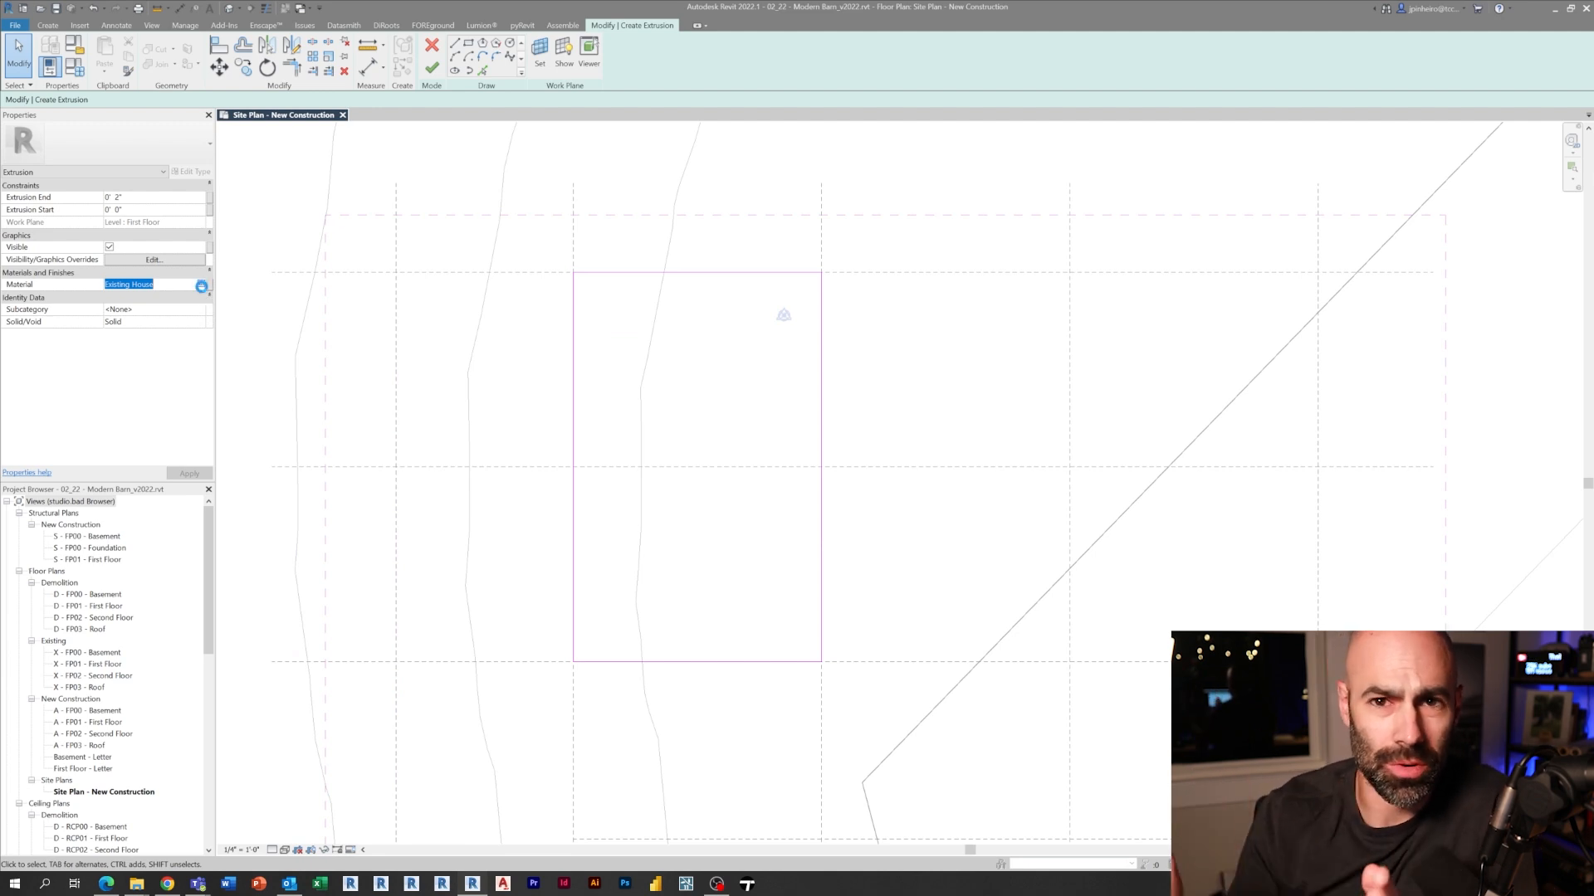
Create a yellow Massing - Office material and apply it to the extrusion.
{"action": "left_click", "coordinate": [201, 286]}
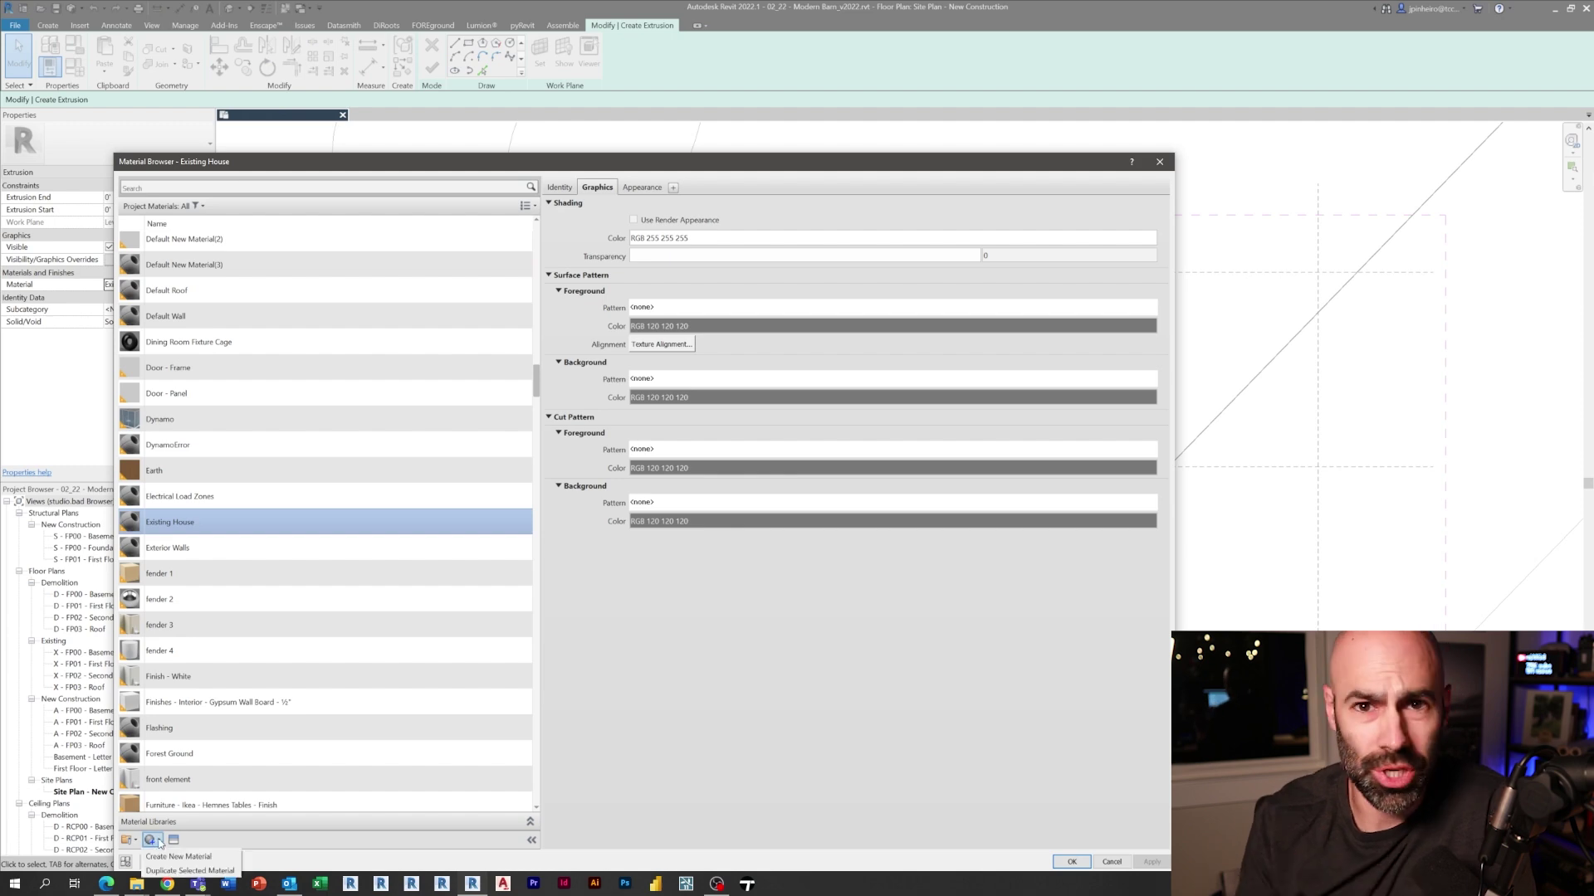
{"action": "left_click", "coordinate": [178, 857]}
{"action": "left_click", "coordinate": [296, 553]}
{"action": "type", "text": "Massing - Office"}
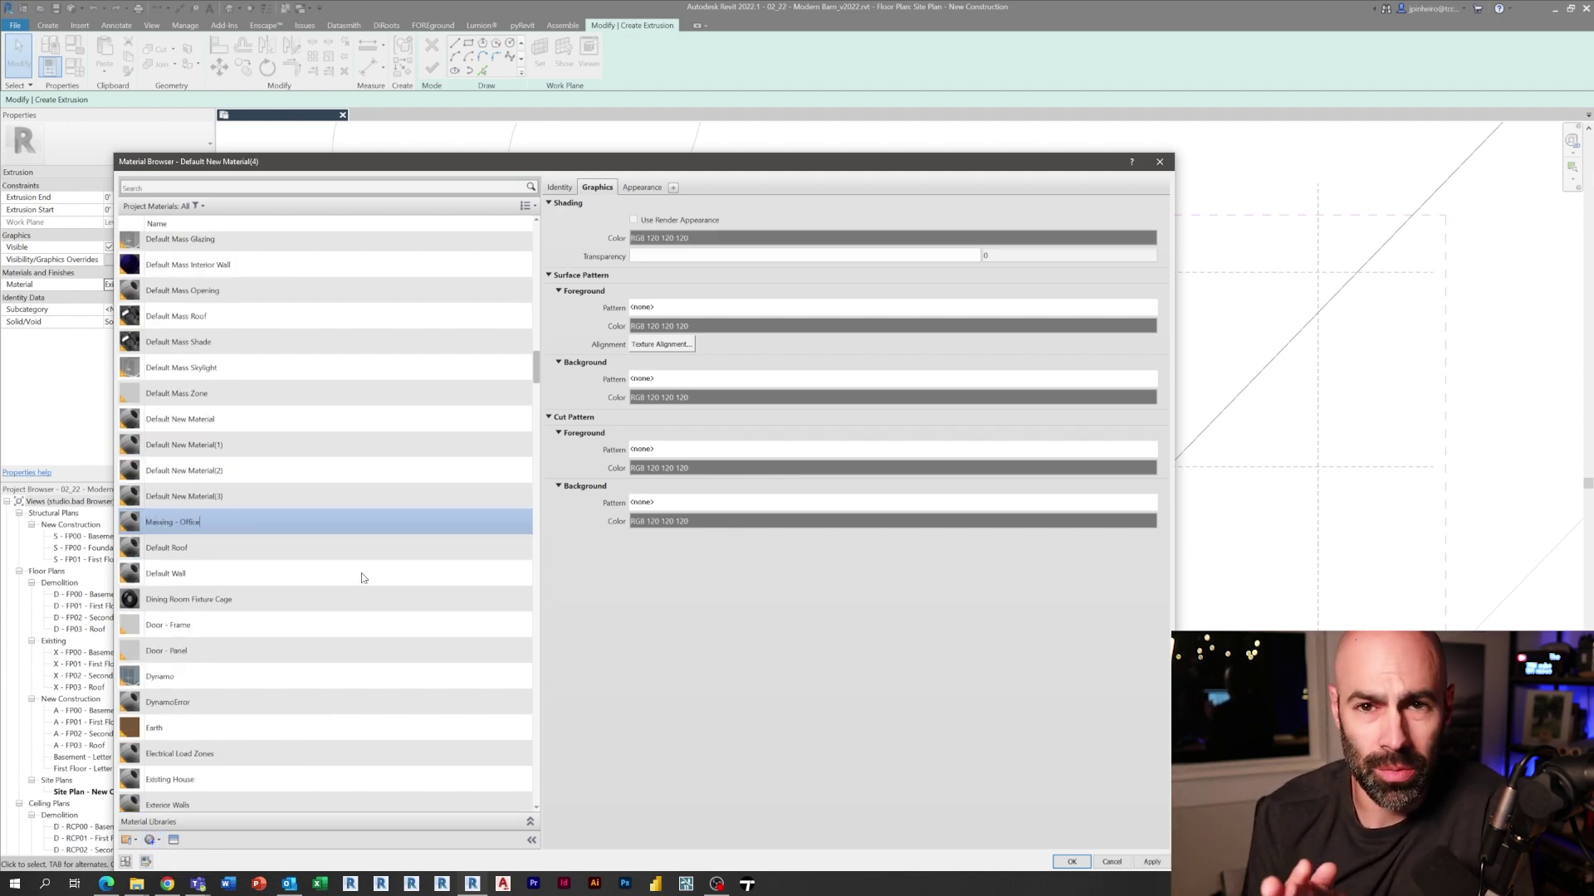
{"action": "key", "text": "Return"}
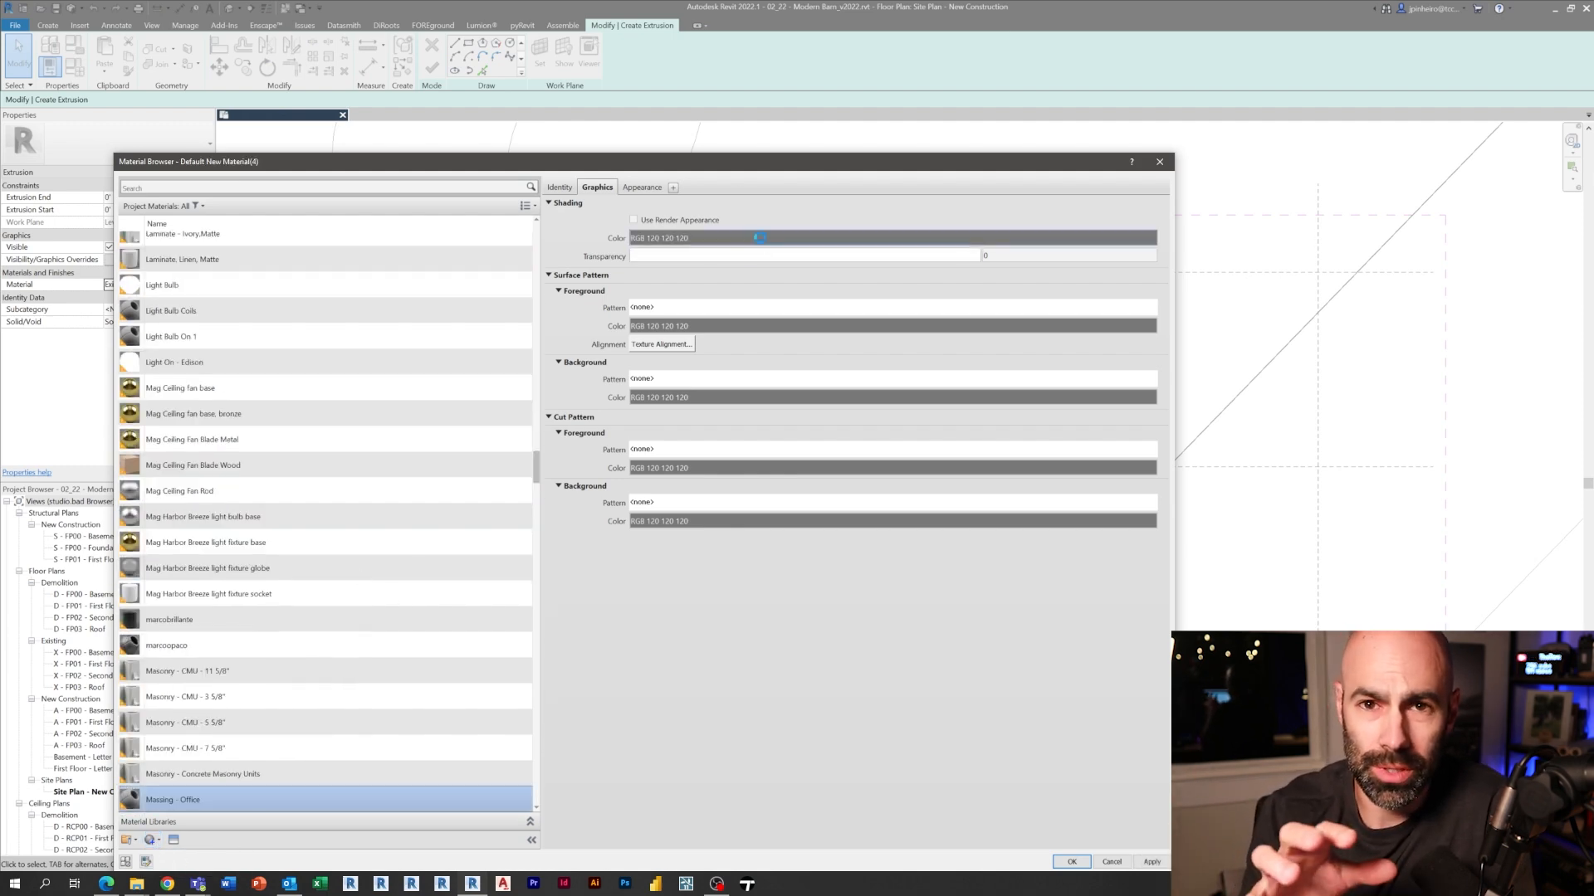
{"action": "left_click", "coordinate": [756, 236]}
{"action": "left_click", "coordinate": [530, 444]}
{"action": "left_click", "coordinate": [674, 432]}
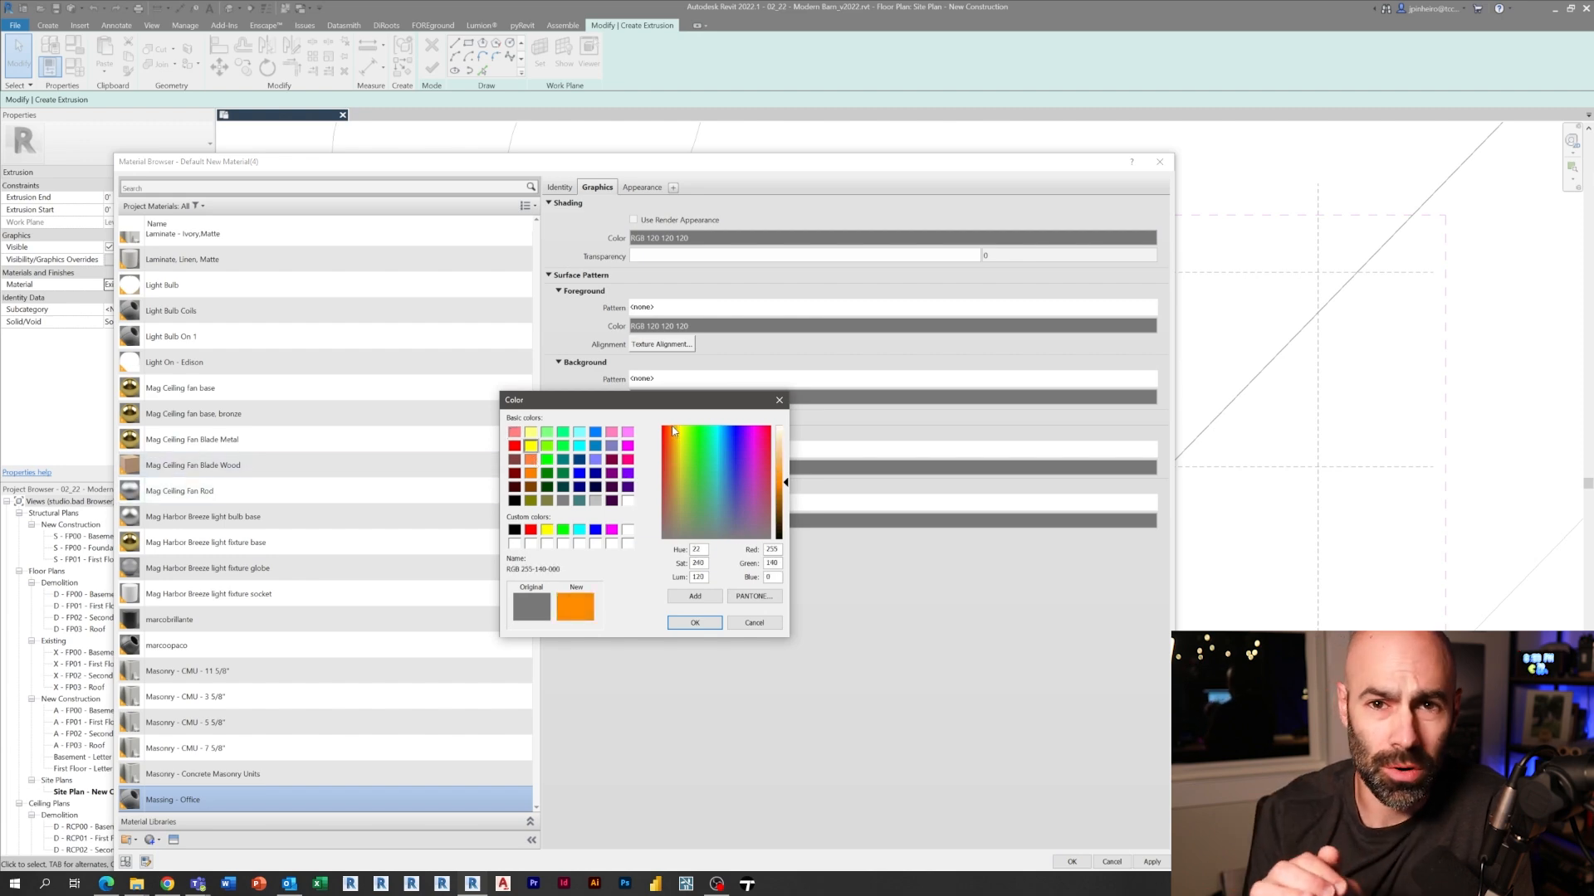
{"action": "left_click", "coordinate": [695, 622]}
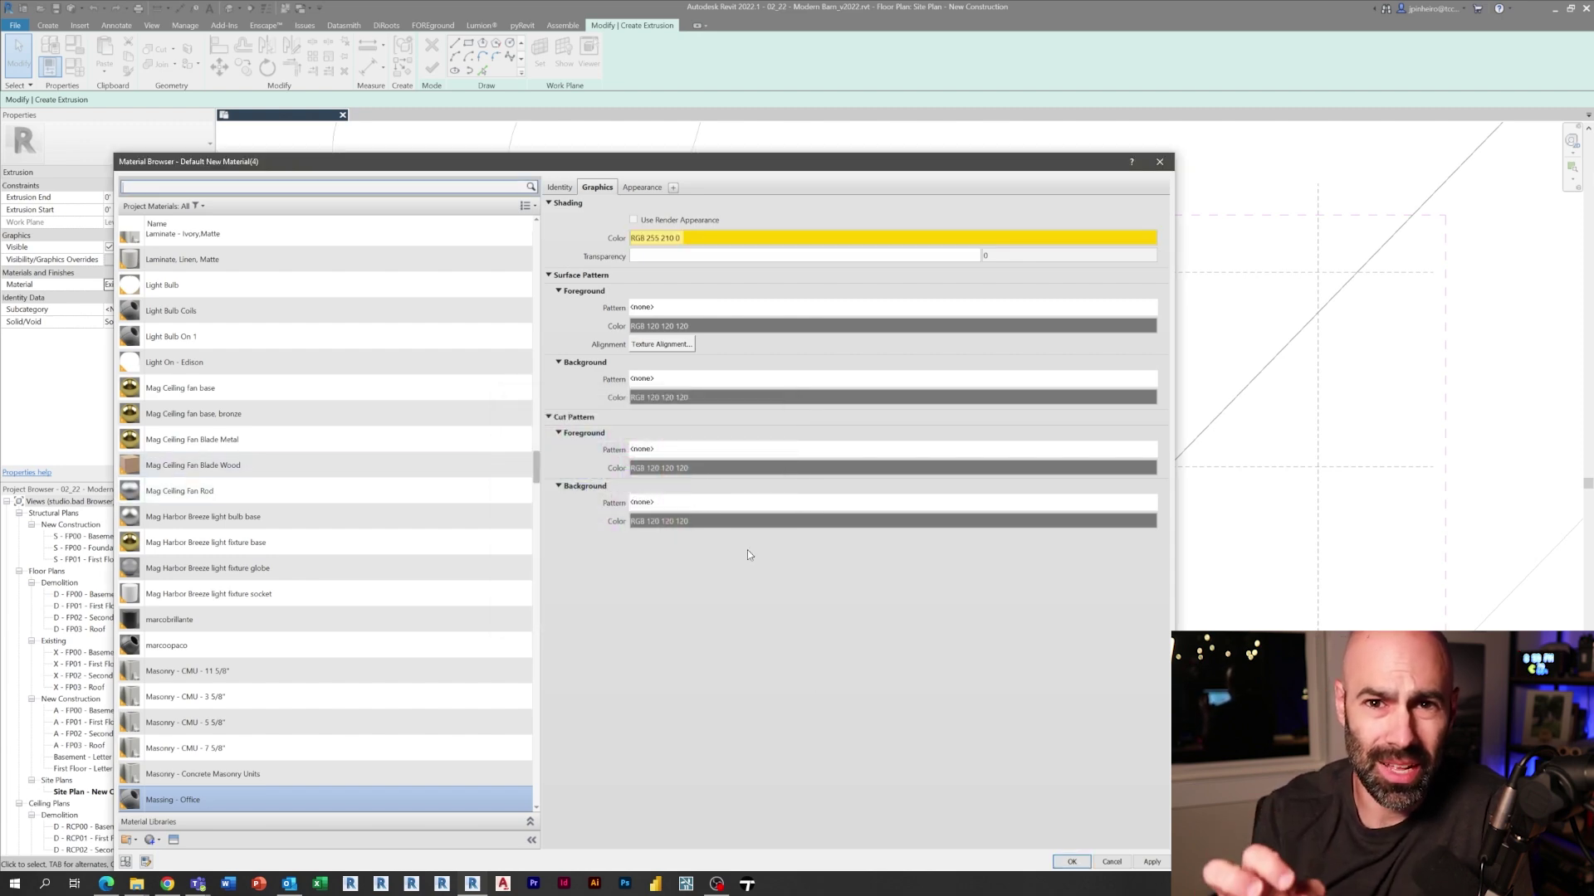
{"action": "left_click", "coordinate": [1071, 861]}
{"action": "scroll", "coordinate": [714, 488], "scroll_direction": "down", "scroll_amount": 2}
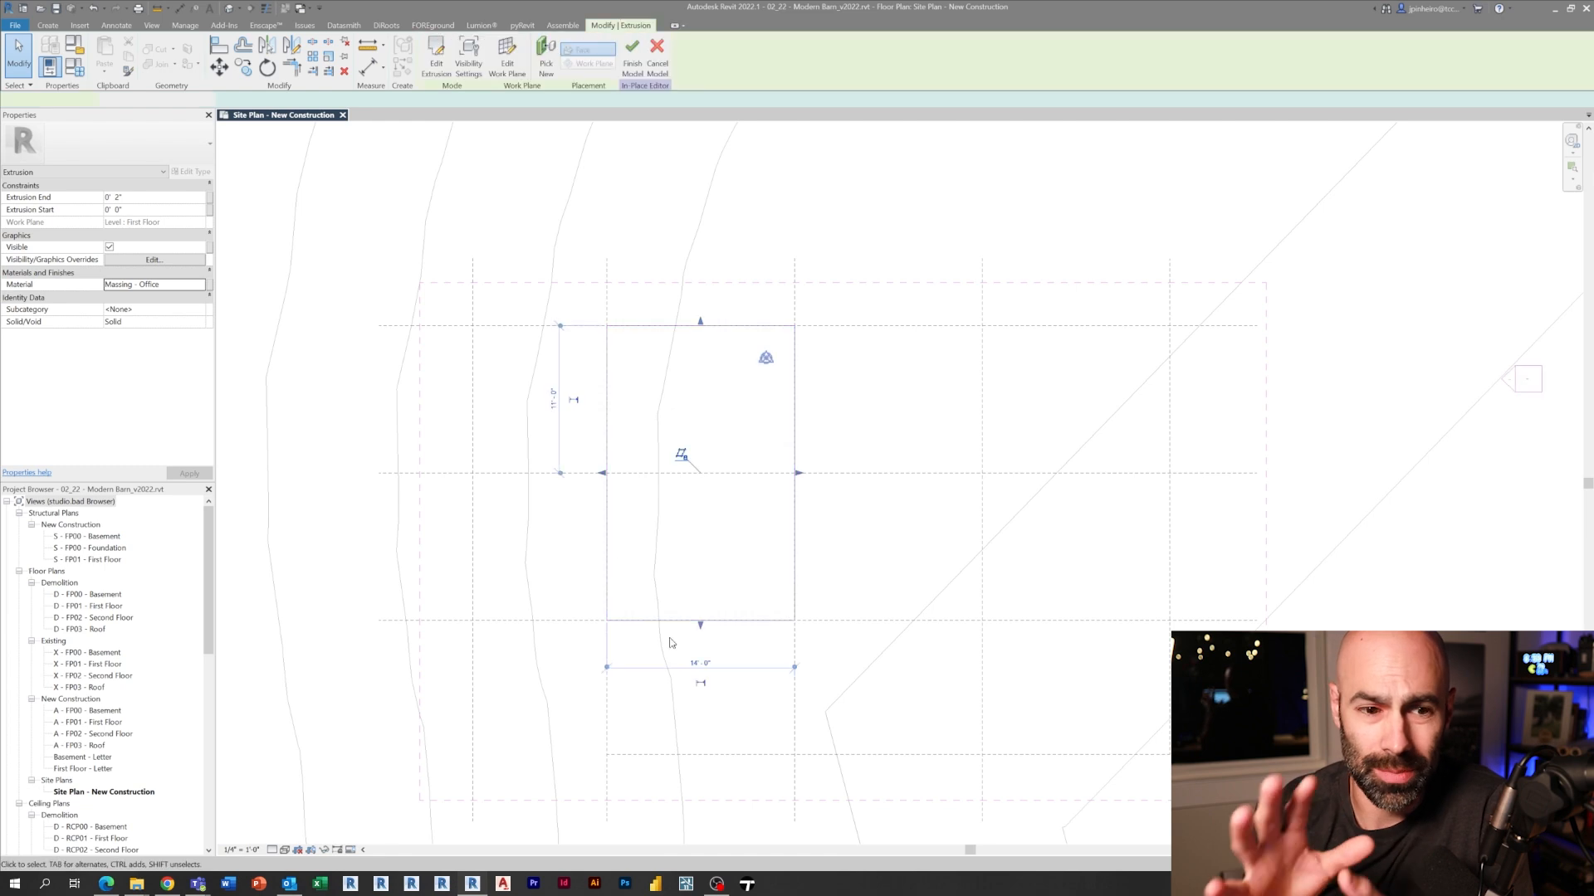
Set the box extrusion height to 10 feet in the 3D view.
{"action": "key", "text": "3"}
{"action": "key", "text": "d"}
{"action": "double_click", "coordinate": [155, 198]}
{"action": "type", "text": "10"}
{"action": "key", "text": "Return"}
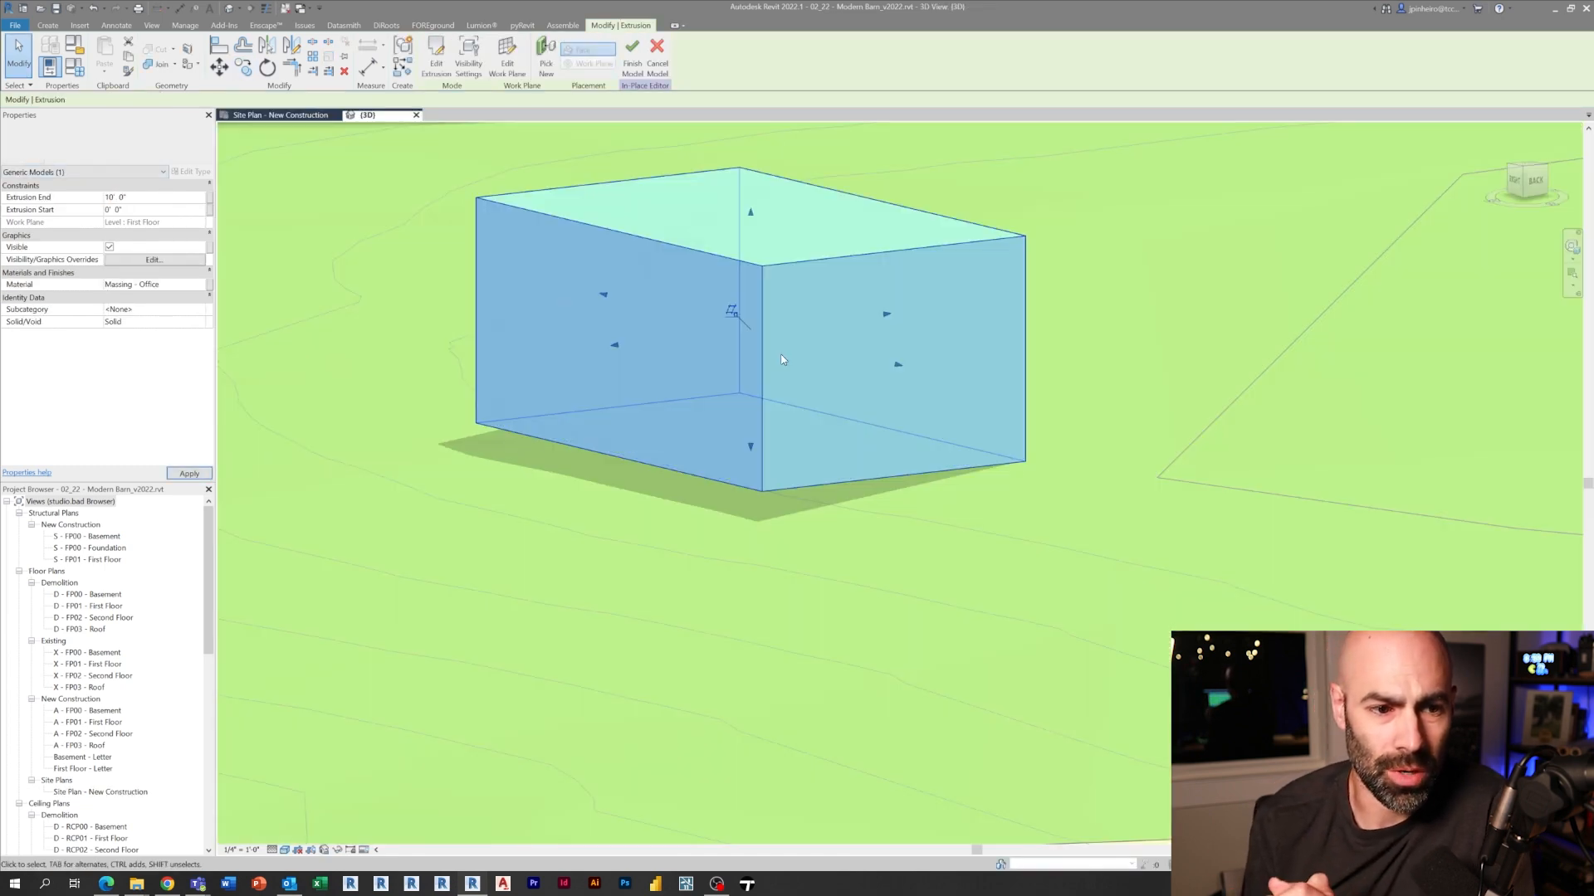
Extrude a mirrored gable roof profile on the box's end face and finish it.
{"action": "left_click", "coordinate": [436, 56]}
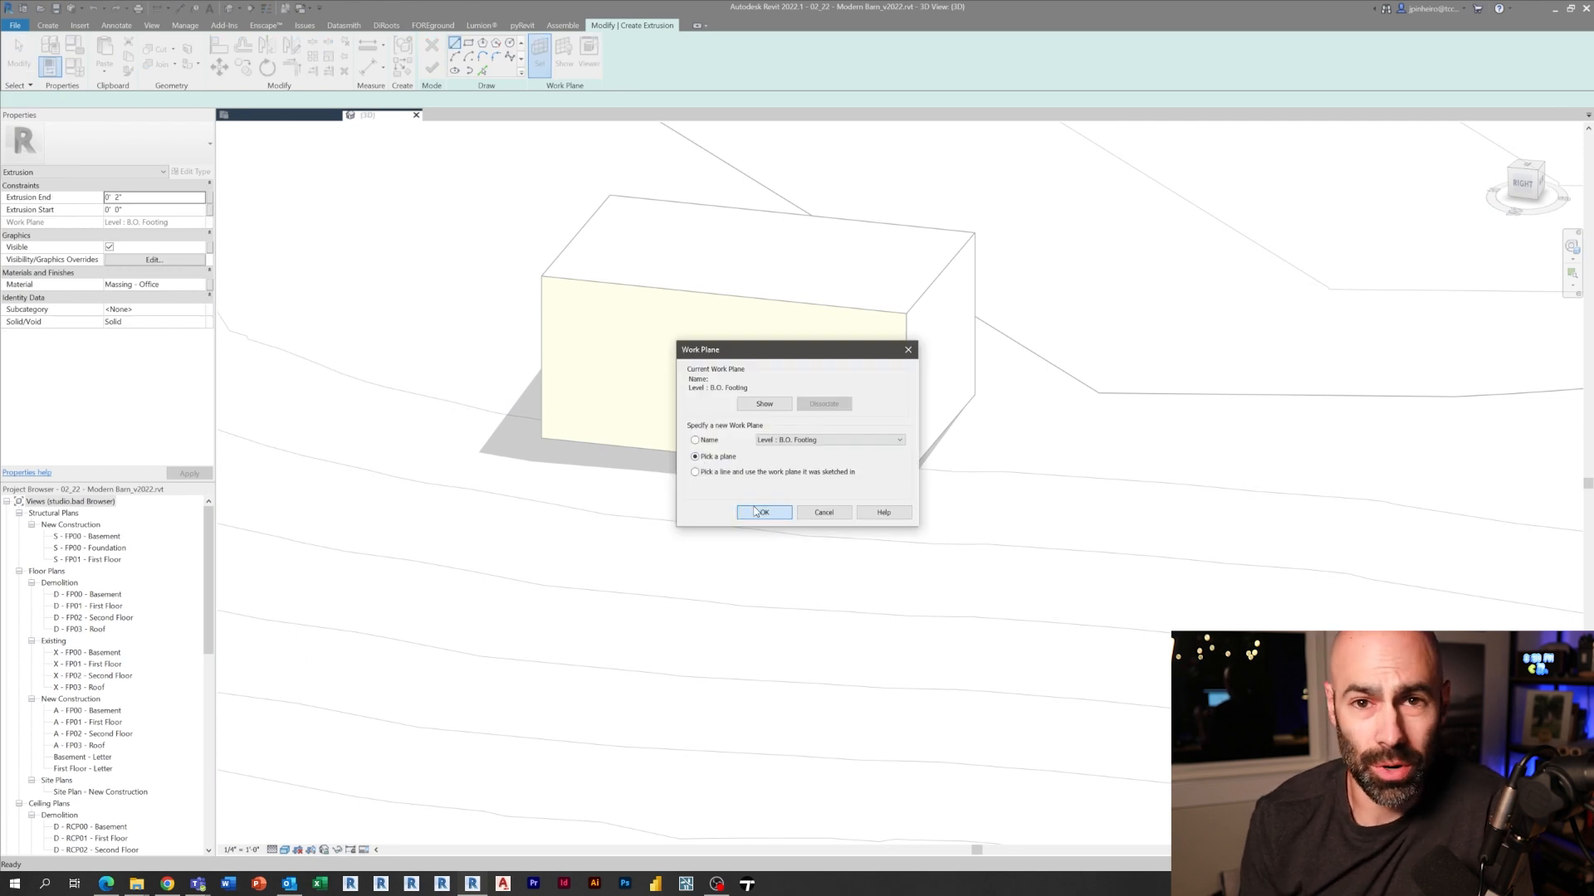
{"action": "left_click", "coordinate": [754, 513]}
{"action": "scroll", "coordinate": [826, 278], "scroll_direction": "up", "scroll_amount": 2}
{"action": "scroll", "coordinate": [826, 278], "scroll_direction": "up", "scroll_amount": 2}
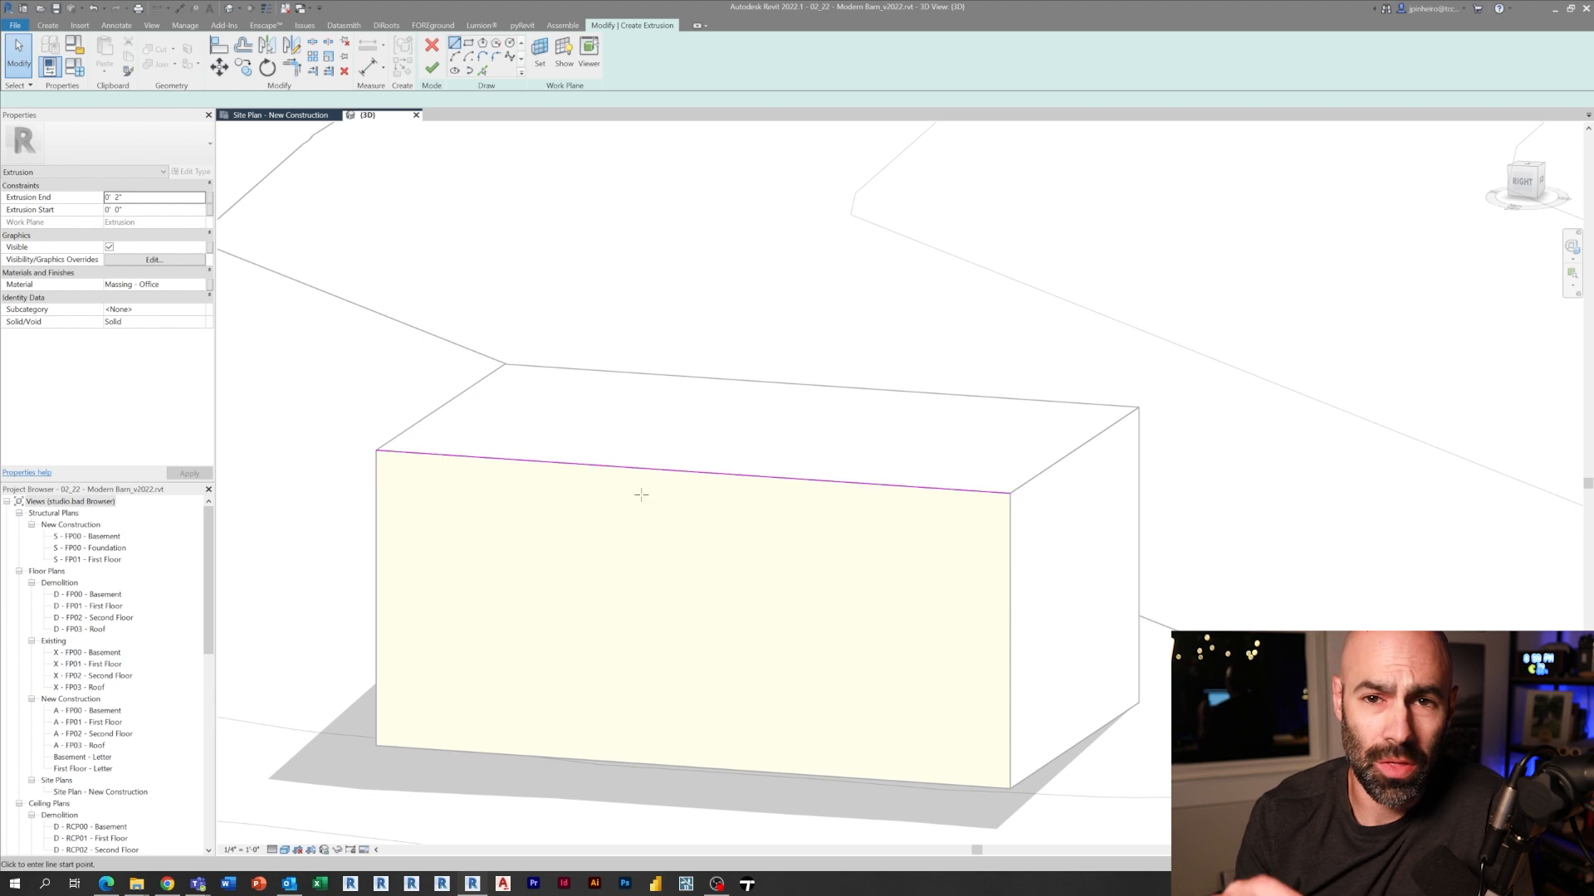
{"action": "left_click", "coordinate": [697, 473]}
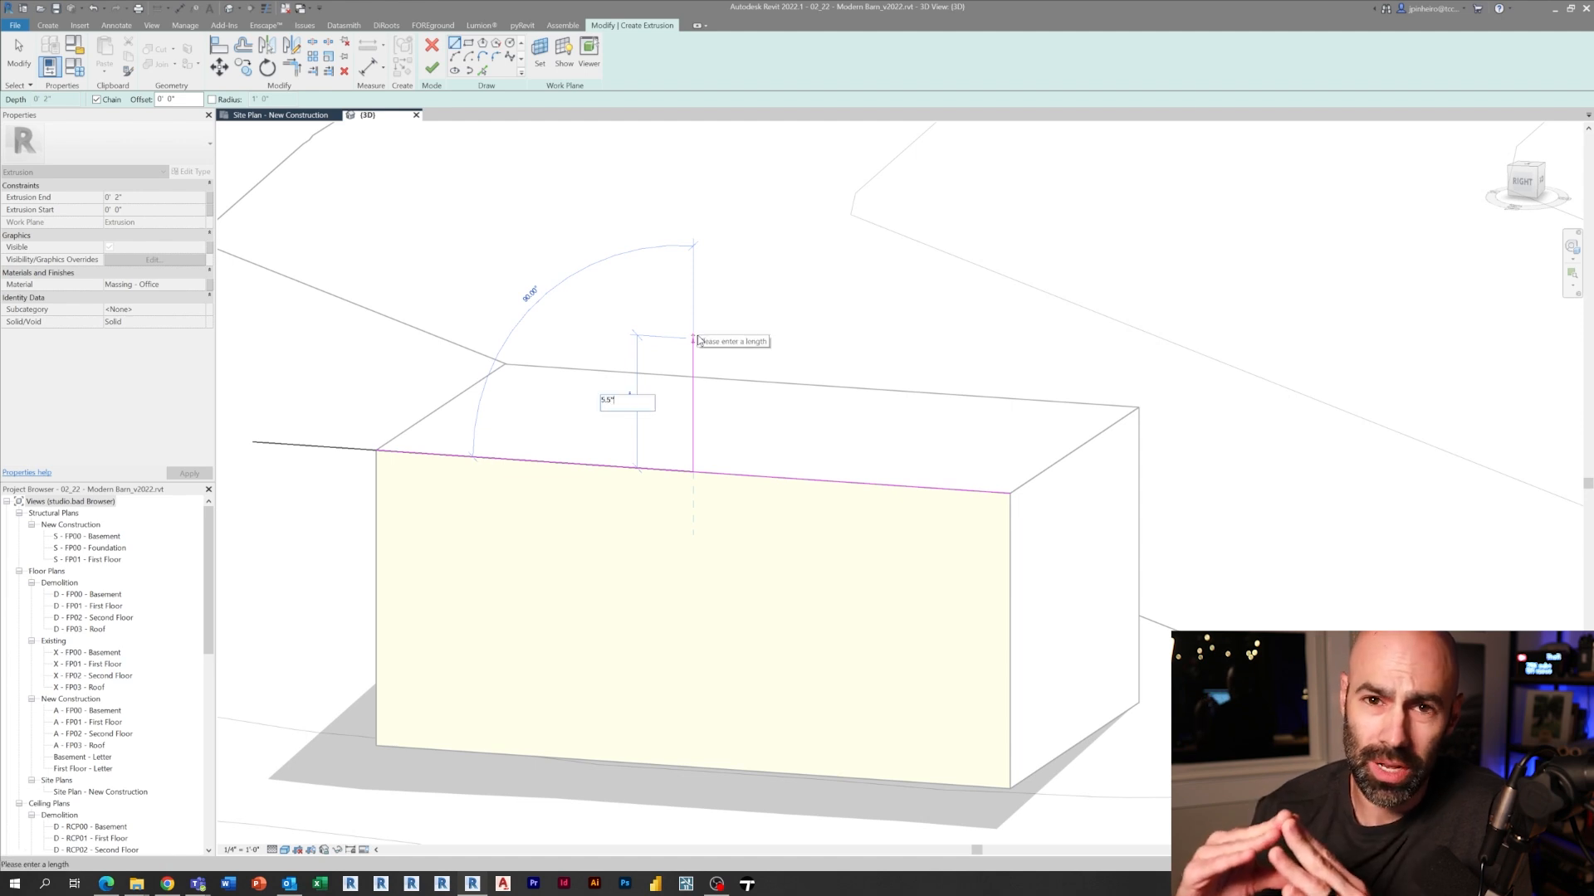
{"action": "key", "text": "Escape"}
{"action": "key", "text": "Escape"}
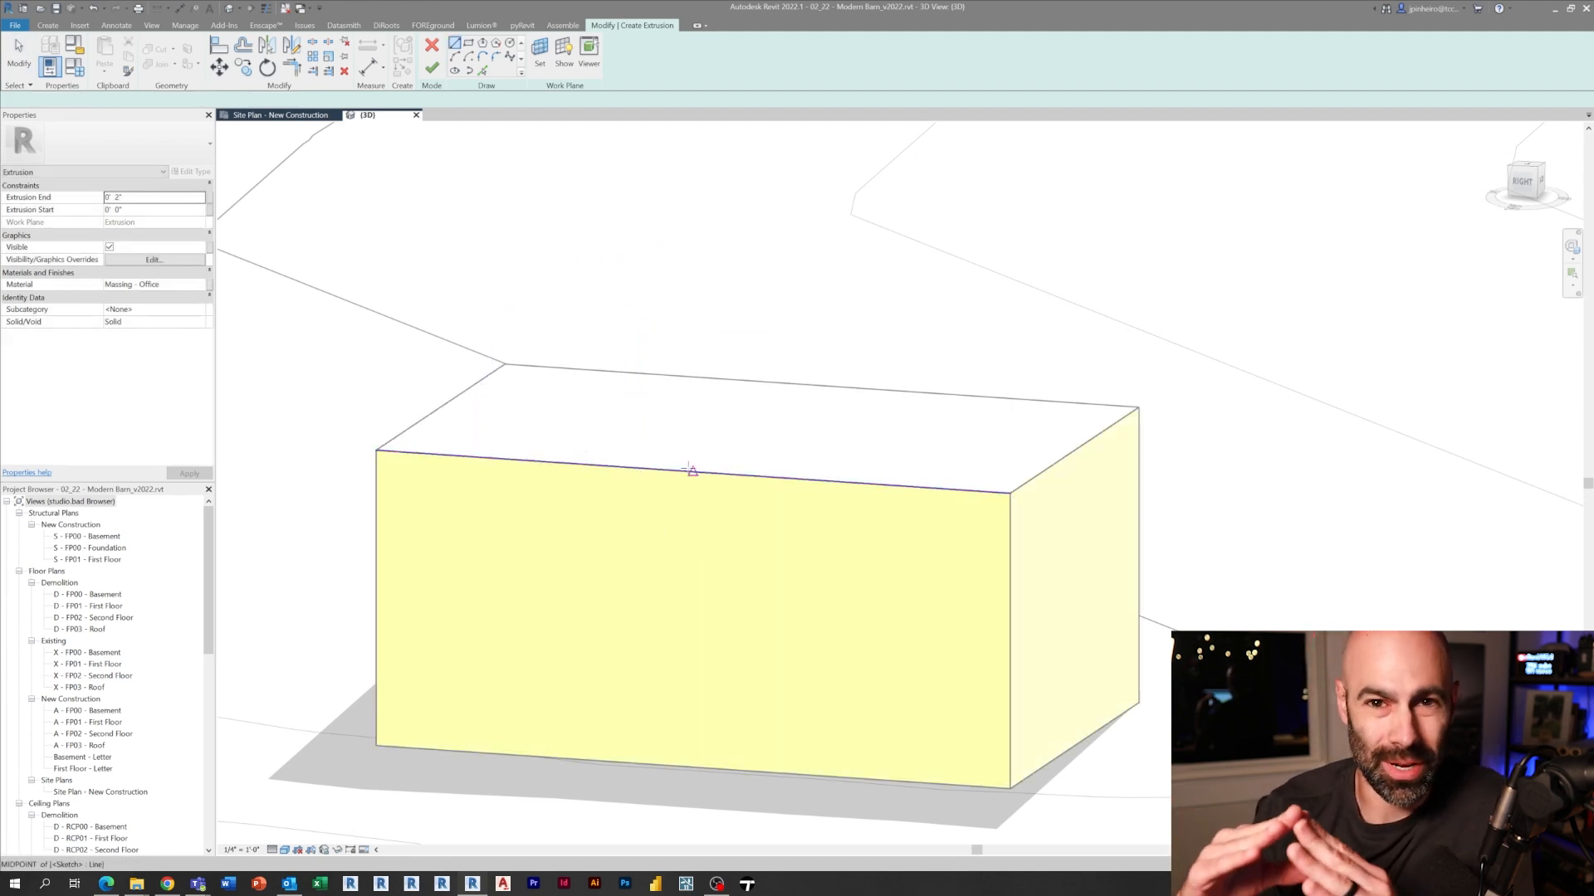
{"action": "type", "text": "1"}
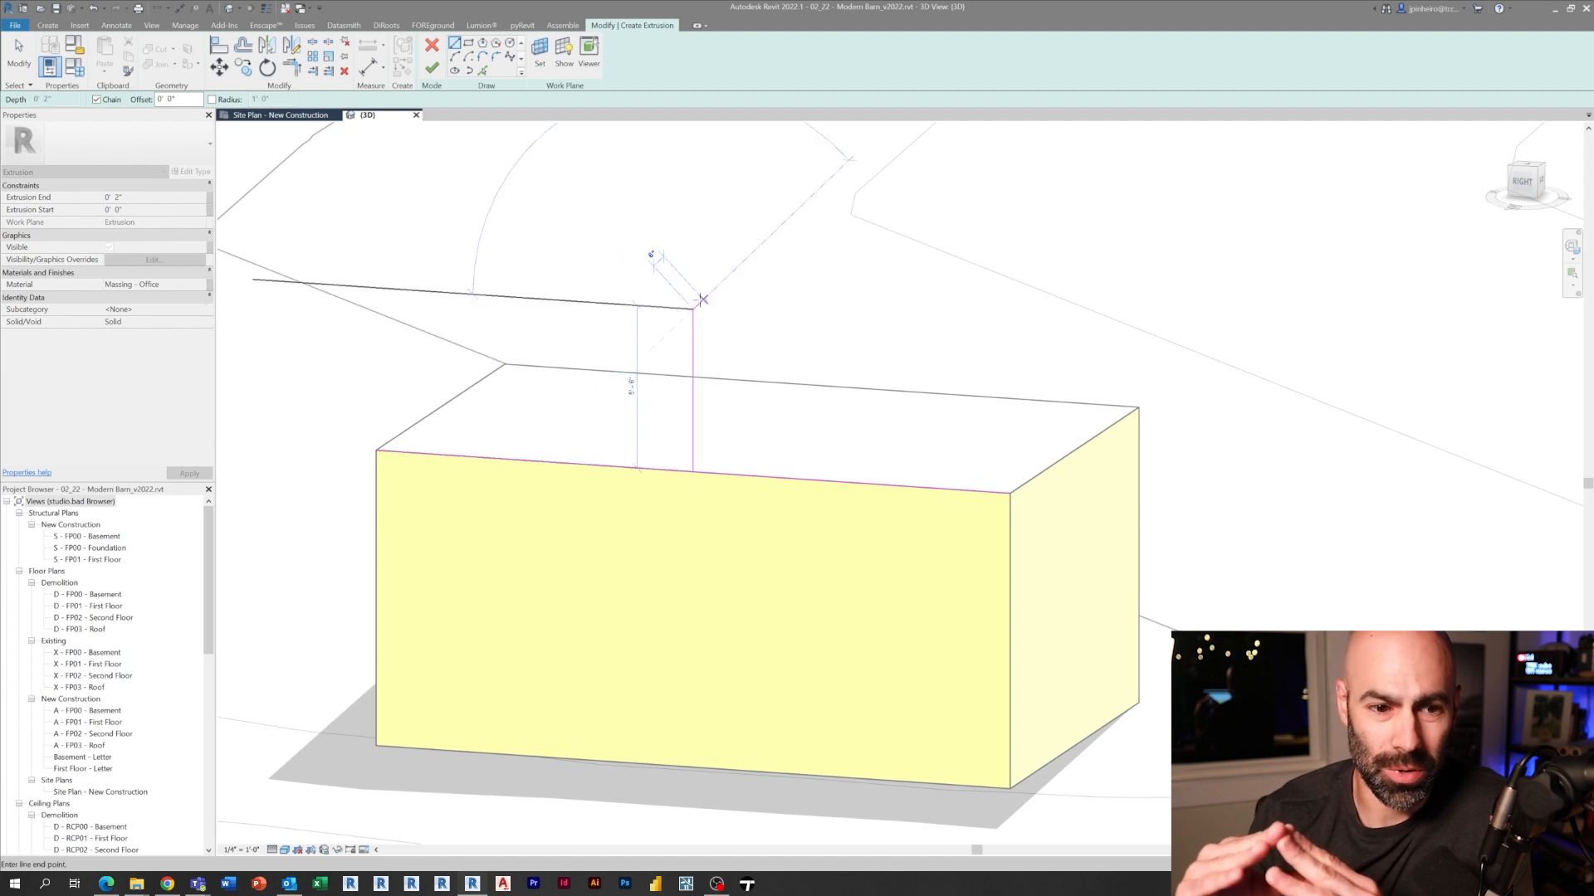
{"action": "left_click", "coordinate": [707, 373]}
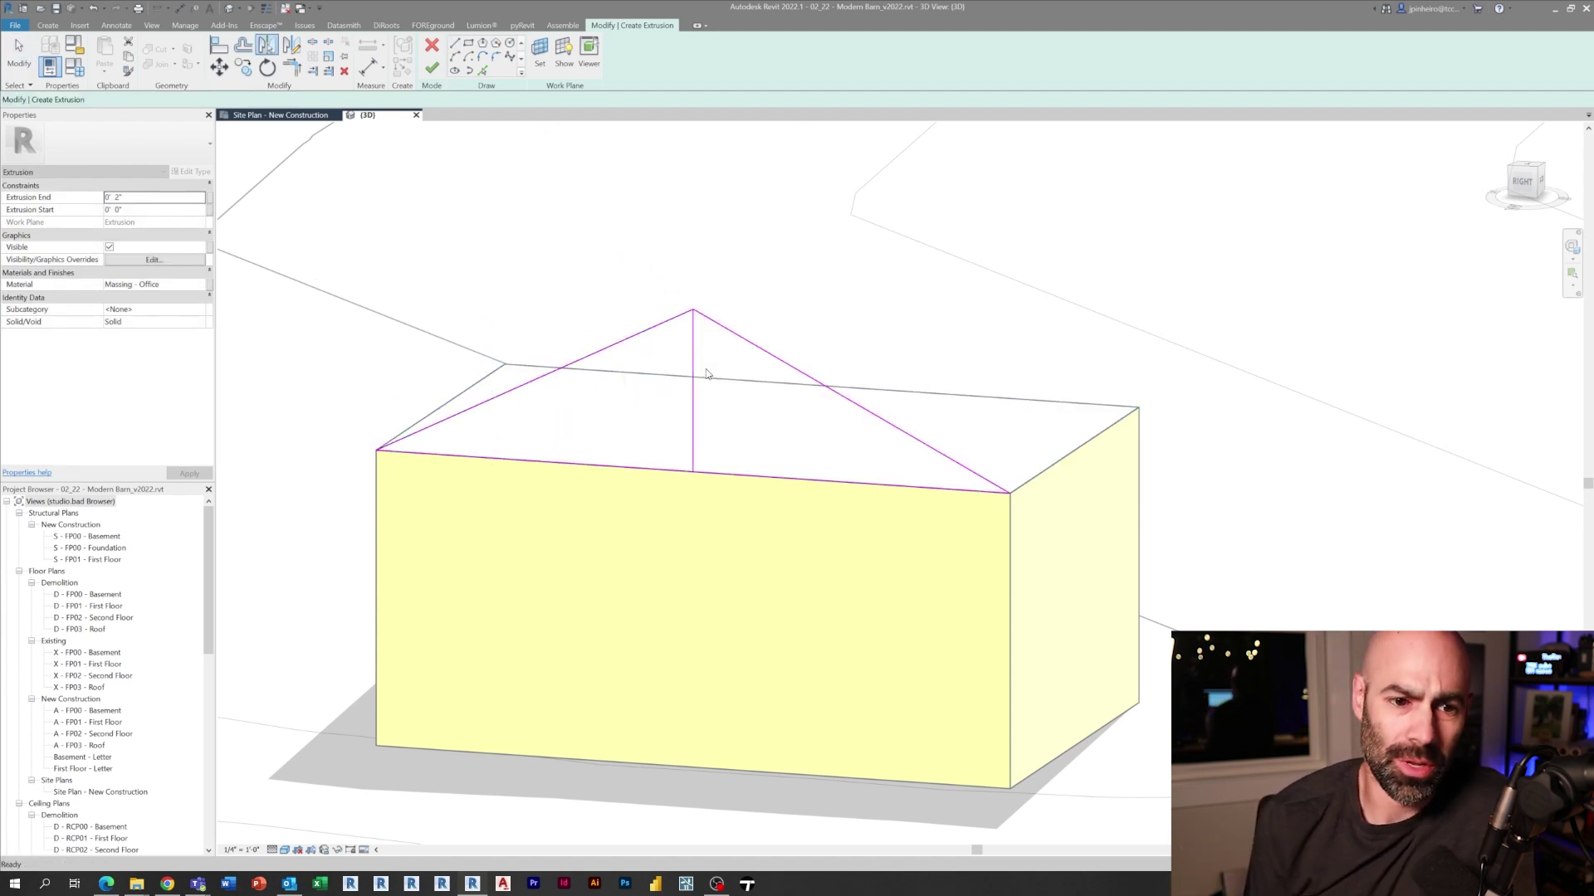
{"action": "left_click", "coordinate": [430, 66]}
{"action": "middle_click_drag", "start_coordinate": [704, 580], "coordinate": [677, 366], "text": "shift"}
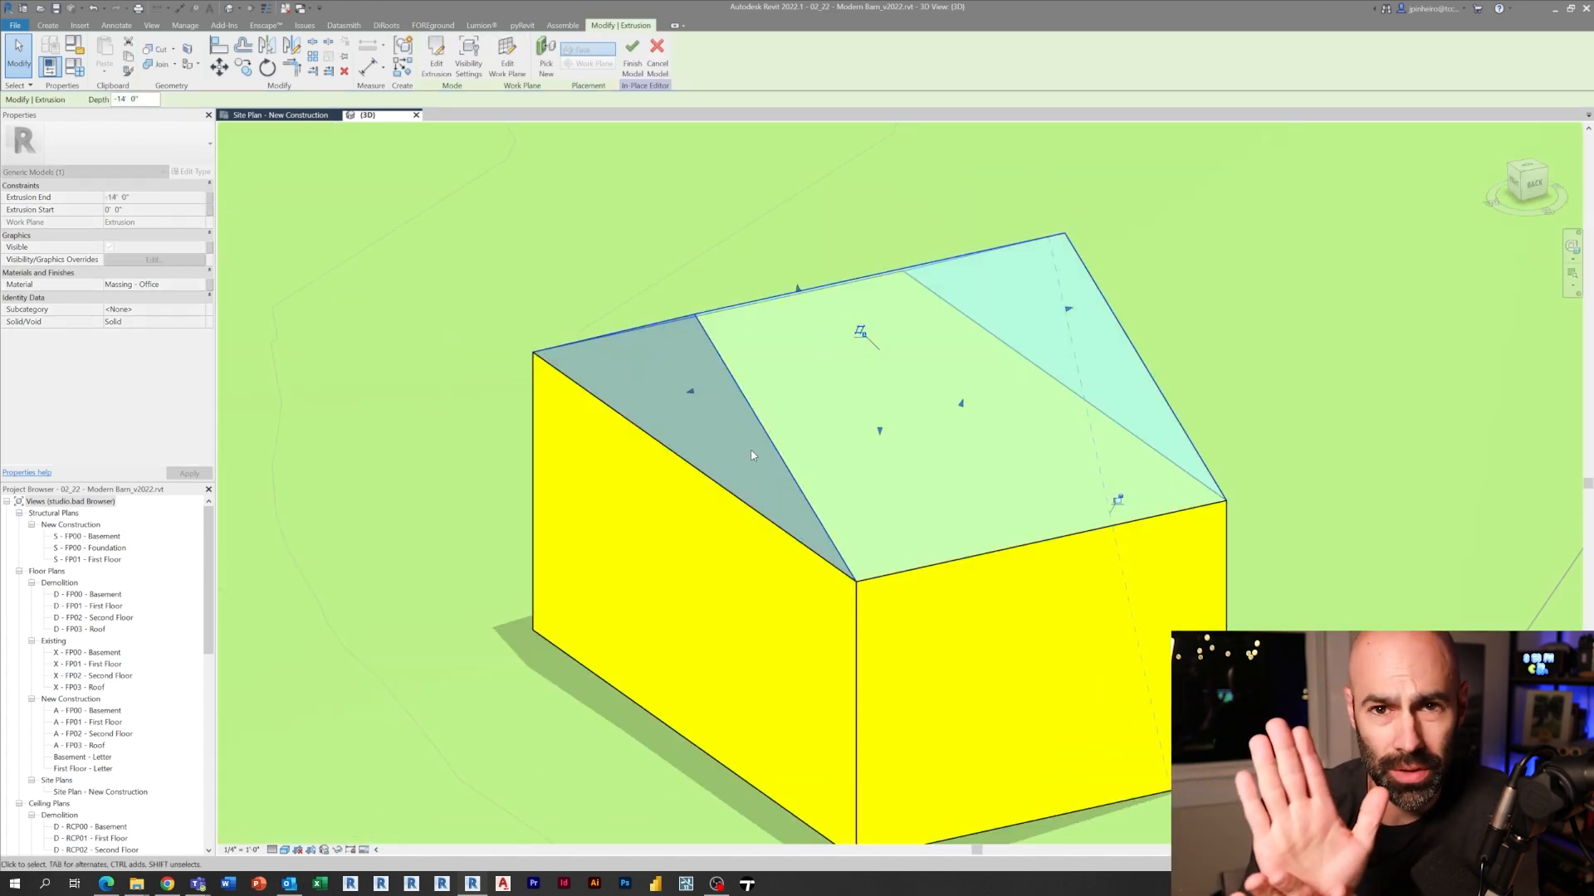
{"action": "middle_click_drag", "start_coordinate": [730, 591], "coordinate": [585, 586], "text": "shift"}
{"action": "key", "text": "Escape"}
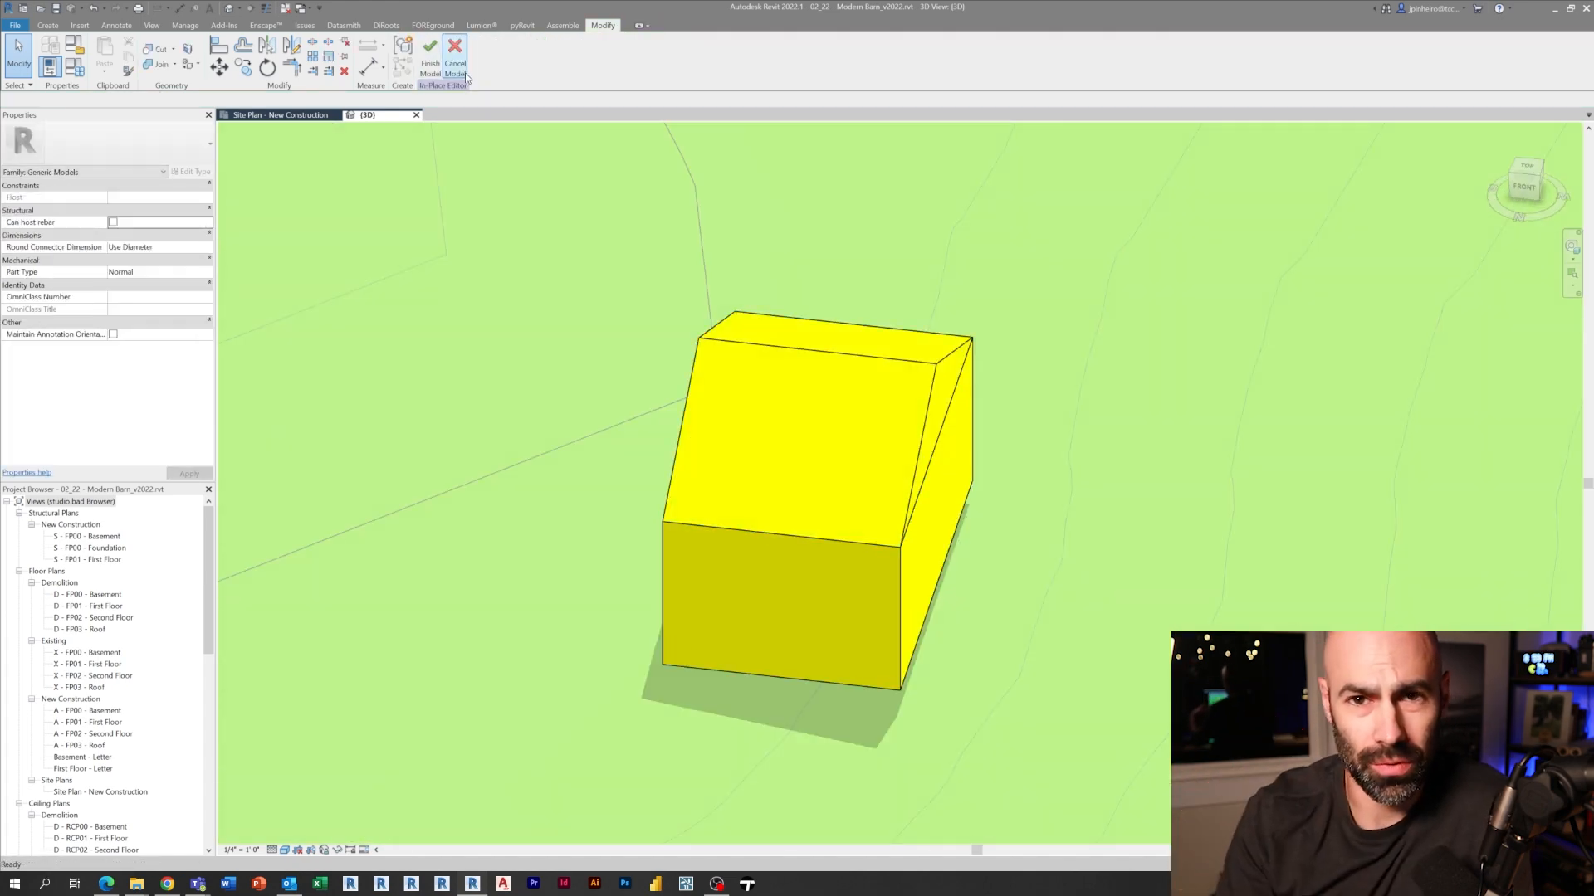
{"action": "middle_click_drag", "start_coordinate": [442, 131], "coordinate": [418, 161], "text": "shift"}
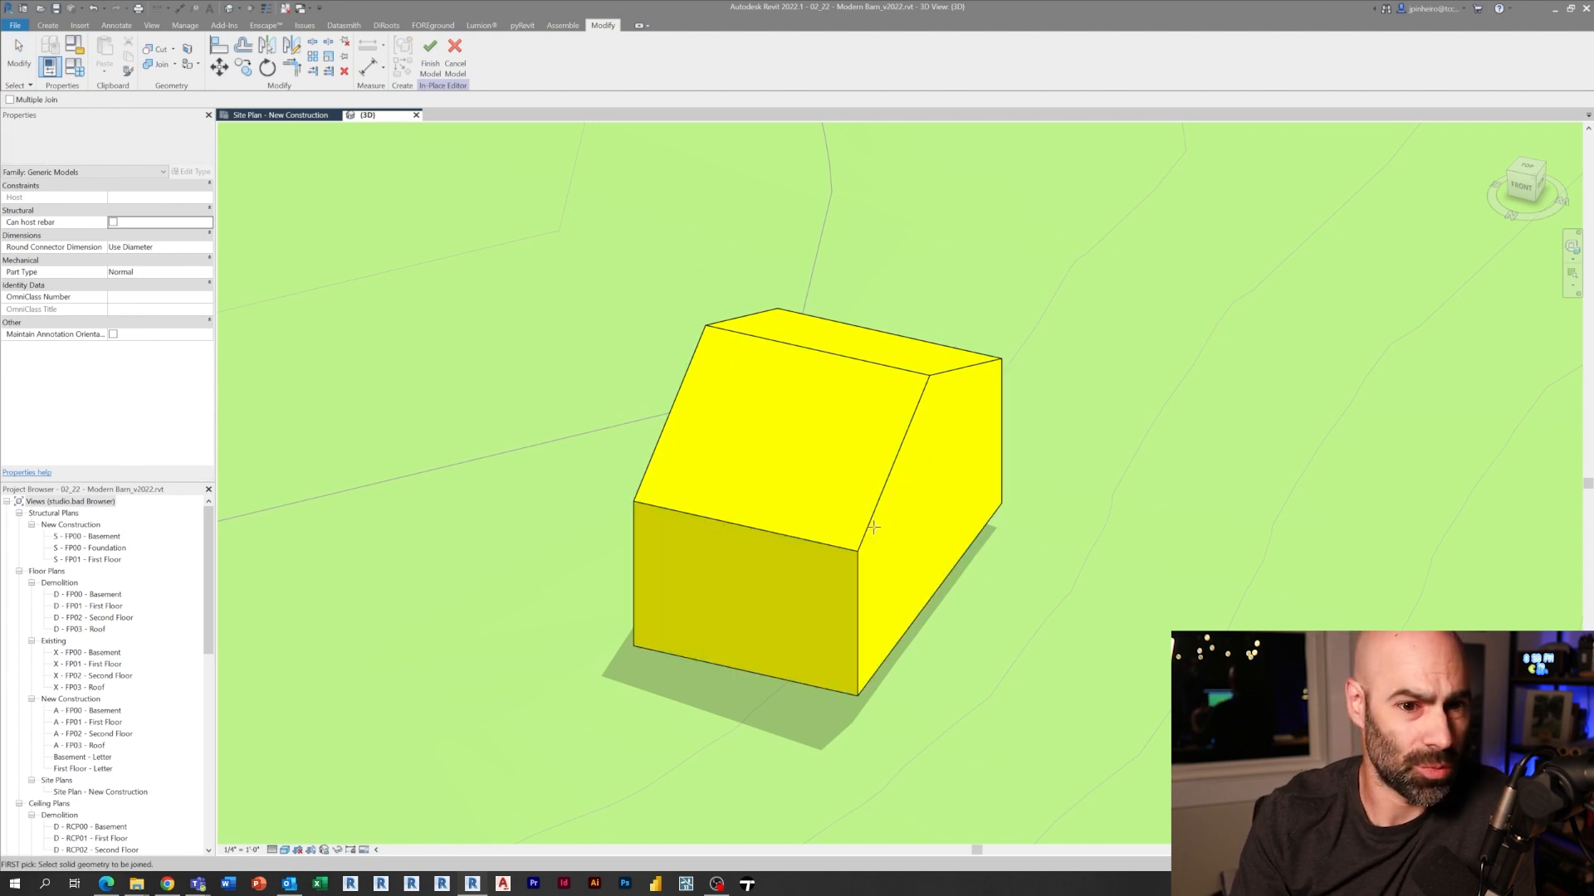
Finish the barn model, copy it two bays to the right and delete the middle copy.
{"action": "left_click", "coordinate": [431, 65]}
{"action": "left_click", "coordinate": [280, 115]}
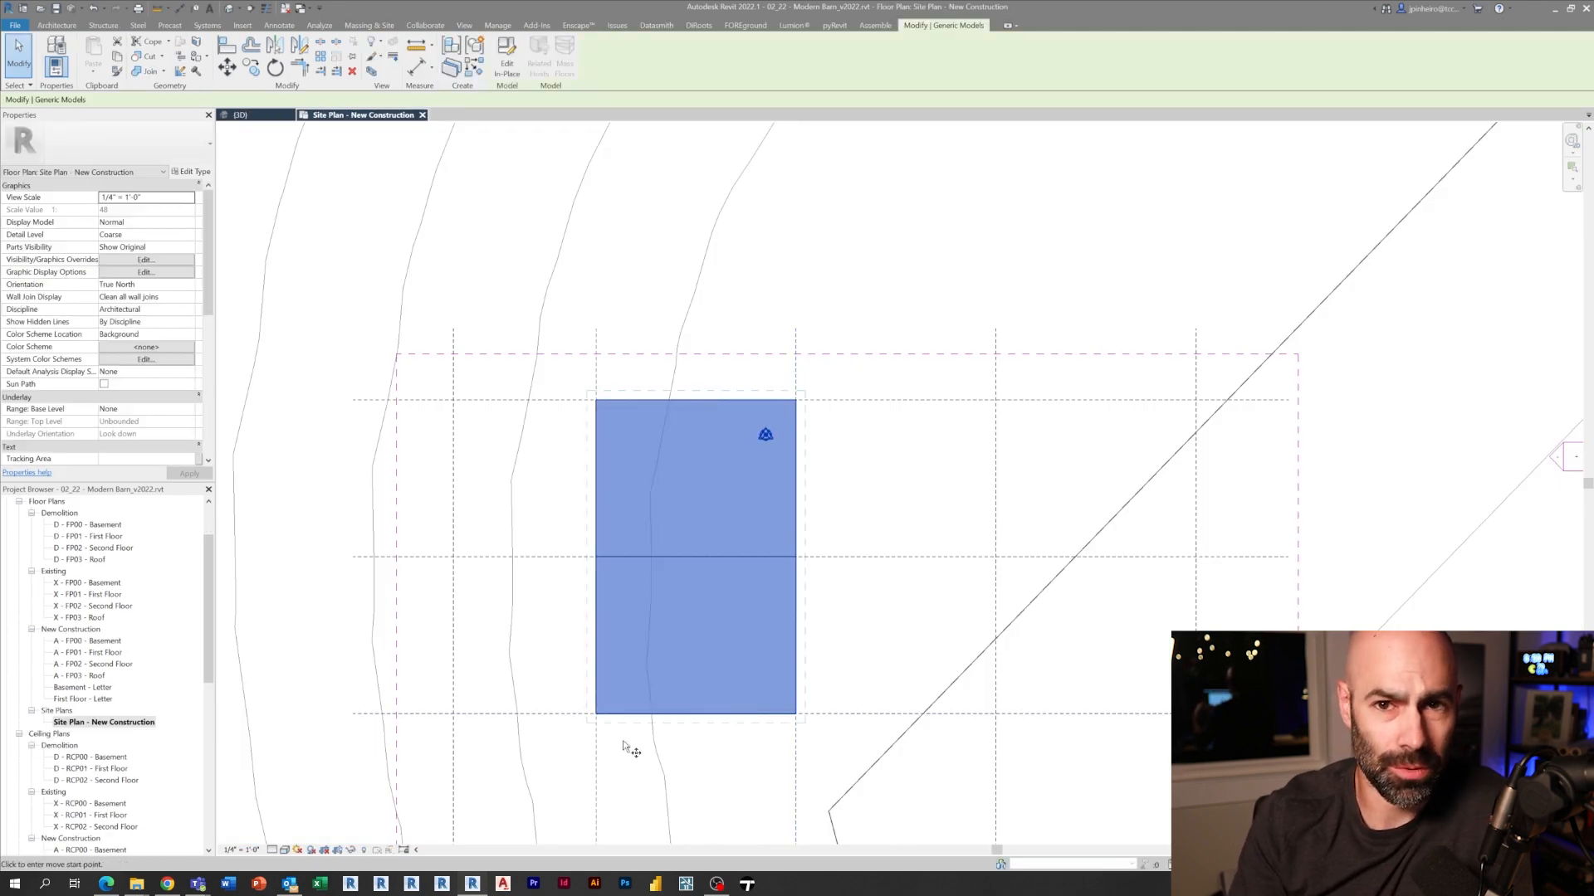
{"action": "key", "text": "m"}
{"action": "key", "text": "v"}
{"action": "left_click", "coordinate": [800, 716]}
{"action": "left_click", "coordinate": [996, 716]}
{"action": "left_click", "coordinate": [1196, 717]}
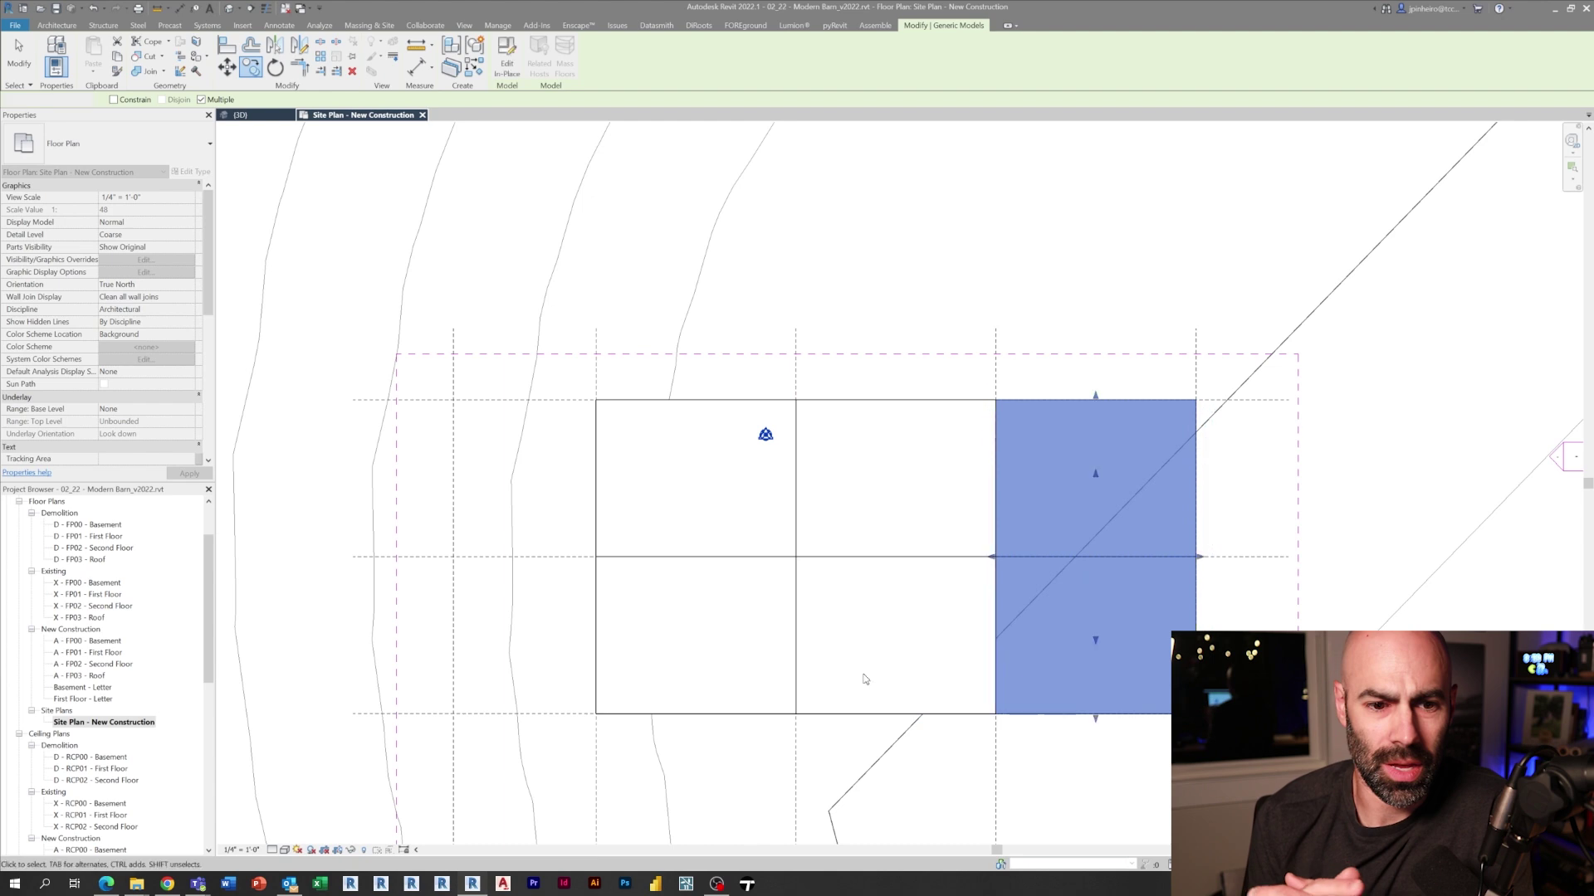
{"action": "key", "text": "Escape"}
{"action": "key", "text": "Escape"}
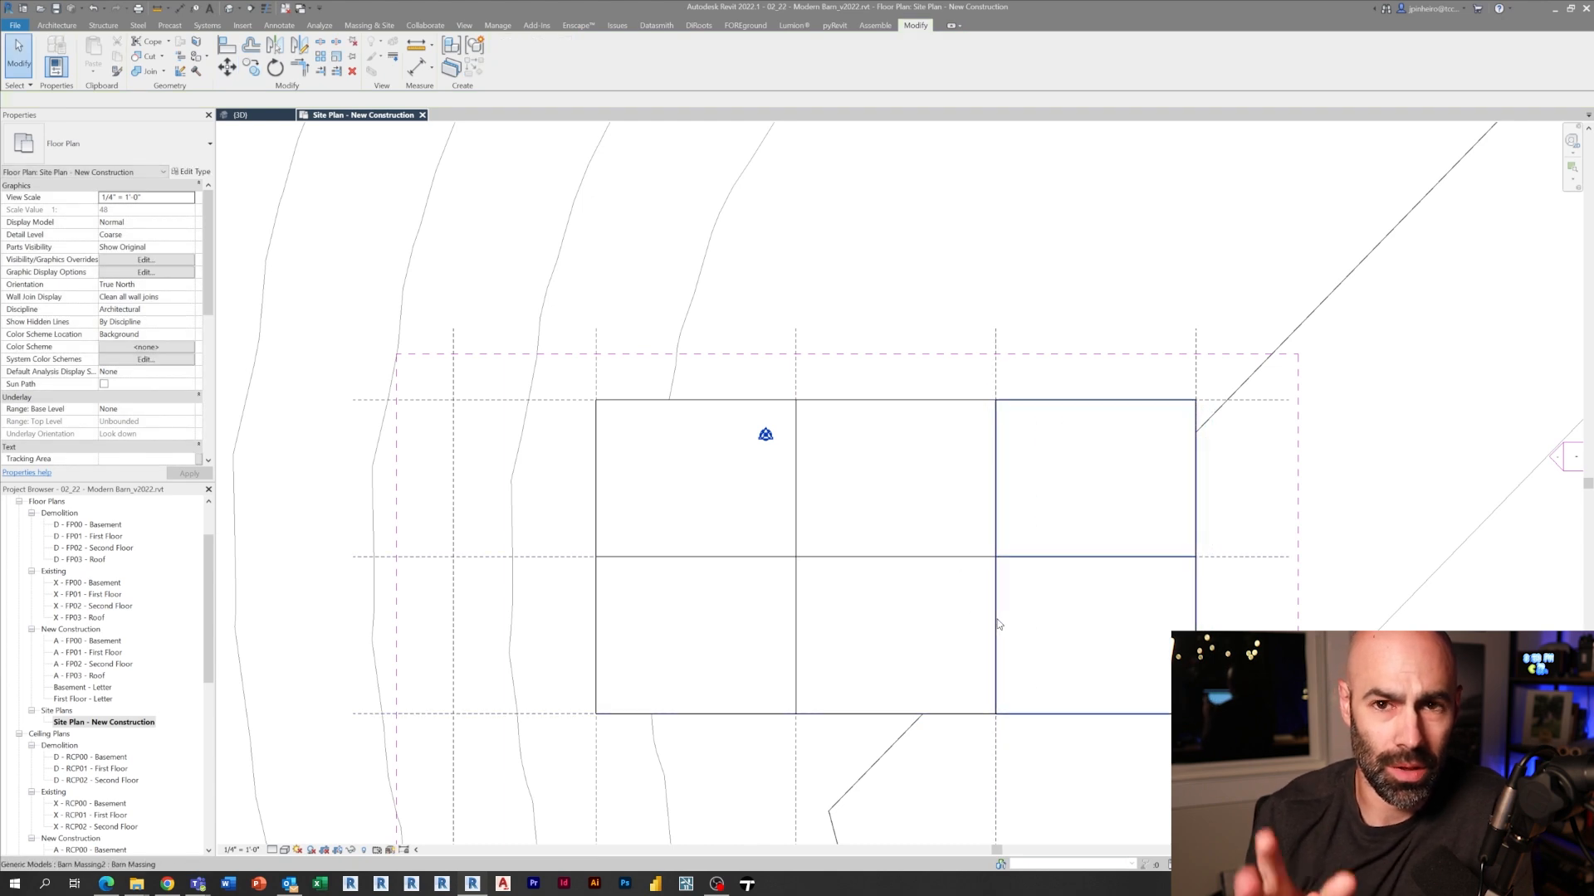
{"action": "left_click", "coordinate": [993, 625]}
{"action": "key", "text": "Delete"}
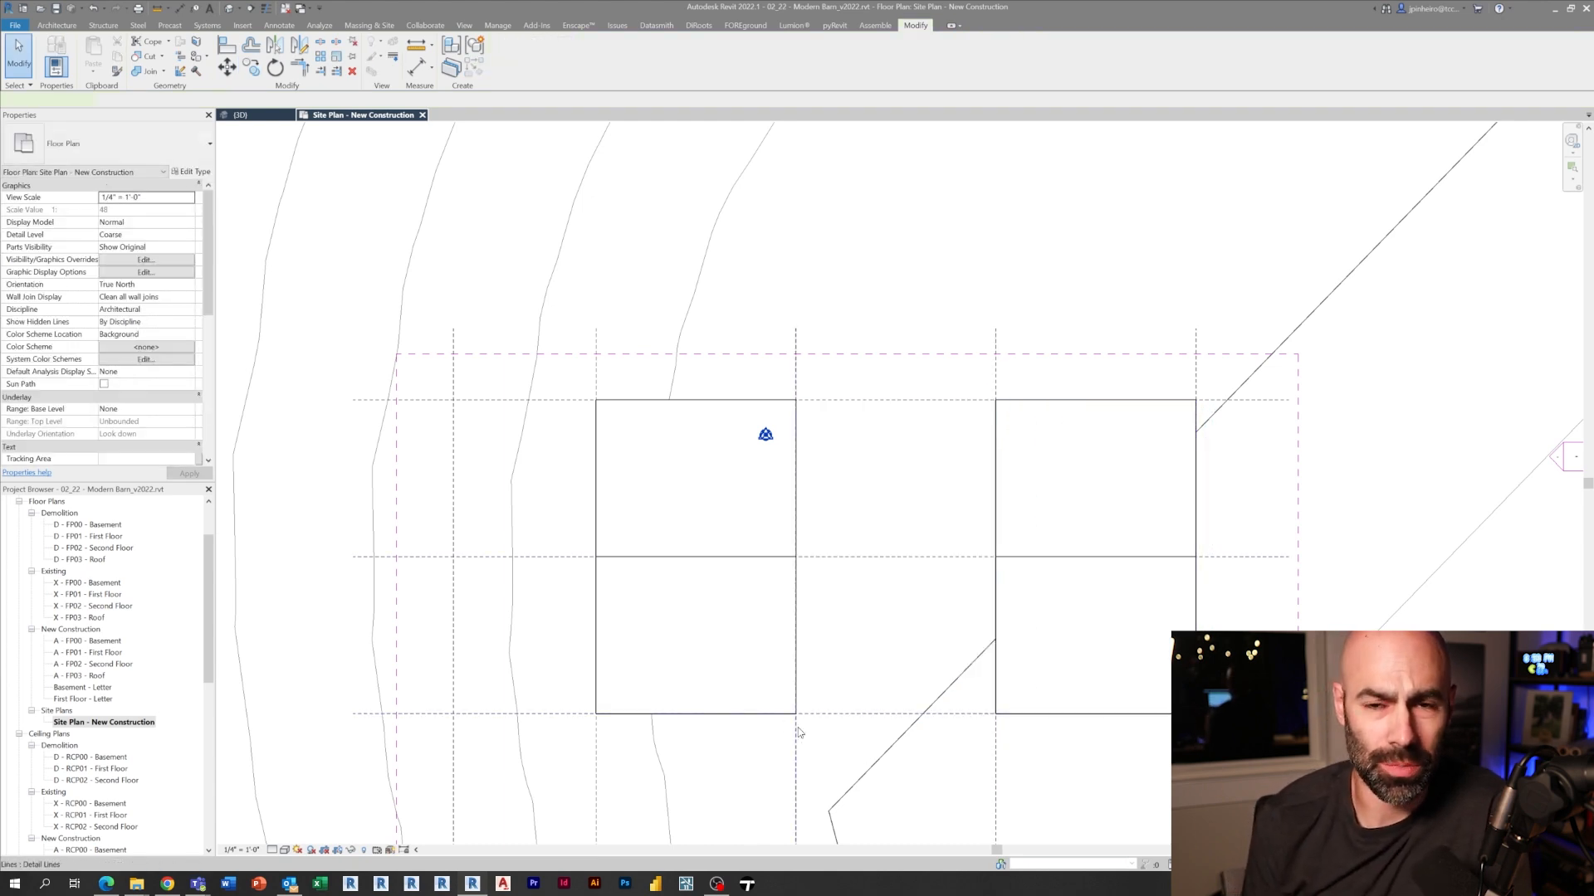
{"action": "scroll", "coordinate": [798, 732], "scroll_direction": "up", "scroll_amount": 2}
Start and cancel detail line work in the site plan.
{"action": "key", "text": "d"}
{"action": "key", "text": "l"}
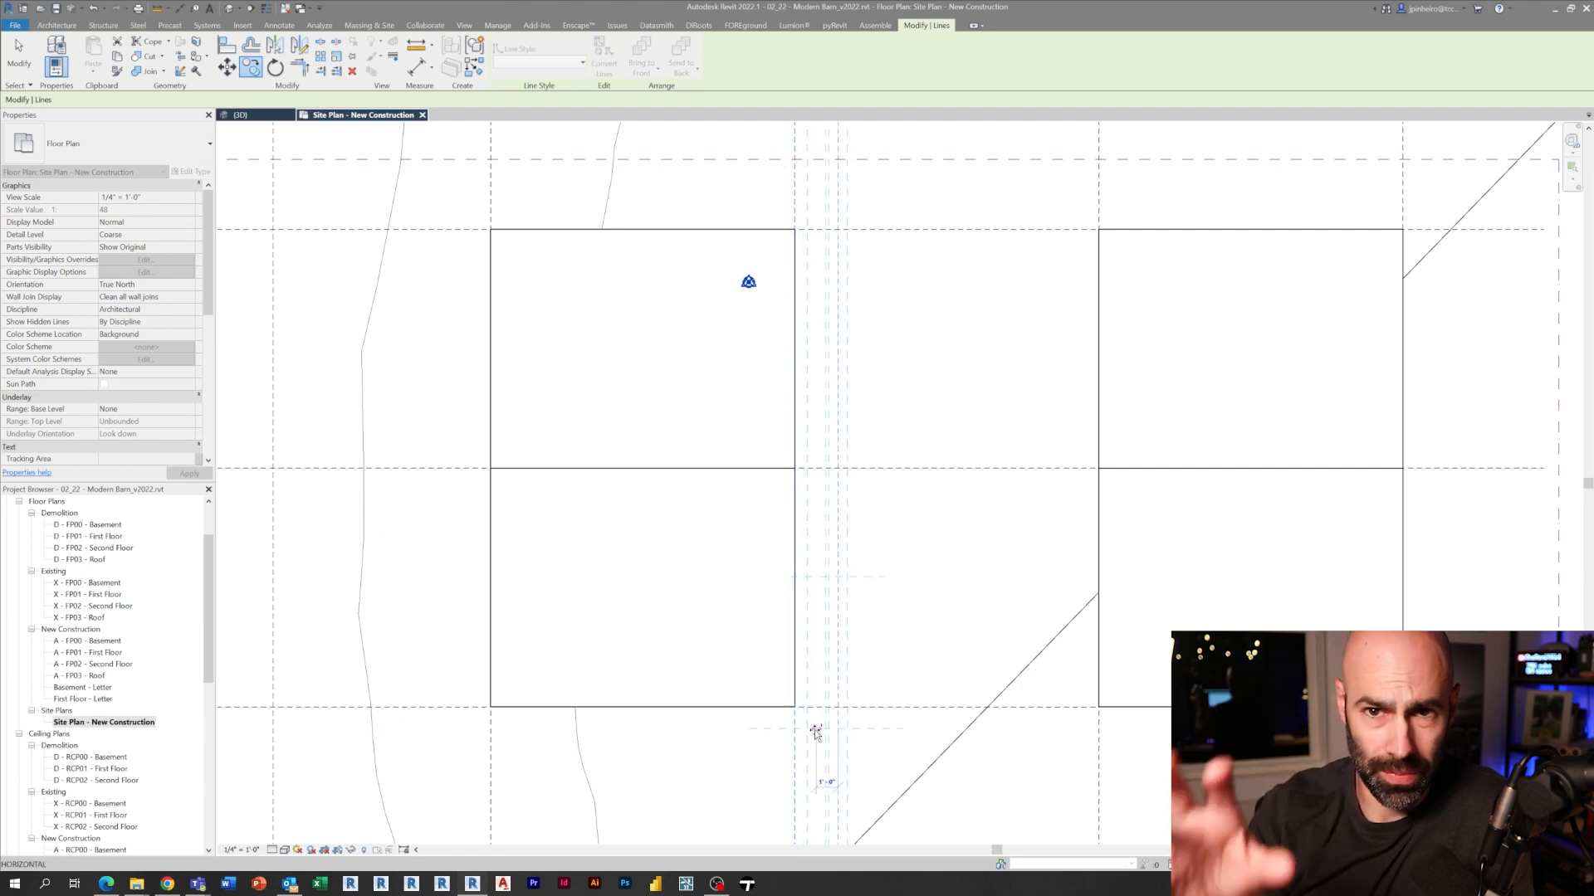
{"action": "key", "text": "Escape"}
{"action": "key", "text": "Escape"}
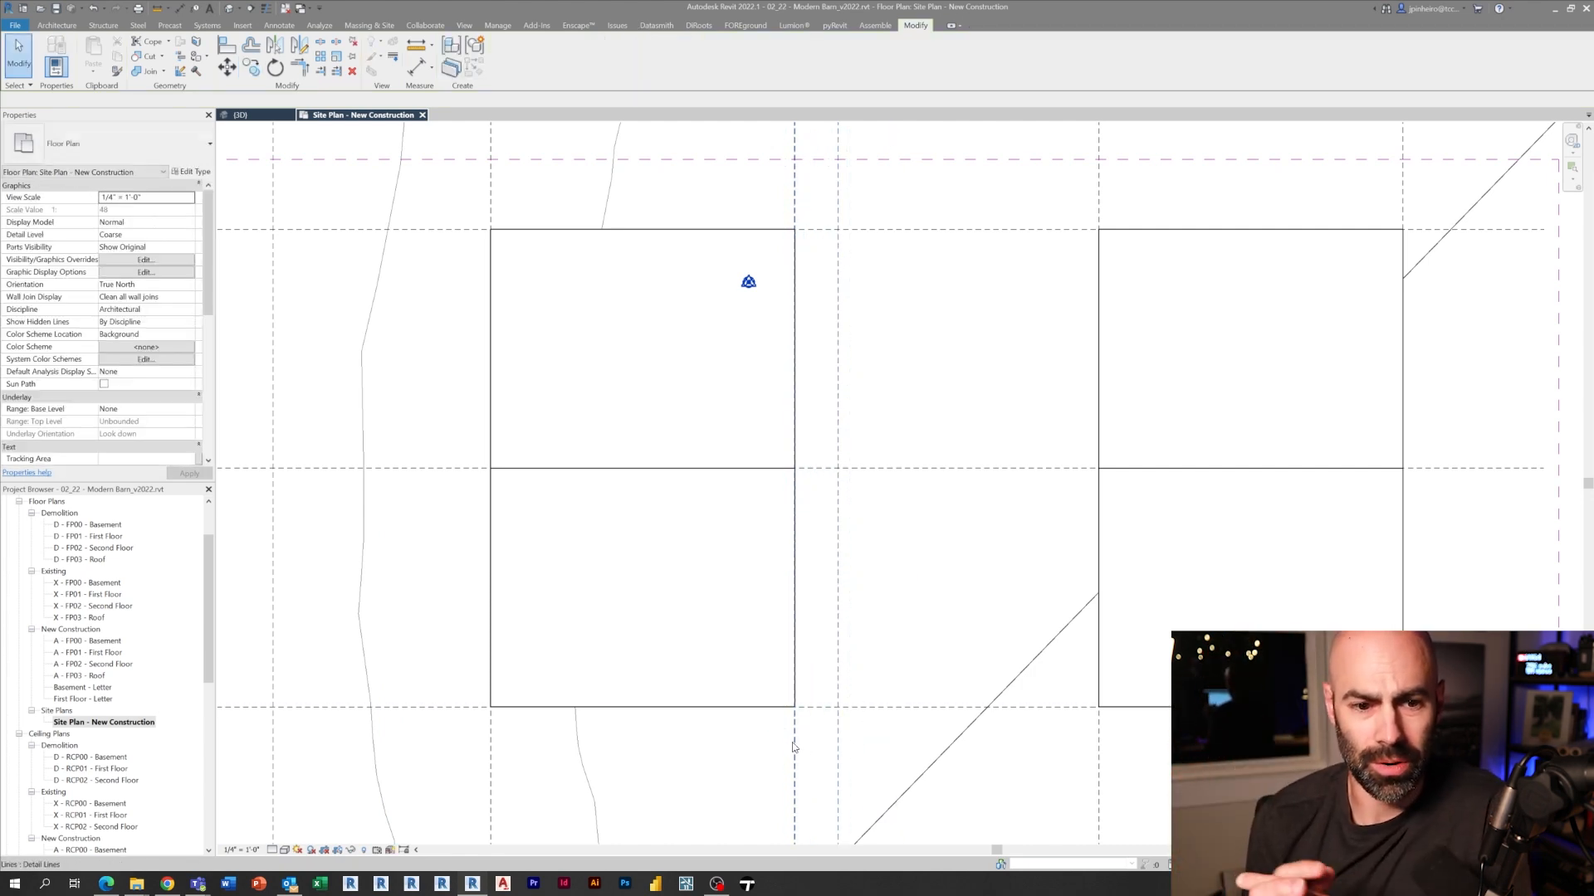
{"action": "scroll", "coordinate": [793, 747], "scroll_direction": "down", "scroll_amount": 1}
{"action": "middle_click_drag", "start_coordinate": [775, 651], "coordinate": [748, 558]}
{"action": "key", "text": "d"}
{"action": "key", "text": "l"}
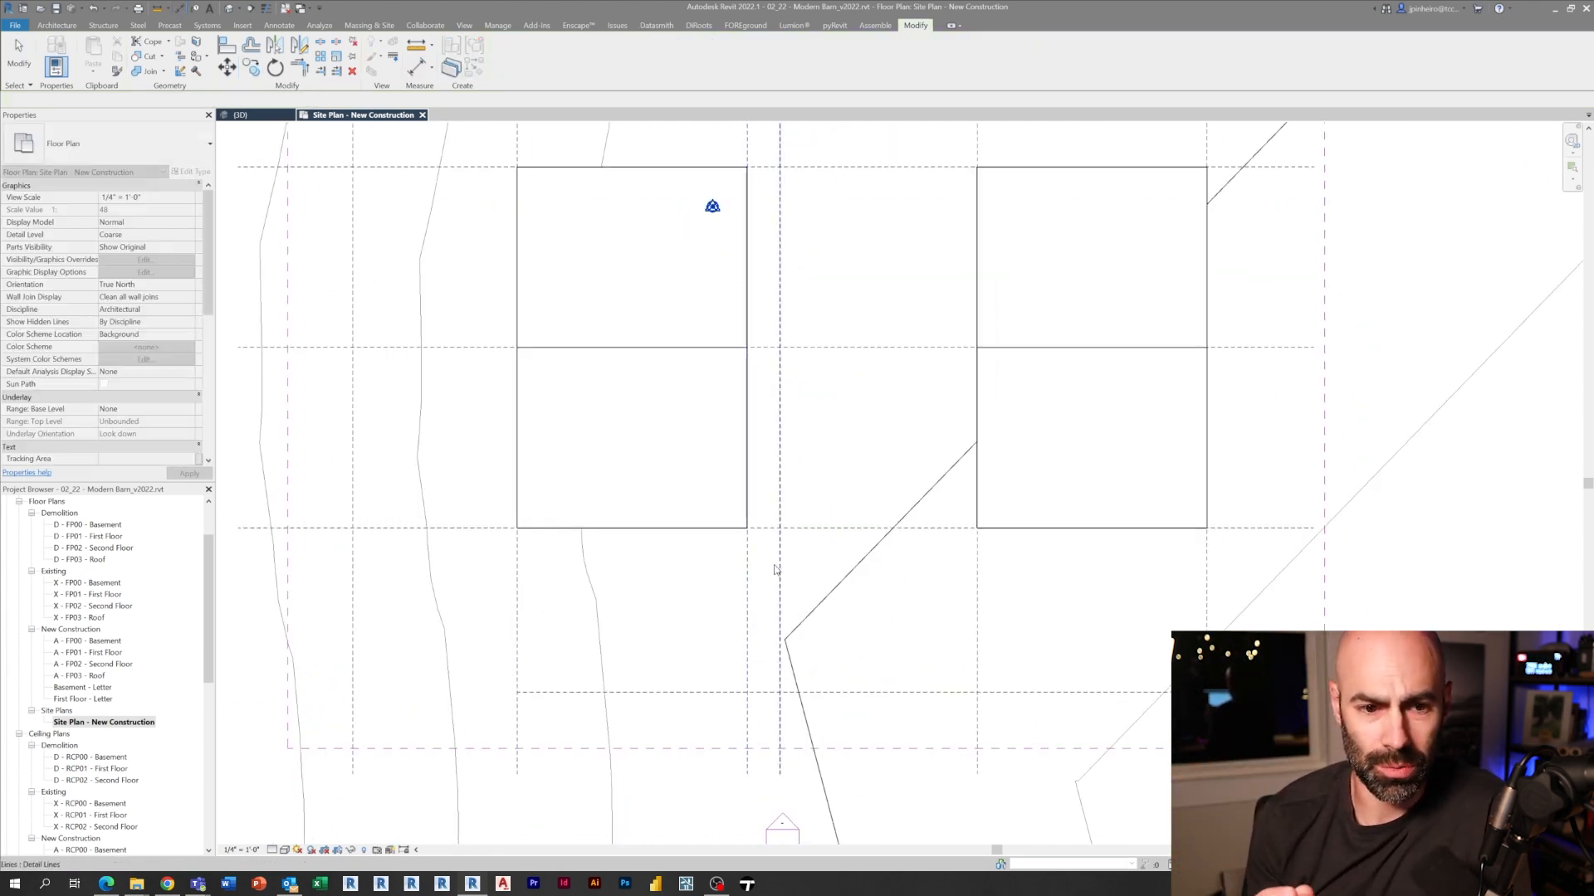
{"action": "scroll", "coordinate": [777, 589], "scroll_direction": "up", "scroll_amount": 2}
{"action": "left_click", "coordinate": [799, 602]}
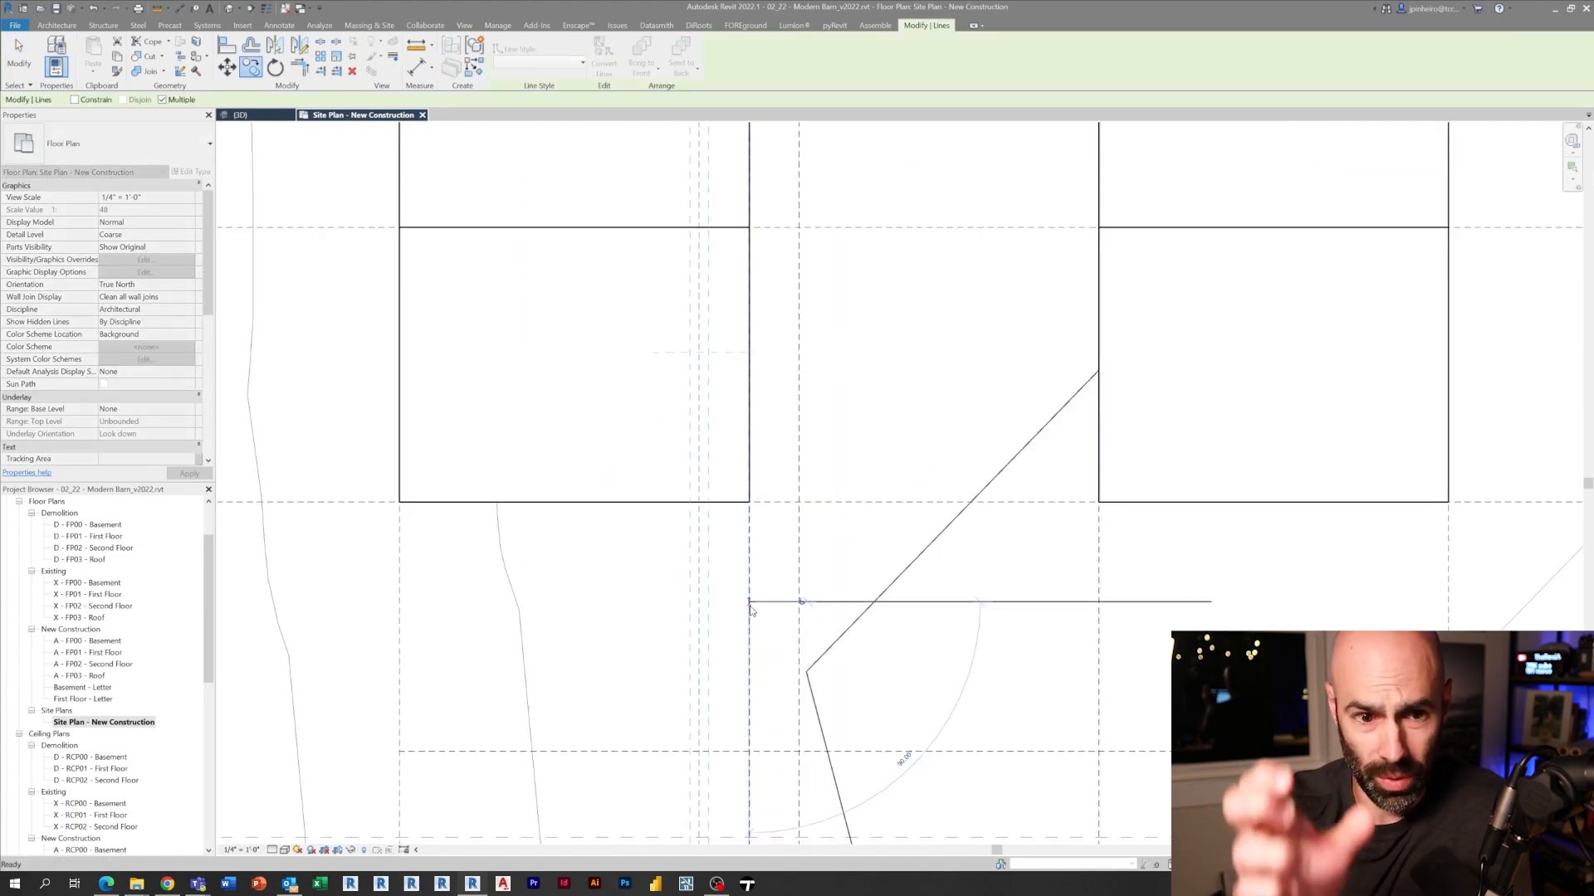
{"action": "key", "text": "Escape"}
{"action": "key", "text": "Escape"}
{"action": "scroll", "coordinate": [688, 500], "scroll_direction": "down", "scroll_amount": 2}
{"action": "scroll", "coordinate": [743, 555], "scroll_direction": "up", "scroll_amount": 2}
Stretch the left mass to the right one in 3D and align their faces with AL.
{"action": "key", "text": "ctrl+Tab"}
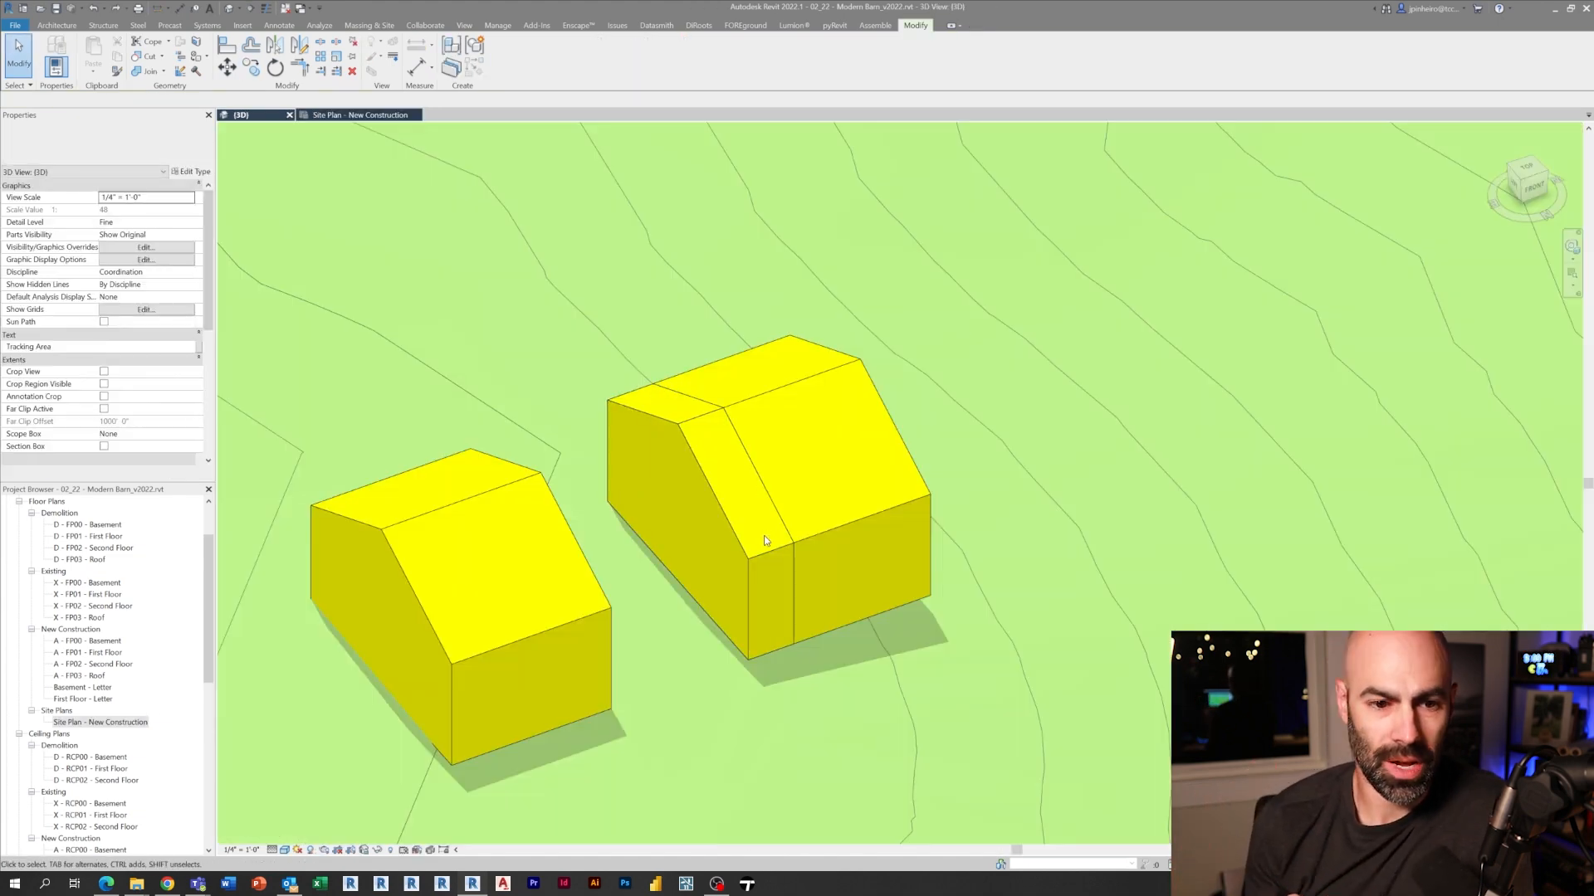
{"action": "left_click", "coordinate": [609, 585]}
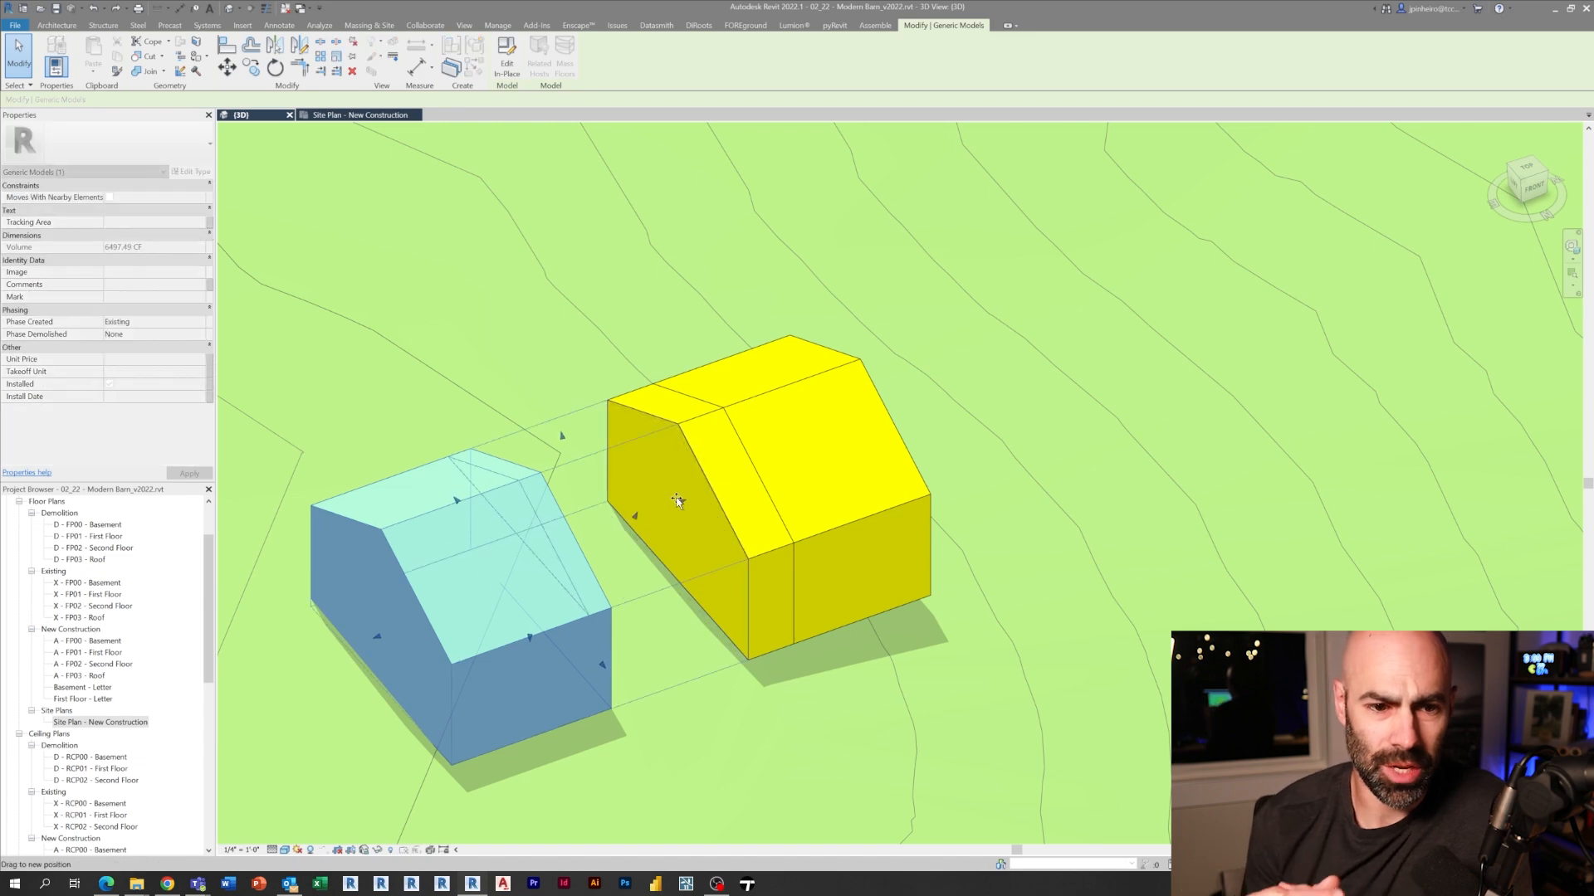
{"action": "mouse_move", "coordinate": [499, 585]}
{"action": "left_mouse_down"}
{"action": "mouse_move", "coordinate": [542, 560]}
{"action": "mouse_move", "coordinate": [374, 553]}
{"action": "left_mouse_up"}
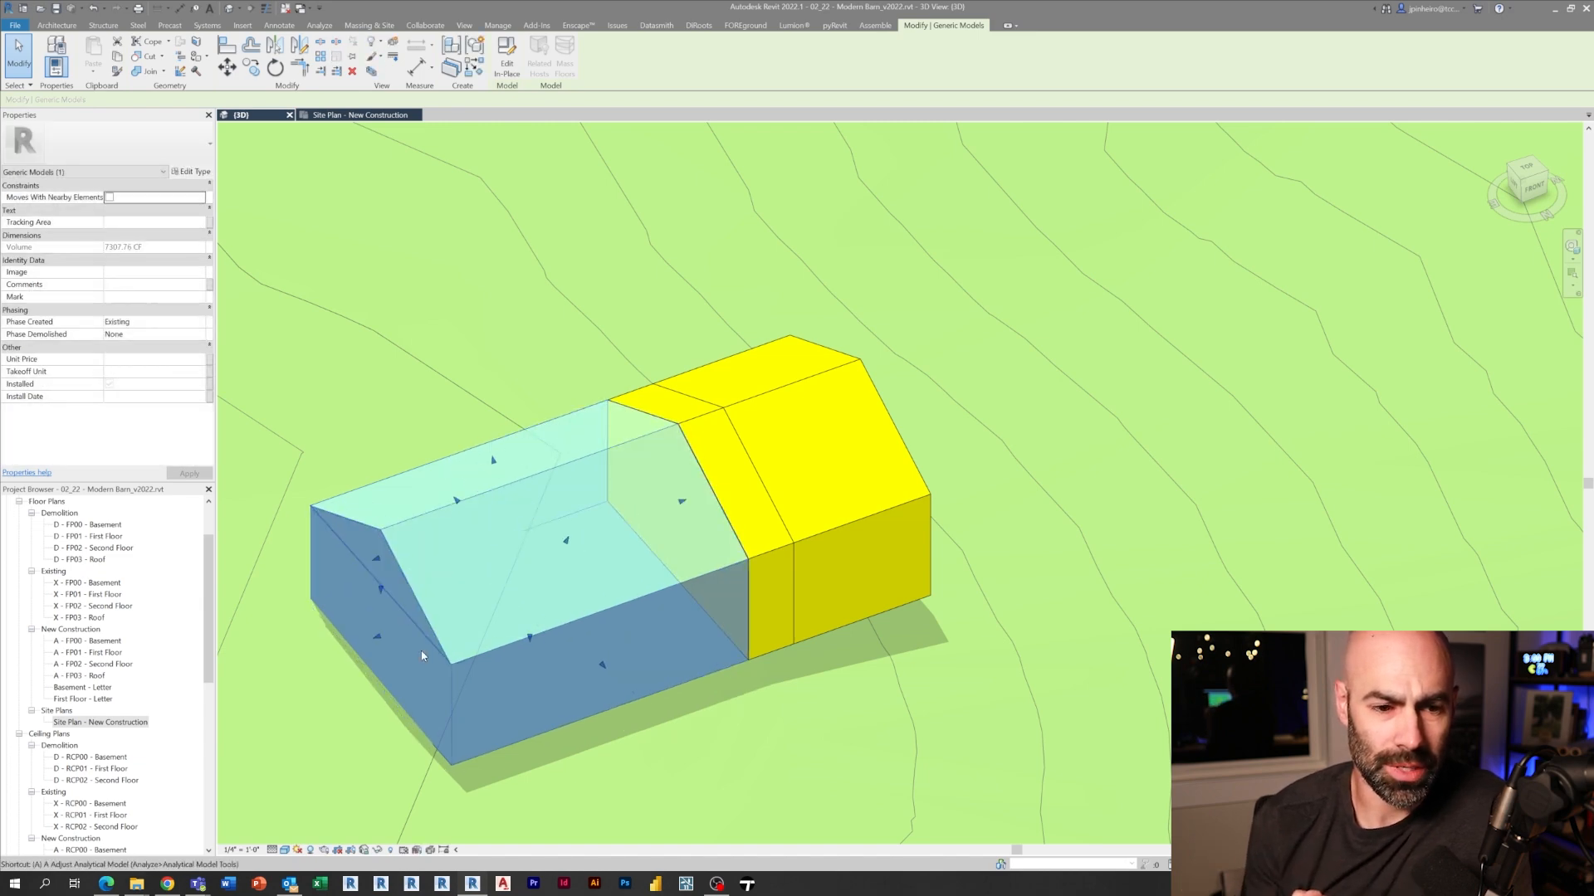
{"action": "key", "text": "a"}
{"action": "key", "text": "l"}
{"action": "scroll", "coordinate": [795, 562], "scroll_direction": "up", "scroll_amount": 3}
{"action": "scroll", "coordinate": [581, 587], "scroll_direction": "up", "scroll_amount": 2}
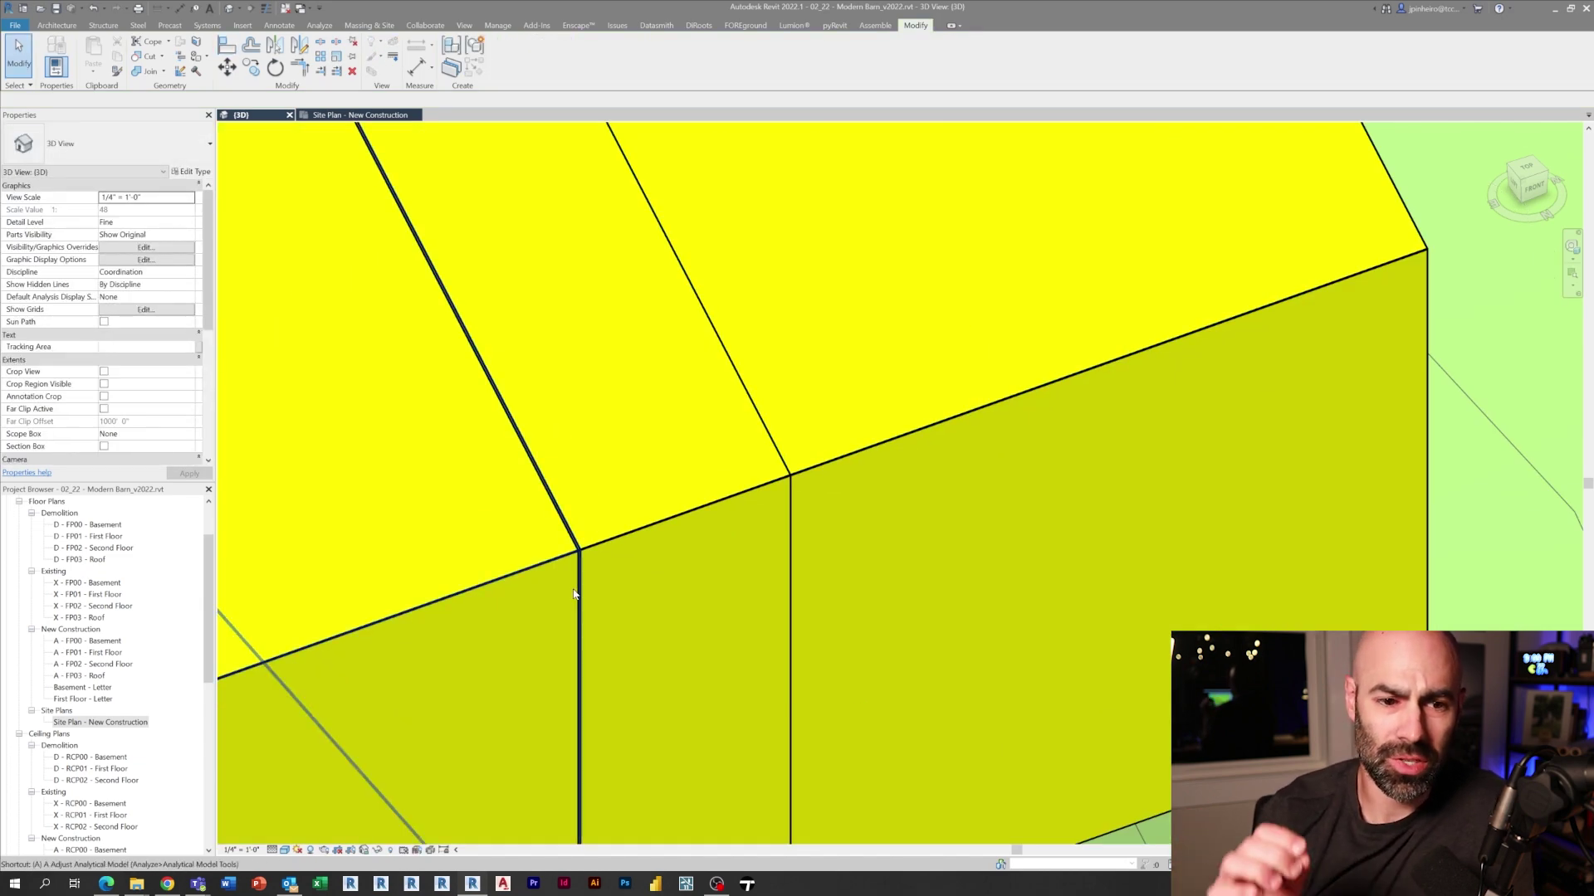
{"action": "scroll", "coordinate": [594, 605], "scroll_direction": "up", "scroll_amount": 2}
{"action": "scroll", "coordinate": [594, 610], "scroll_direction": "up", "scroll_amount": 1}
{"action": "scroll", "coordinate": [594, 617], "scroll_direction": "up", "scroll_amount": 2}
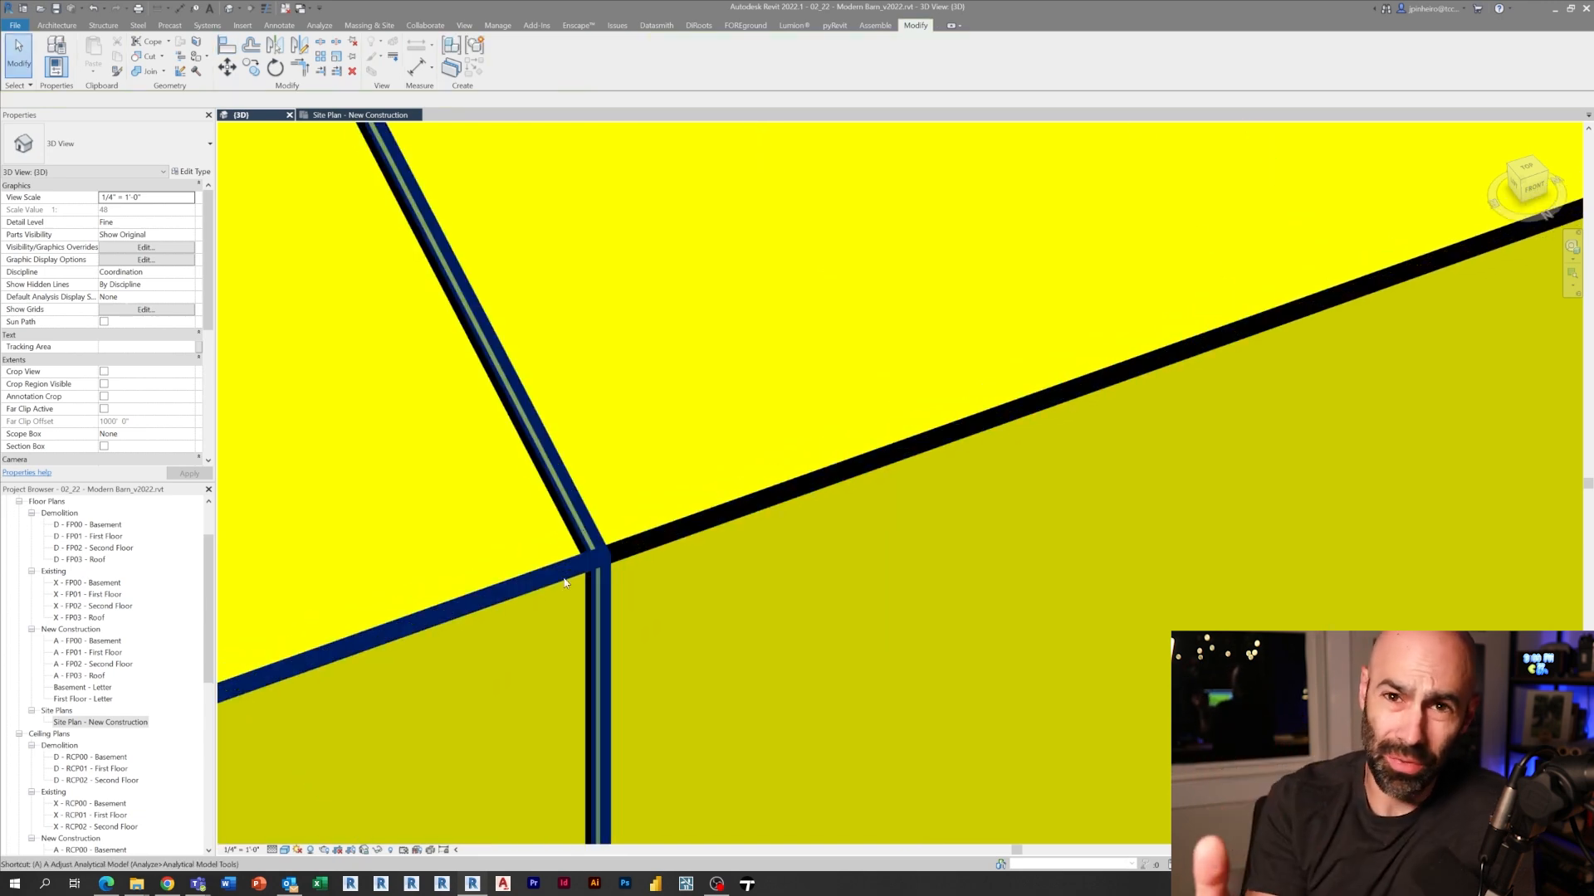
{"action": "scroll", "coordinate": [593, 627], "scroll_direction": "up", "scroll_amount": 1}
{"action": "key", "text": "Escape"}
{"action": "scroll", "coordinate": [596, 629], "scroll_direction": "down", "scroll_amount": 2}
{"action": "scroll", "coordinate": [648, 610], "scroll_direction": "down", "scroll_amount": 4}
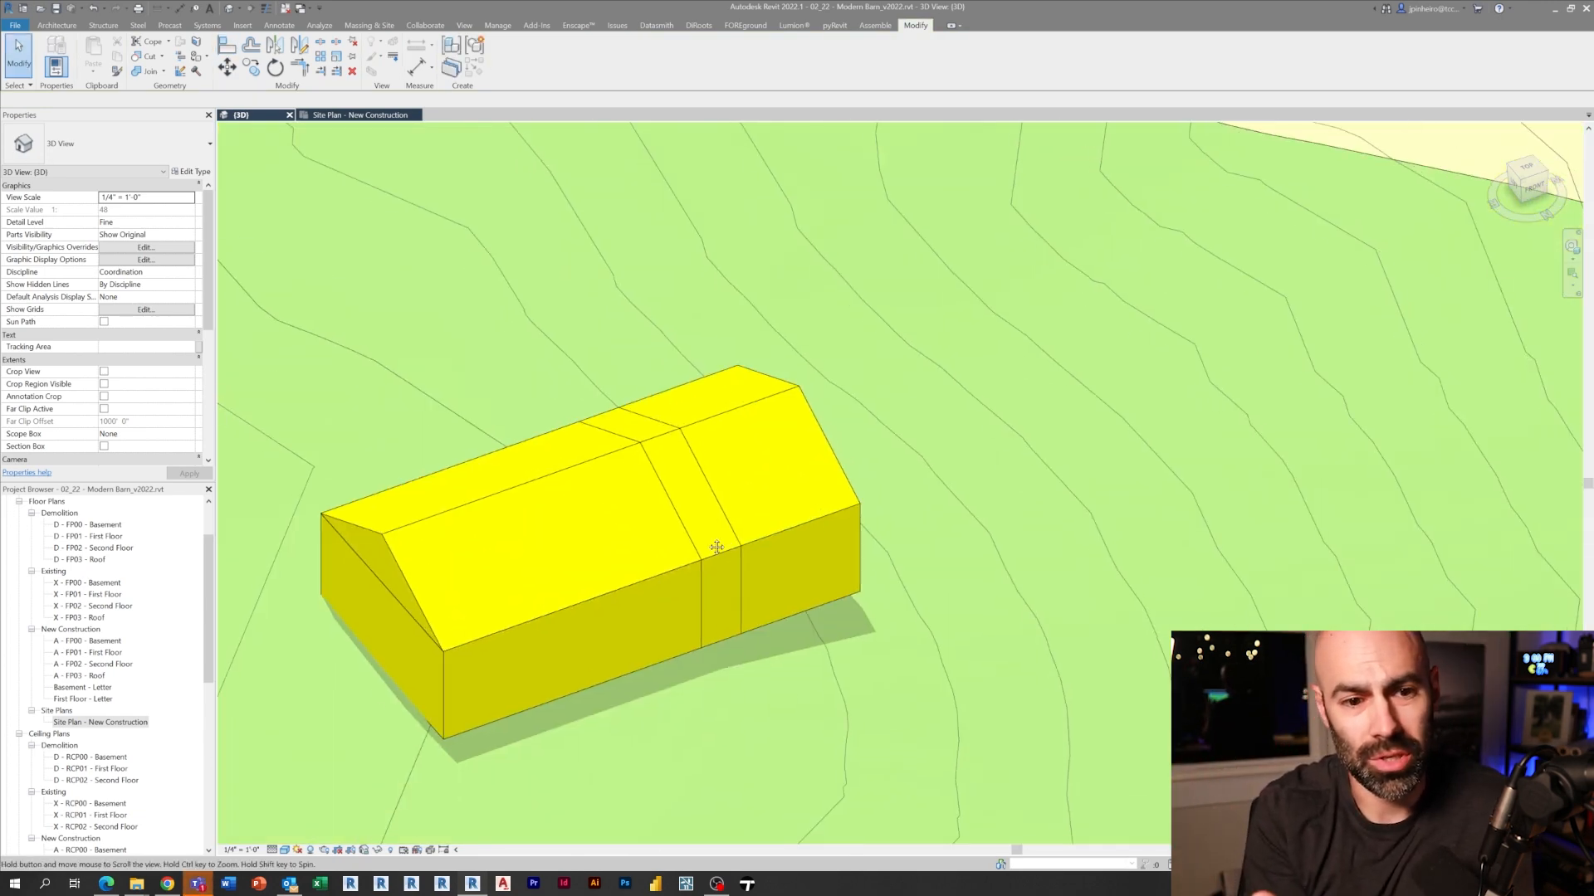
{"action": "scroll", "coordinate": [704, 579], "scroll_direction": "down", "scroll_amount": 2}
{"action": "left_click", "coordinate": [713, 574]}
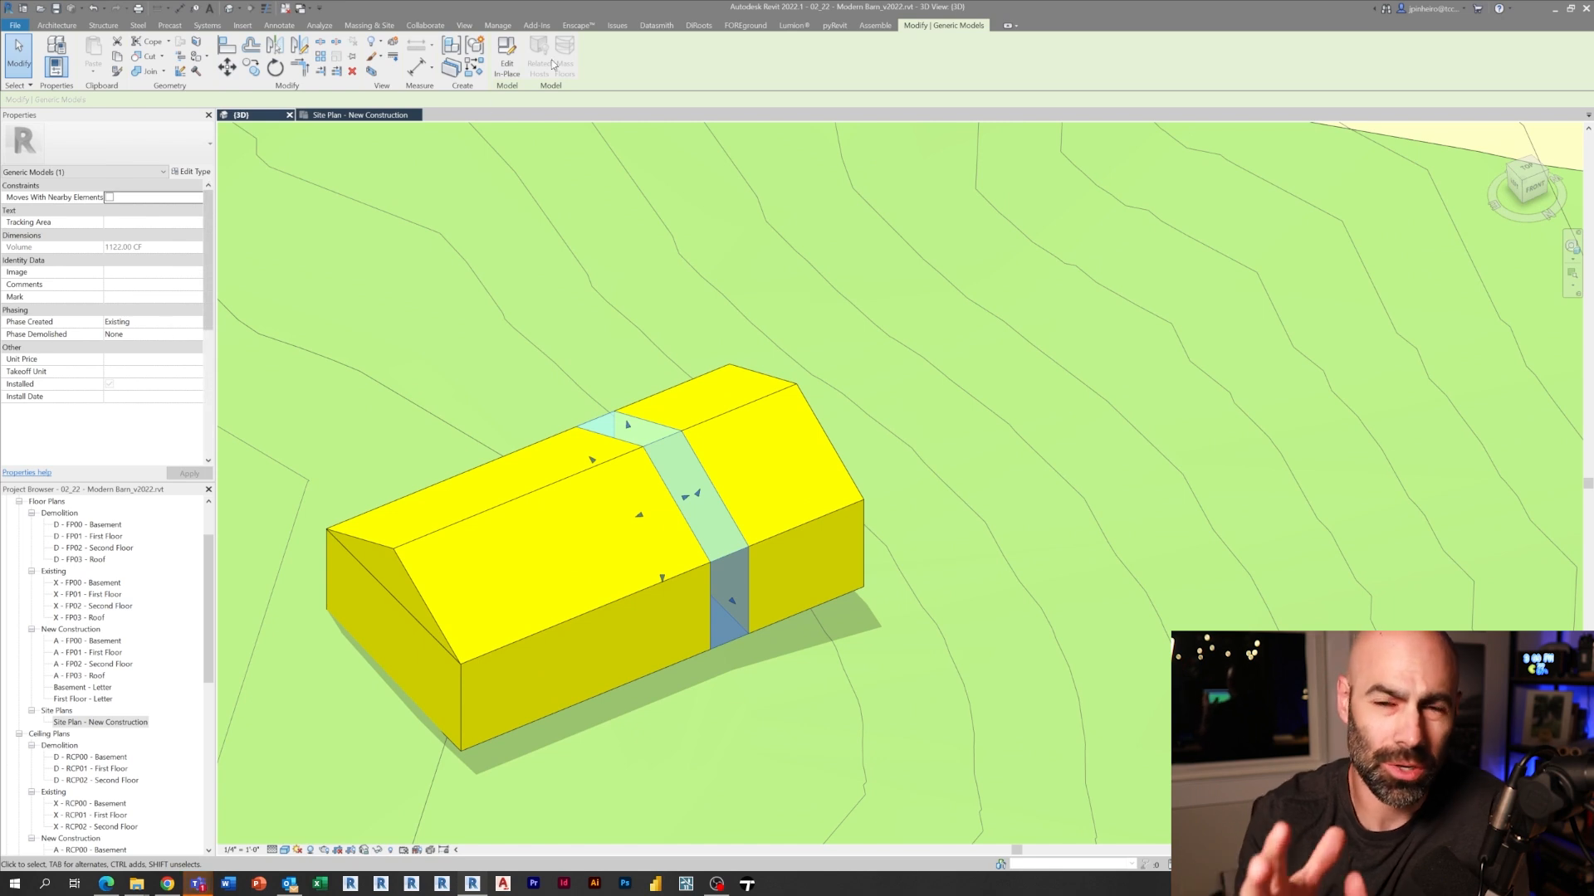
Edit the mass in place and duplicate Massing - Office into an orange Flex Core material.
{"action": "double_click", "coordinate": [623, 425]}
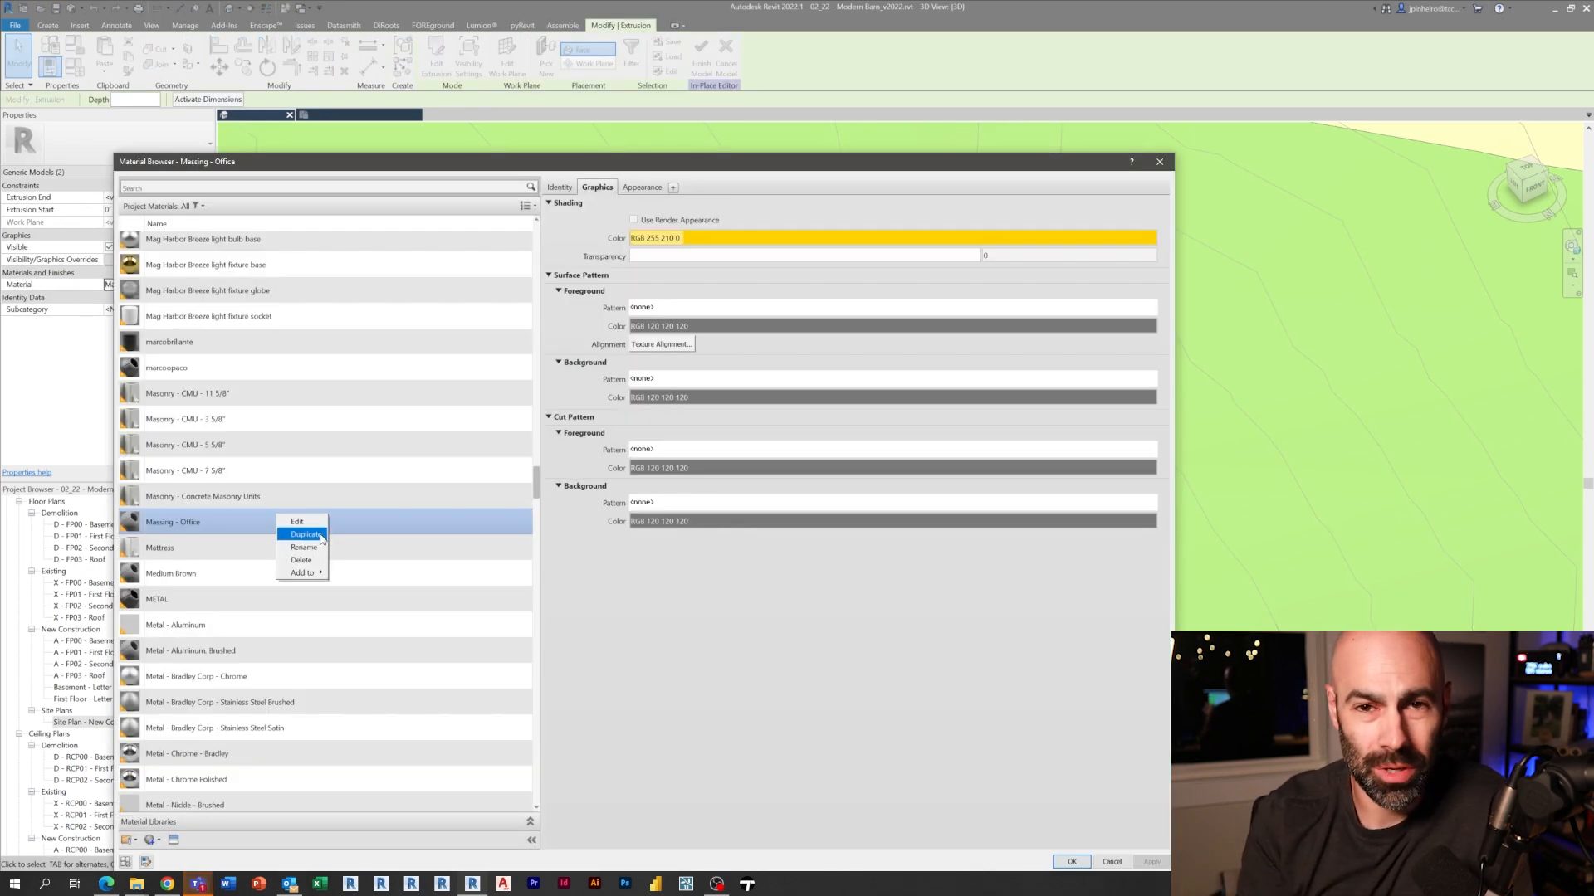
{"action": "left_click", "coordinate": [307, 534]}
{"action": "type", "text": "Massing - Elec Core"}
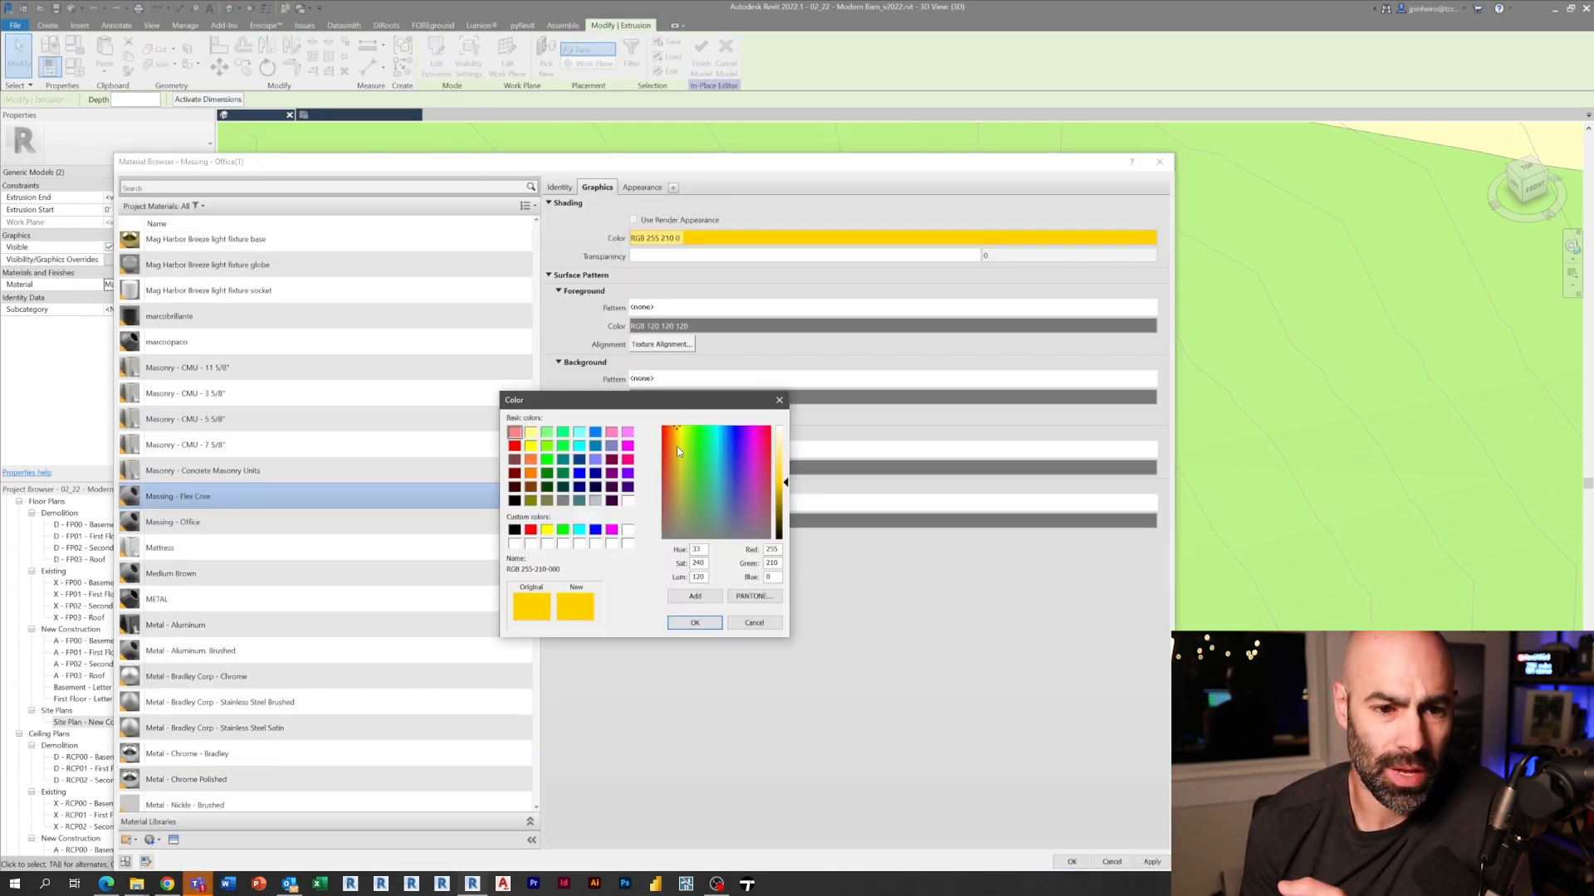
{"action": "left_click", "coordinate": [673, 445]}
{"action": "left_click", "coordinate": [693, 623]}
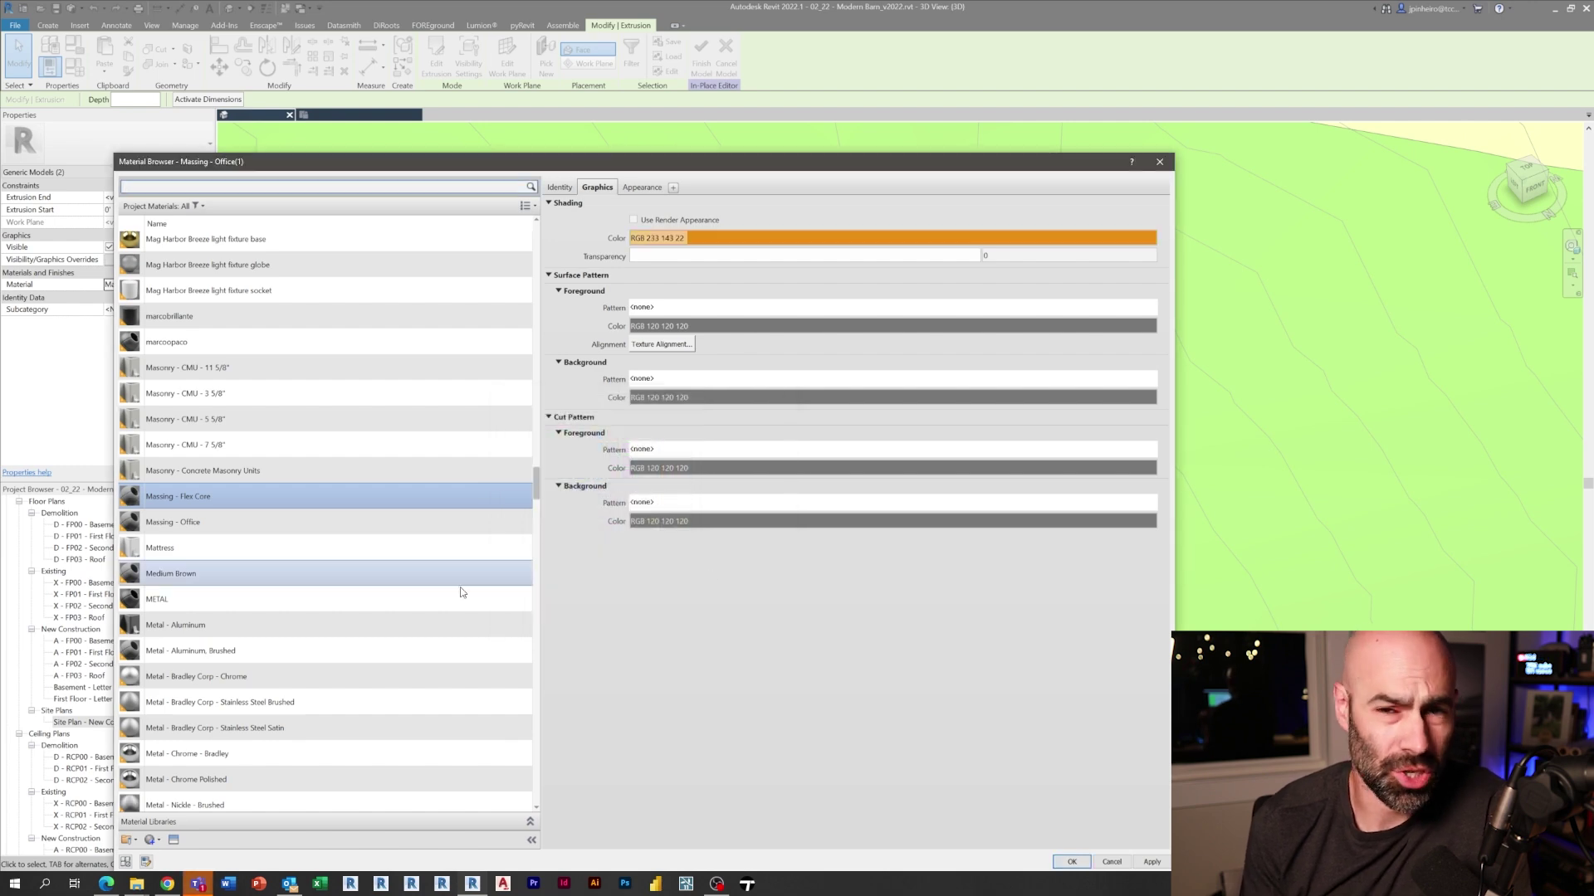
{"action": "left_click", "coordinate": [1071, 863]}
{"action": "key", "text": "Escape"}
Change the core extrusion's Flex Core shading to bright magenta.
{"action": "left_click", "coordinate": [737, 602]}
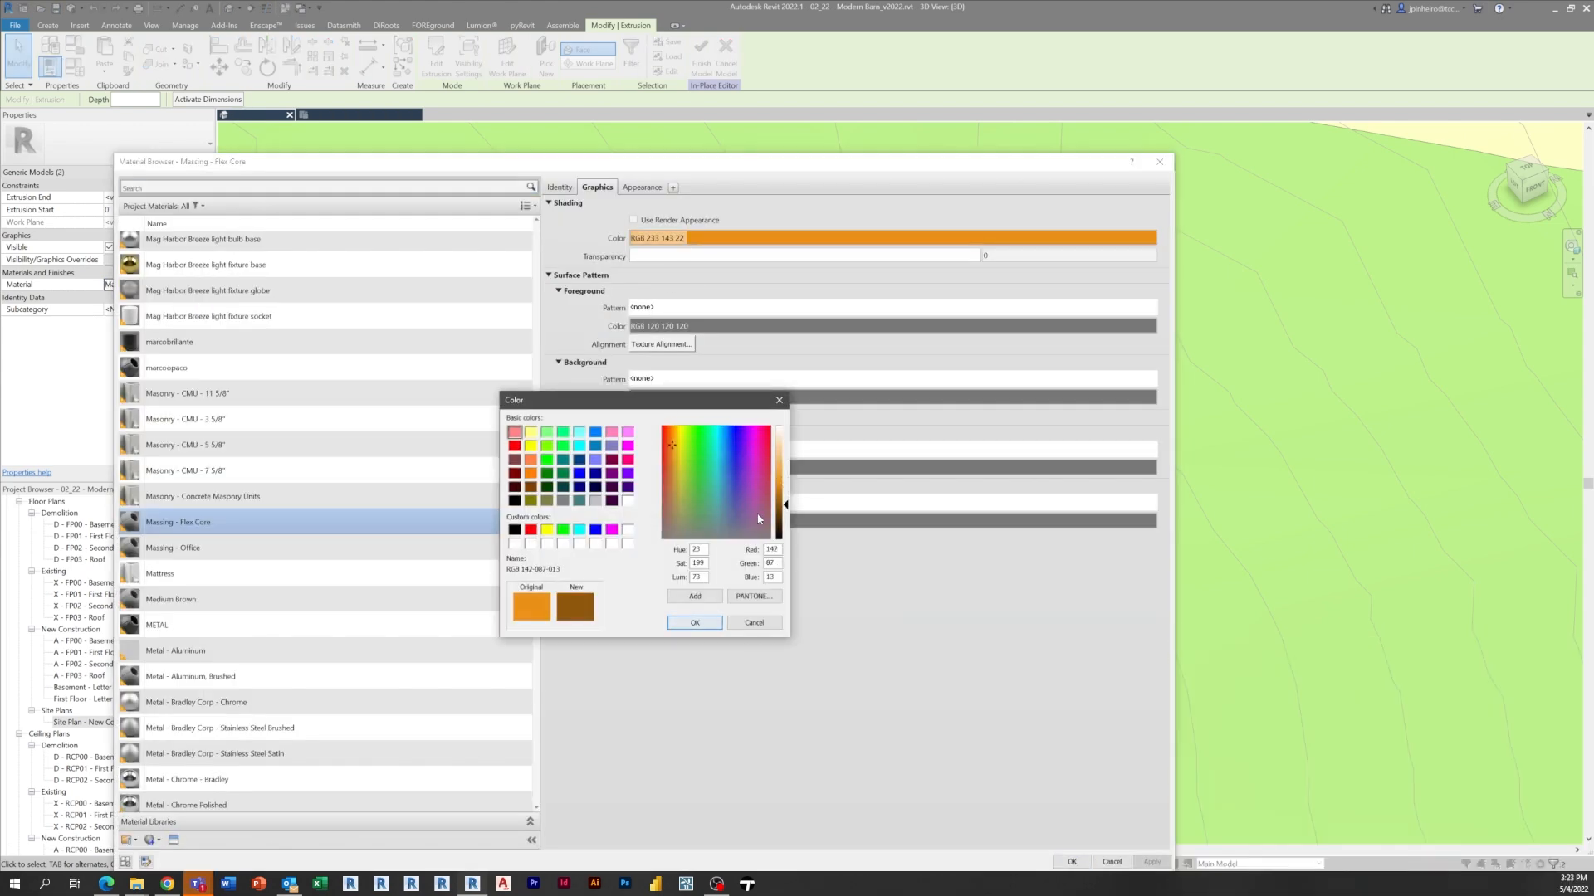
{"action": "left_click", "coordinate": [756, 438]}
{"action": "left_click_drag", "start_coordinate": [780, 505], "coordinate": [779, 482]}
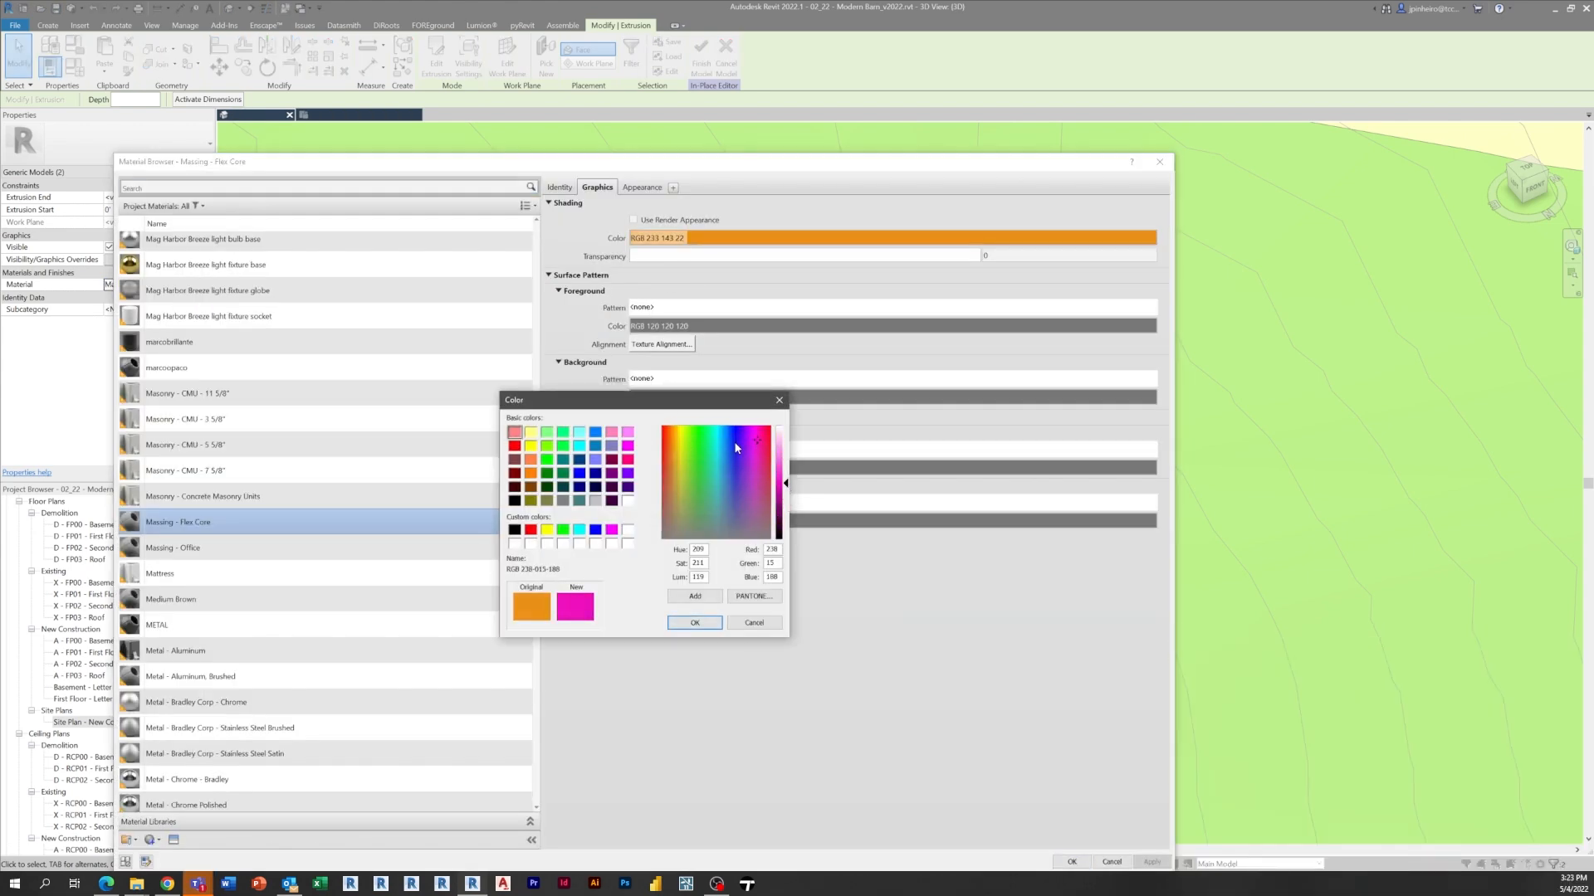
{"action": "left_click", "coordinate": [695, 622]}
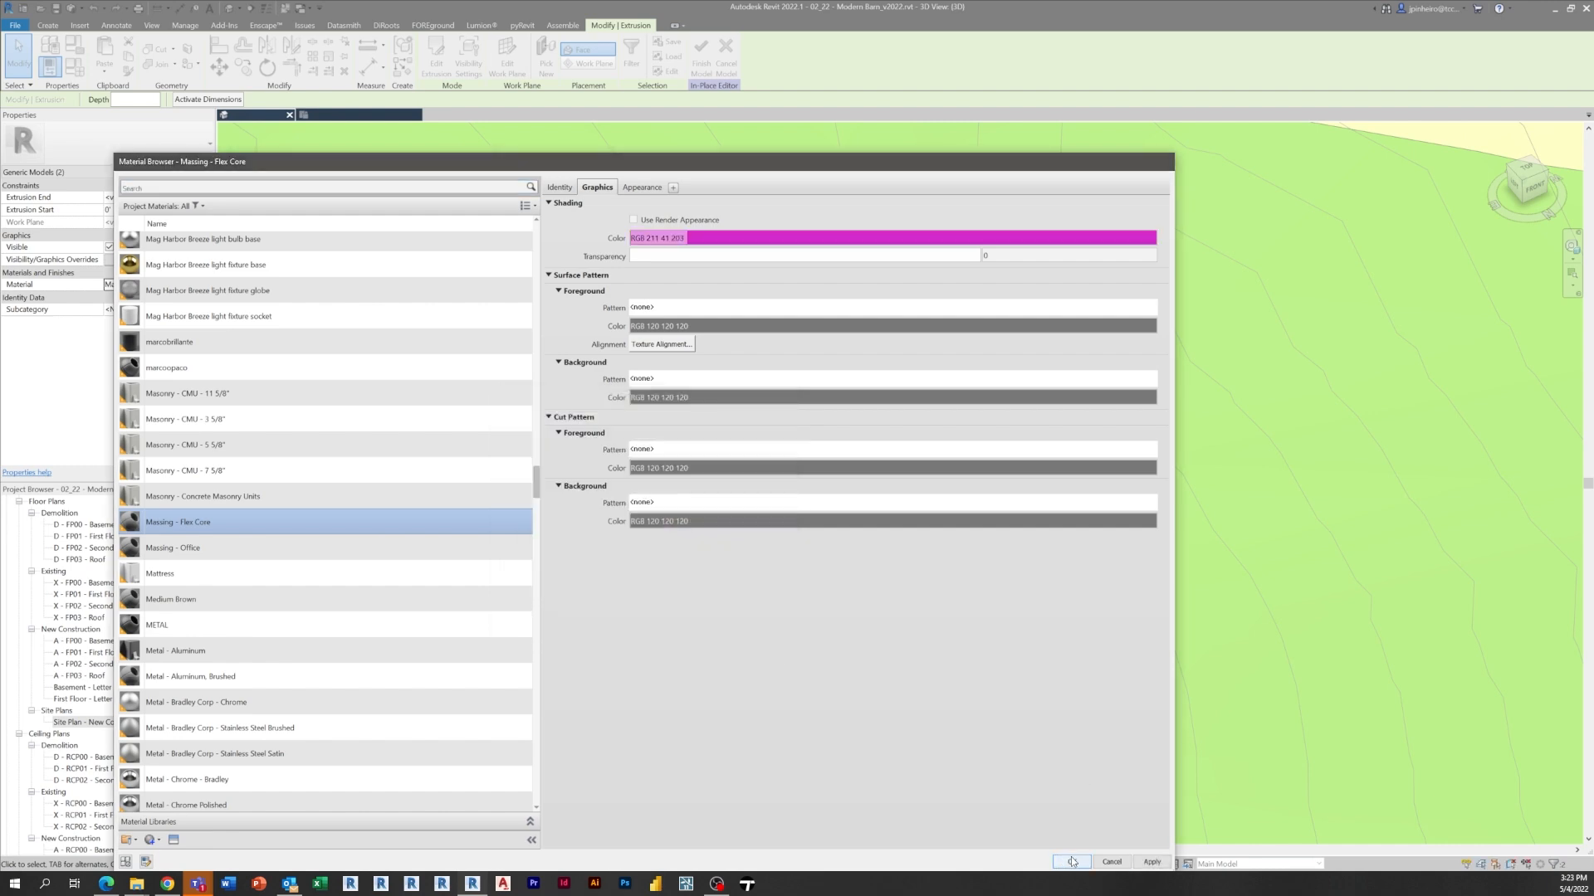
{"action": "key", "text": "Return"}
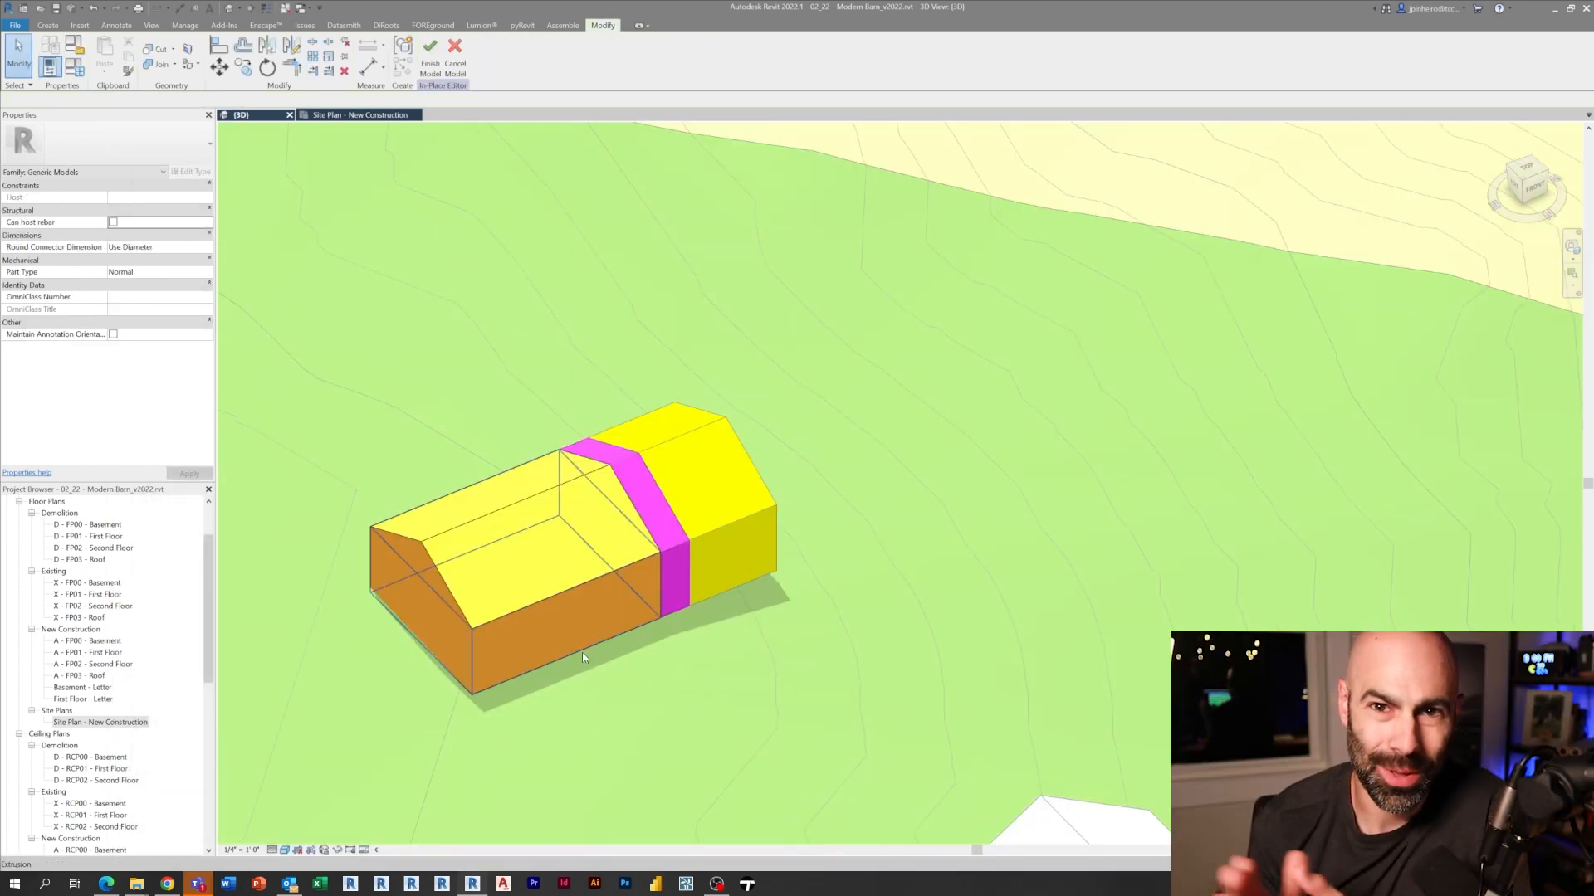
Assign Massing - Flex Garage to the front extrusion and wedge, then finish the model.
{"action": "left_click", "coordinate": [534, 677]}
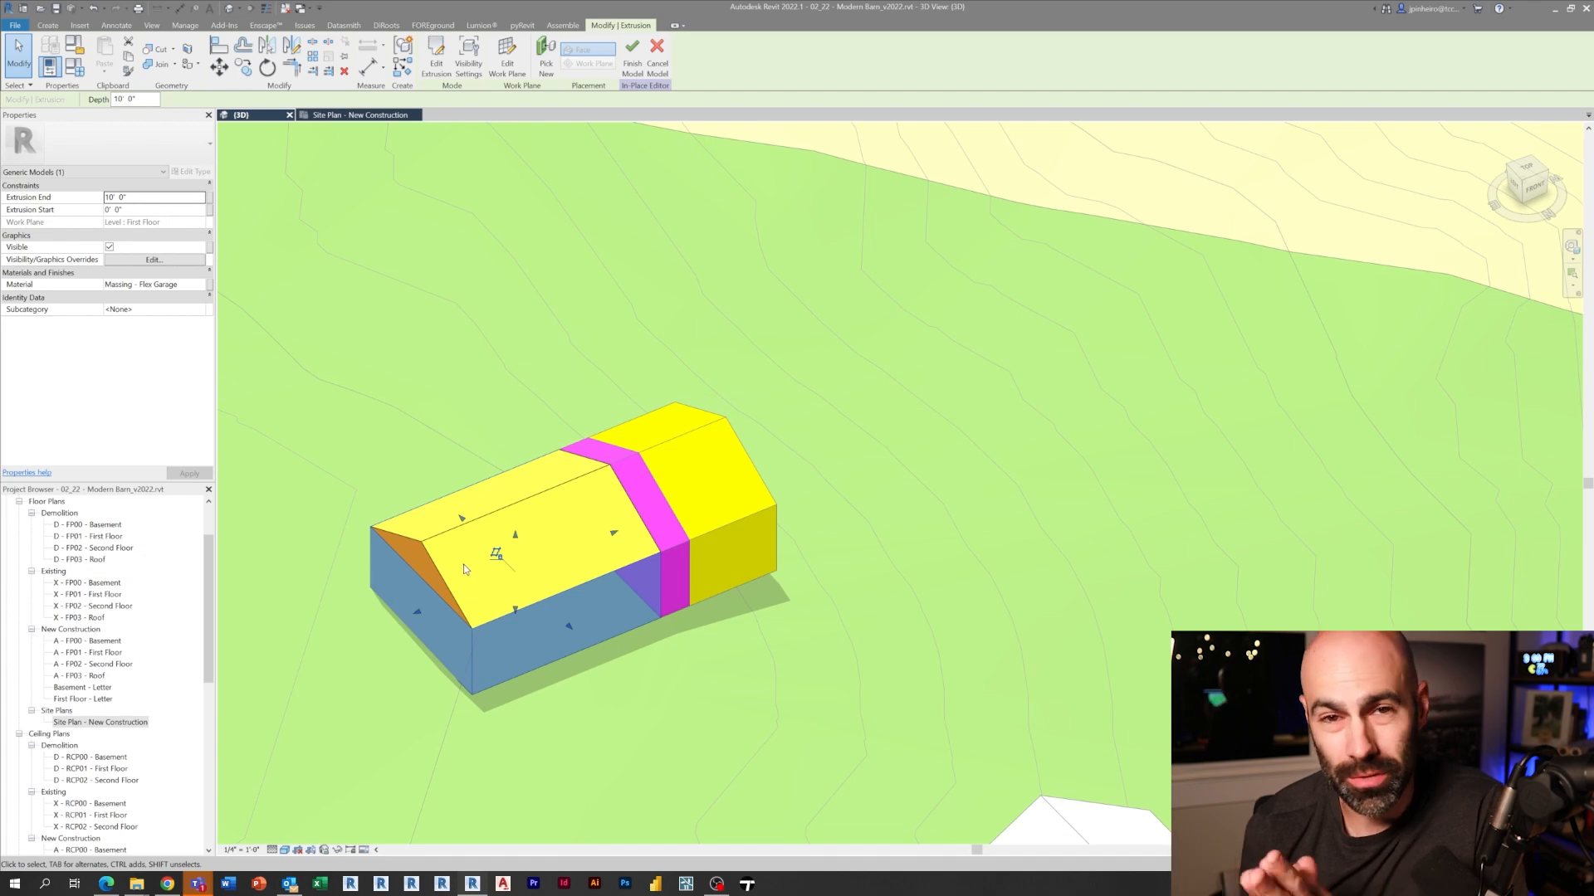
{"action": "left_click", "coordinate": [436, 555], "text": "ctrl"}
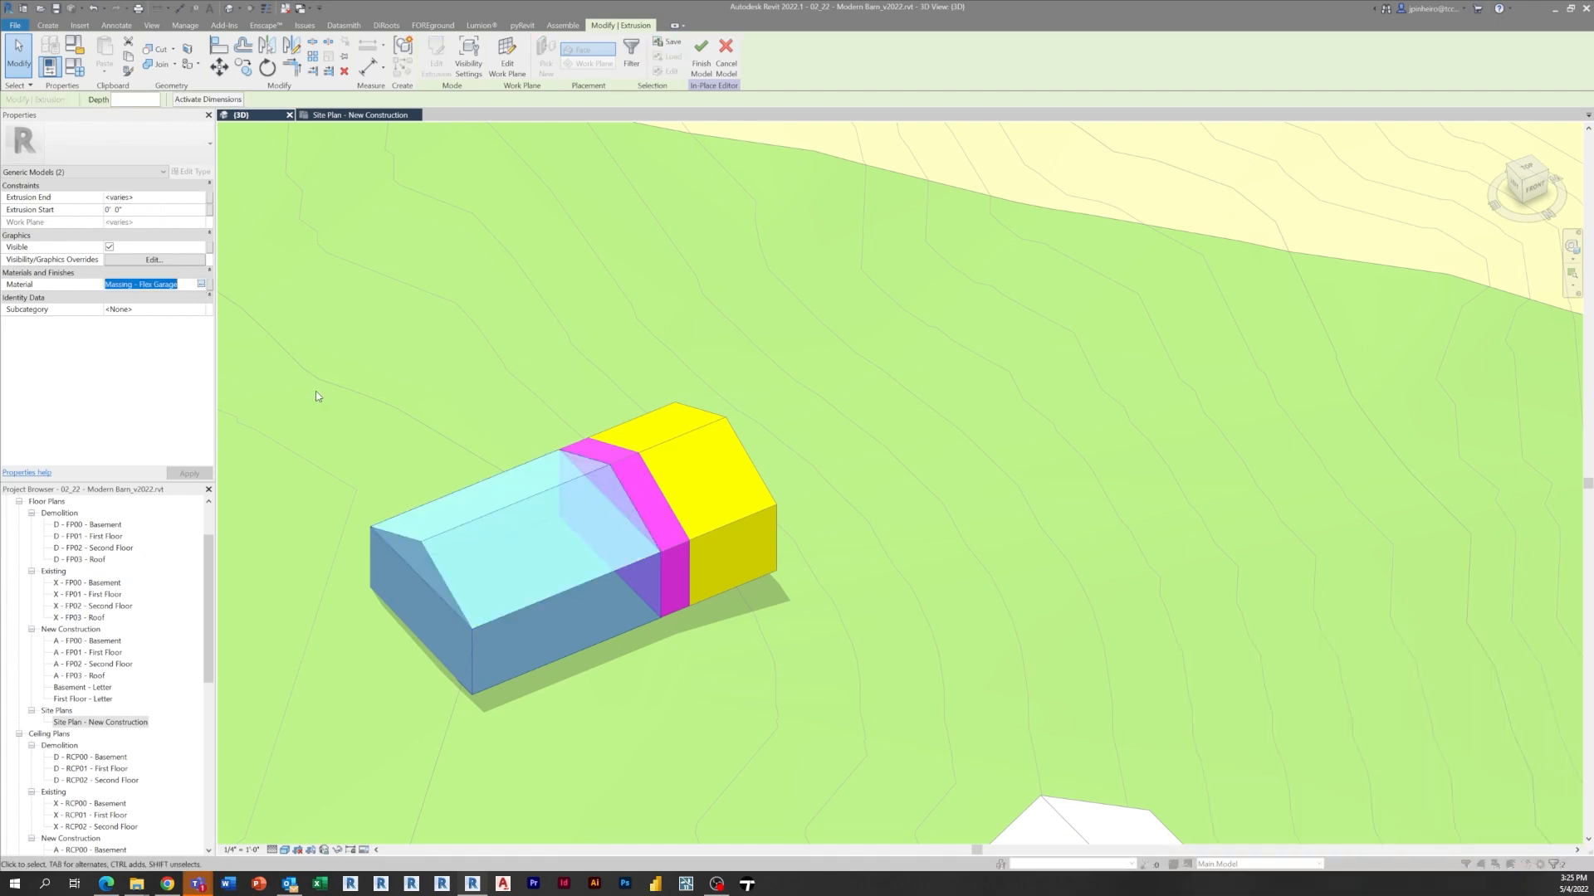
{"action": "left_click", "coordinate": [200, 285]}
{"action": "left_click", "coordinate": [1071, 862]}
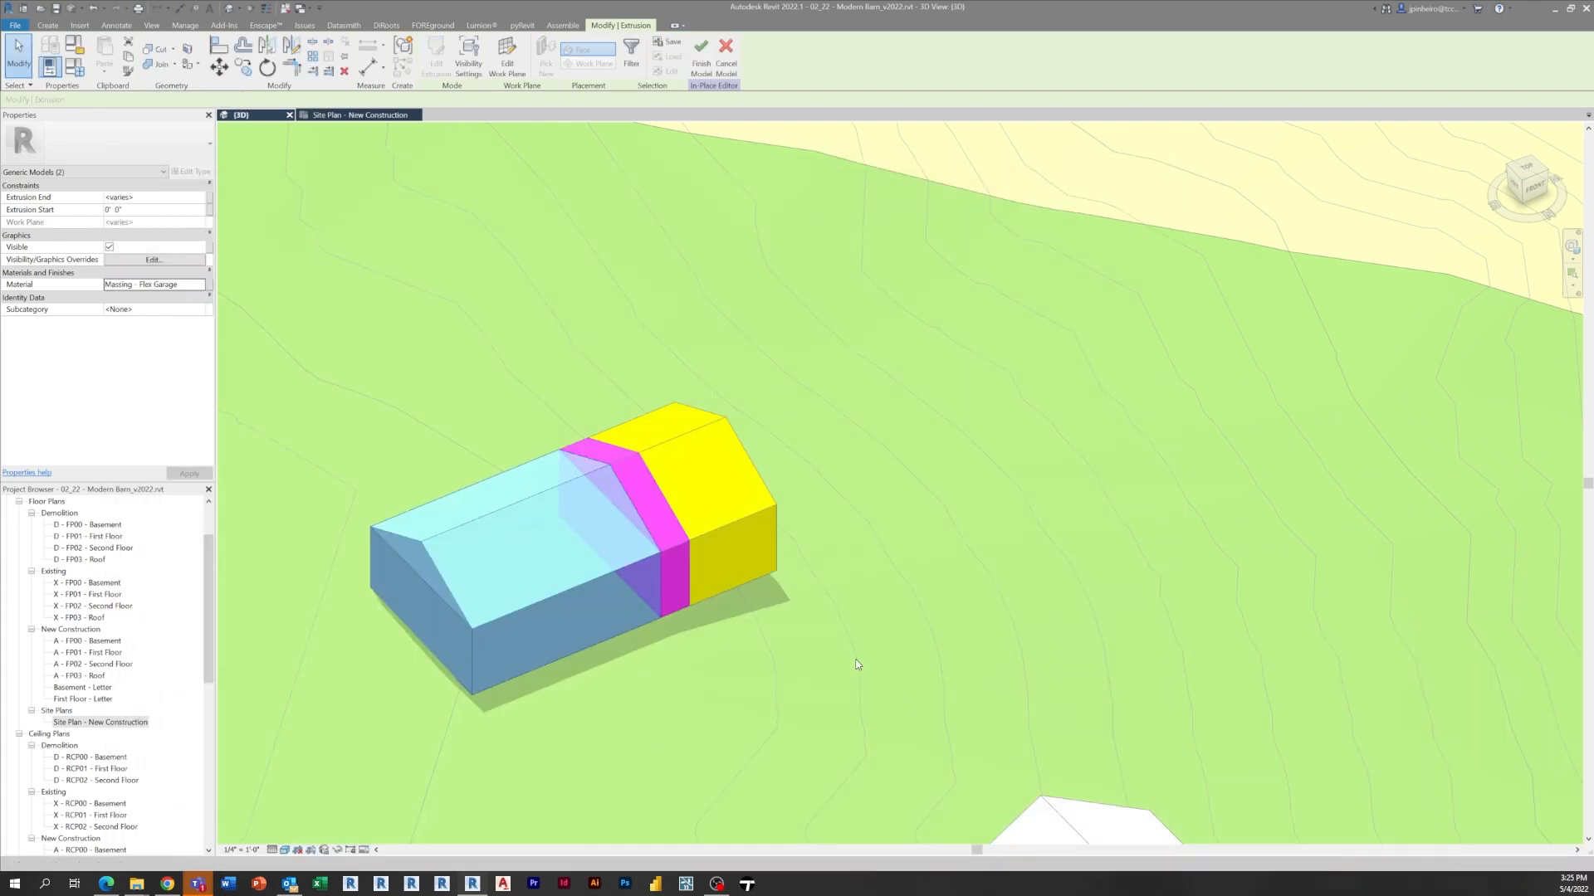
{"action": "scroll", "coordinate": [854, 661], "scroll_direction": "down", "scroll_amount": 3}
{"action": "left_click", "coordinate": [430, 56]}
{"action": "left_click", "coordinate": [784, 564]}
{"action": "mouse_move", "coordinate": [783, 564]}
{"action": "middle_mouse_down", "text": "shift"}
{"action": "mouse_move", "coordinate": [523, 367]}
{"action": "mouse_move", "coordinate": [530, 453]}
{"action": "mouse_move", "coordinate": [632, 557]}
{"action": "mouse_move", "coordinate": [691, 573]}
{"action": "mouse_move", "coordinate": [1311, 544]}
{"action": "mouse_move", "coordinate": [812, 586]}
{"action": "mouse_move", "coordinate": [747, 561]}
{"action": "middle_mouse_up", "text": "shift"}
{"action": "key", "text": "Escape"}
{"action": "double_click", "coordinate": [699, 565]}
{"action": "scroll", "coordinate": [699, 564], "scroll_direction": "up", "scroll_amount": 3}
Start a void extrusion with the front gable face picked as the work plane.
{"action": "left_click", "coordinate": [48, 25]}
{"action": "left_click", "coordinate": [274, 57]}
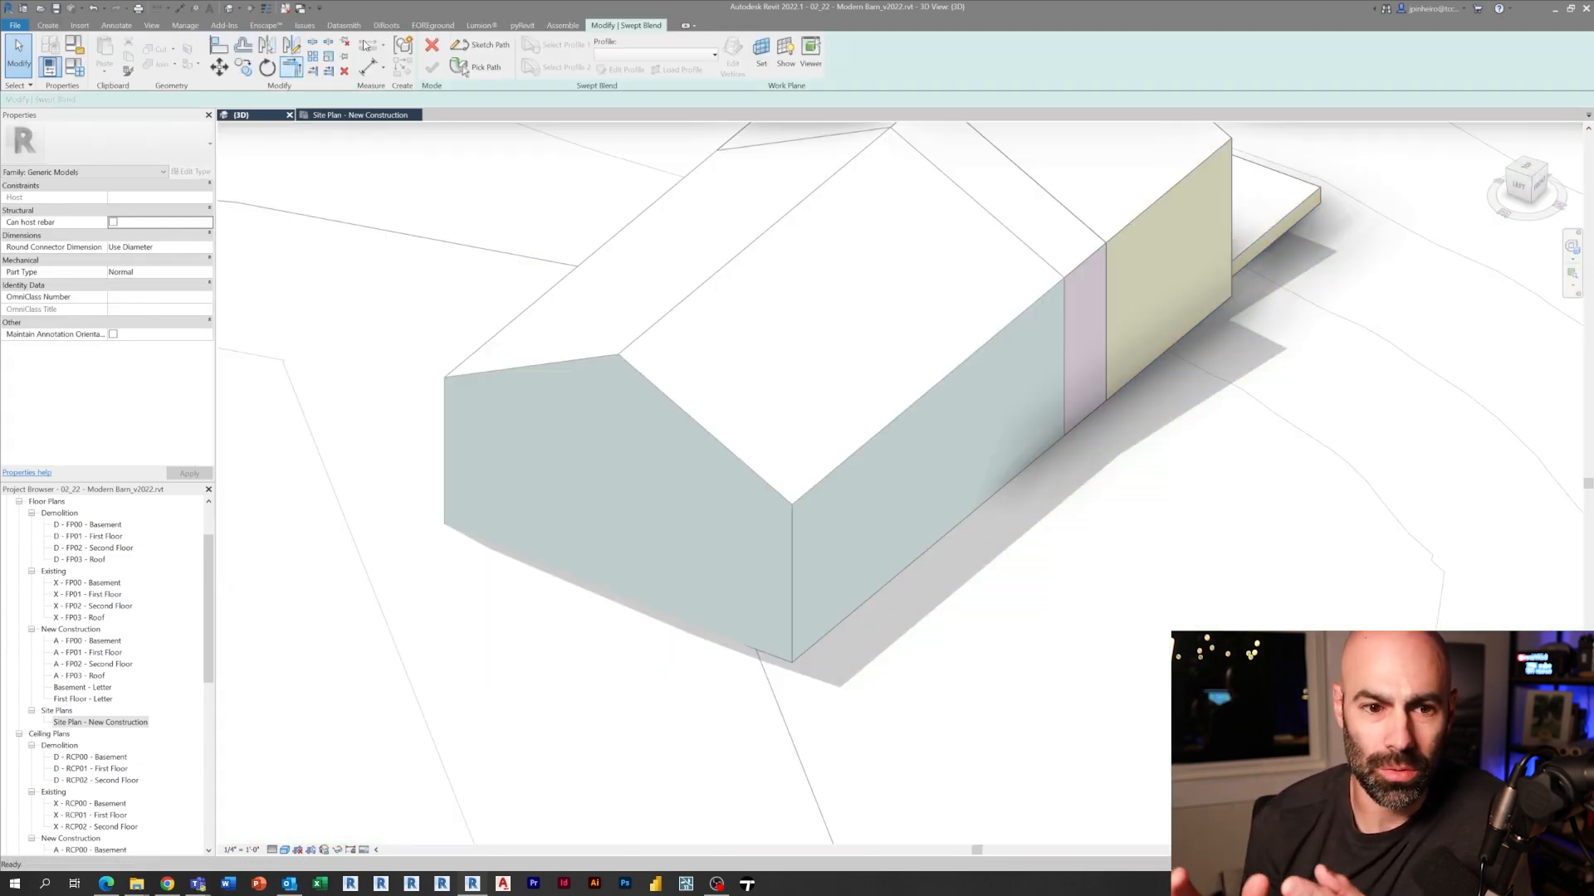
{"action": "key", "text": "Escape"}
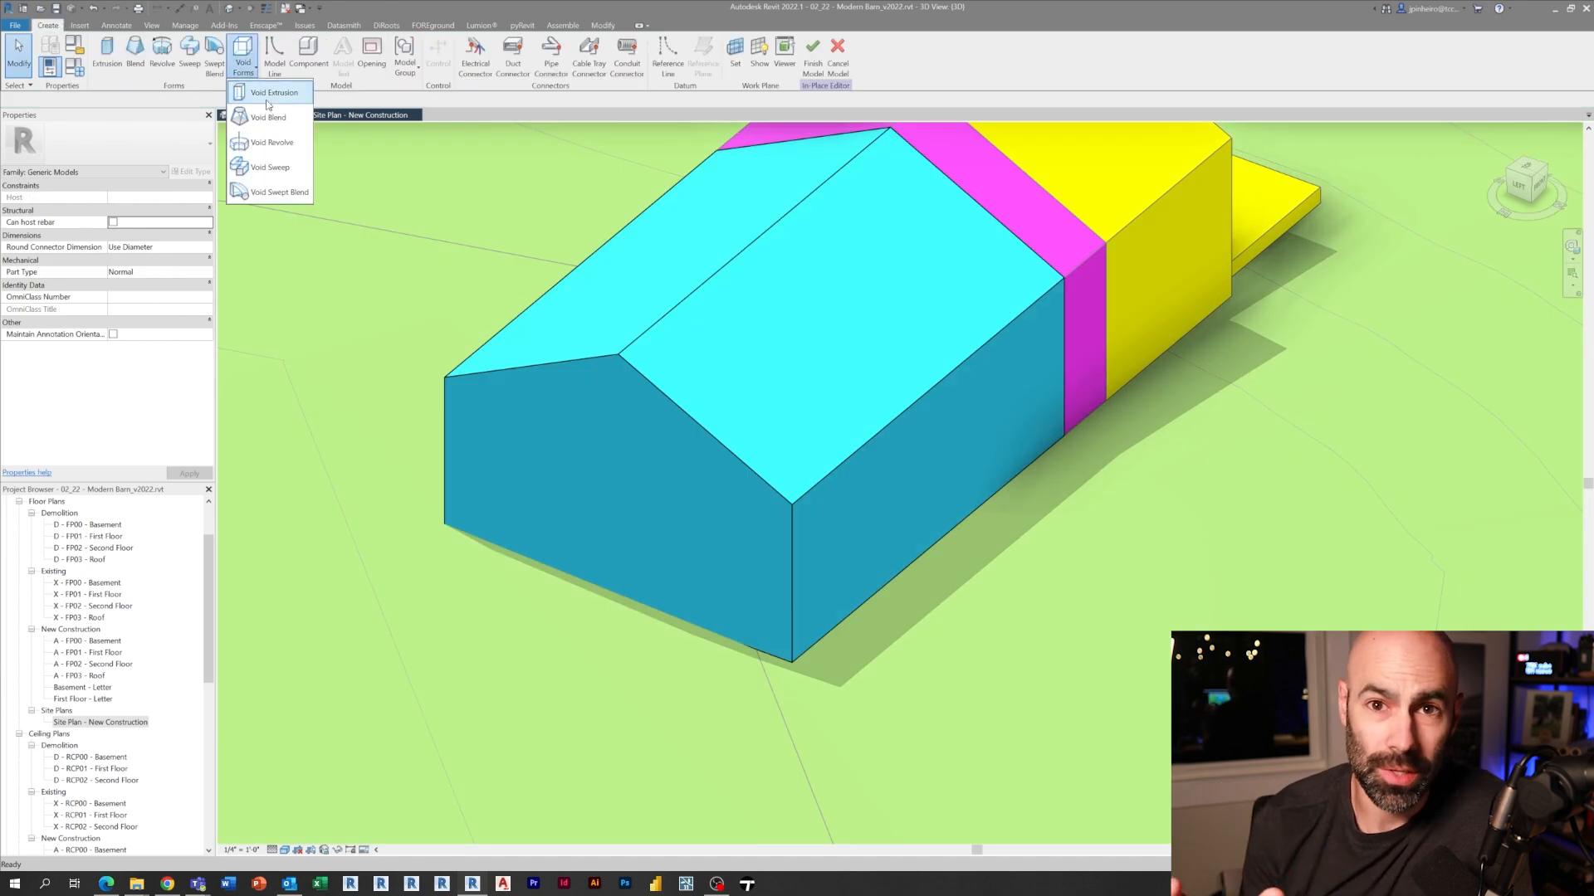
{"action": "left_click", "coordinate": [268, 95]}
{"action": "left_click", "coordinate": [539, 53]}
{"action": "left_click", "coordinate": [765, 516]}
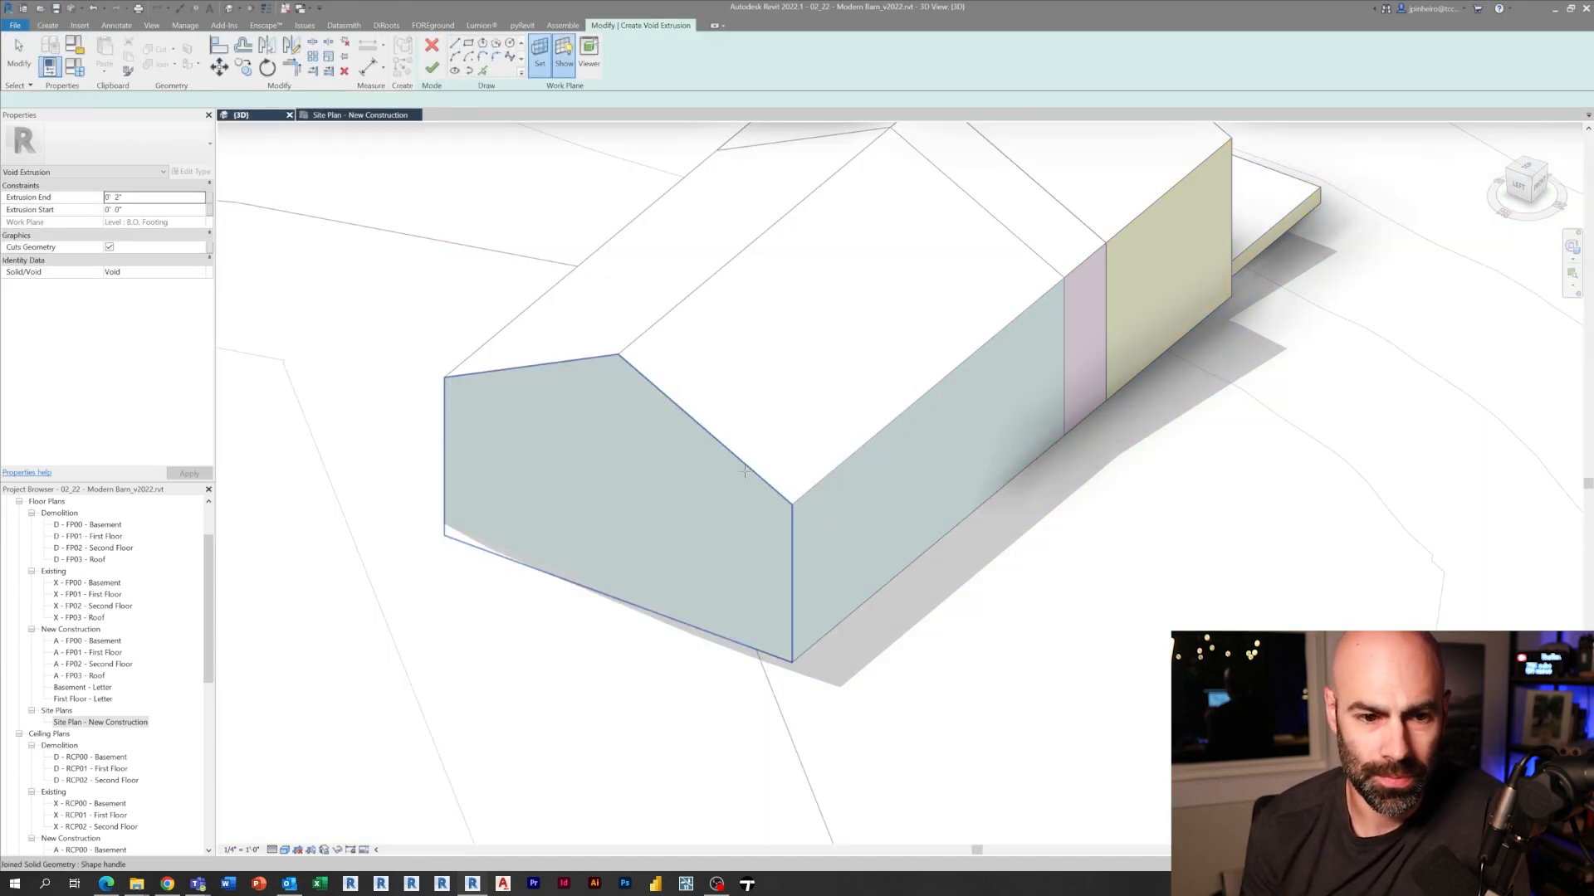
{"action": "left_click", "coordinate": [746, 471]}
{"action": "scroll", "coordinate": [745, 471], "scroll_direction": "up", "scroll_amount": 2}
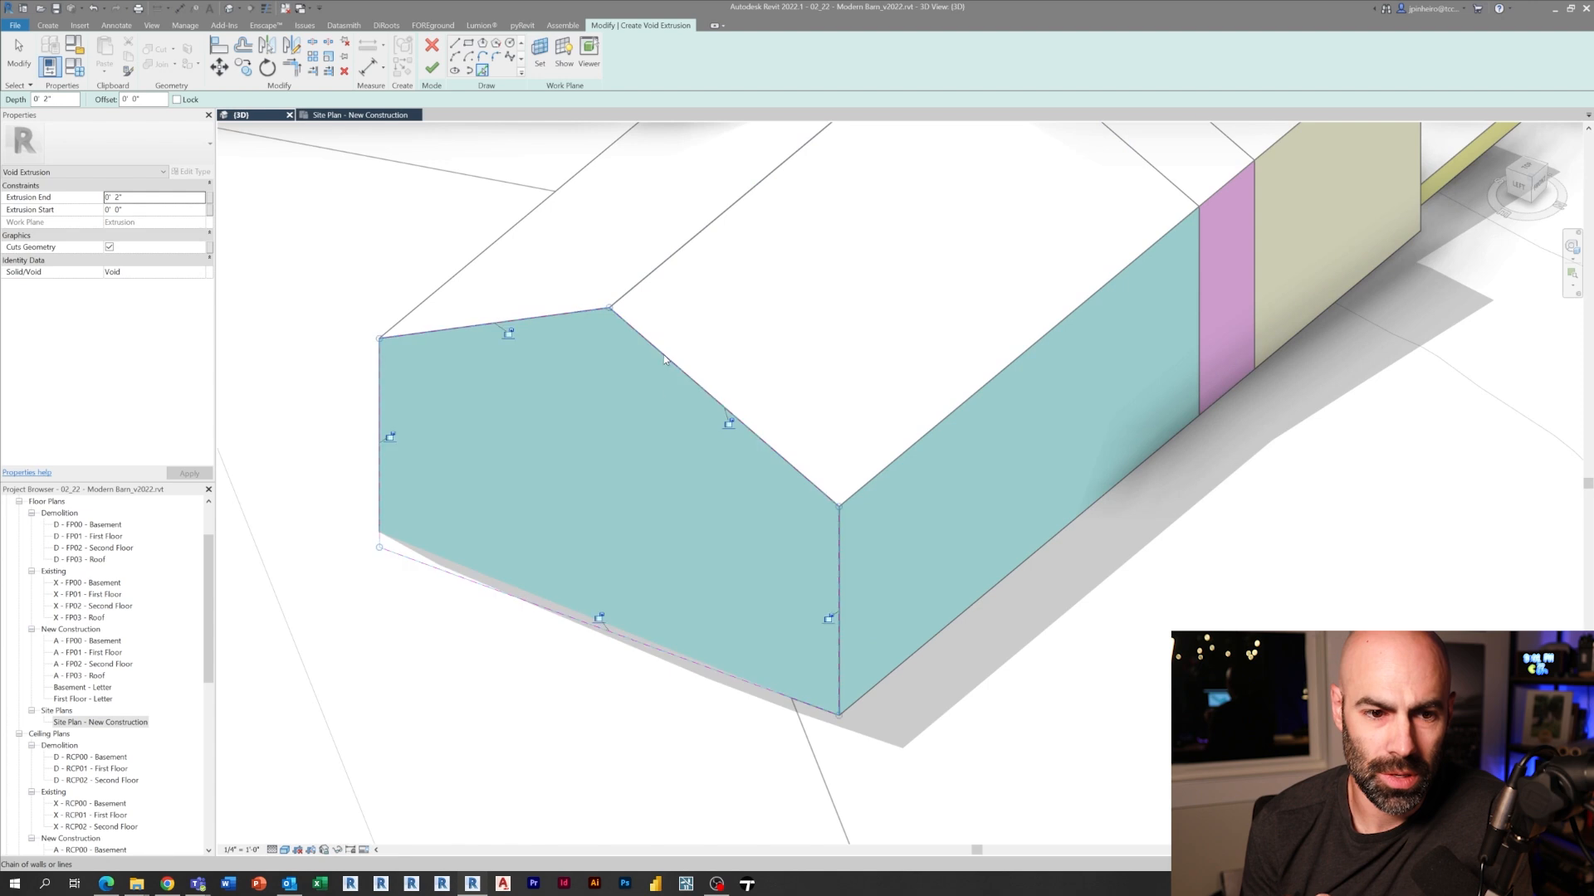
Clean up the void sketch with offset, trim and align, then finish it.
{"action": "key", "text": "o"}
{"action": "key", "text": "f"}
{"action": "scroll", "coordinate": [664, 355], "scroll_direction": "up", "scroll_amount": 1}
{"action": "key", "text": "t"}
{"action": "key", "text": "r"}
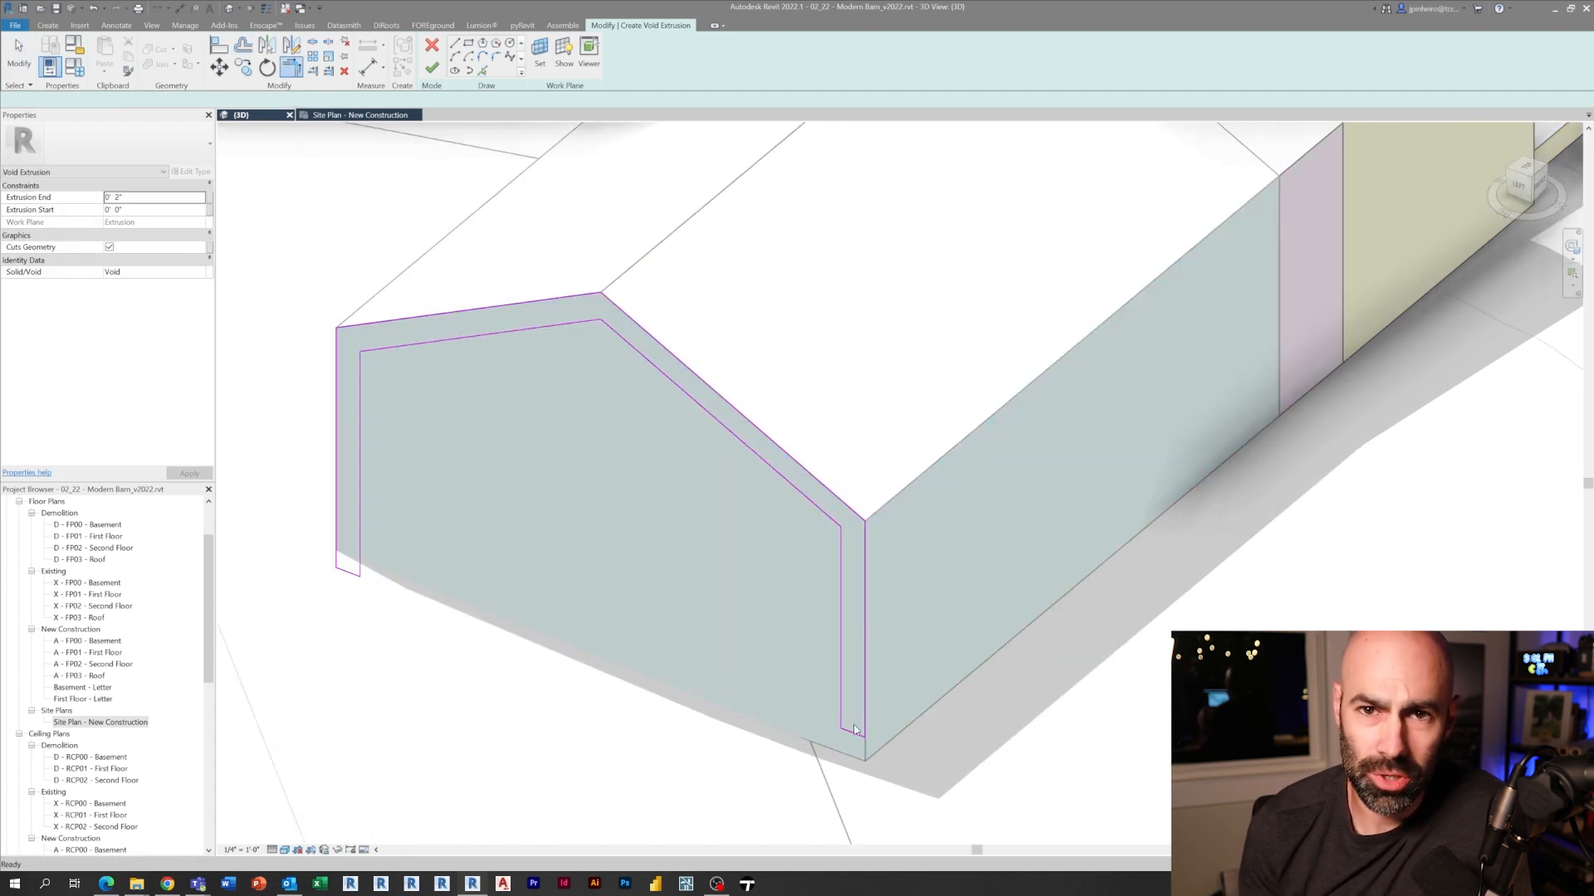
{"action": "key", "text": "a"}
{"action": "key", "text": "l"}
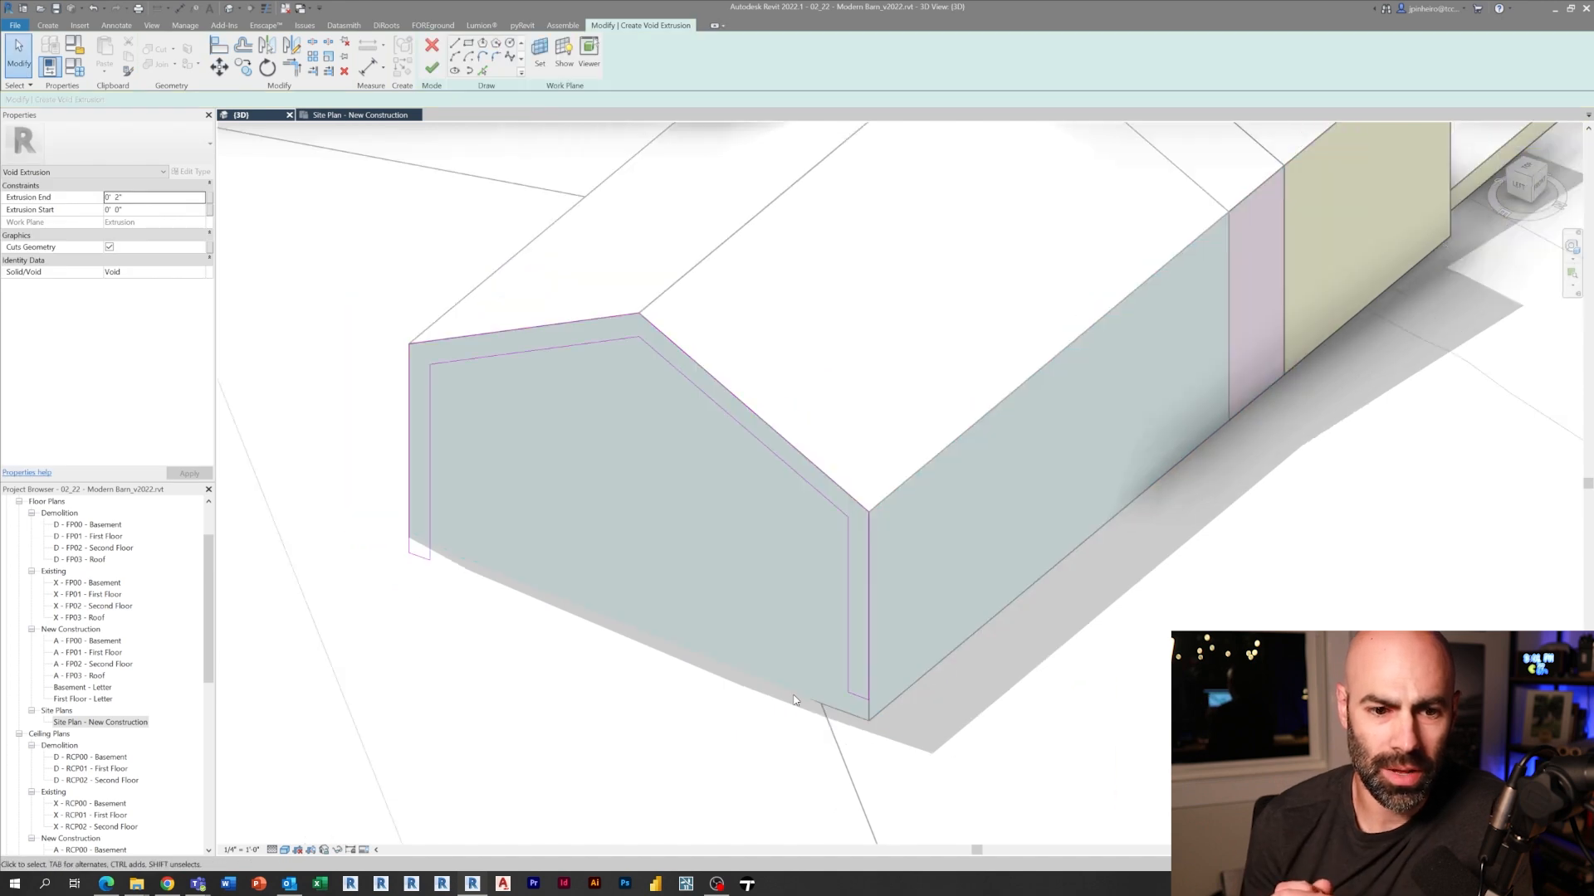
{"action": "scroll", "coordinate": [794, 700], "scroll_direction": "down", "scroll_amount": 2}
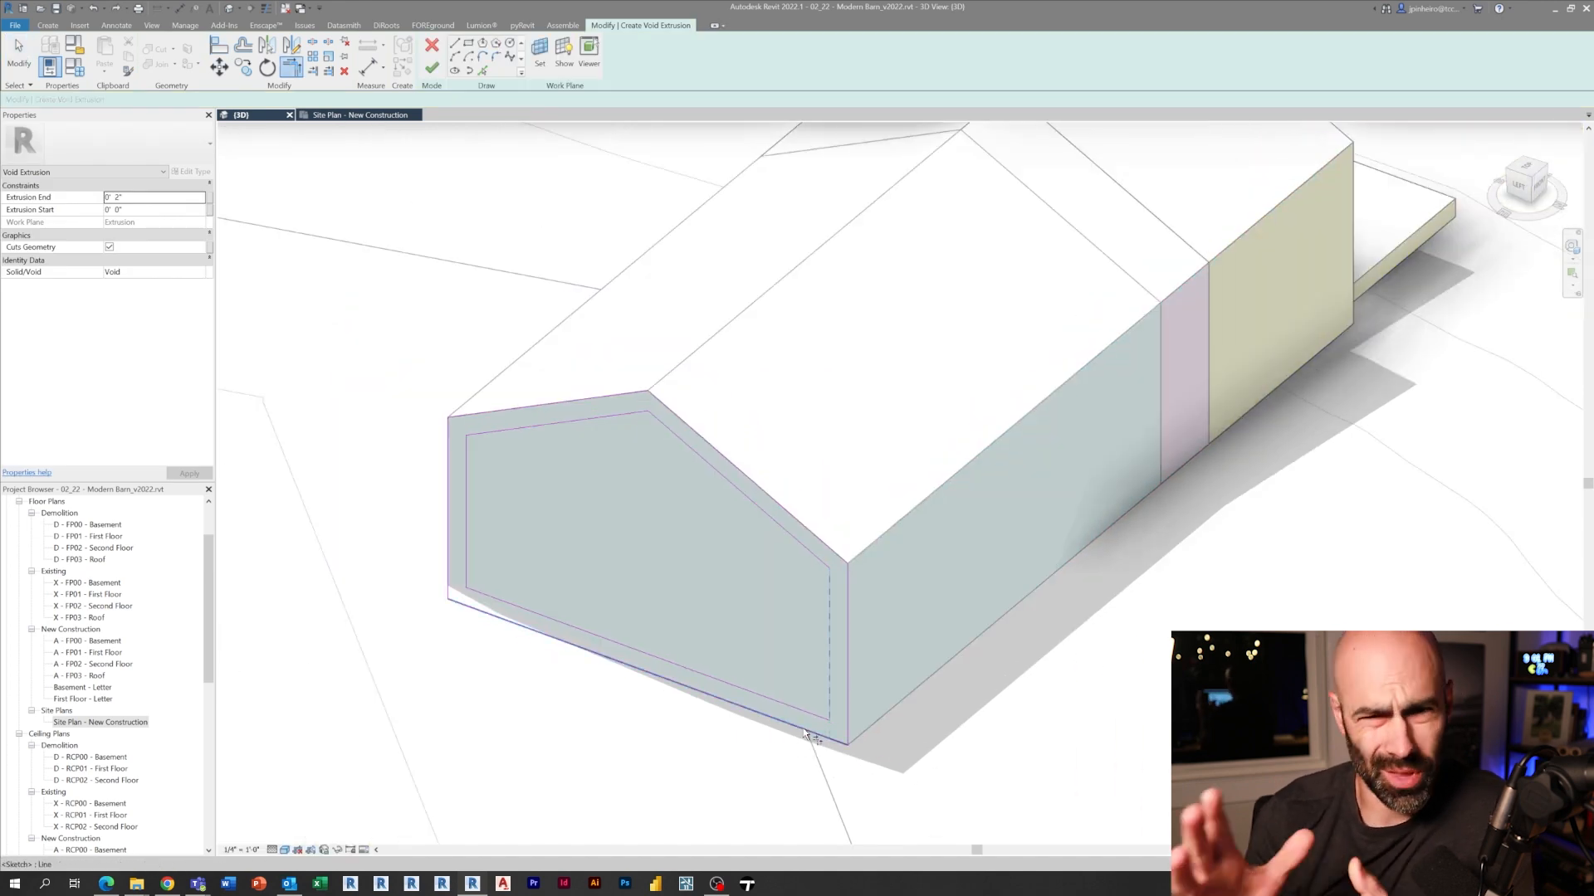
{"action": "left_click", "coordinate": [431, 69]}
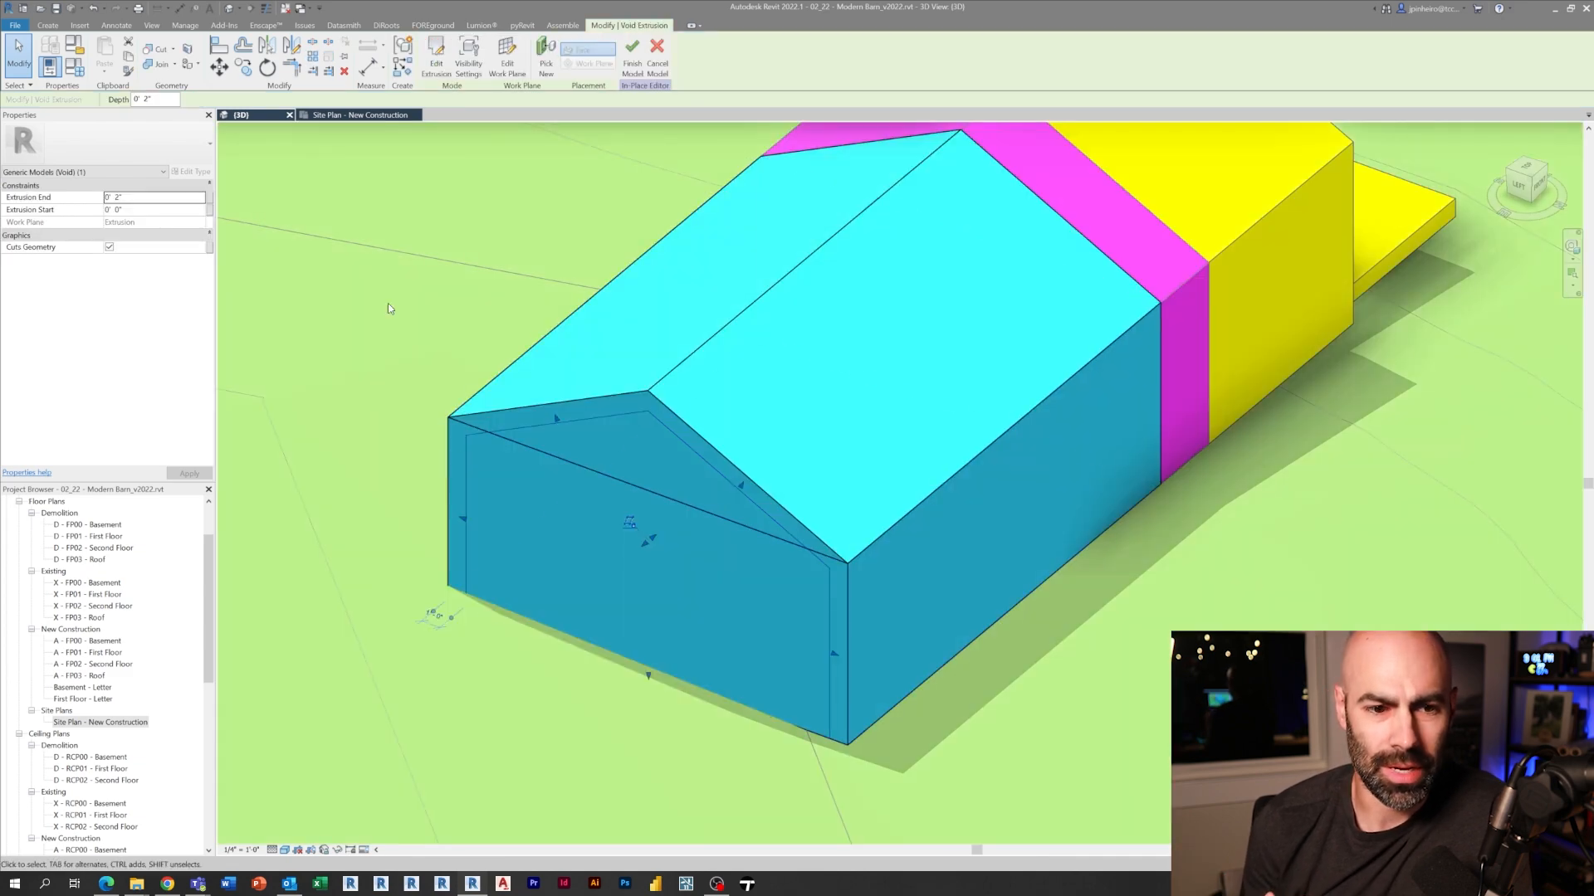
{"action": "scroll", "coordinate": [797, 473], "scroll_direction": "down", "scroll_amount": 3}
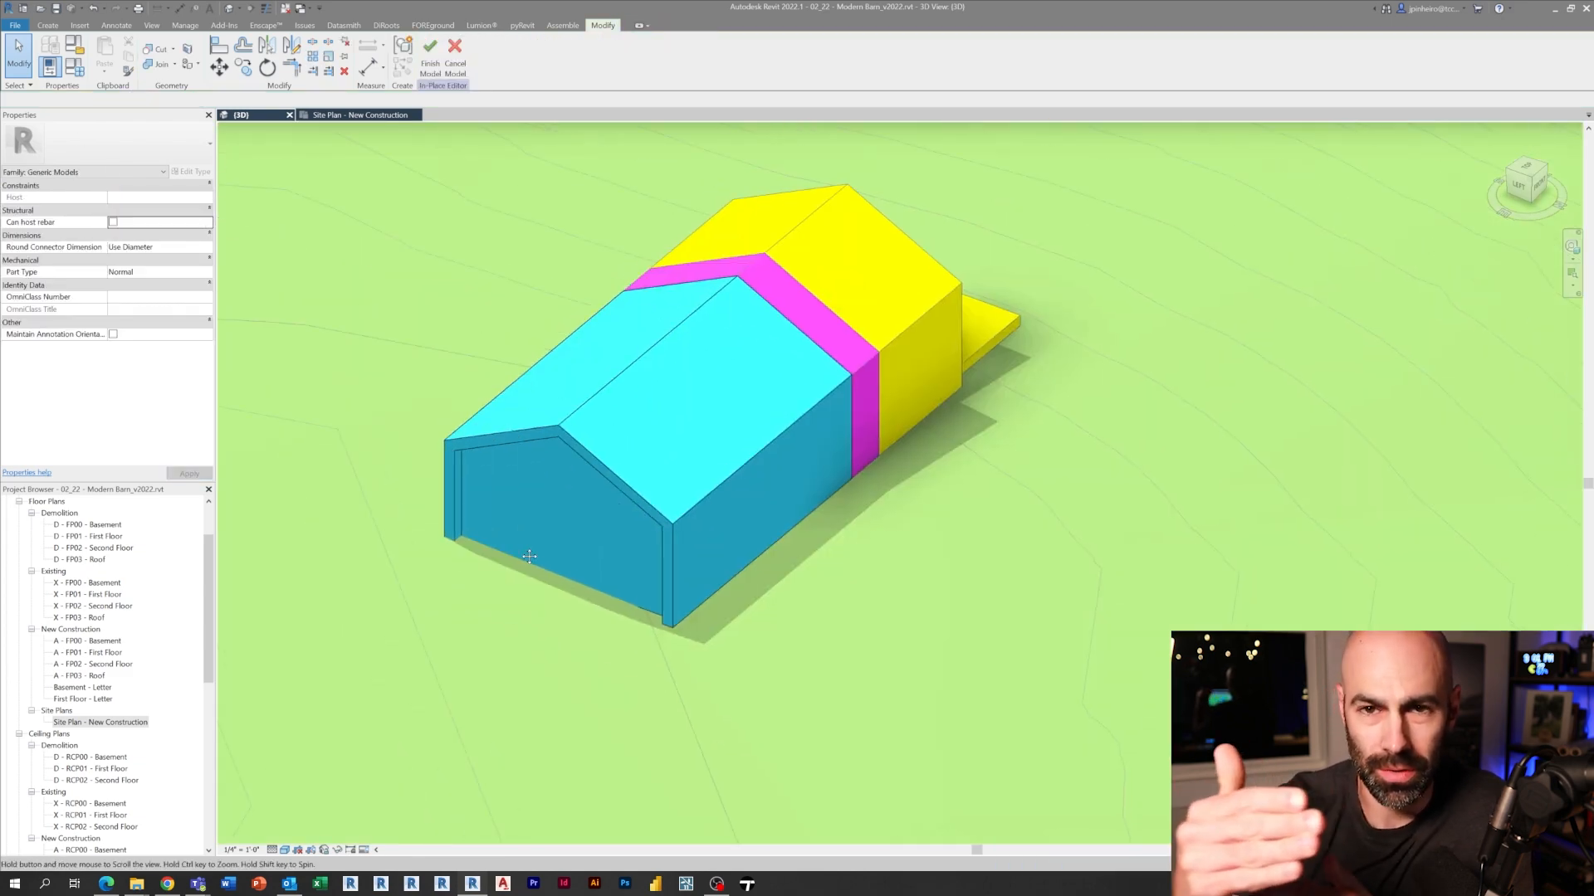
Offset the sketch line, close the outline at the corner and finish the thin overhang extrusion.
{"action": "middle_click_drag", "start_coordinate": [796, 474], "coordinate": [944, 454], "text": "shift"}
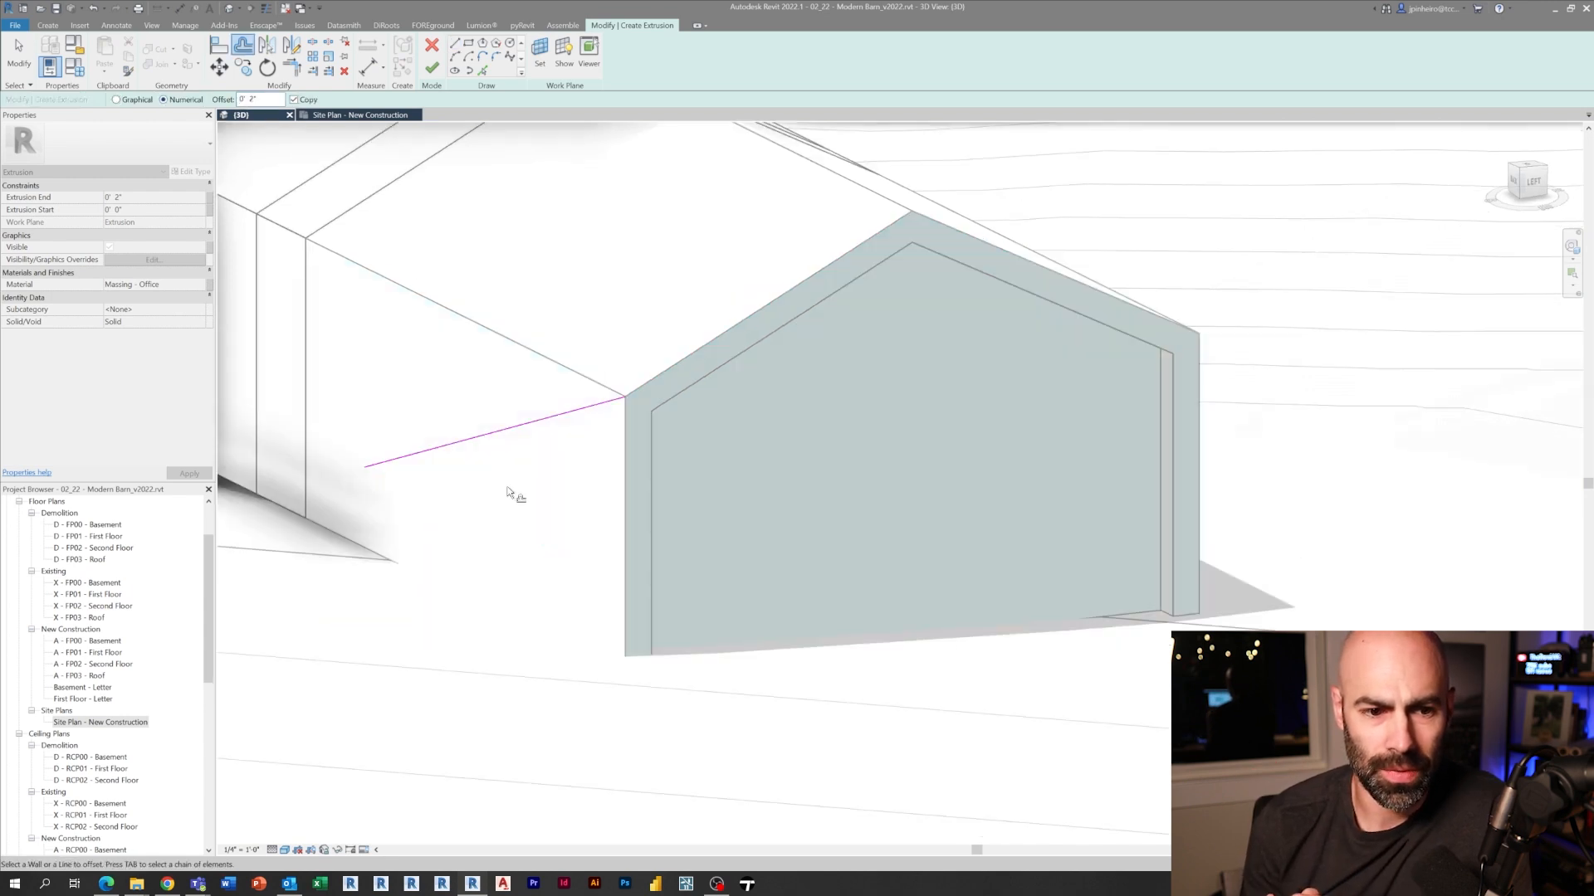
{"action": "left_click", "coordinate": [474, 446]}
{"action": "scroll", "coordinate": [574, 298], "scroll_direction": "up", "scroll_amount": 1}
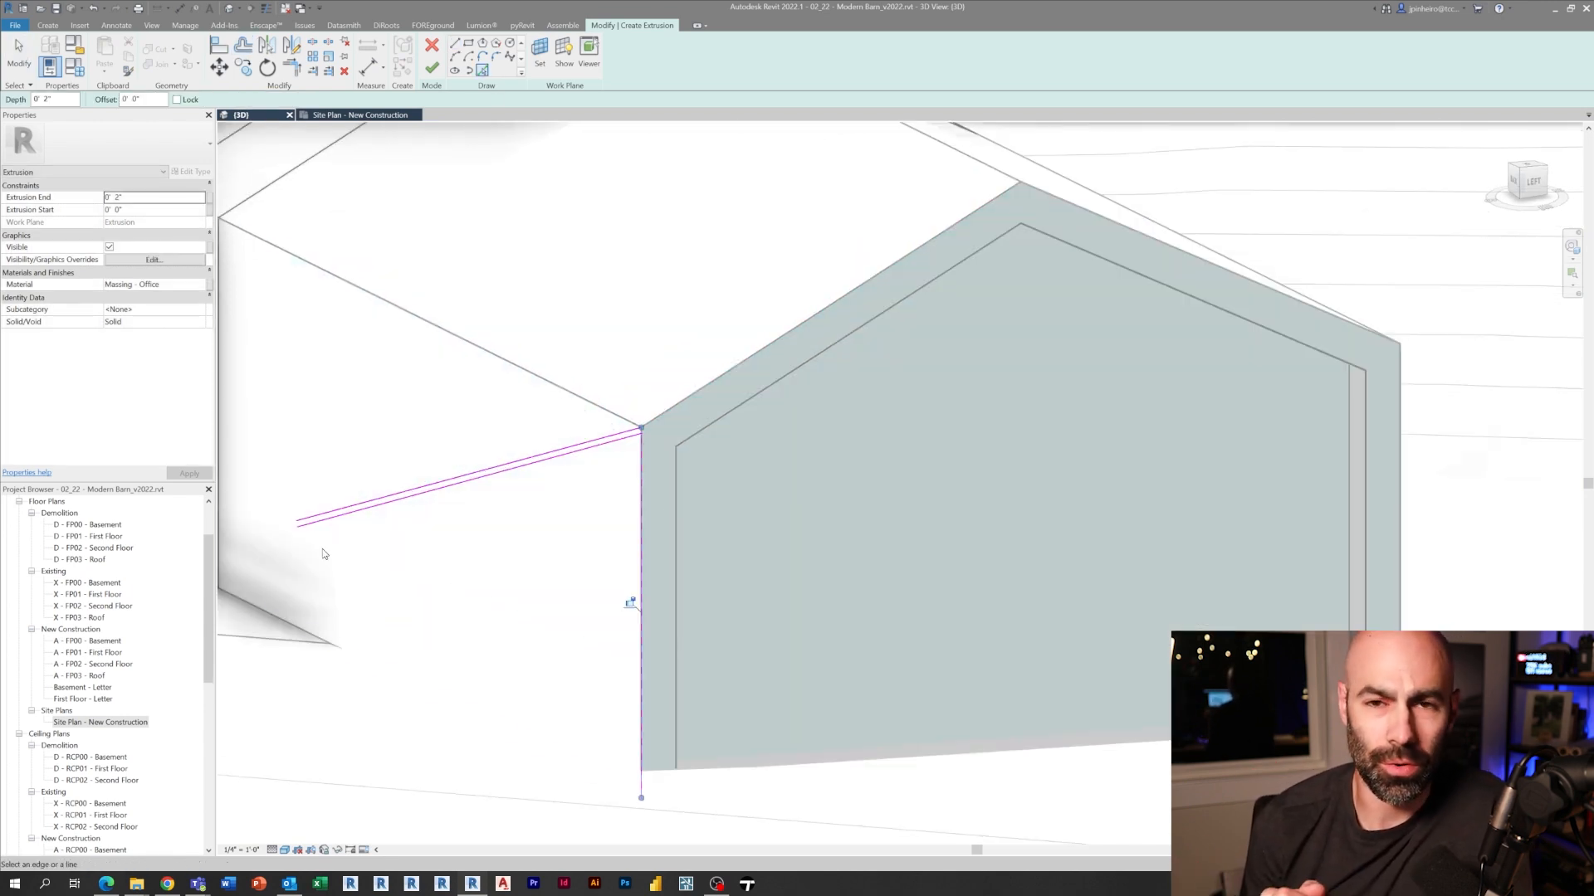
{"action": "scroll", "coordinate": [373, 511], "scroll_direction": "up", "scroll_amount": 2}
{"action": "middle_click_drag", "start_coordinate": [914, 361], "coordinate": [722, 448]}
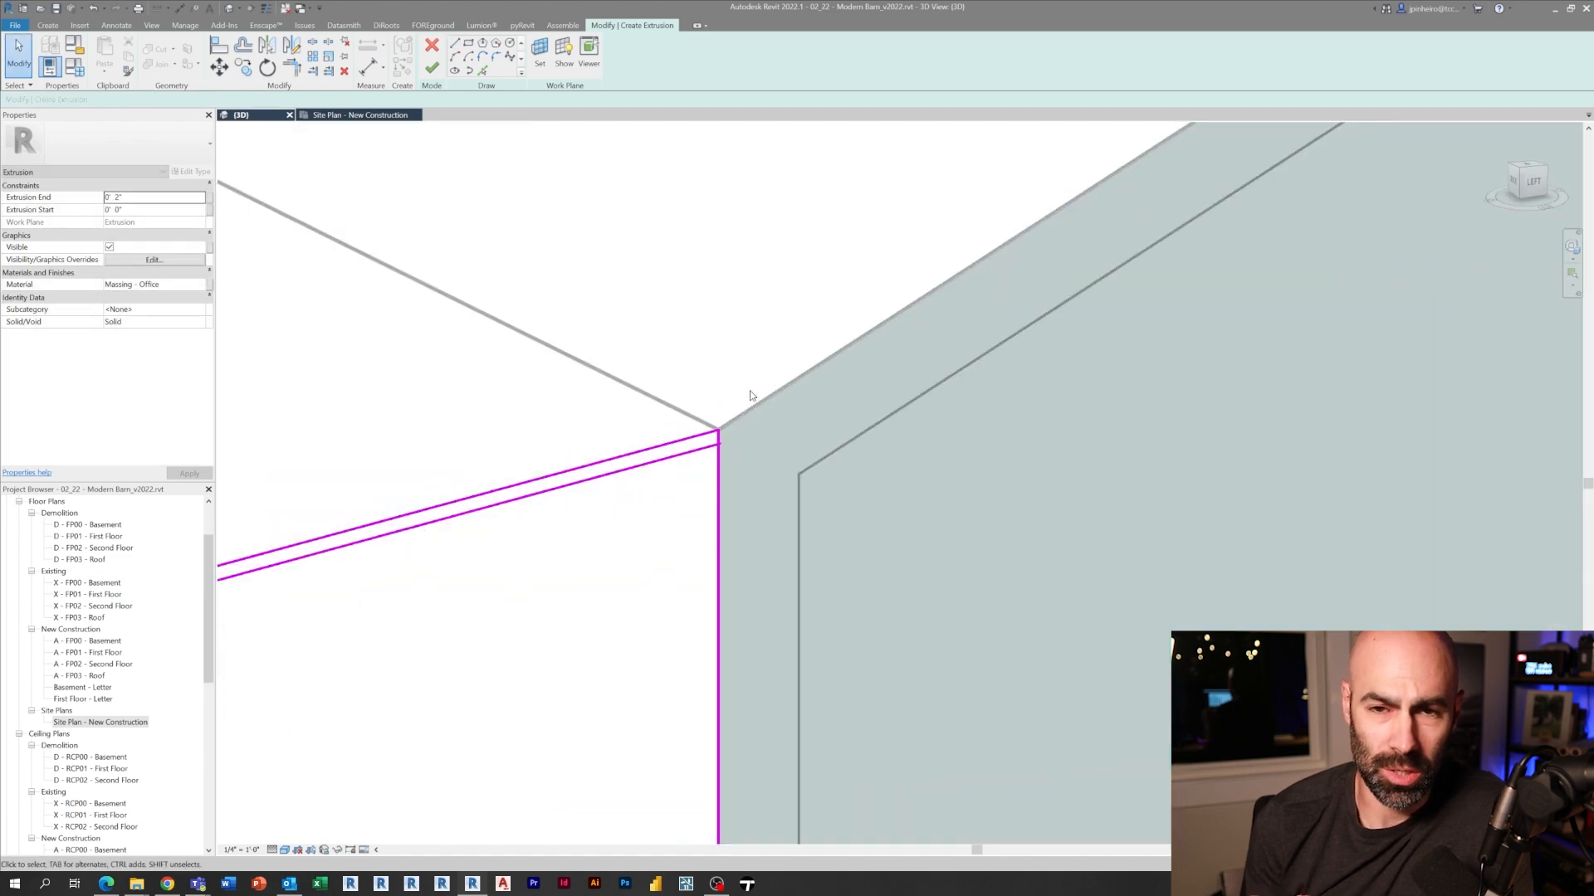
{"action": "left_click", "coordinate": [711, 459]}
{"action": "scroll", "coordinate": [698, 436], "scroll_direction": "down", "scroll_amount": 5}
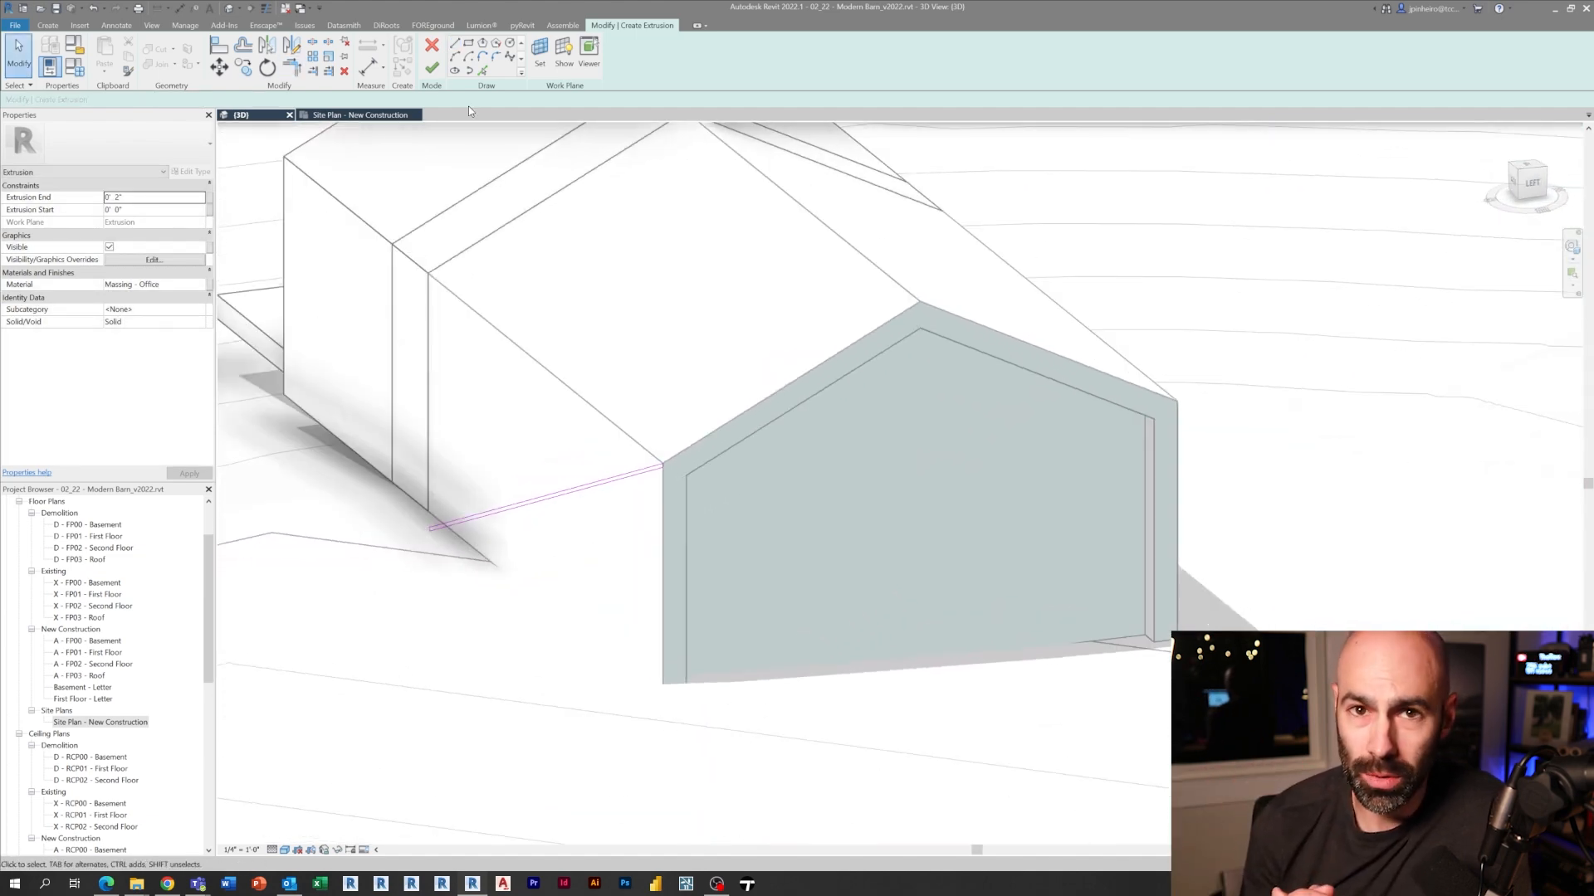
{"action": "left_click", "coordinate": [431, 65]}
Give the overhang the Massing - Flex Garage material and inspect it over the whole site.
{"action": "middle_click_drag", "start_coordinate": [698, 499], "coordinate": [560, 499], "text": "shift"}
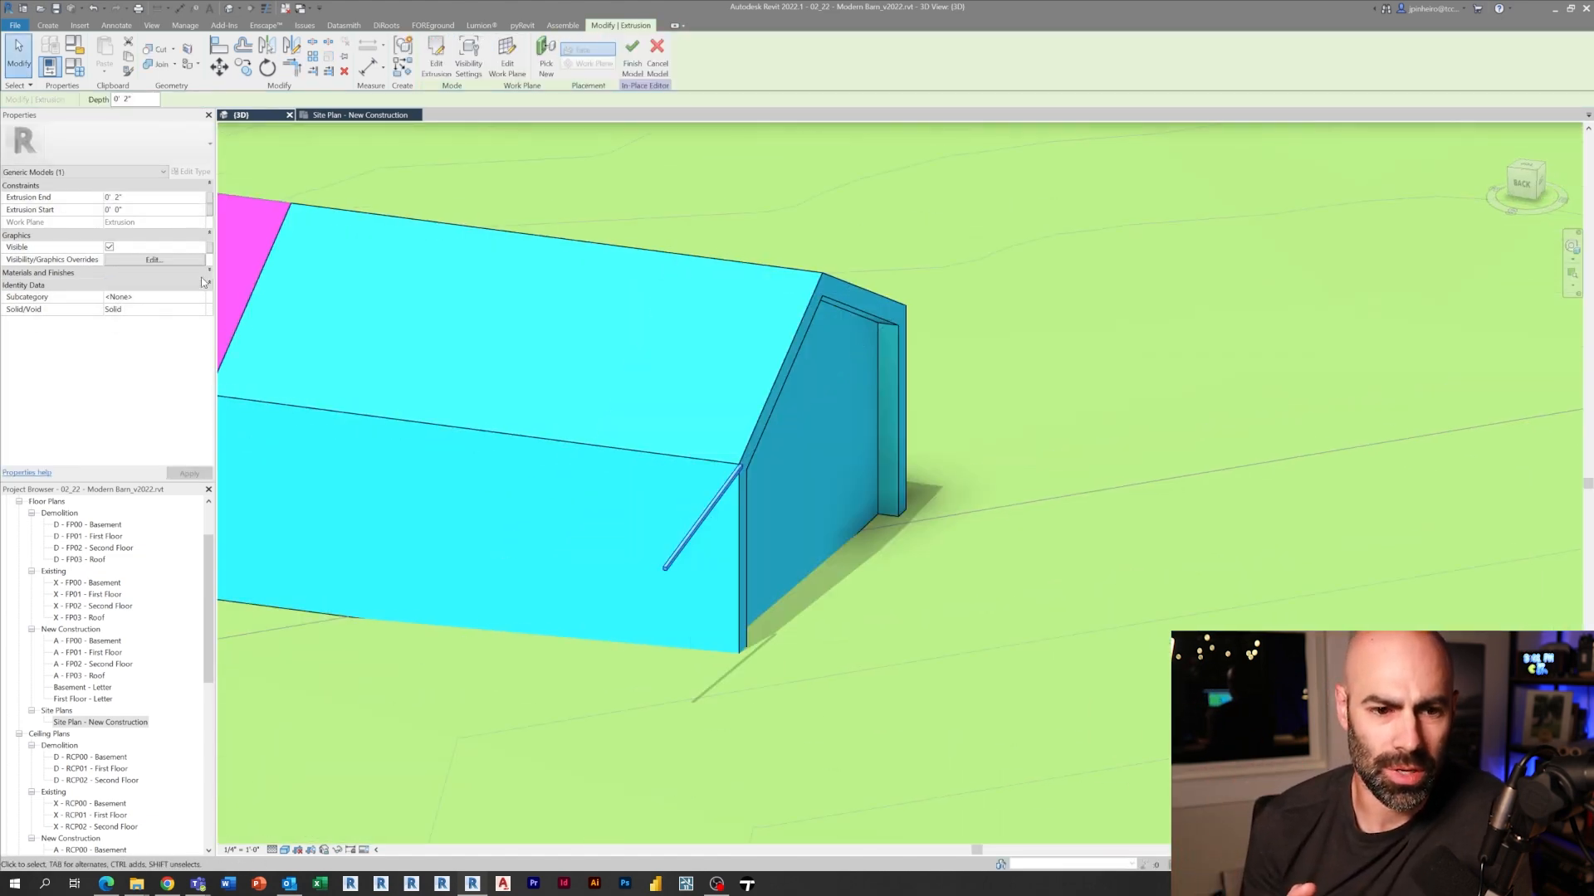
{"action": "left_click", "coordinate": [202, 285]}
{"action": "left_click", "coordinate": [186, 495]}
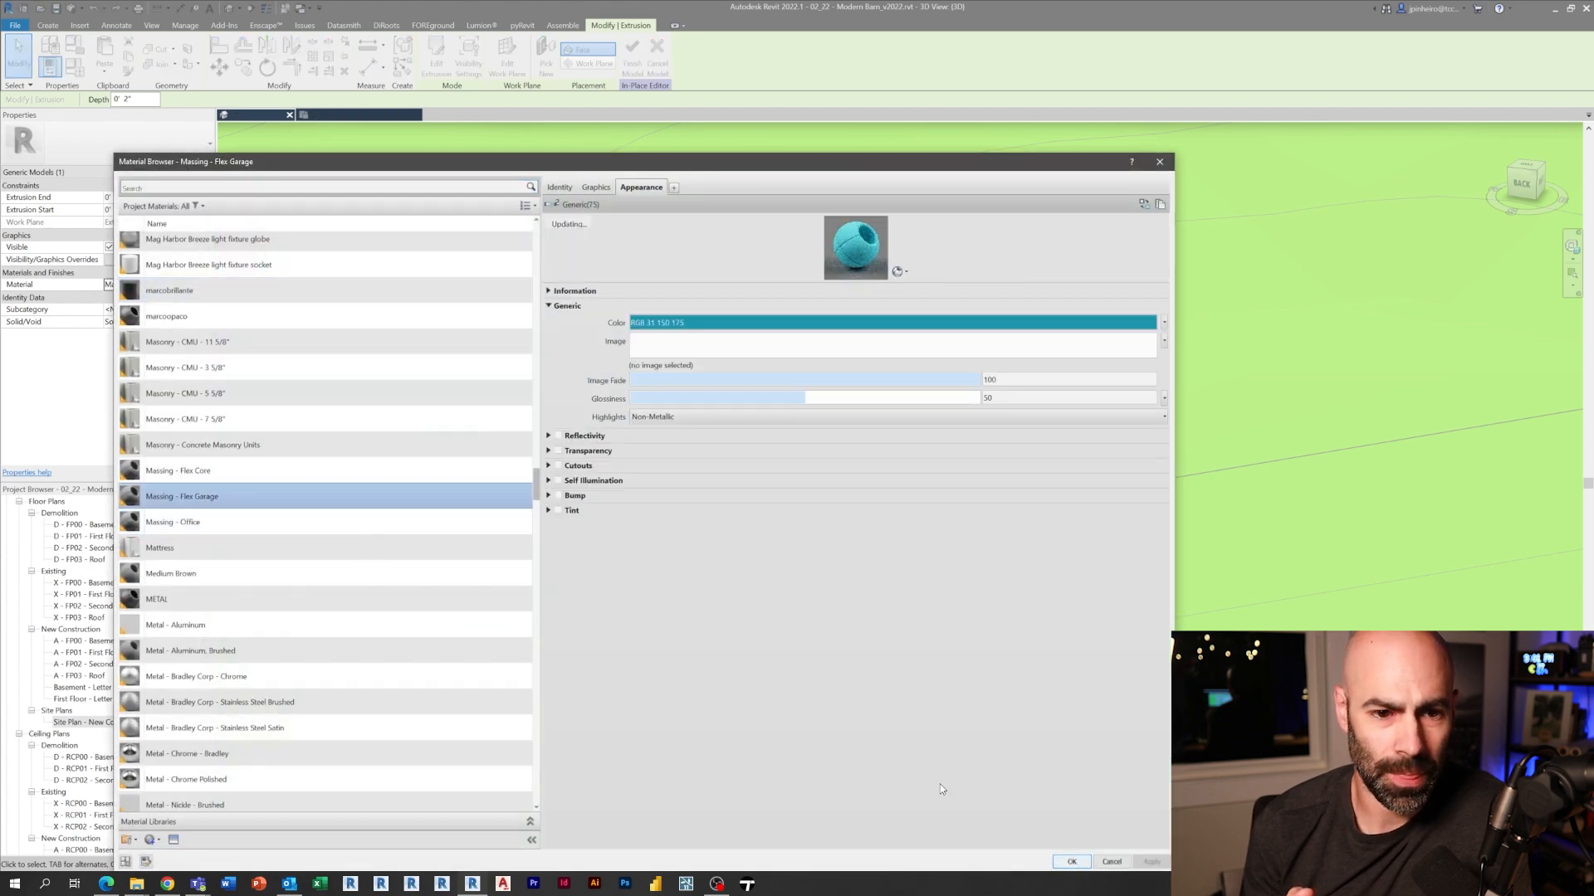
{"action": "key", "text": "Return"}
{"action": "mouse_move", "coordinate": [748, 560]}
{"action": "middle_mouse_down", "text": "shift"}
{"action": "mouse_move", "coordinate": [701, 541]}
{"action": "mouse_move", "coordinate": [698, 505]}
{"action": "mouse_move", "coordinate": [892, 487]}
{"action": "mouse_move", "coordinate": [1112, 558]}
{"action": "mouse_move", "coordinate": [684, 576]}
{"action": "middle_mouse_up", "text": "shift"}
{"action": "scroll", "coordinate": [701, 542], "scroll_direction": "down", "scroll_amount": 3}
{"action": "key", "text": "Escape"}
{"action": "scroll", "coordinate": [893, 487], "scroll_direction": "up", "scroll_amount": 3}
{"action": "scroll", "coordinate": [892, 486], "scroll_direction": "down", "scroll_amount": 3}
{"action": "mouse_move", "coordinate": [1553, 113]}
{"action": "middle_mouse_down", "text": "shift"}
{"action": "mouse_move", "coordinate": [1200, 416]}
{"action": "mouse_move", "coordinate": [582, 584]}
{"action": "middle_mouse_up", "text": "shift"}
{"action": "scroll", "coordinate": [665, 562], "scroll_direction": "up", "scroll_amount": 3}
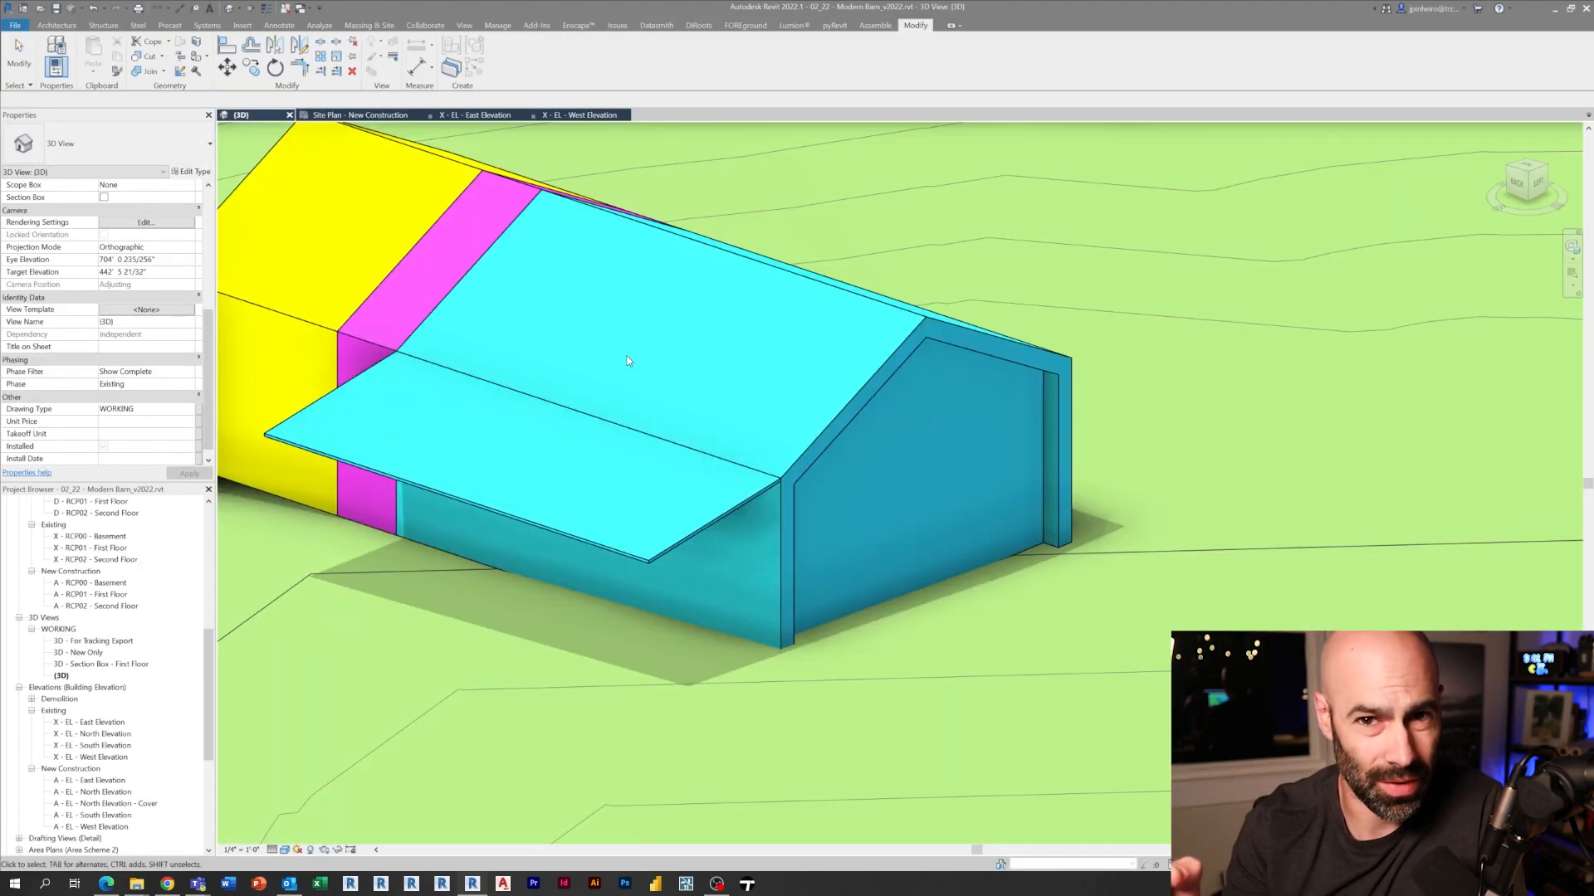
Add the massing to the selection, apply the New Construction phase to the view and start a dimension.
{"action": "left_click", "coordinate": [638, 353], "text": "ctrl"}
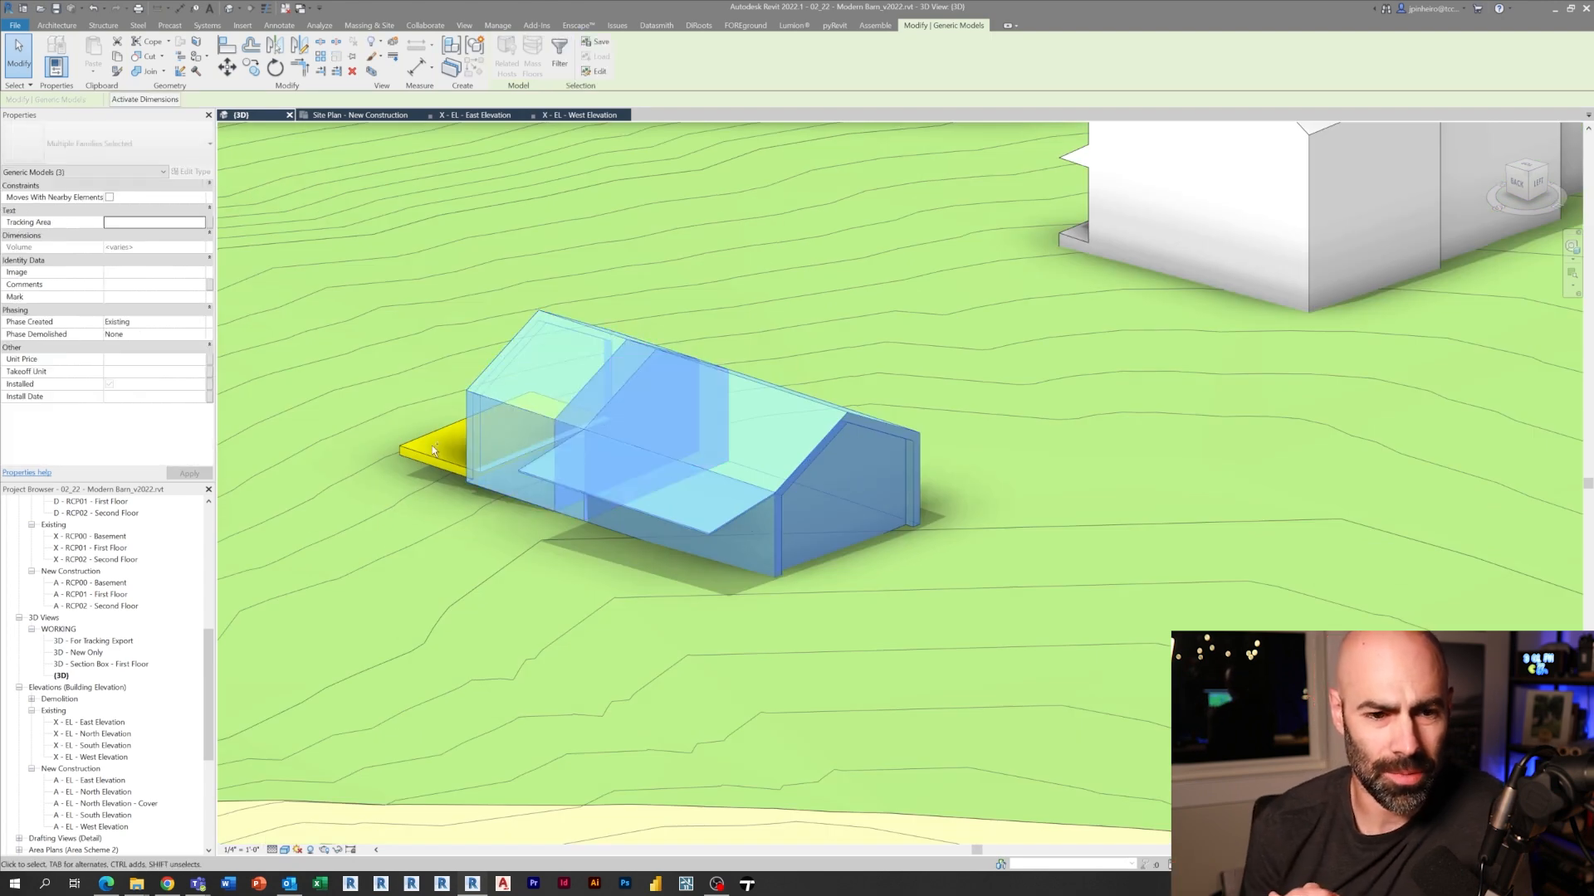
{"action": "left_click", "coordinate": [188, 475]}
{"action": "scroll", "coordinate": [471, 464], "scroll_direction": "down", "scroll_amount": 5}
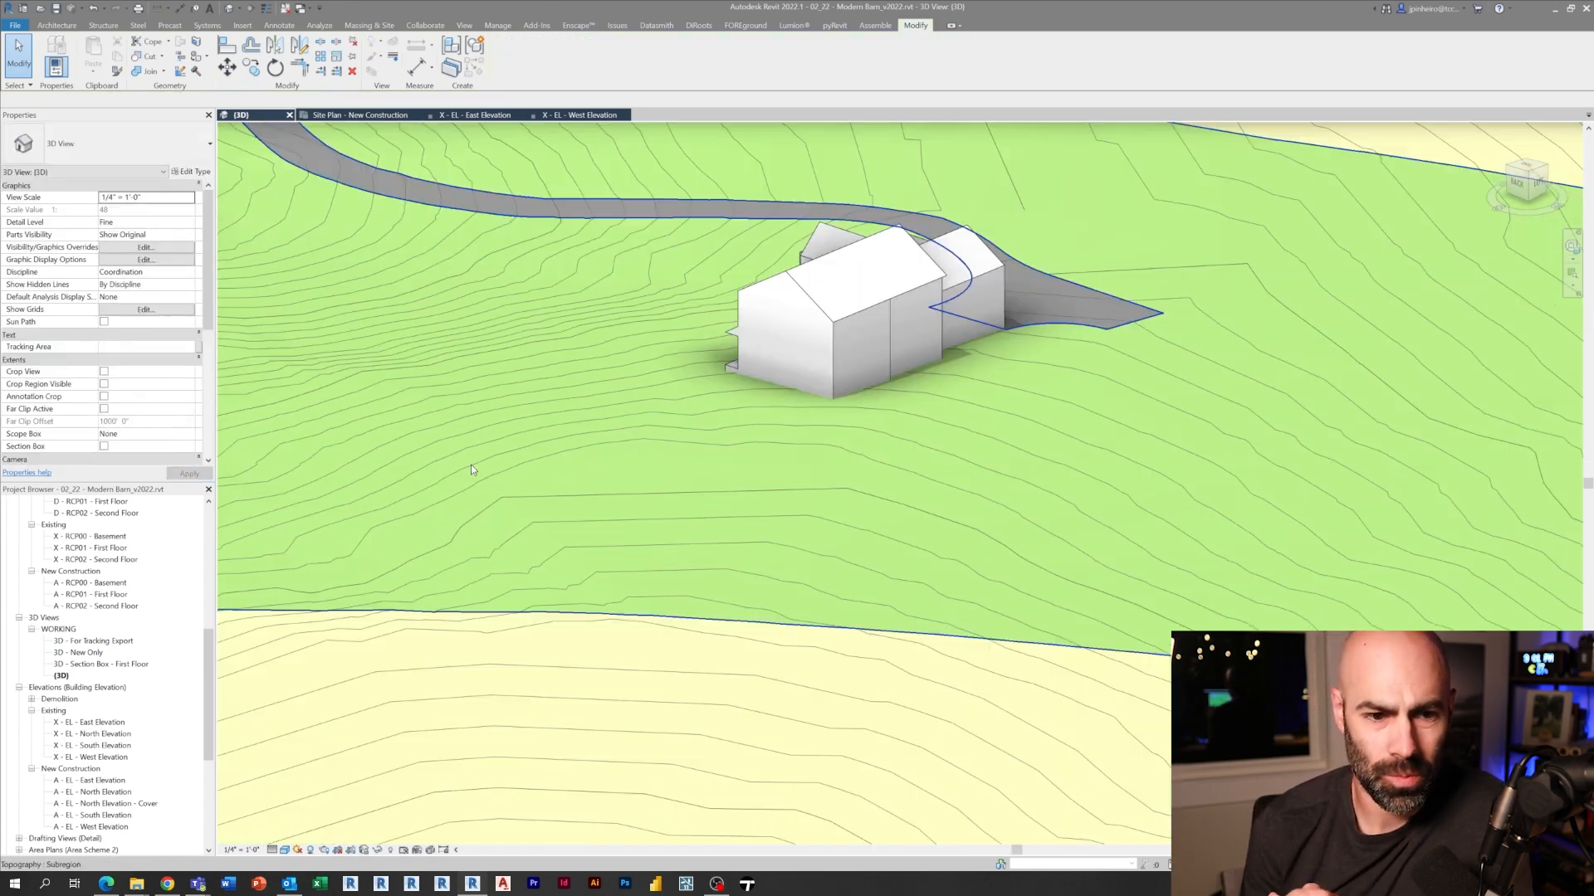
{"action": "scroll", "coordinate": [472, 464], "scroll_direction": "up", "scroll_amount": 2}
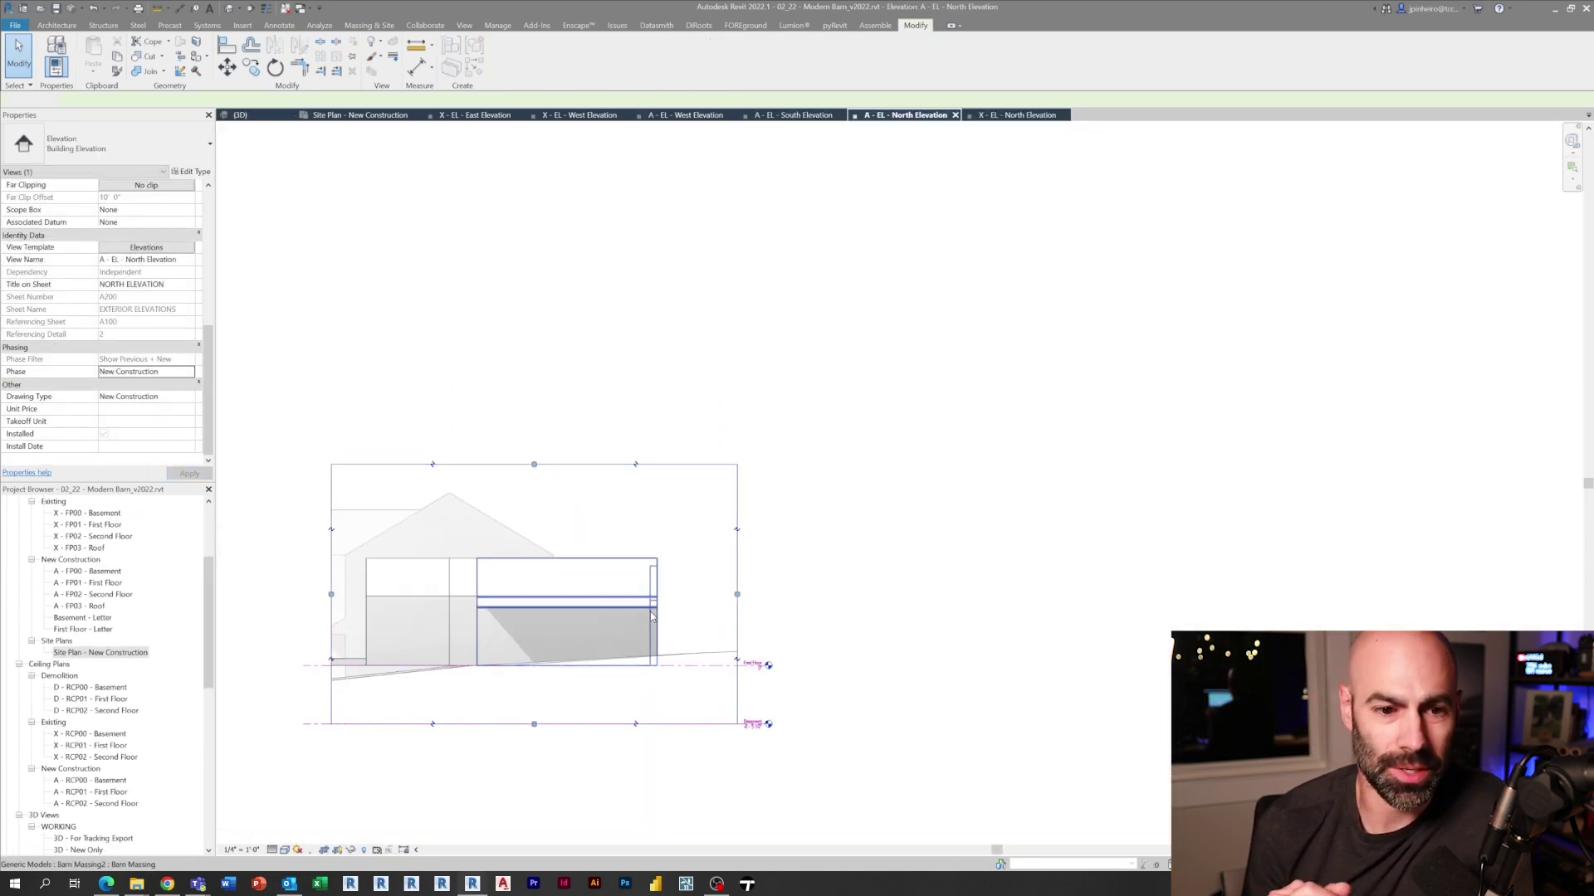
{"action": "scroll", "coordinate": [677, 470], "scroll_direction": "up", "scroll_amount": 3}
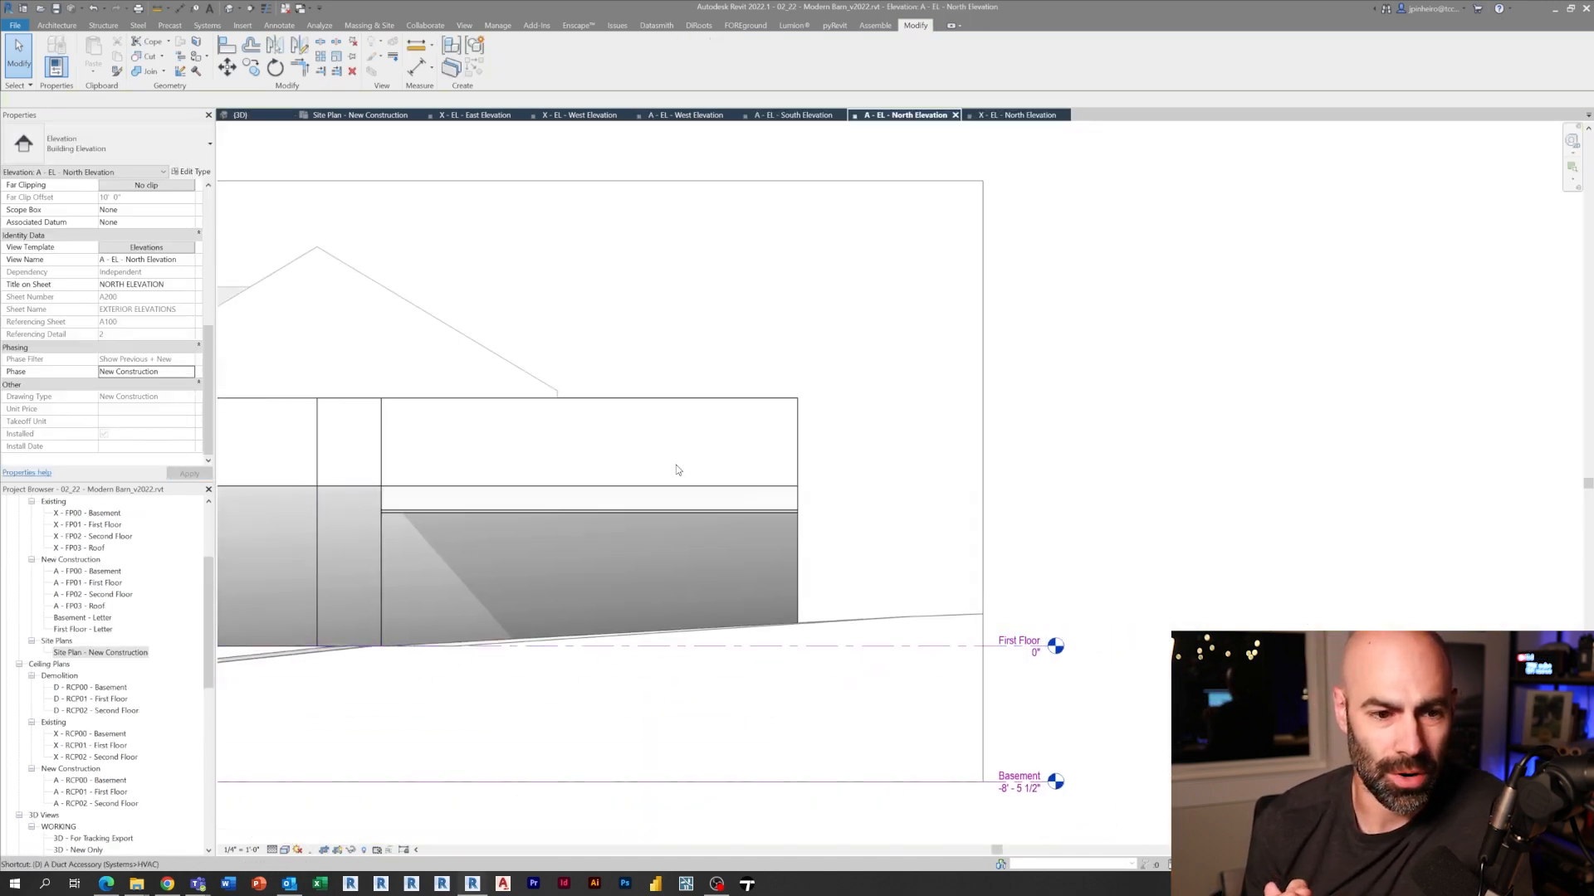
{"action": "key", "text": "d"}
{"action": "key", "text": "i"}
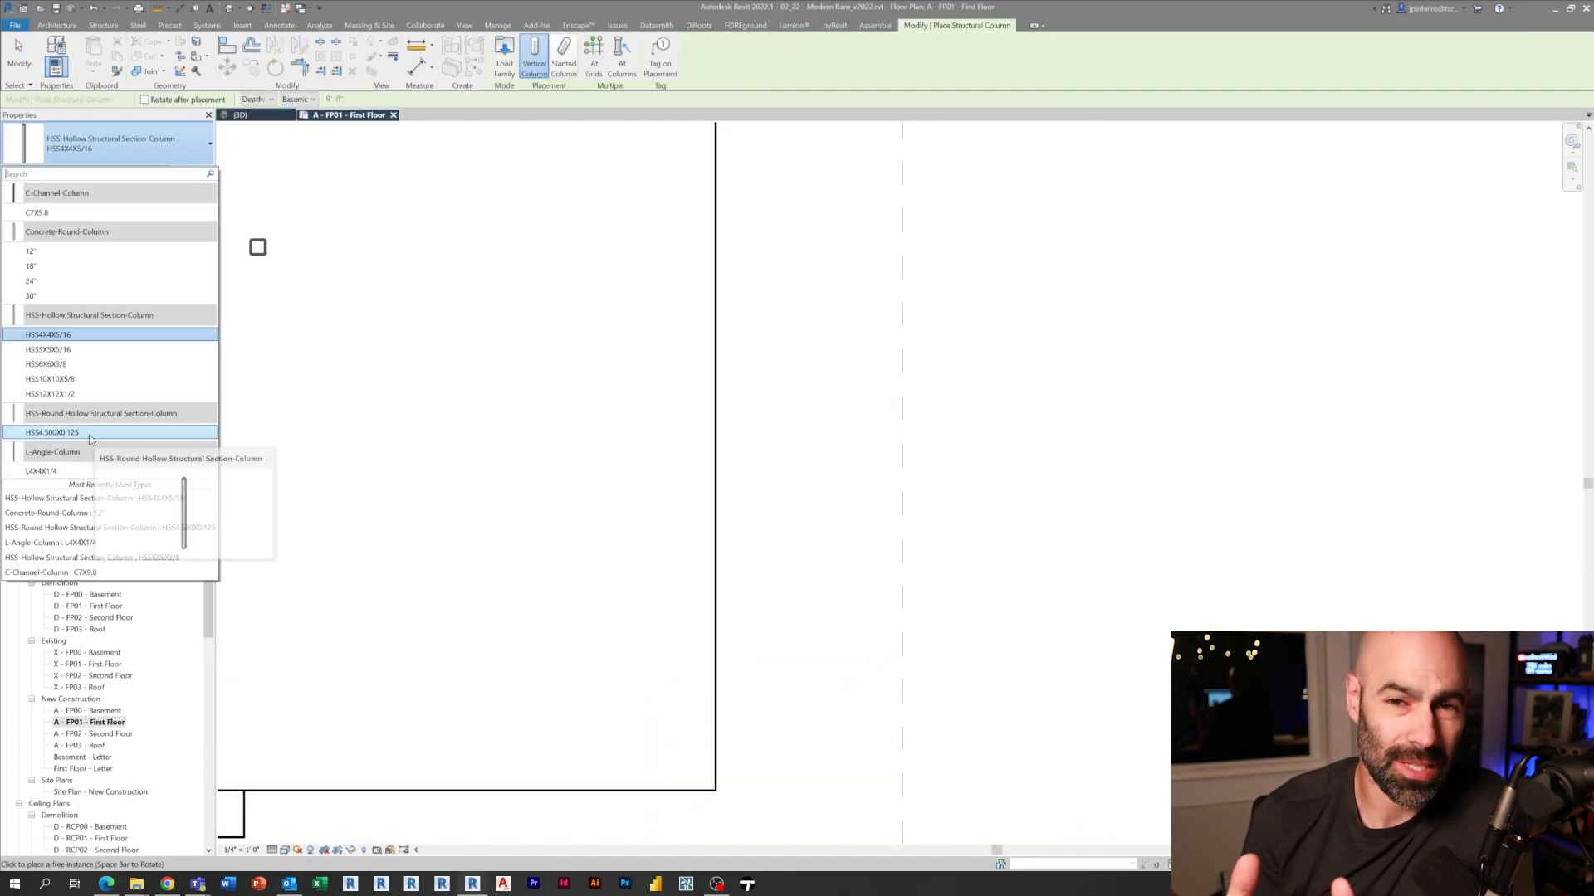
Place round HSS4.500X0.125 columns under the deck and select them along its edge.
{"action": "left_click", "coordinate": [88, 434]}
{"action": "scroll", "coordinate": [674, 744], "scroll_direction": "down", "scroll_amount": 2}
{"action": "key", "text": "Escape"}
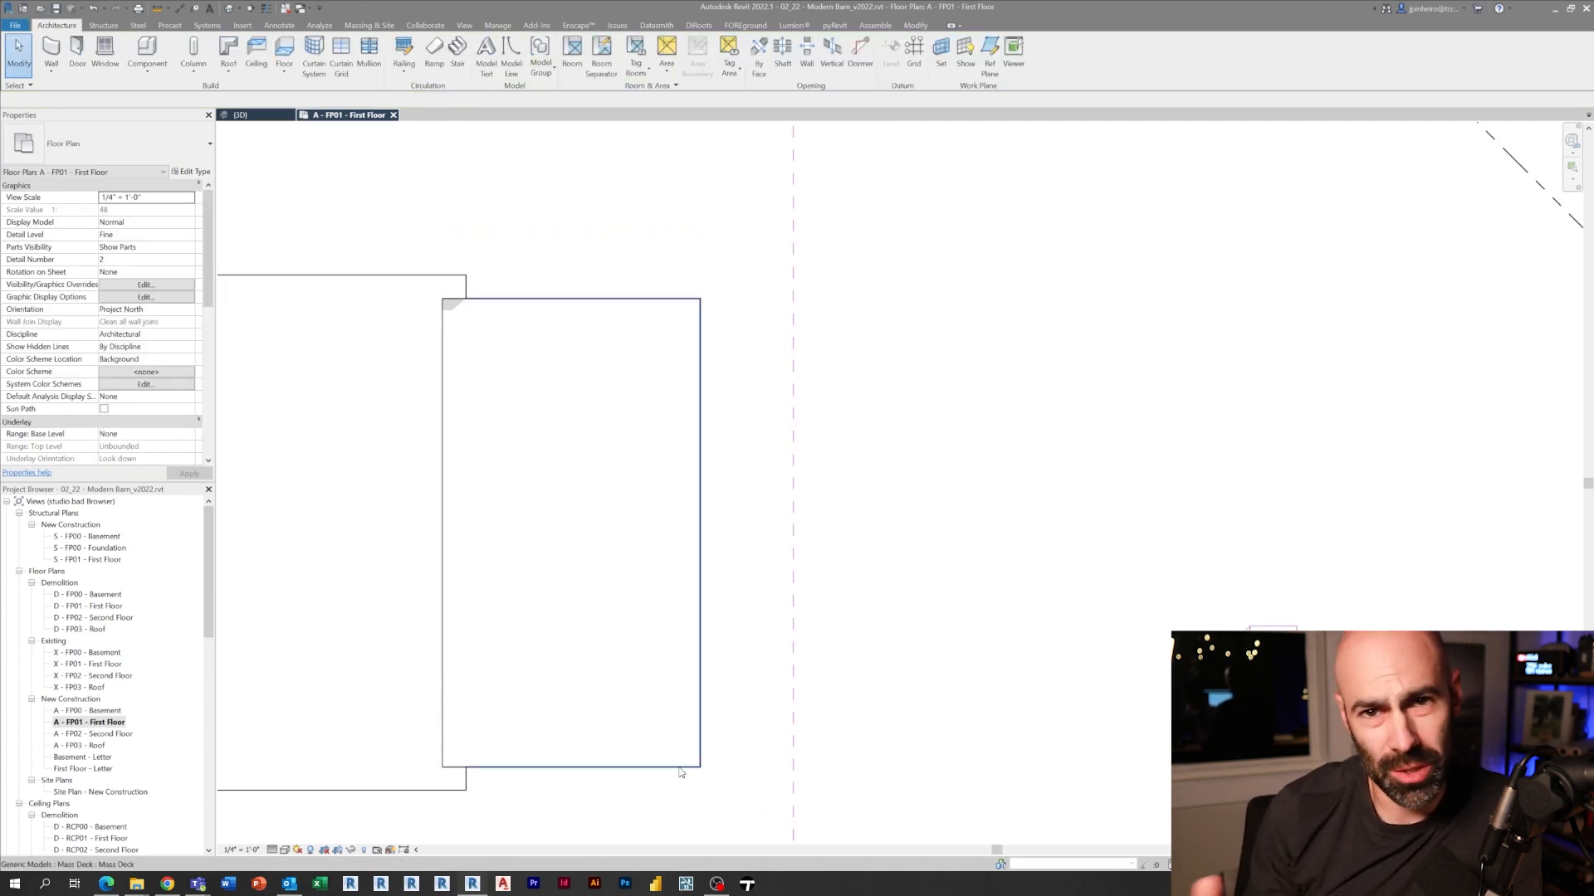
{"action": "left_click", "coordinate": [674, 751]}
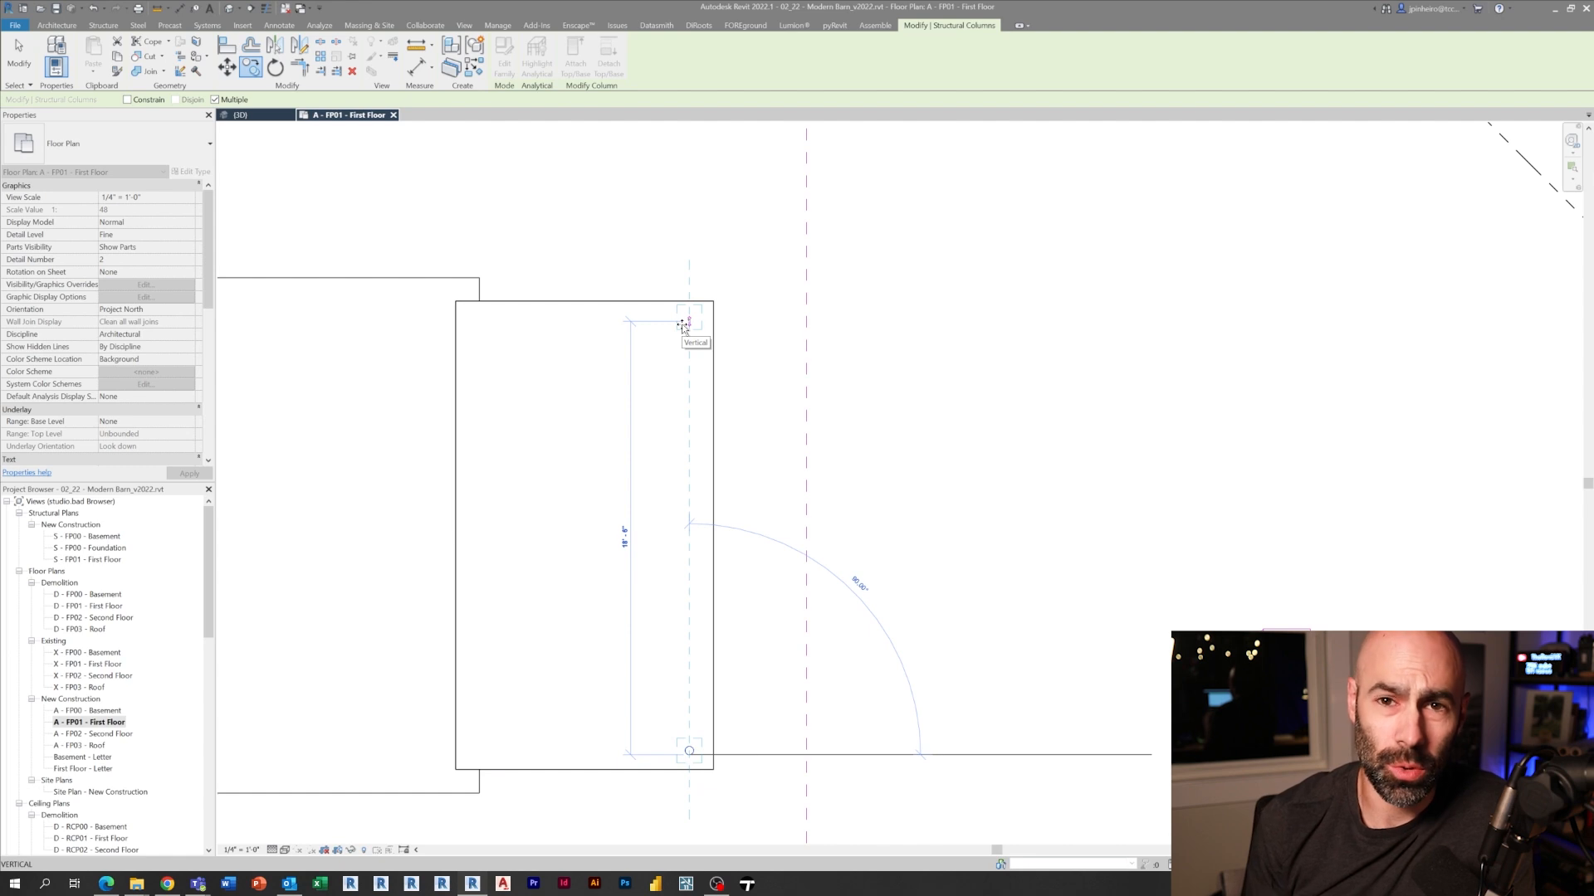
{"action": "key", "text": "Escape"}
{"action": "key", "text": "Escape"}
{"action": "scroll", "coordinate": [684, 324], "scroll_direction": "down", "scroll_amount": 1}
{"action": "left_click_drag", "start_coordinate": [630, 243], "coordinate": [803, 712]}
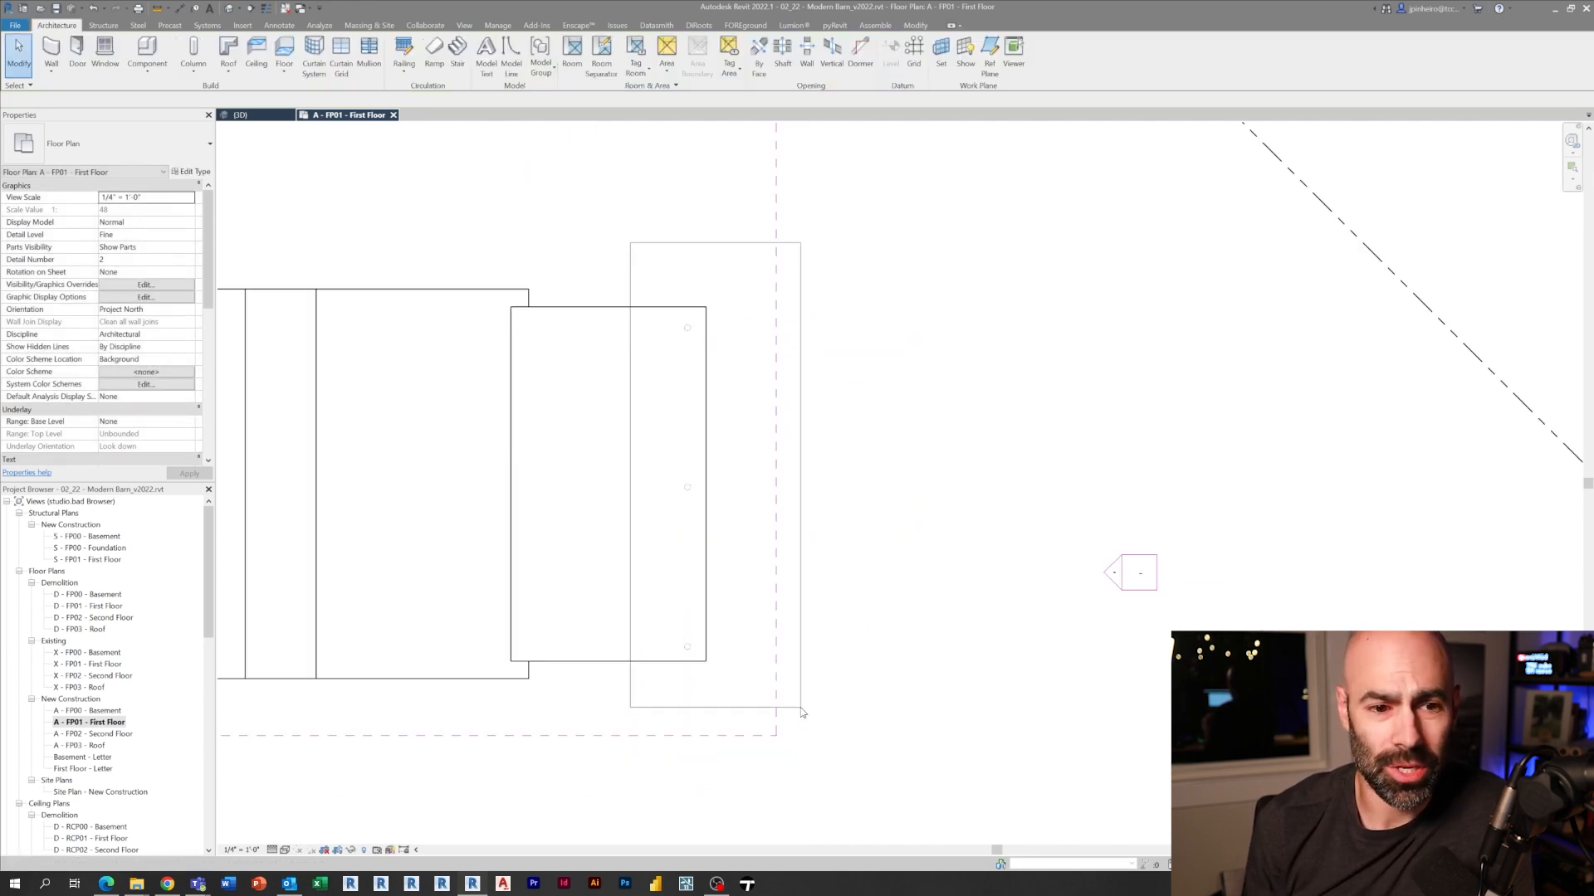
Check the deck columns in the East Elevation and default 3D views.
{"action": "double_click", "coordinate": [1112, 571]}
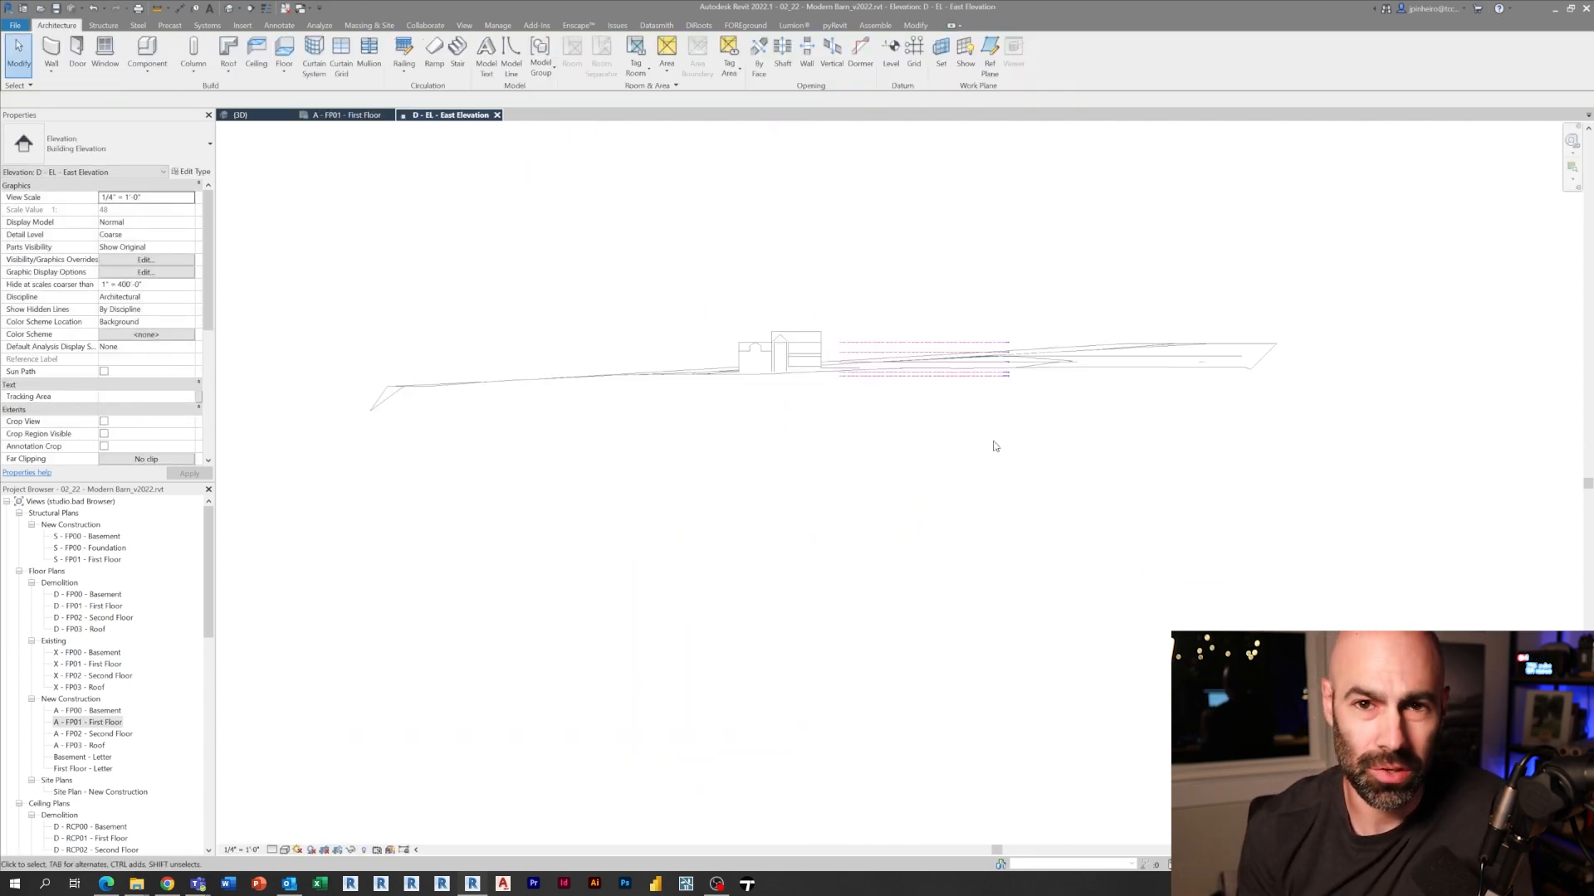
{"action": "scroll", "coordinate": [96, 699], "scroll_direction": "down", "scroll_amount": 5}
{"action": "double_click", "coordinate": [62, 687]}
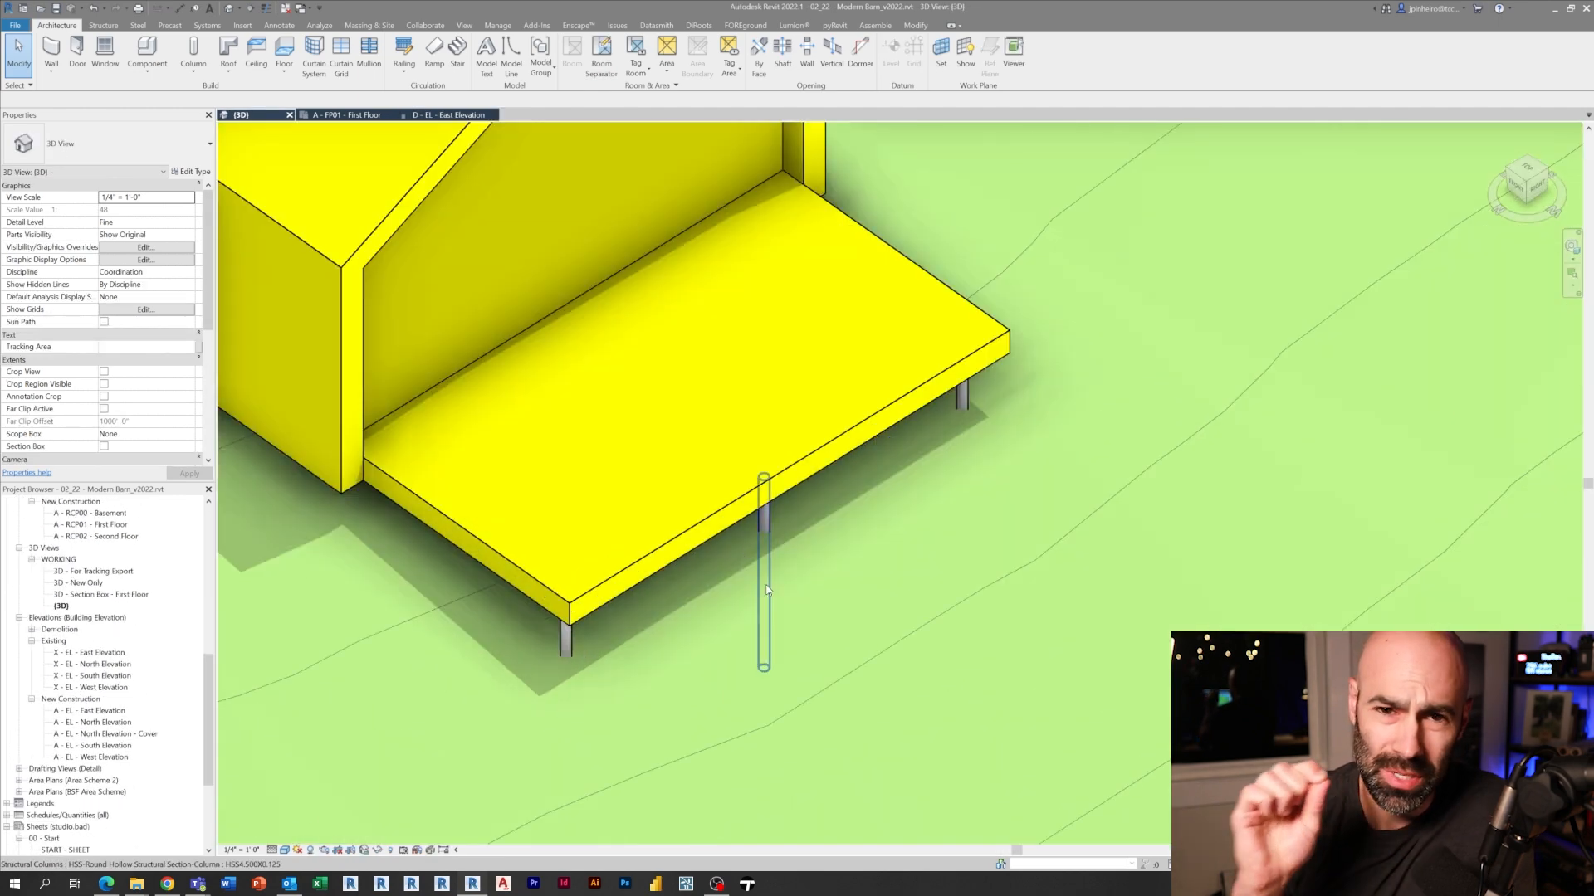
{"action": "scroll", "coordinate": [954, 508], "scroll_direction": "down", "scroll_amount": 2}
{"action": "scroll", "coordinate": [954, 509], "scroll_direction": "up", "scroll_amount": 3}
{"action": "middle_click_drag", "start_coordinate": [955, 508], "coordinate": [872, 623], "text": "shift"}
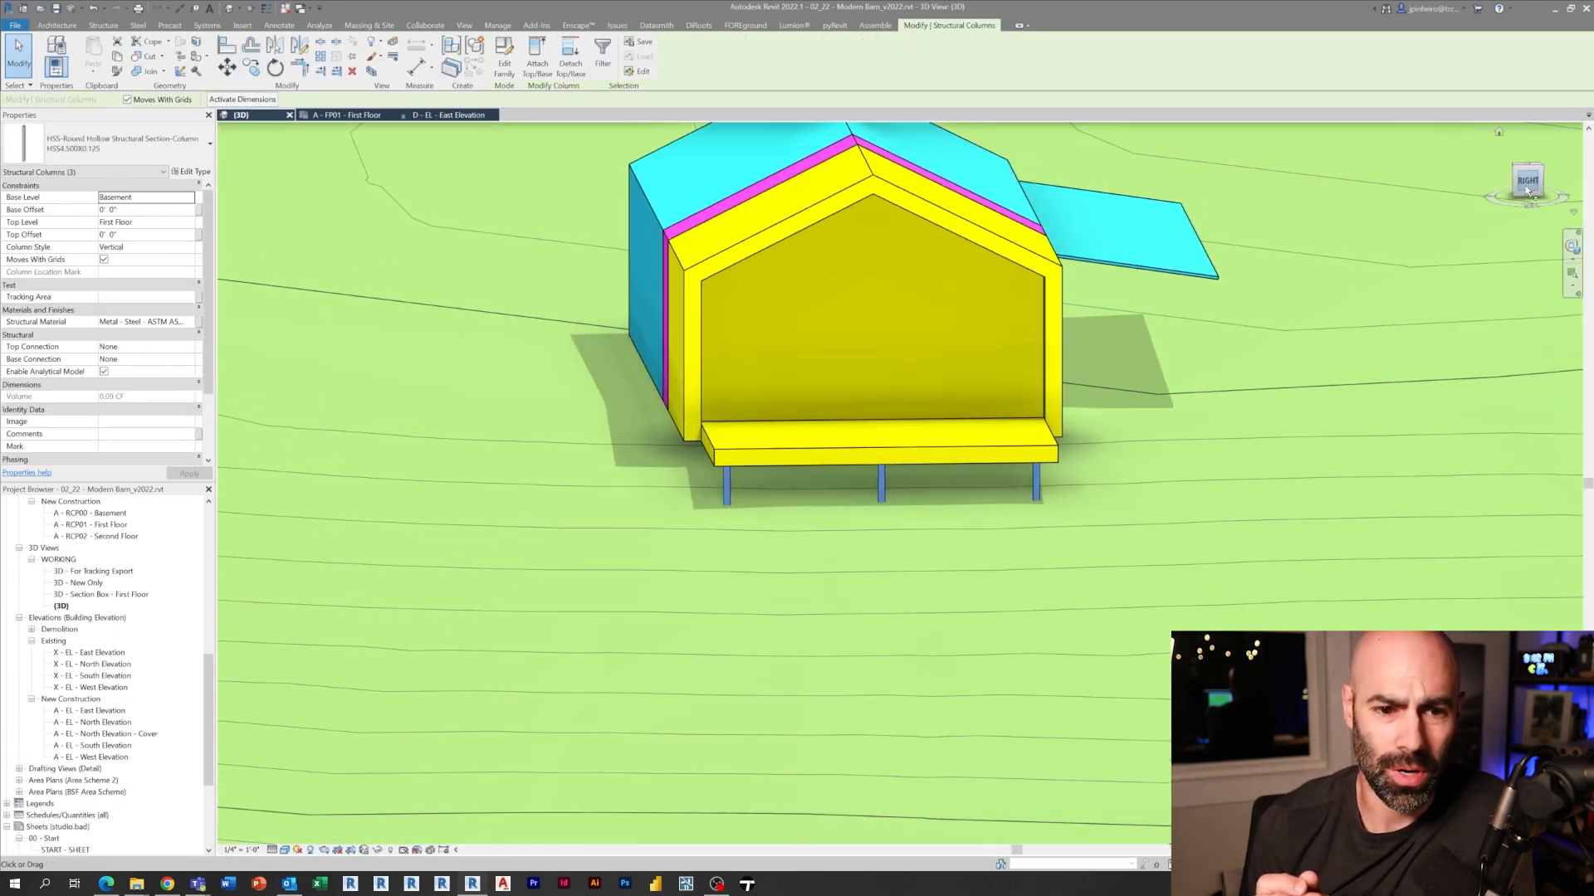
{"action": "scroll", "coordinate": [853, 673], "scroll_direction": "down", "scroll_amount": 3}
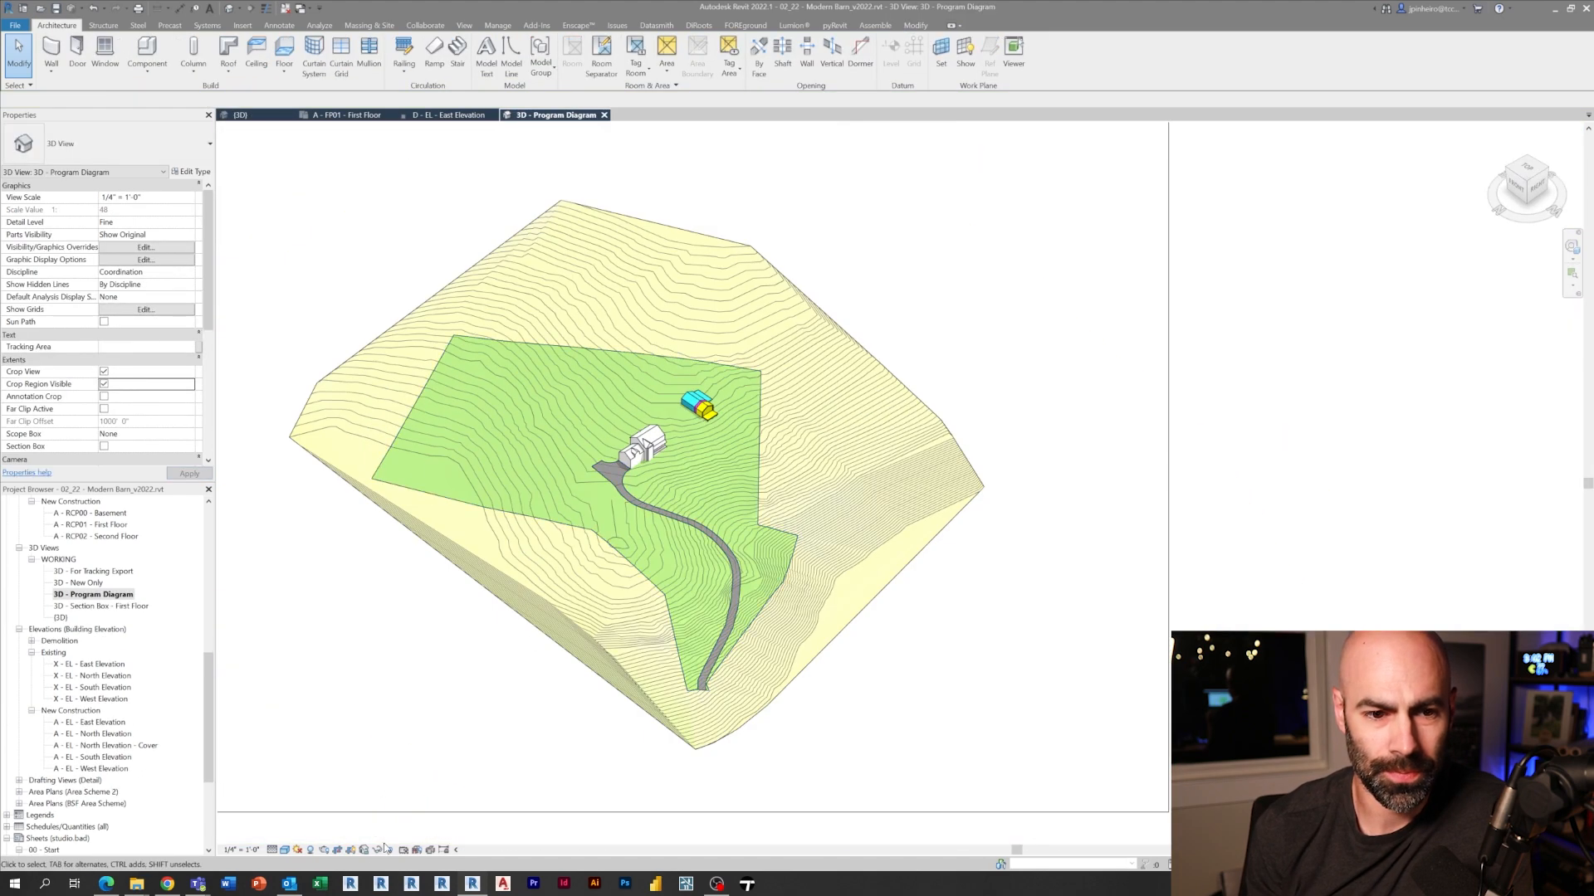
Pull the crop region's bottom, sides and top inward around the barn massing.
{"action": "left_click", "coordinate": [390, 816]}
{"action": "left_click_drag", "start_coordinate": [660, 811], "coordinate": [748, 476]}
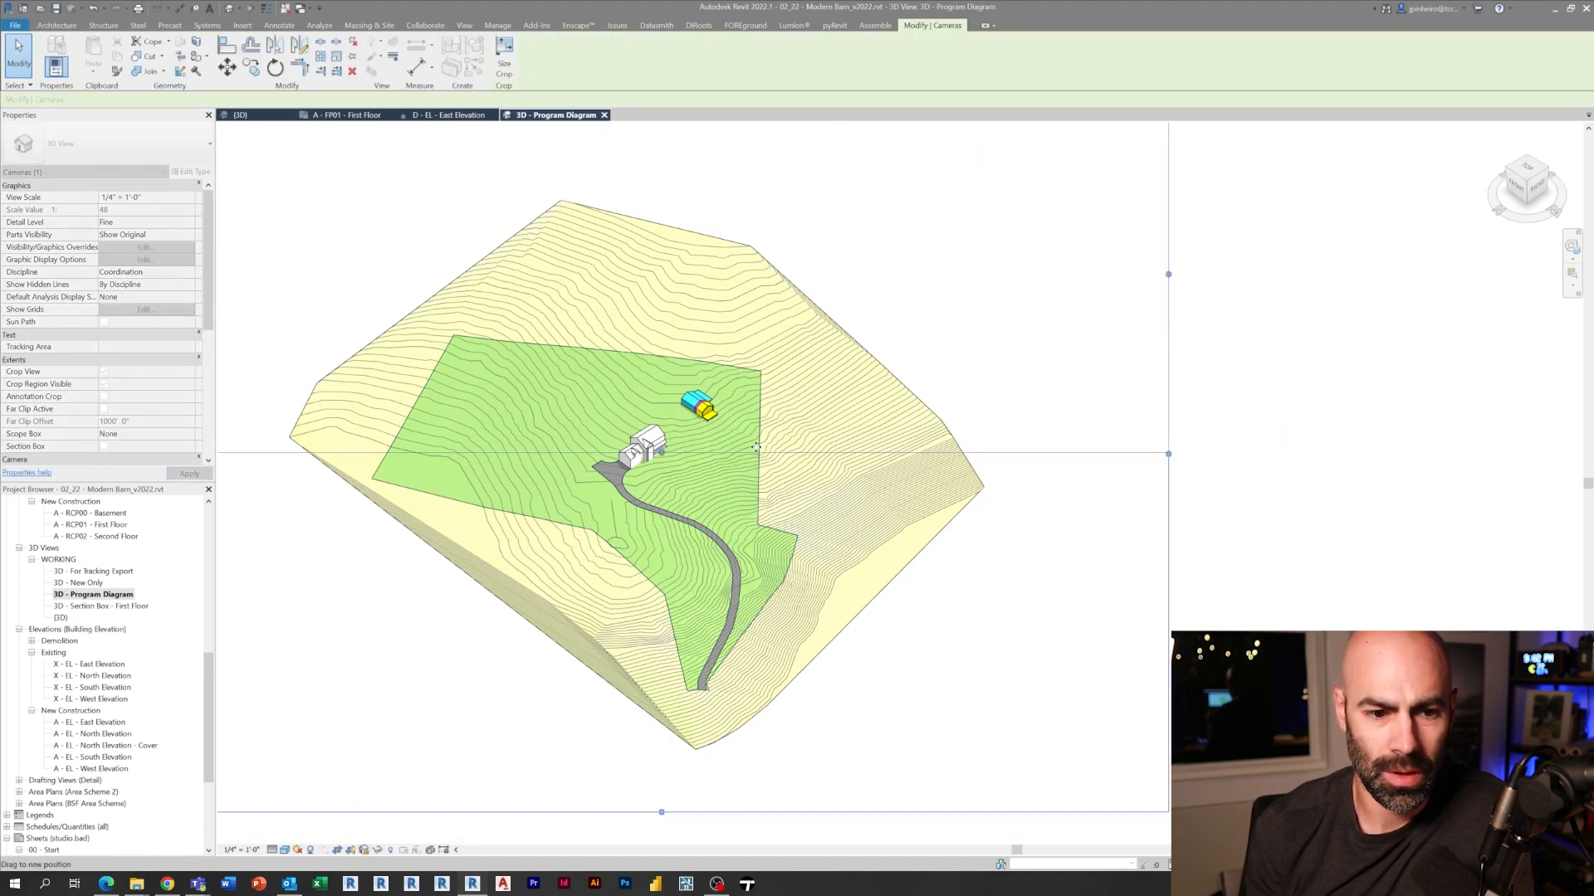
{"action": "left_click_drag", "start_coordinate": [583, 349], "coordinate": [623, 351]}
{"action": "left_click_drag", "start_coordinate": [1067, 333], "coordinate": [751, 335]}
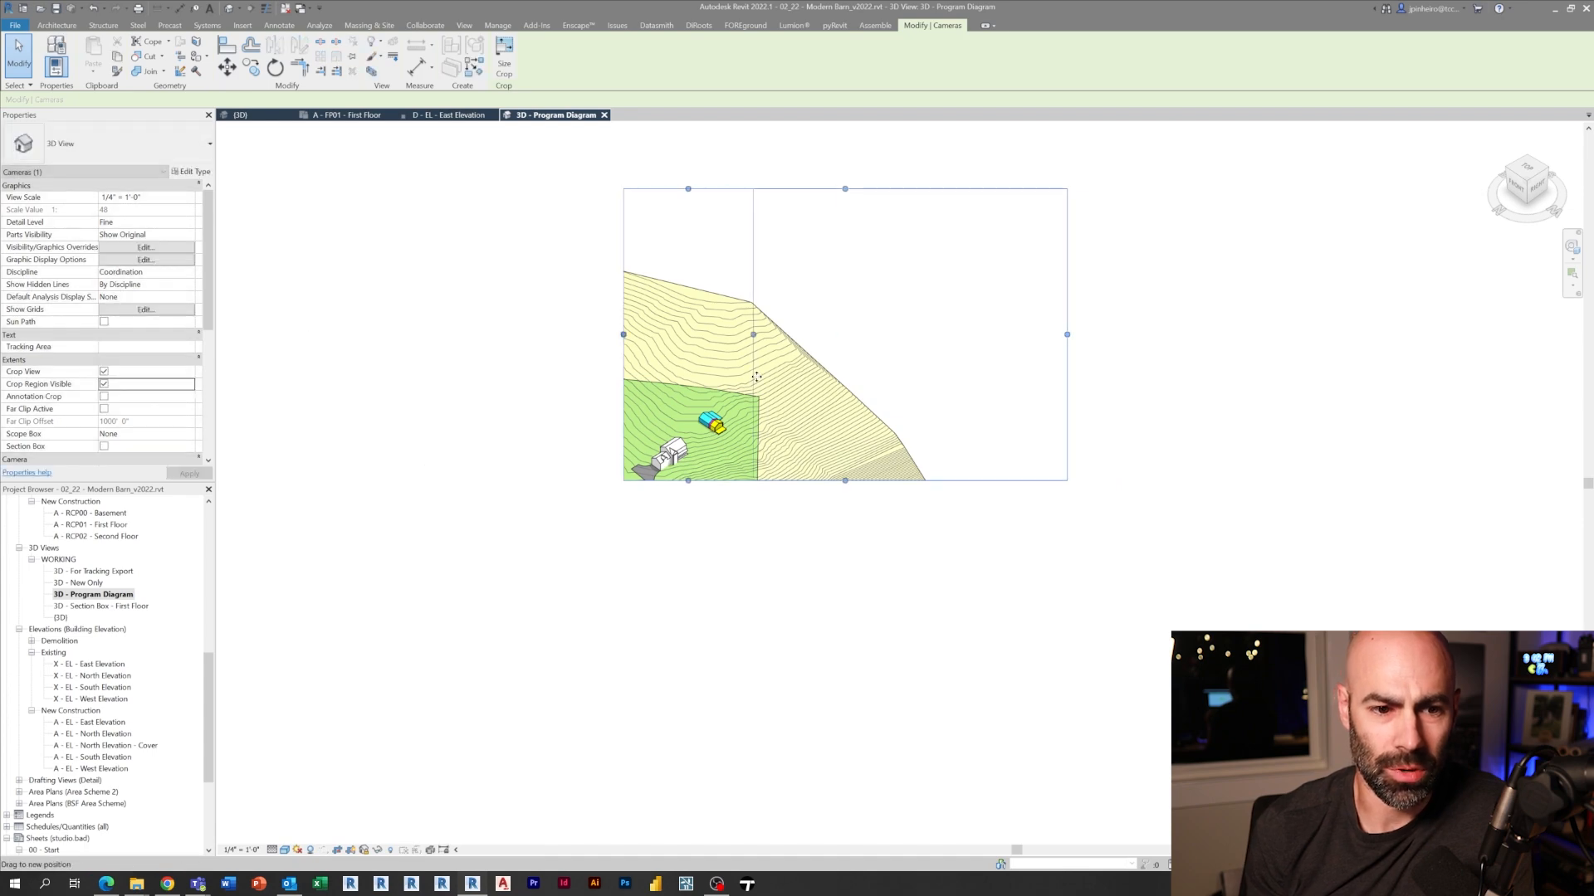
{"action": "left_click_drag", "start_coordinate": [624, 184], "coordinate": [624, 629]}
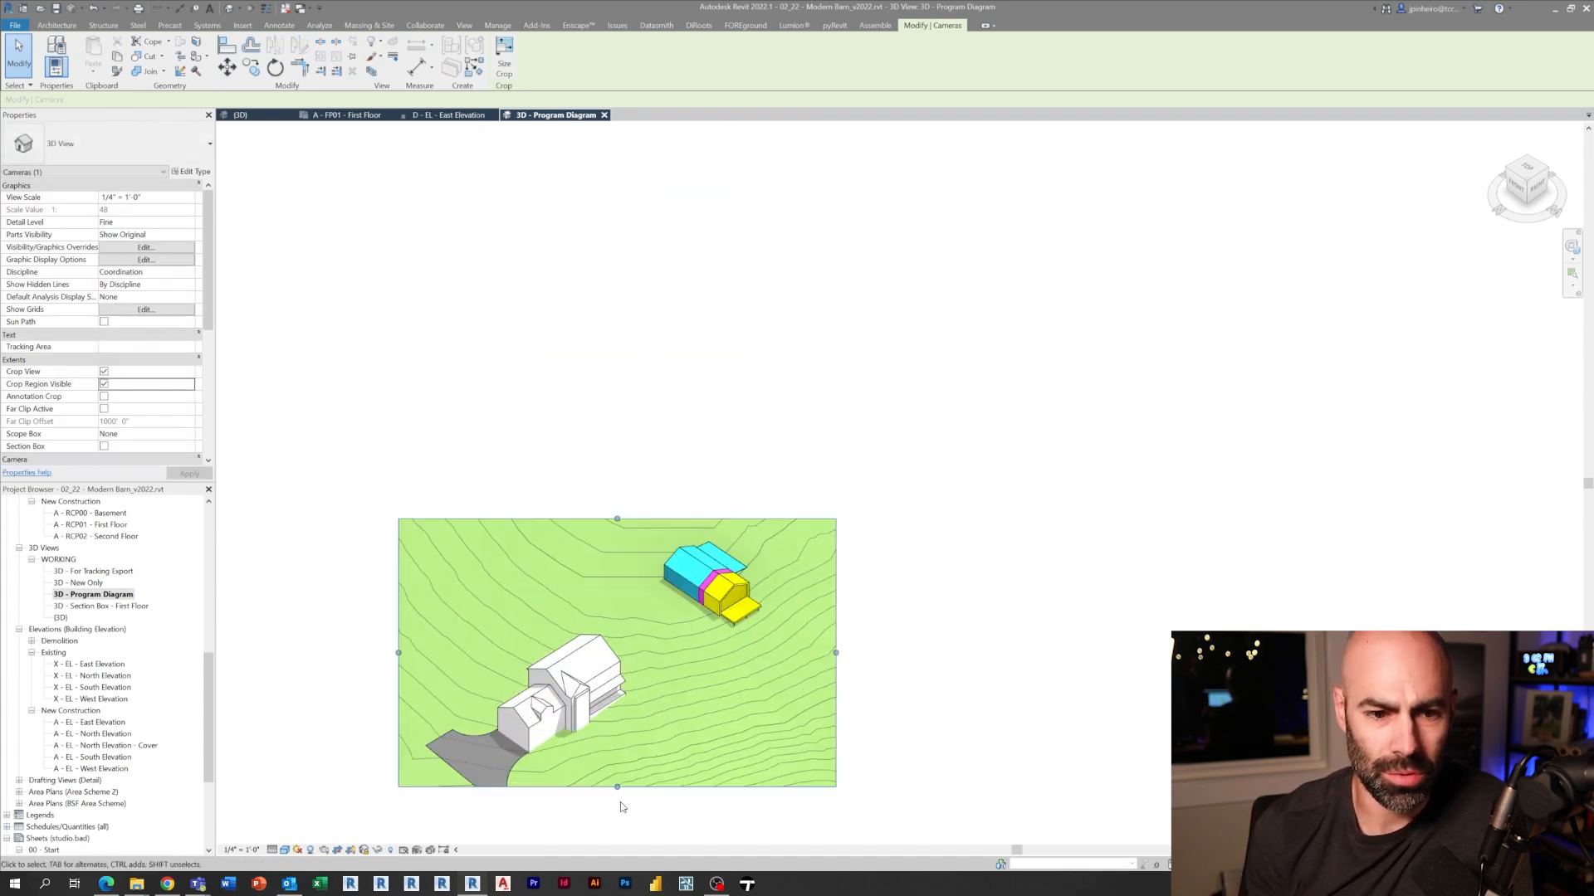
Fine-tune the crop edges to frame the massing, leaving the view scale unchanged.
{"action": "left_click_drag", "start_coordinate": [399, 623], "coordinate": [505, 619]}
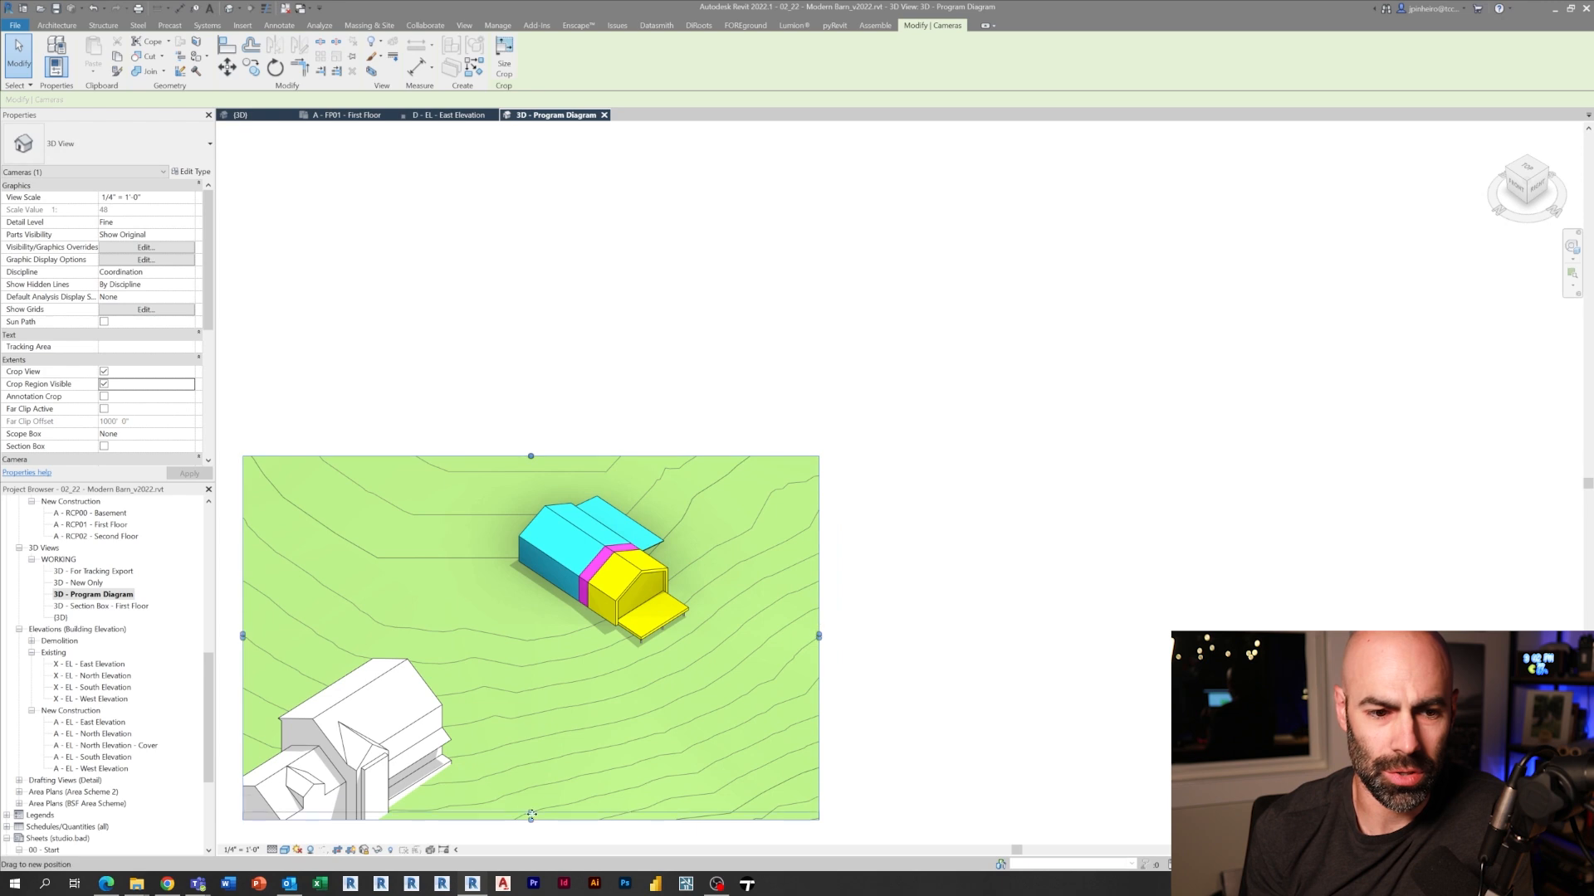
{"action": "left_click_drag", "start_coordinate": [531, 816], "coordinate": [531, 808]}
{"action": "left_click_drag", "start_coordinate": [830, 629], "coordinate": [854, 629]}
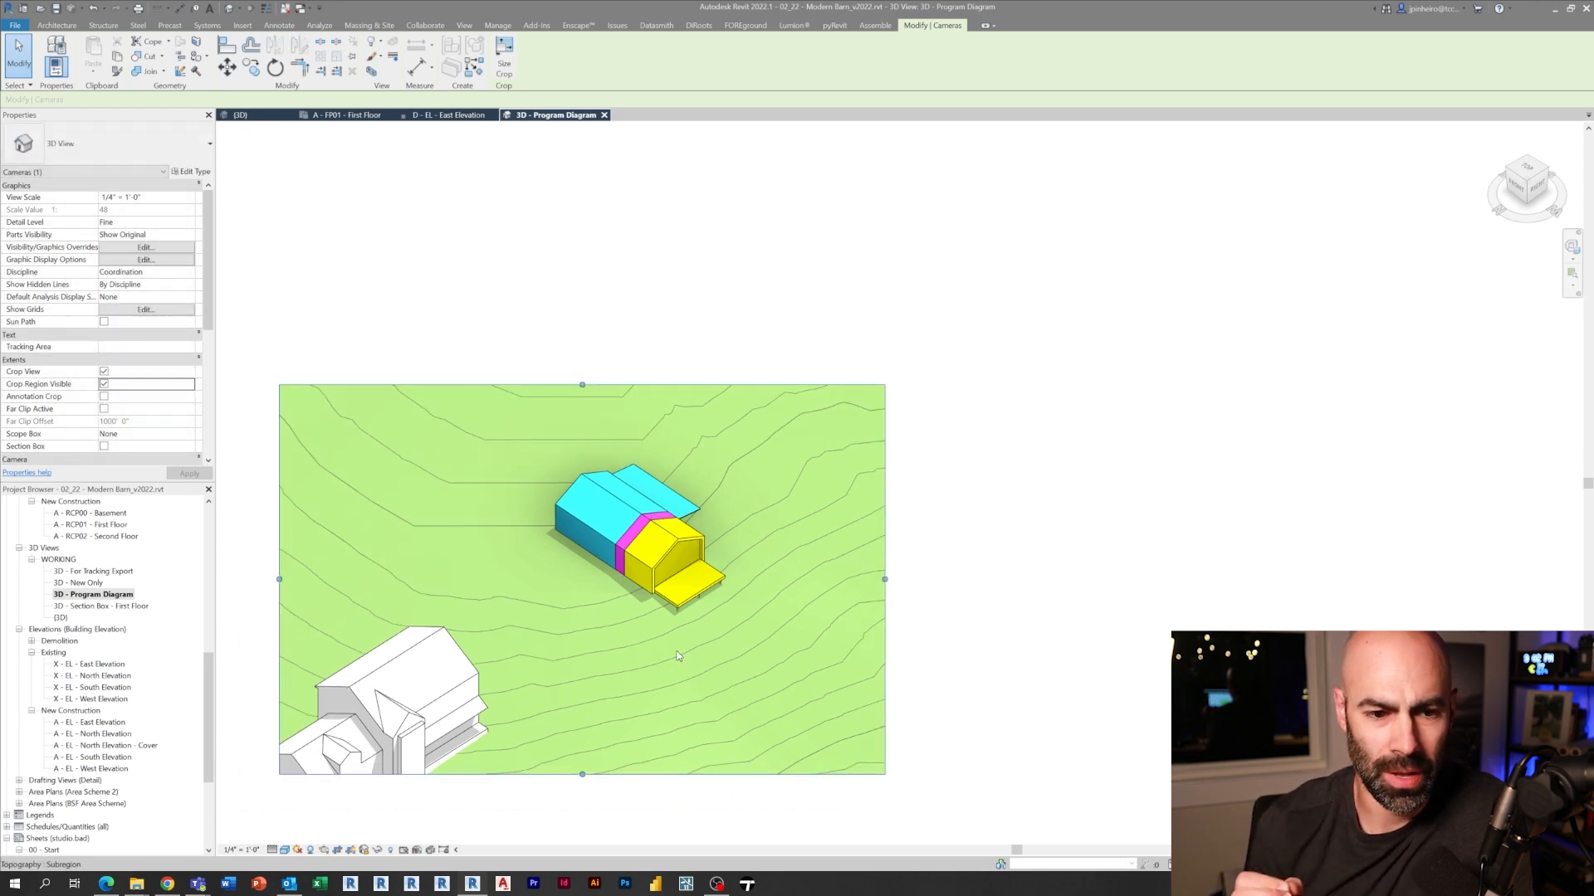
{"action": "left_click_drag", "start_coordinate": [277, 576], "coordinate": [303, 576]}
{"action": "key", "text": "Escape"}
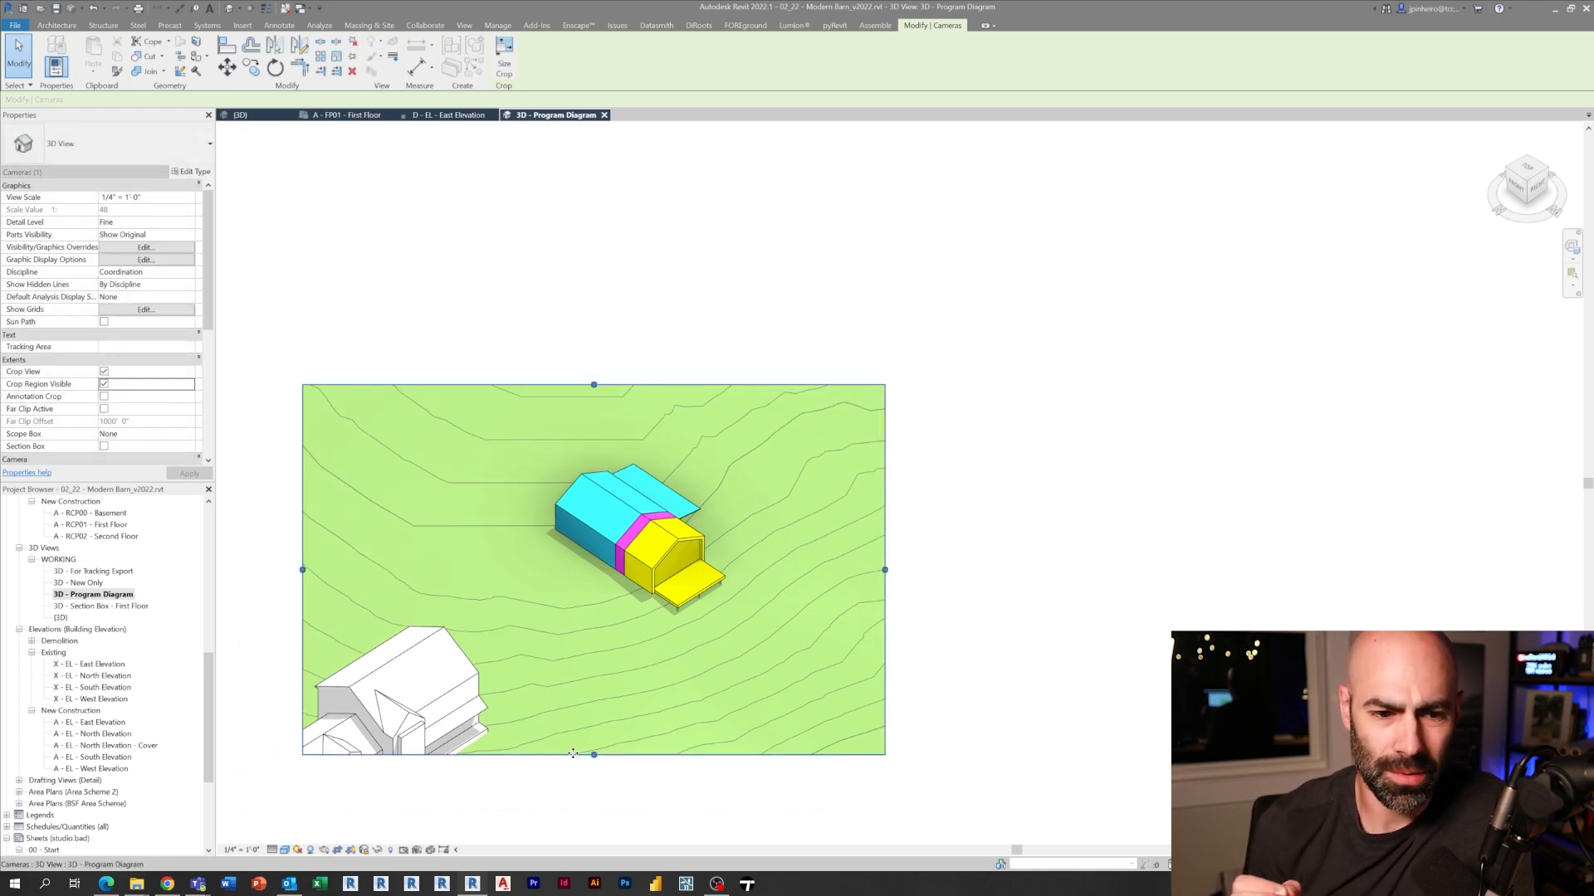
{"action": "scroll", "coordinate": [401, 722], "scroll_direction": "up", "scroll_amount": 3}
{"action": "left_click", "coordinate": [239, 848]}
{"action": "left_click", "coordinate": [357, 821]}
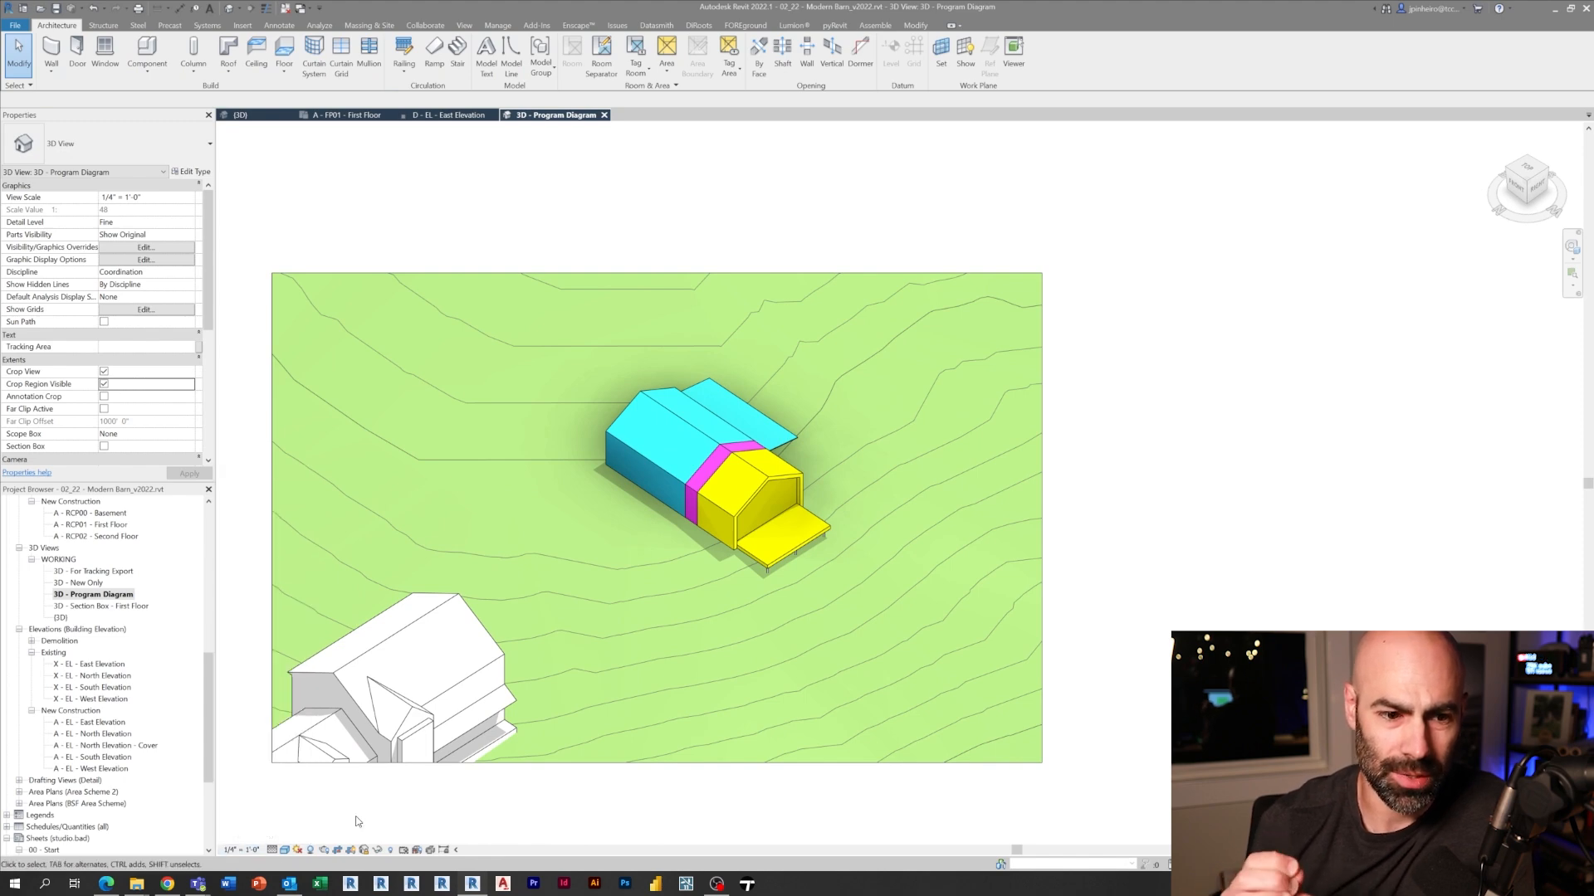
Set the view's silhouette edges to wide lines in Graphic Display Options.
{"action": "left_click", "coordinate": [309, 769]}
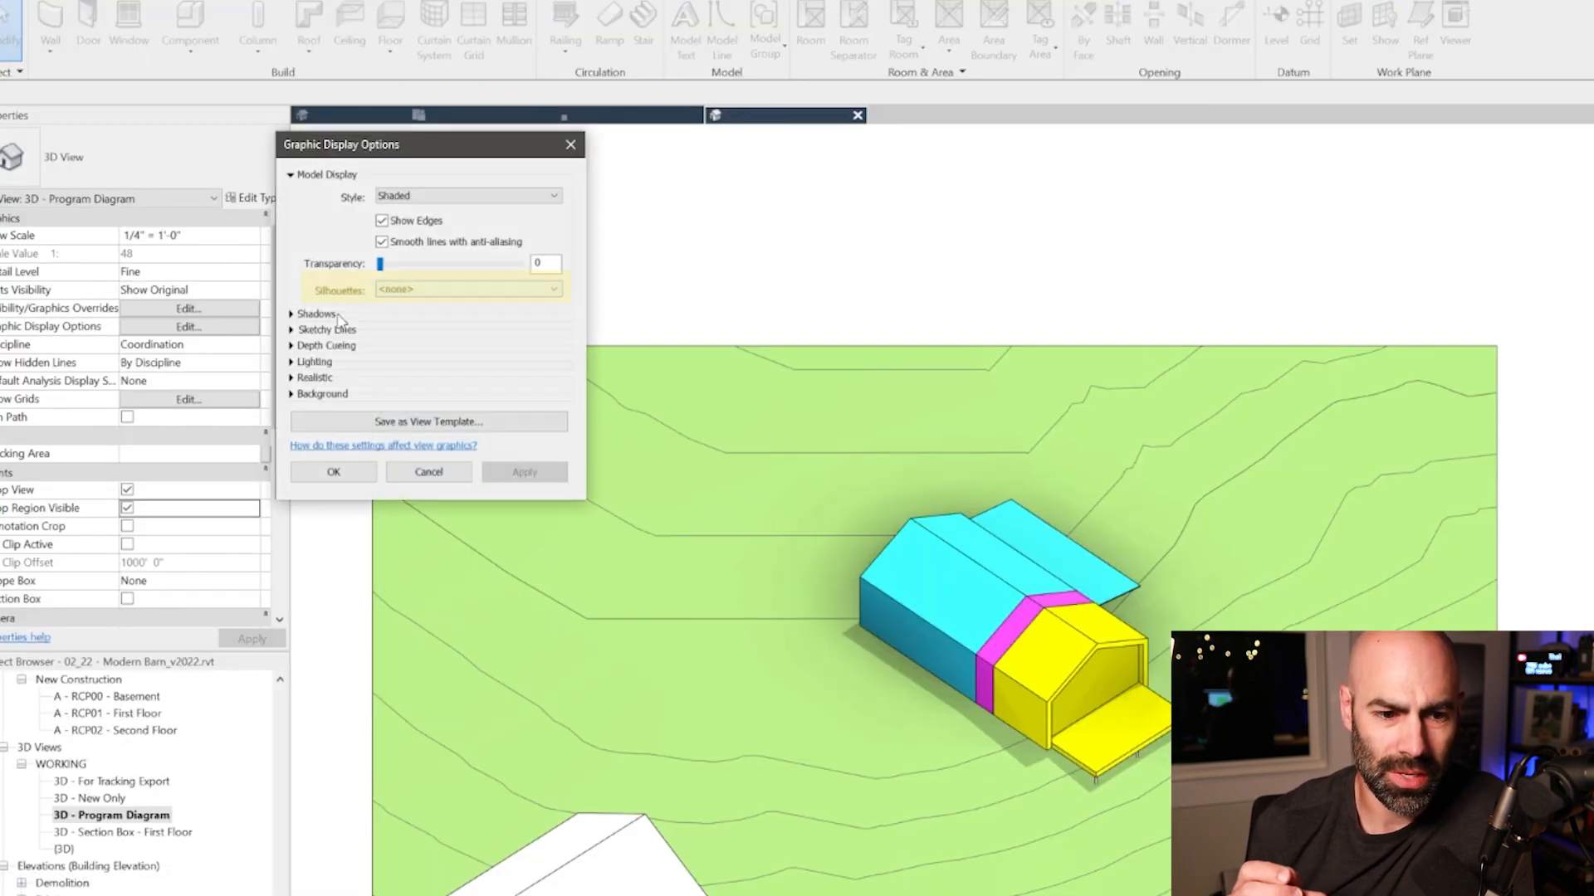
{"action": "left_click", "coordinate": [331, 232]}
{"action": "left_click", "coordinate": [476, 453]}
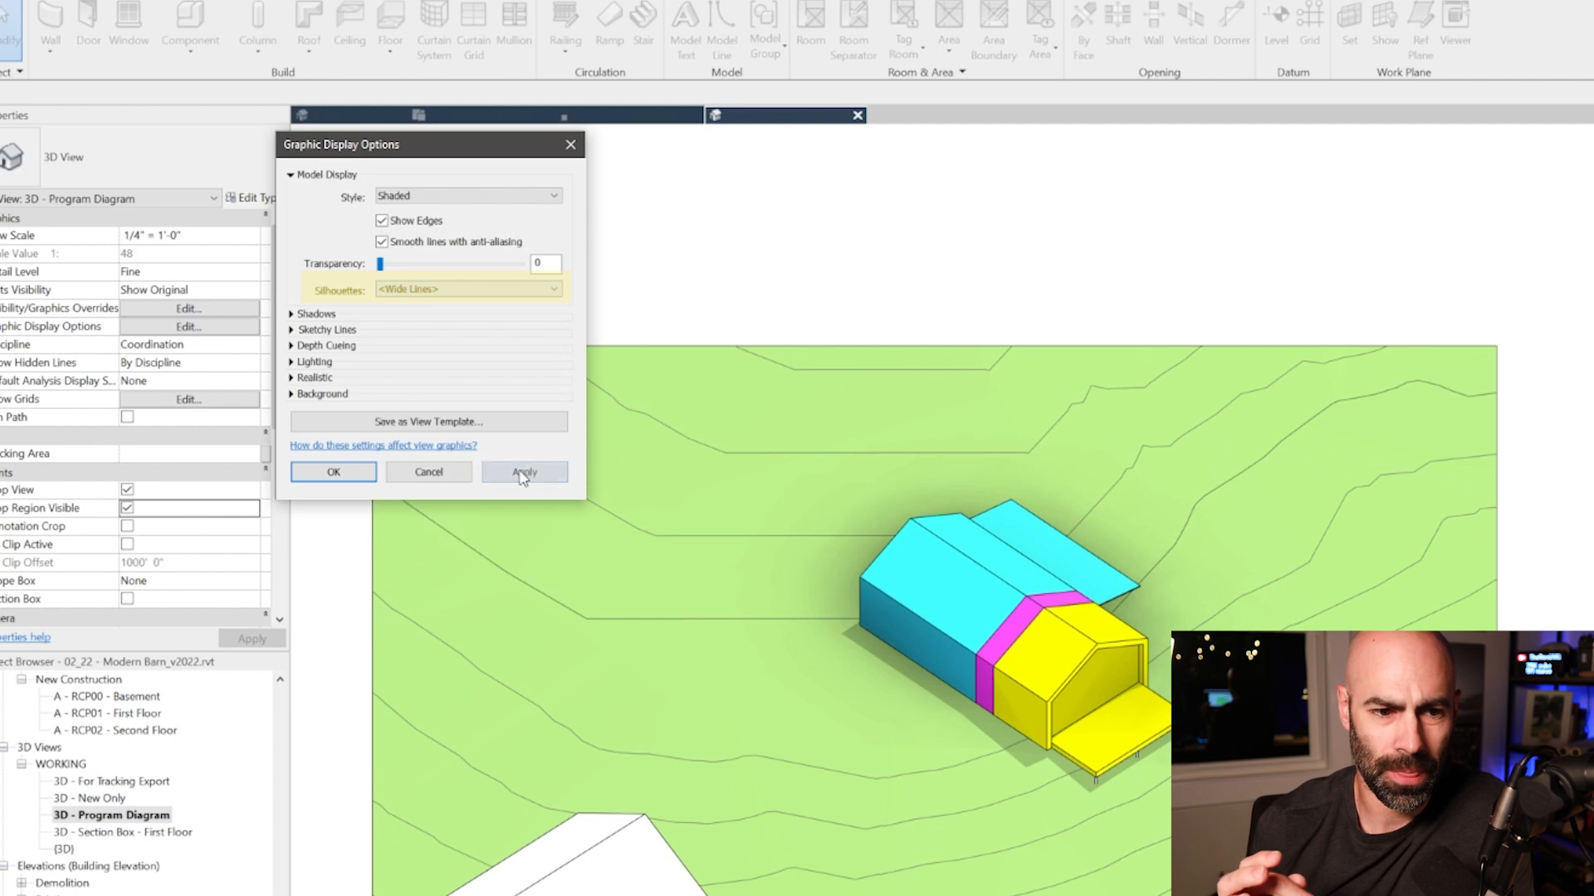
{"action": "key", "text": "Return"}
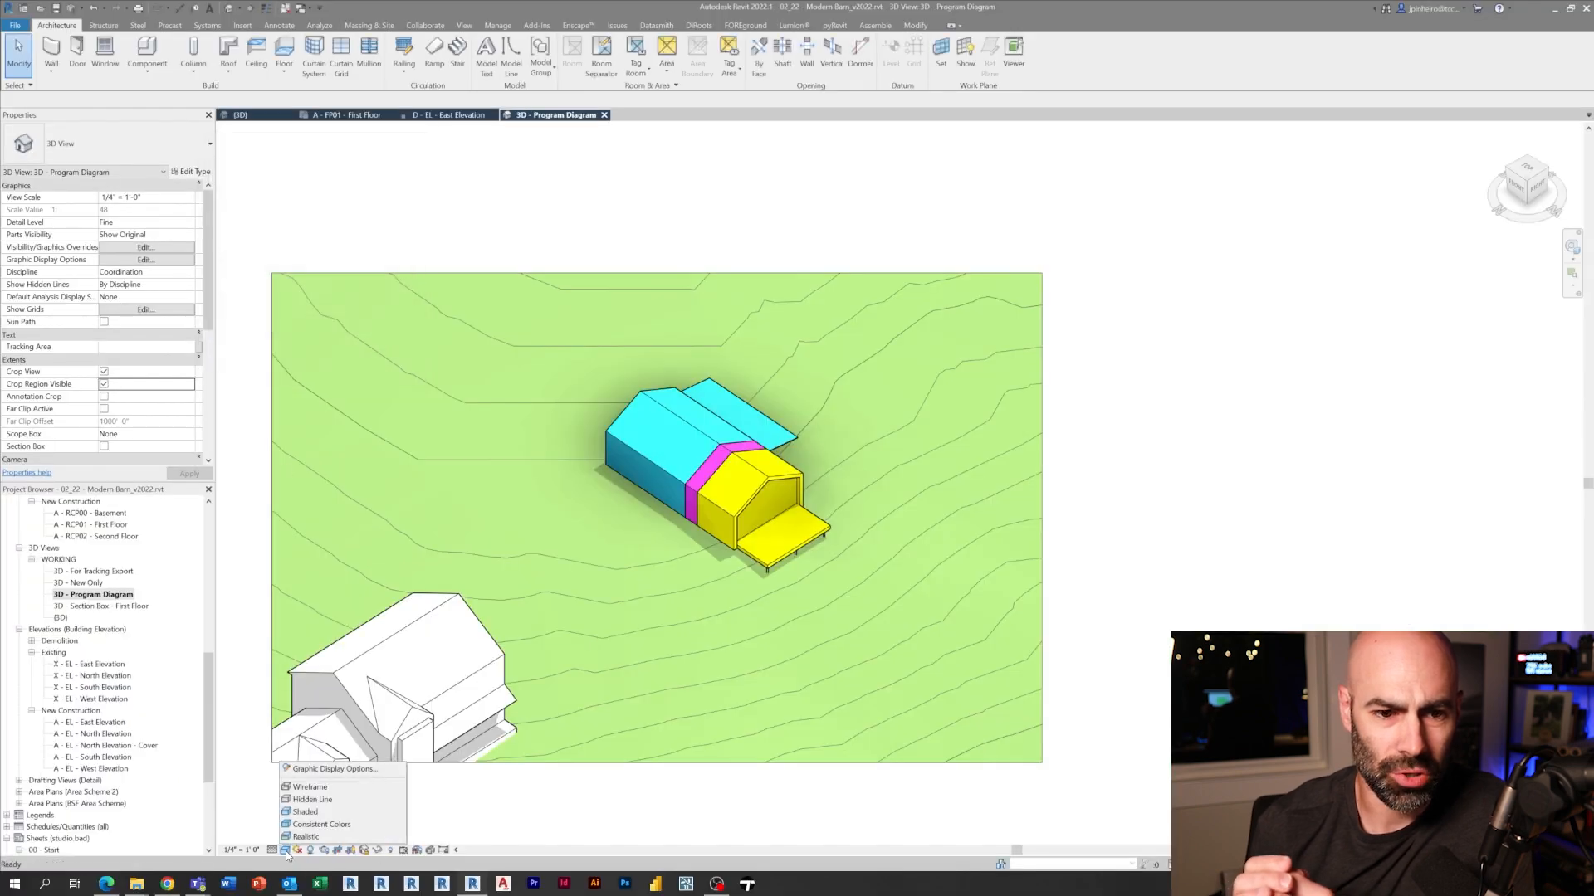
Step the view scale down through 1" = 80'-0" to a smaller scale for thinner linework.
{"action": "left_click", "coordinate": [249, 850]}
{"action": "left_click", "coordinate": [264, 821]}
{"action": "left_click", "coordinate": [249, 849]}
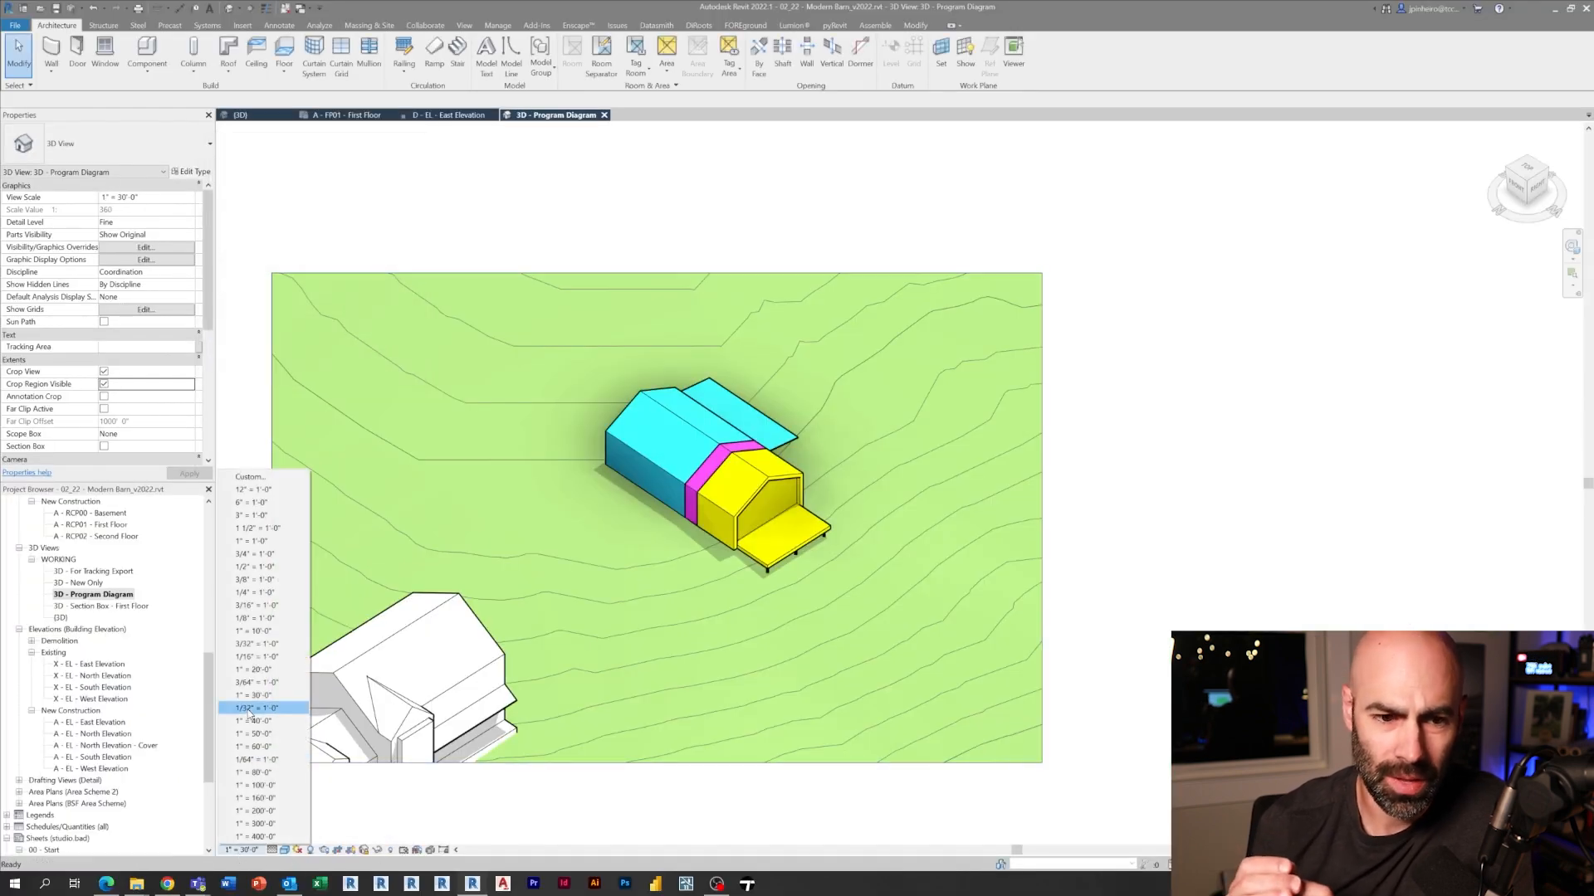
{"action": "left_click", "coordinate": [256, 773]}
{"action": "left_click", "coordinate": [242, 850]}
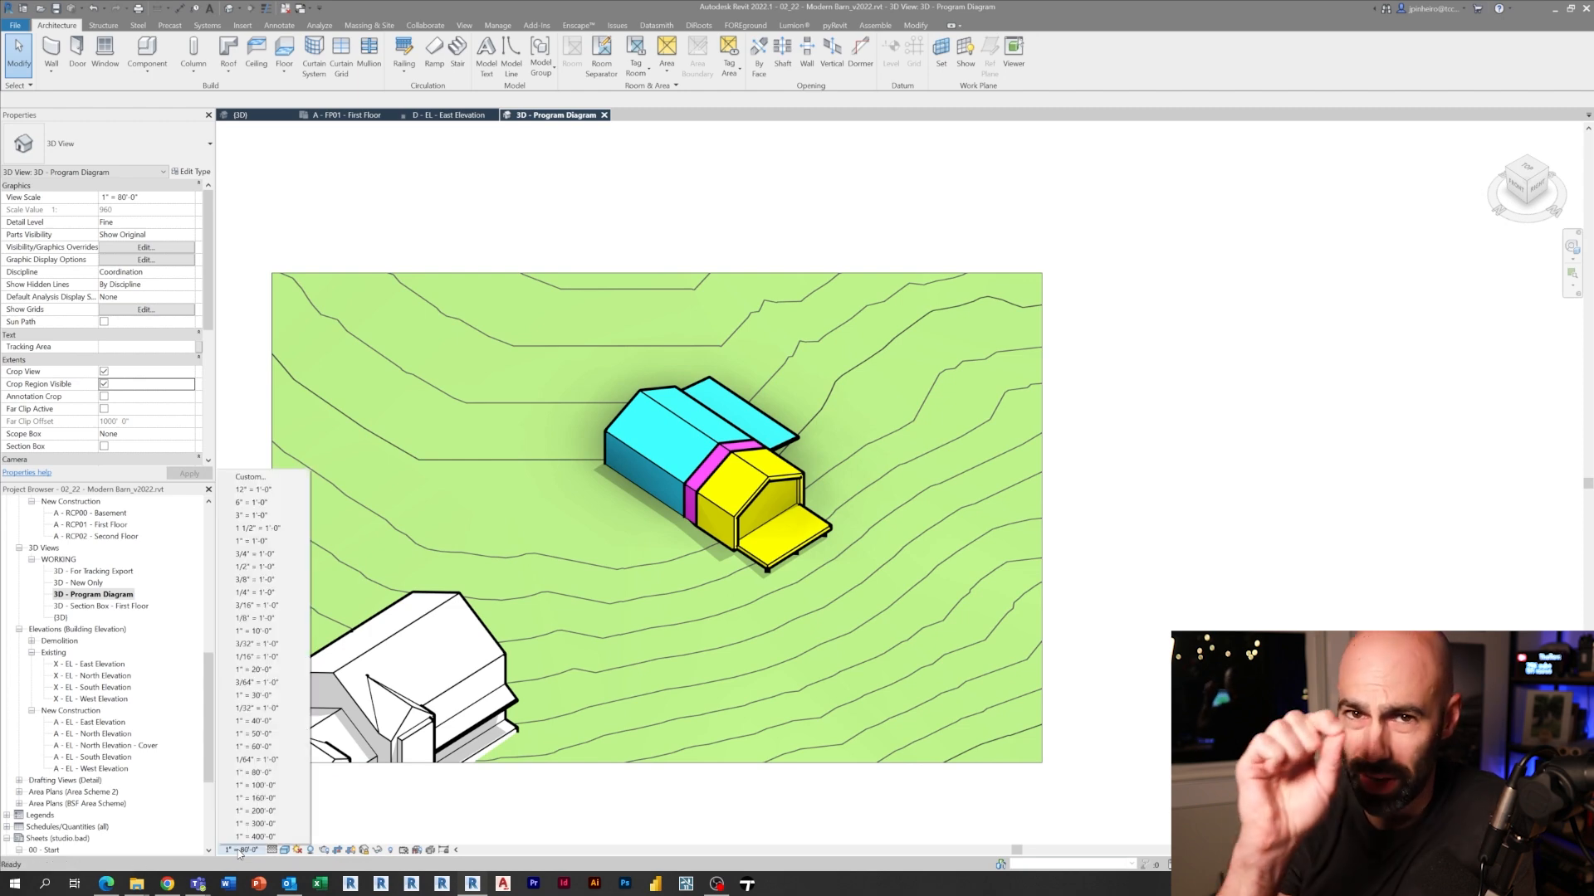
{"action": "left_click", "coordinate": [272, 785]}
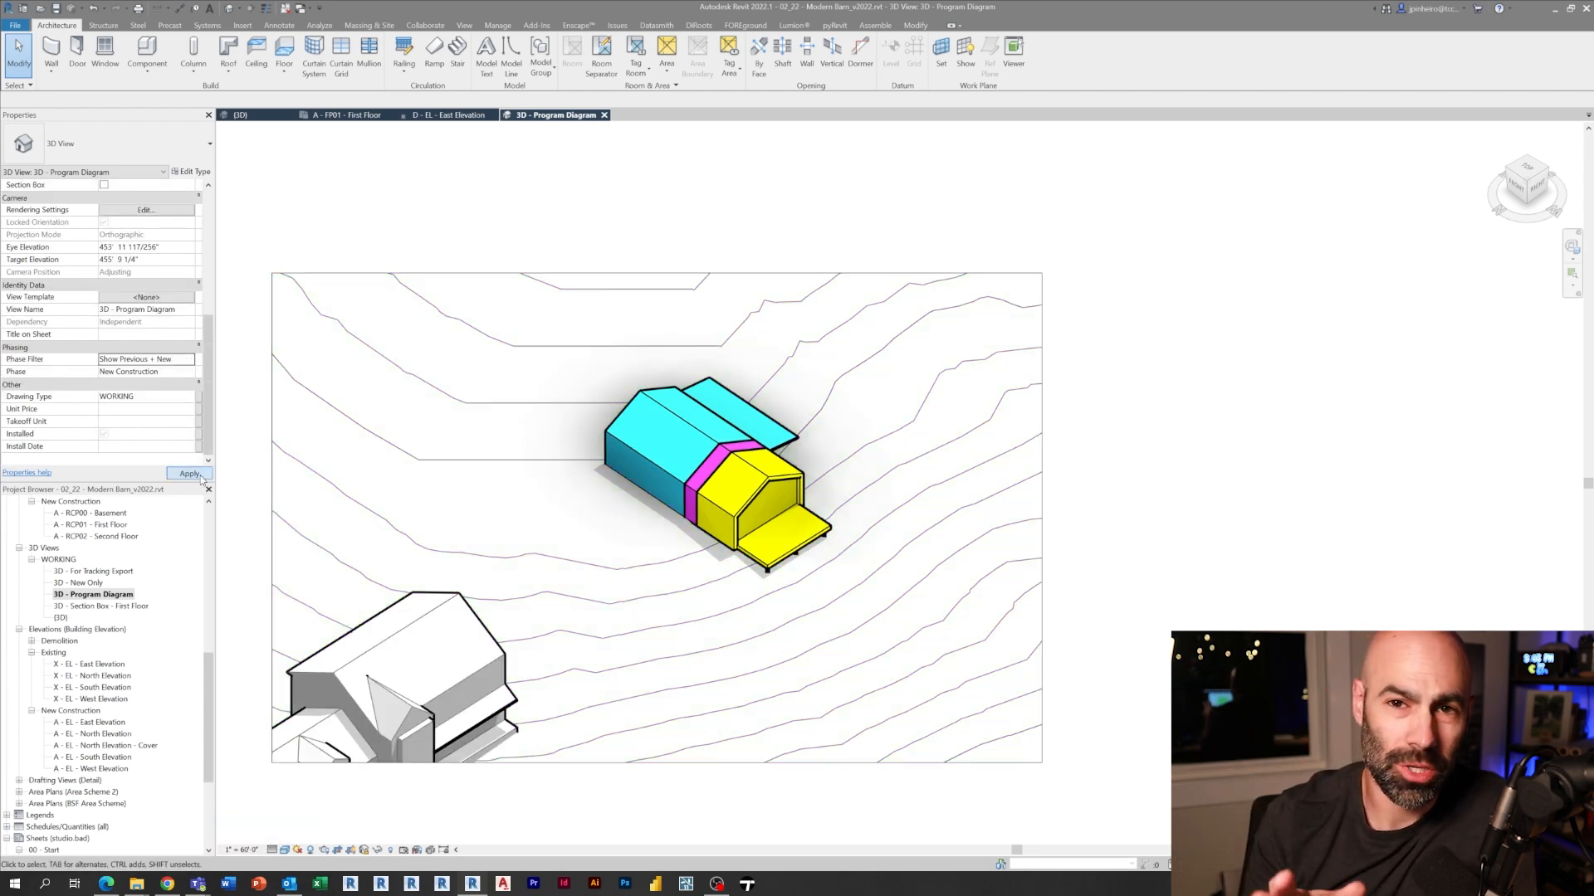
{"action": "scroll", "coordinate": [790, 611], "scroll_direction": "up", "scroll_amount": 2}
{"action": "scroll", "coordinate": [700, 620], "scroll_direction": "up", "scroll_amount": 3}
{"action": "scroll", "coordinate": [701, 619], "scroll_direction": "down", "scroll_amount": 1}
{"action": "scroll", "coordinate": [923, 463], "scroll_direction": "down", "scroll_amount": 2}
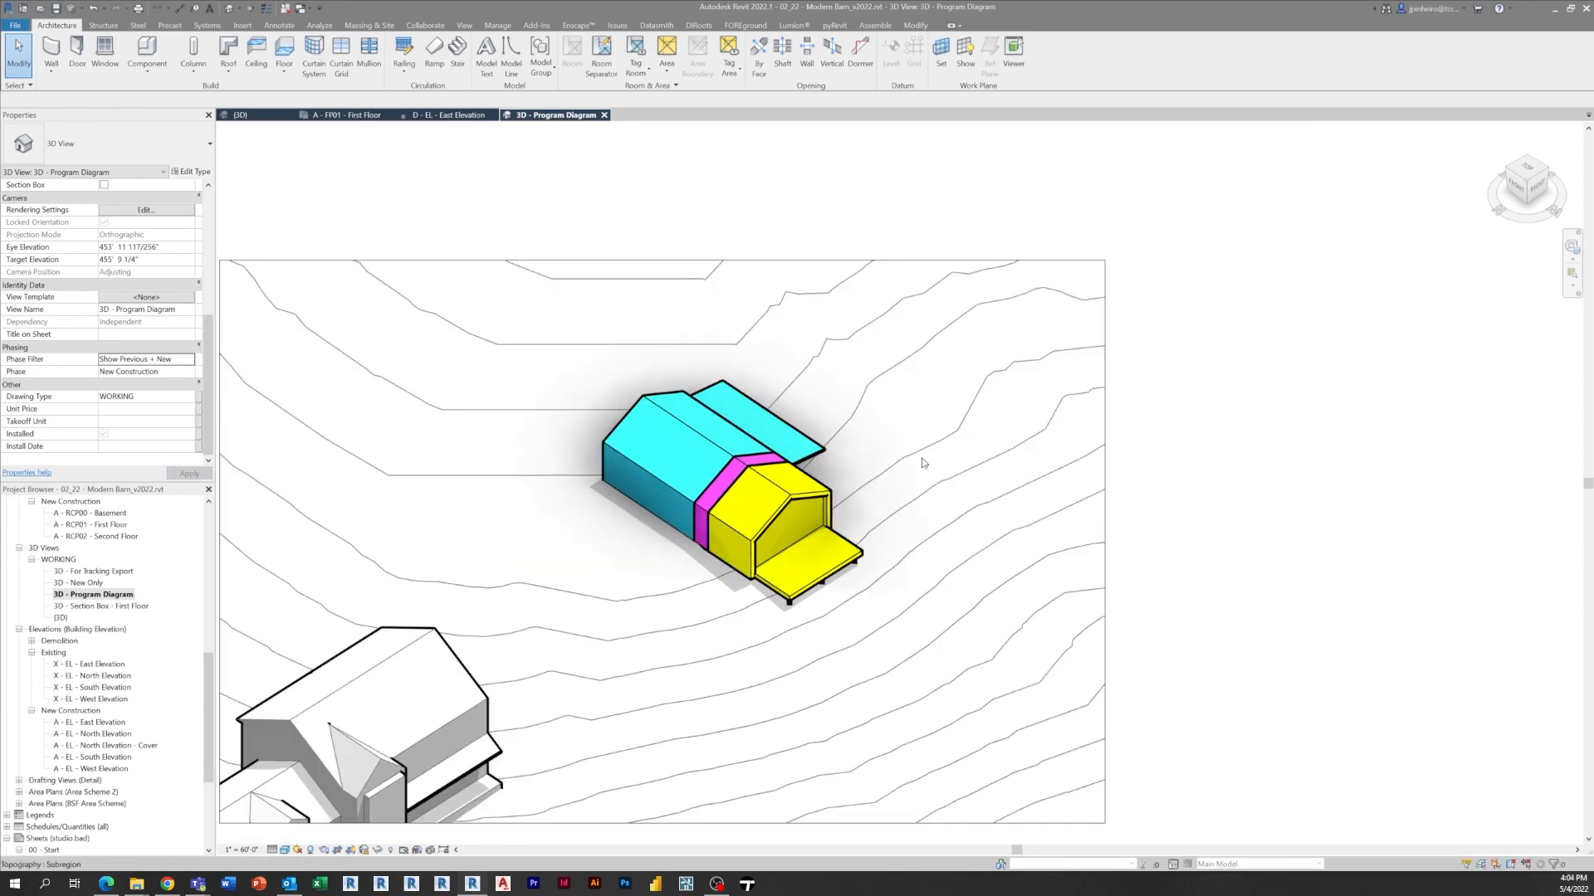
Override Topography Primary Contours in VG with the Dash 1/8" line pattern.
{"action": "key", "text": "v"}
{"action": "key", "text": "v"}
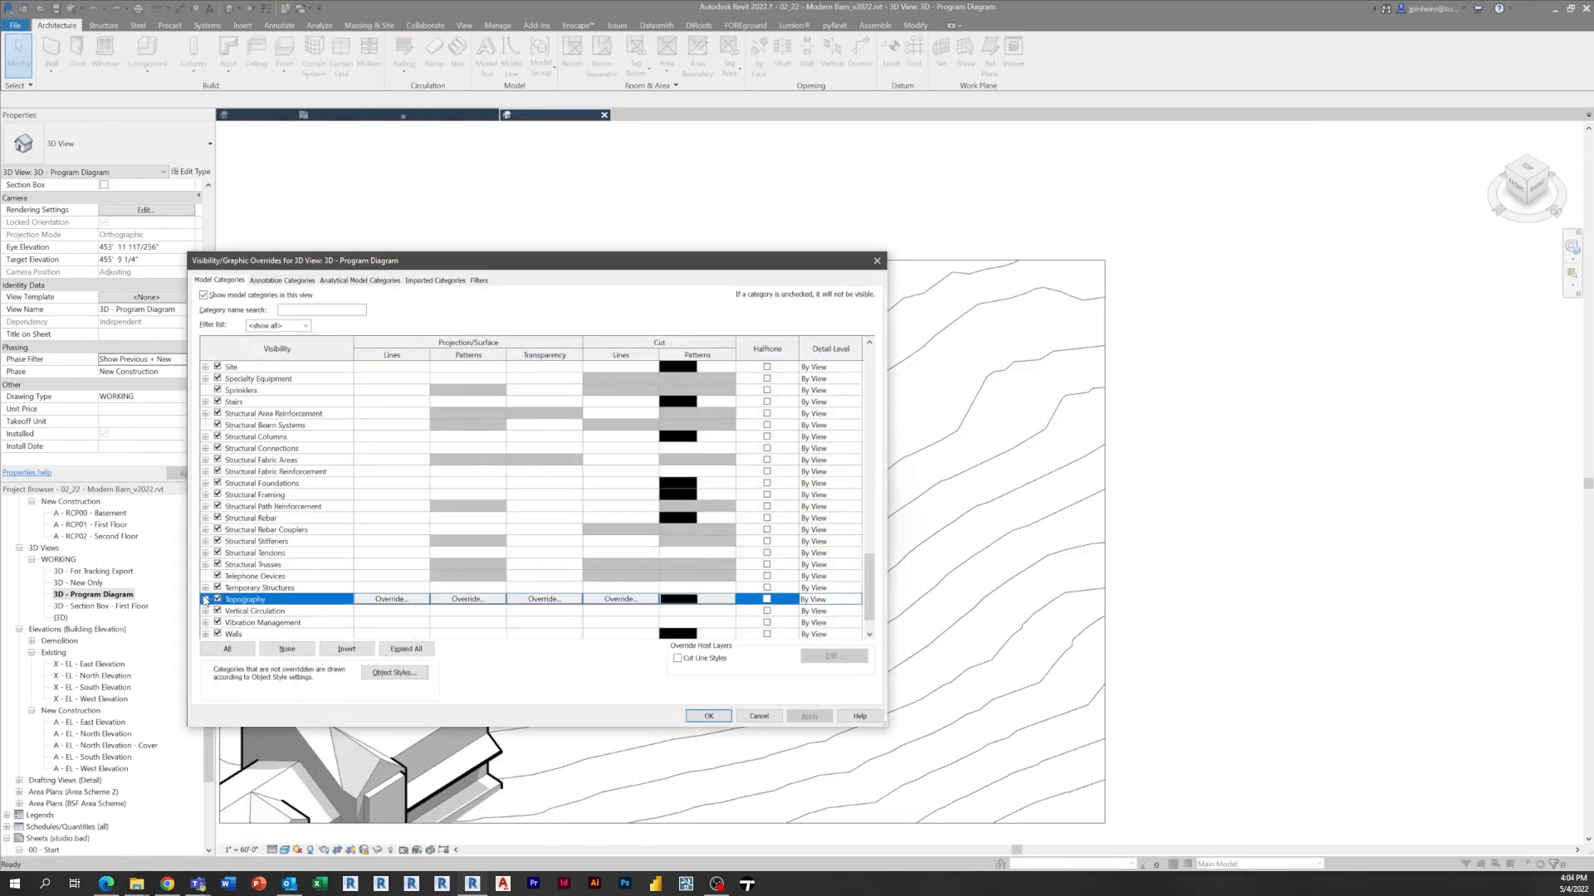
{"action": "left_click", "coordinate": [207, 599]}
{"action": "left_click", "coordinate": [317, 596]}
{"action": "left_click", "coordinate": [392, 599]}
{"action": "left_click", "coordinate": [530, 473]}
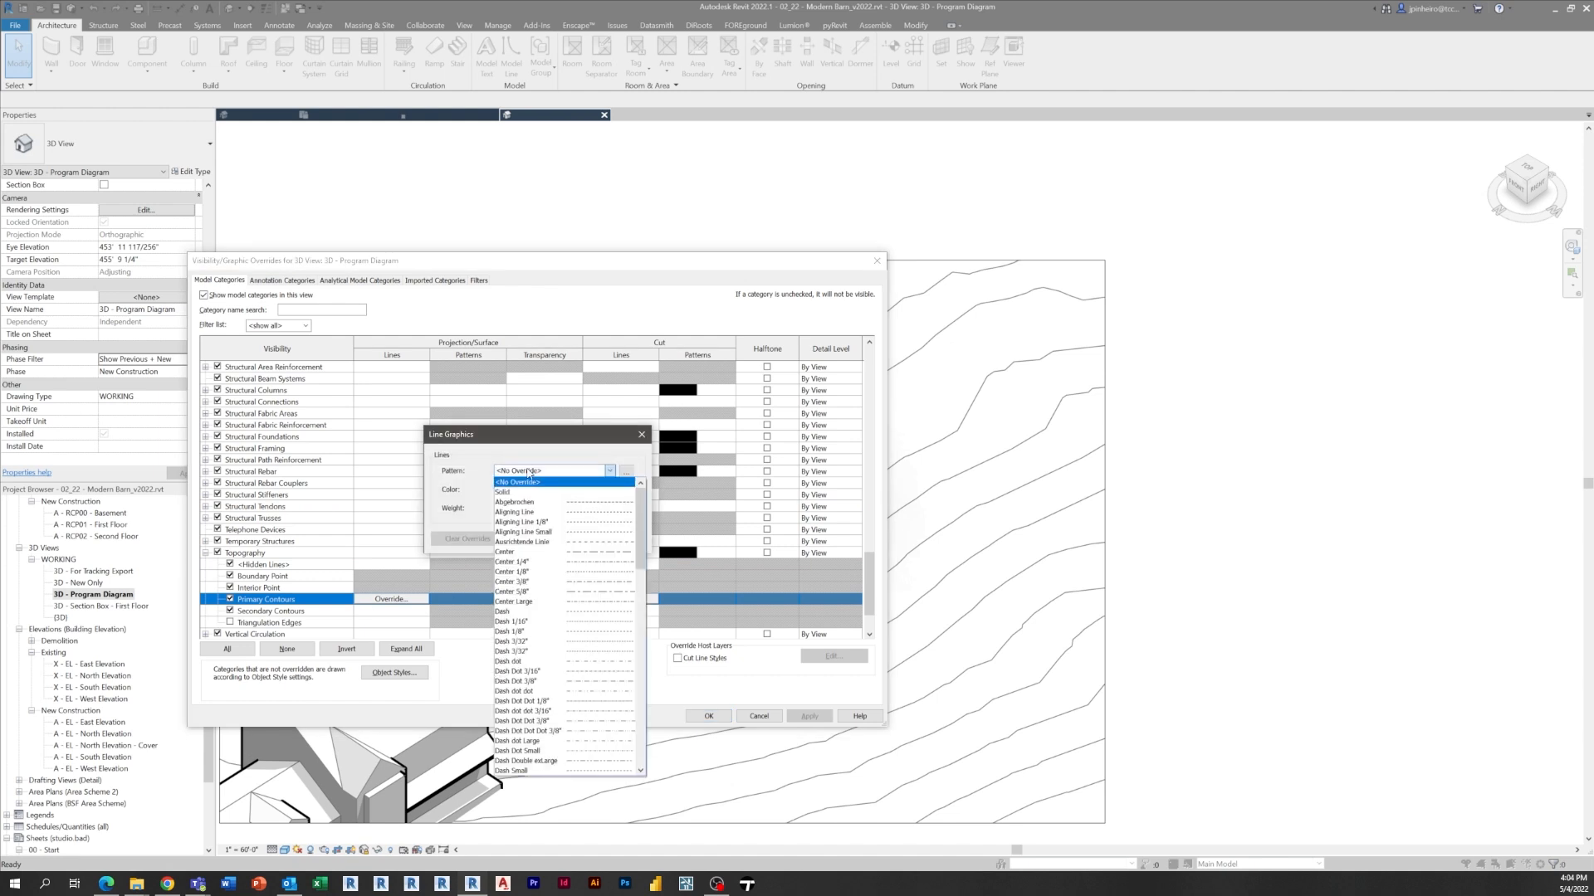
{"action": "left_click", "coordinate": [561, 631]}
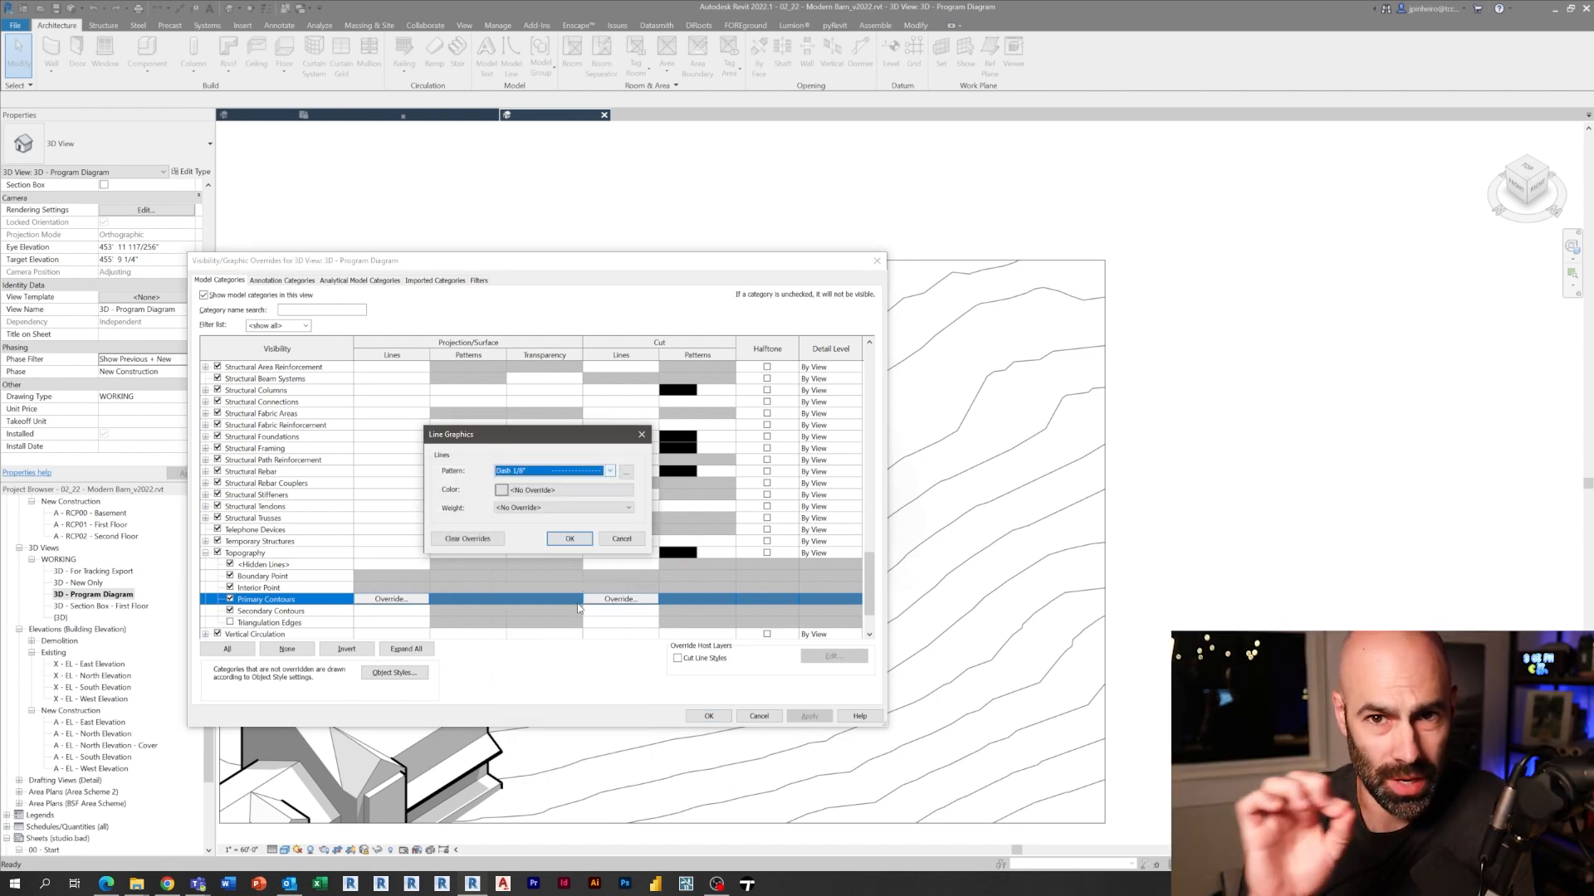
{"action": "left_click", "coordinate": [529, 511]}
{"action": "left_click", "coordinate": [569, 538]}
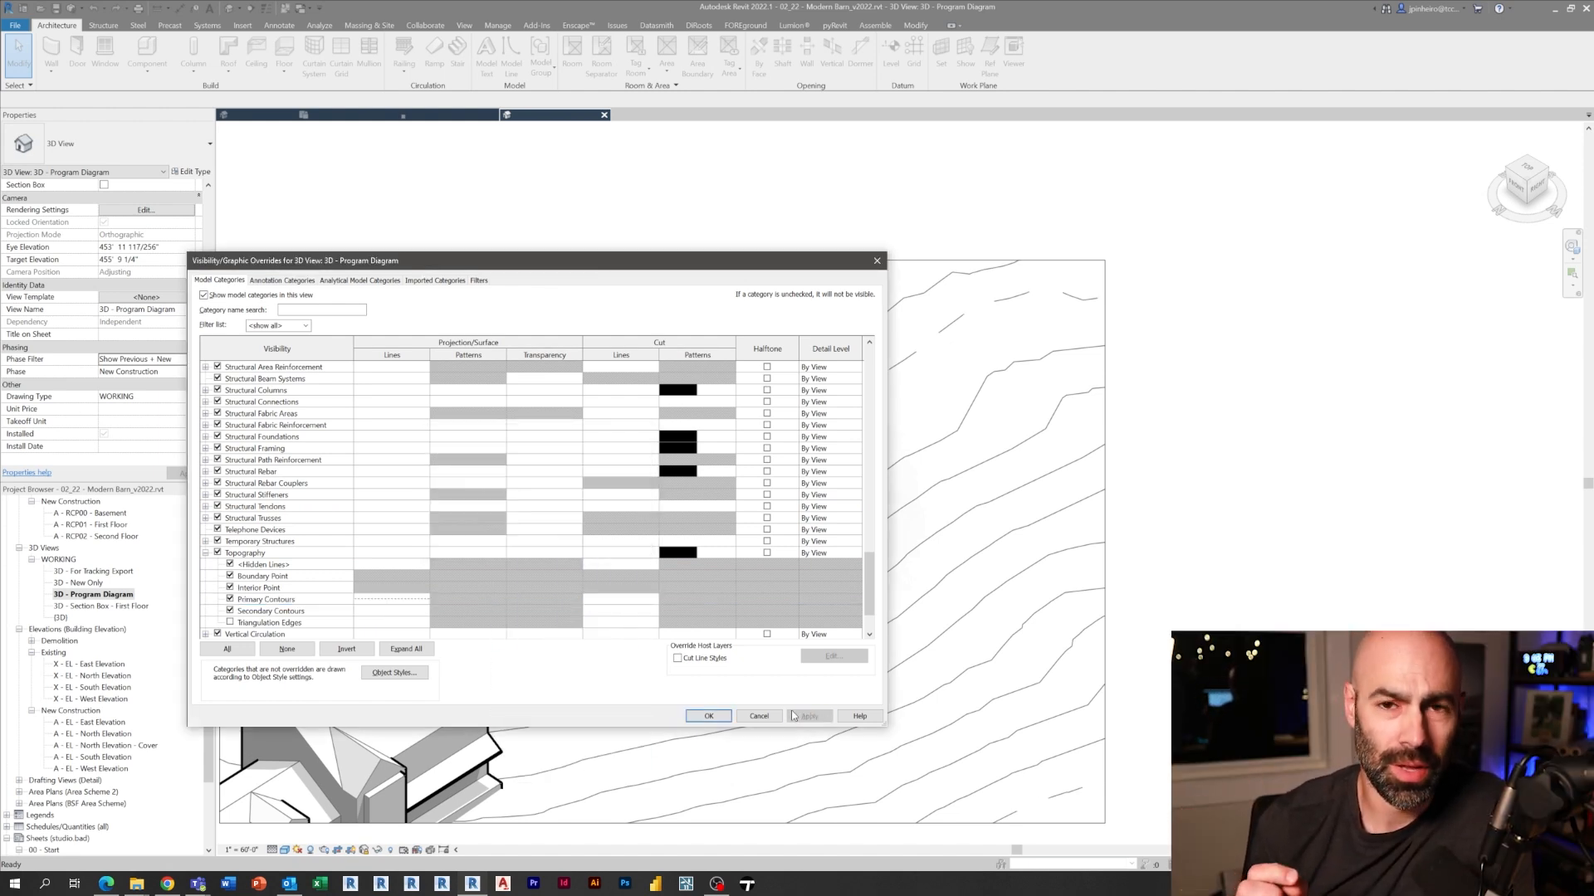
Give the primary contours a heavier line weight and apply the overrides to the view.
{"action": "double_click", "coordinate": [393, 599]}
{"action": "left_click", "coordinate": [542, 508]}
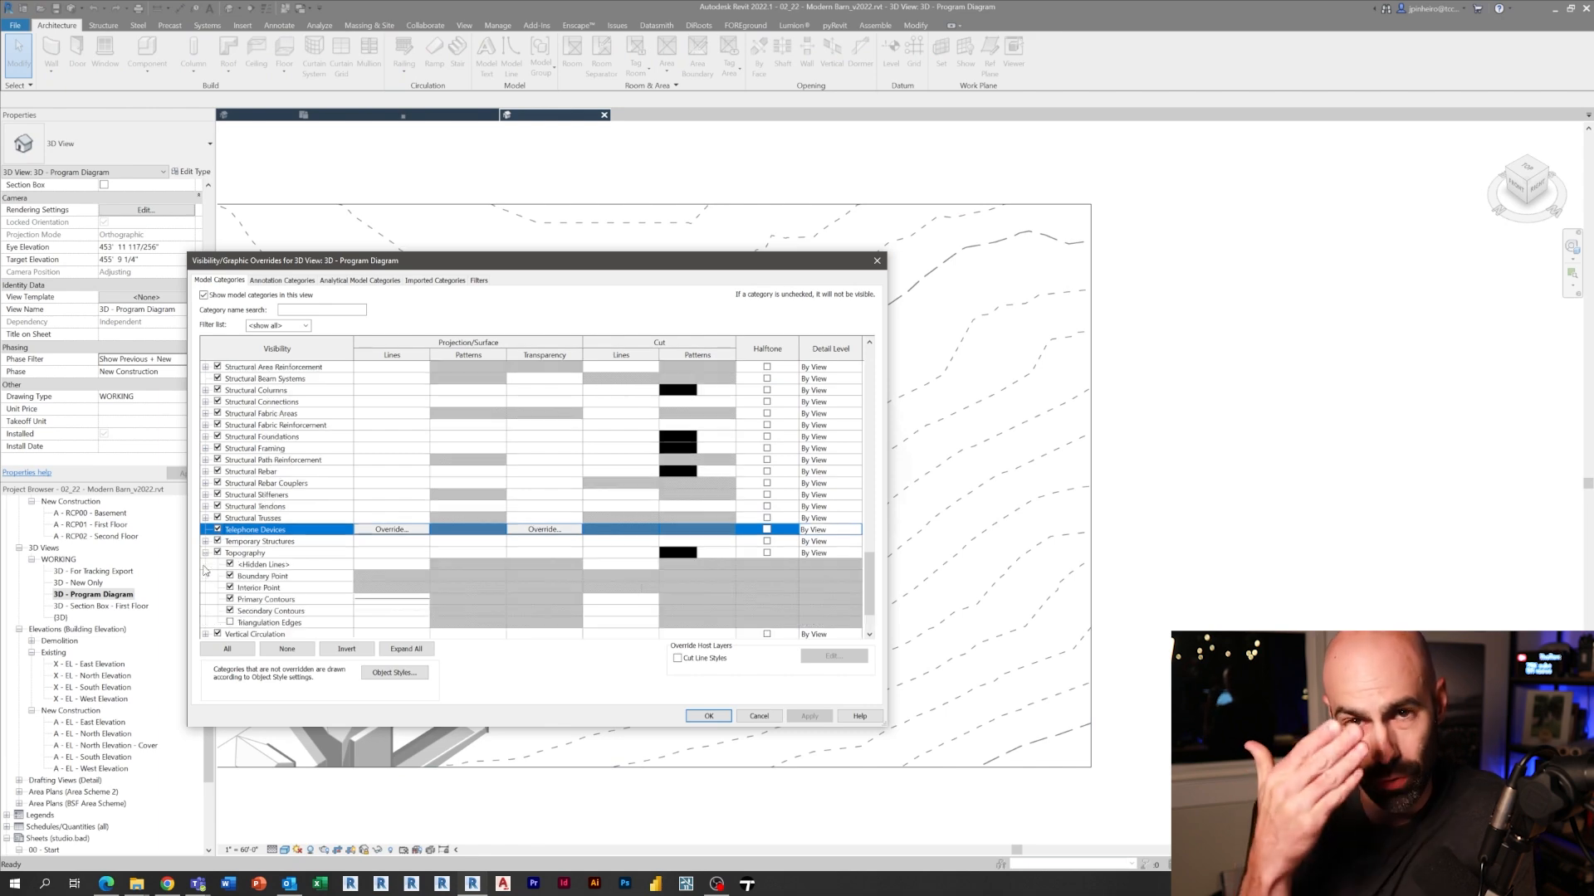
{"action": "left_click", "coordinate": [535, 524]}
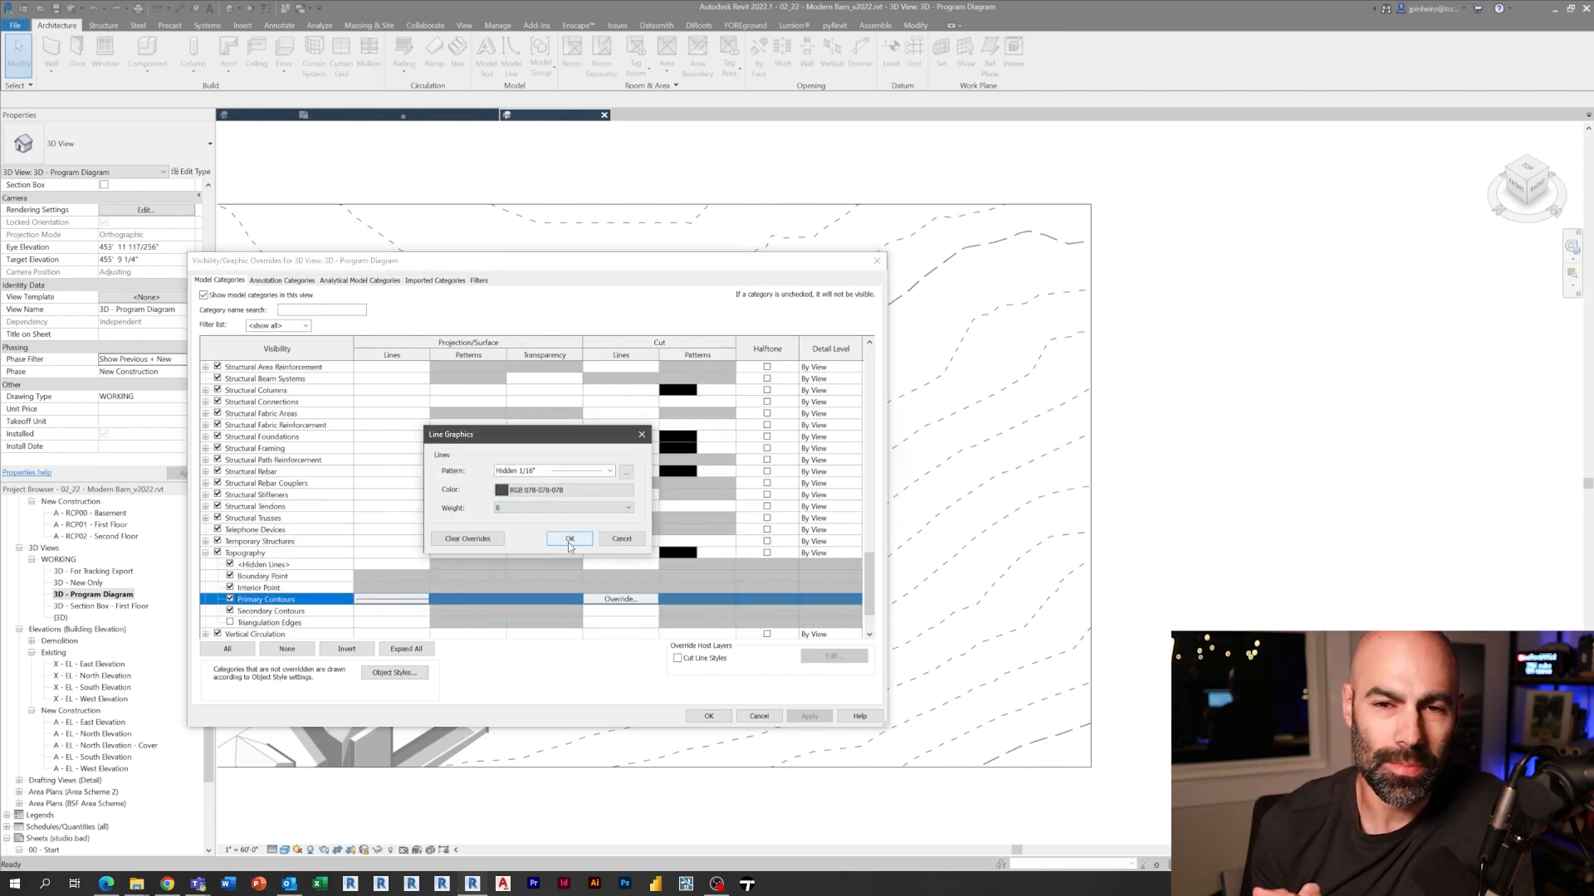
{"action": "left_click", "coordinate": [568, 542]}
{"action": "left_click", "coordinate": [806, 717]}
{"action": "scroll", "coordinate": [748, 498], "scroll_direction": "up", "scroll_amount": 2}
{"action": "left_click", "coordinate": [788, 636]}
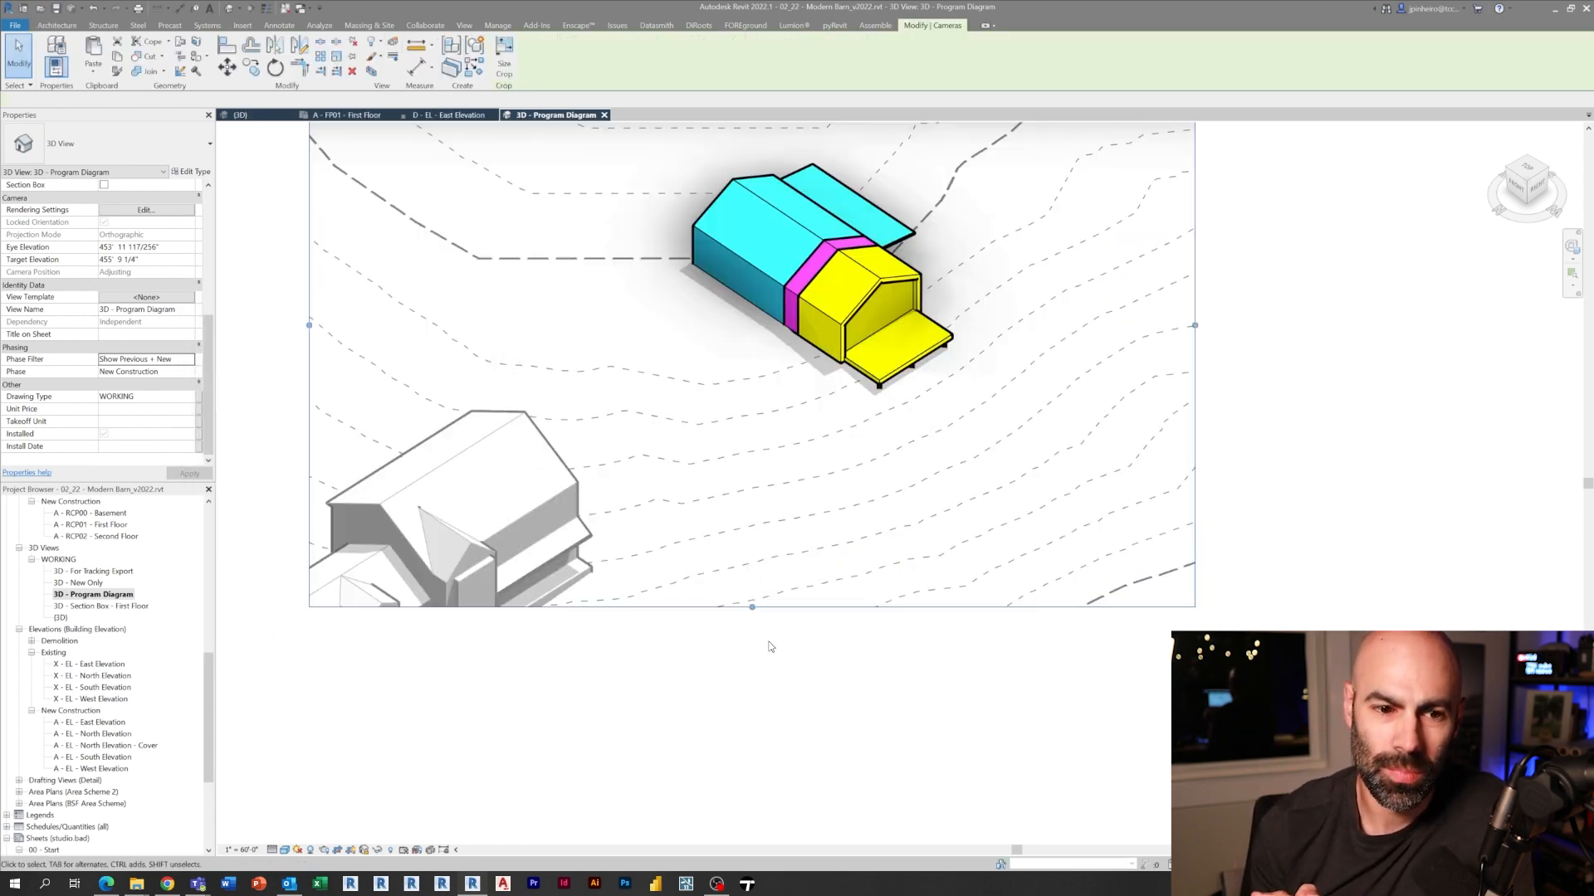
{"action": "scroll", "coordinate": [788, 654], "scroll_direction": "down", "scroll_amount": 2}
Finish pasting the egress arrows in 3D, then reveal hidden elements in Site Plan - New Construction.
{"action": "key", "text": "ctrl+Tab"}
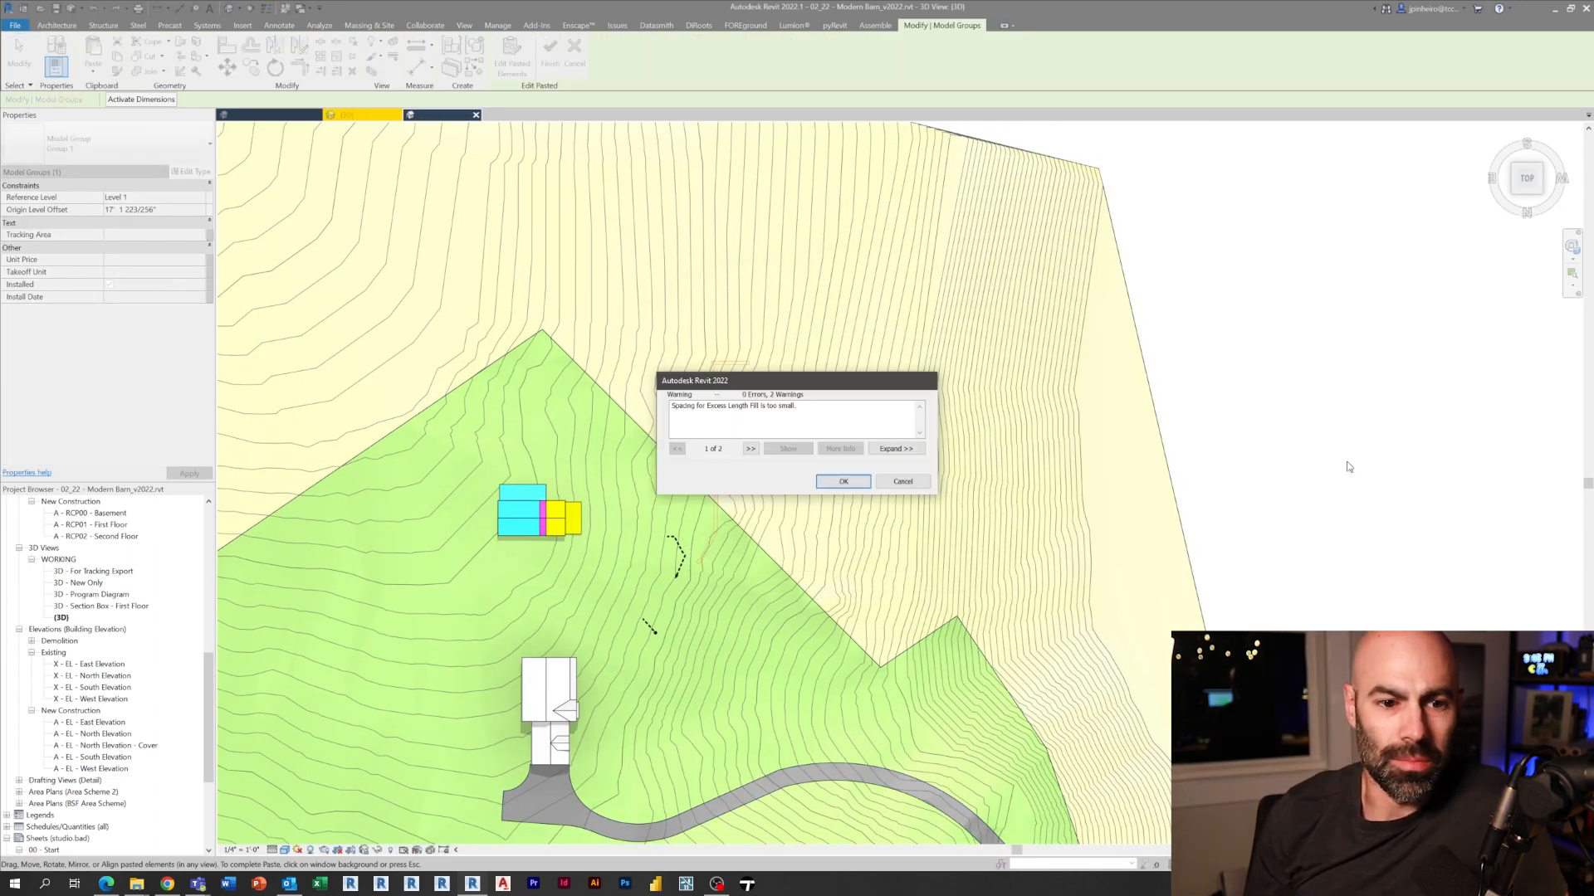
{"action": "left_click", "coordinate": [846, 490]}
{"action": "key", "text": "Escape"}
{"action": "left_click", "coordinate": [148, 656]}
{"action": "scroll", "coordinate": [148, 656], "scroll_direction": "up", "scroll_amount": 4}
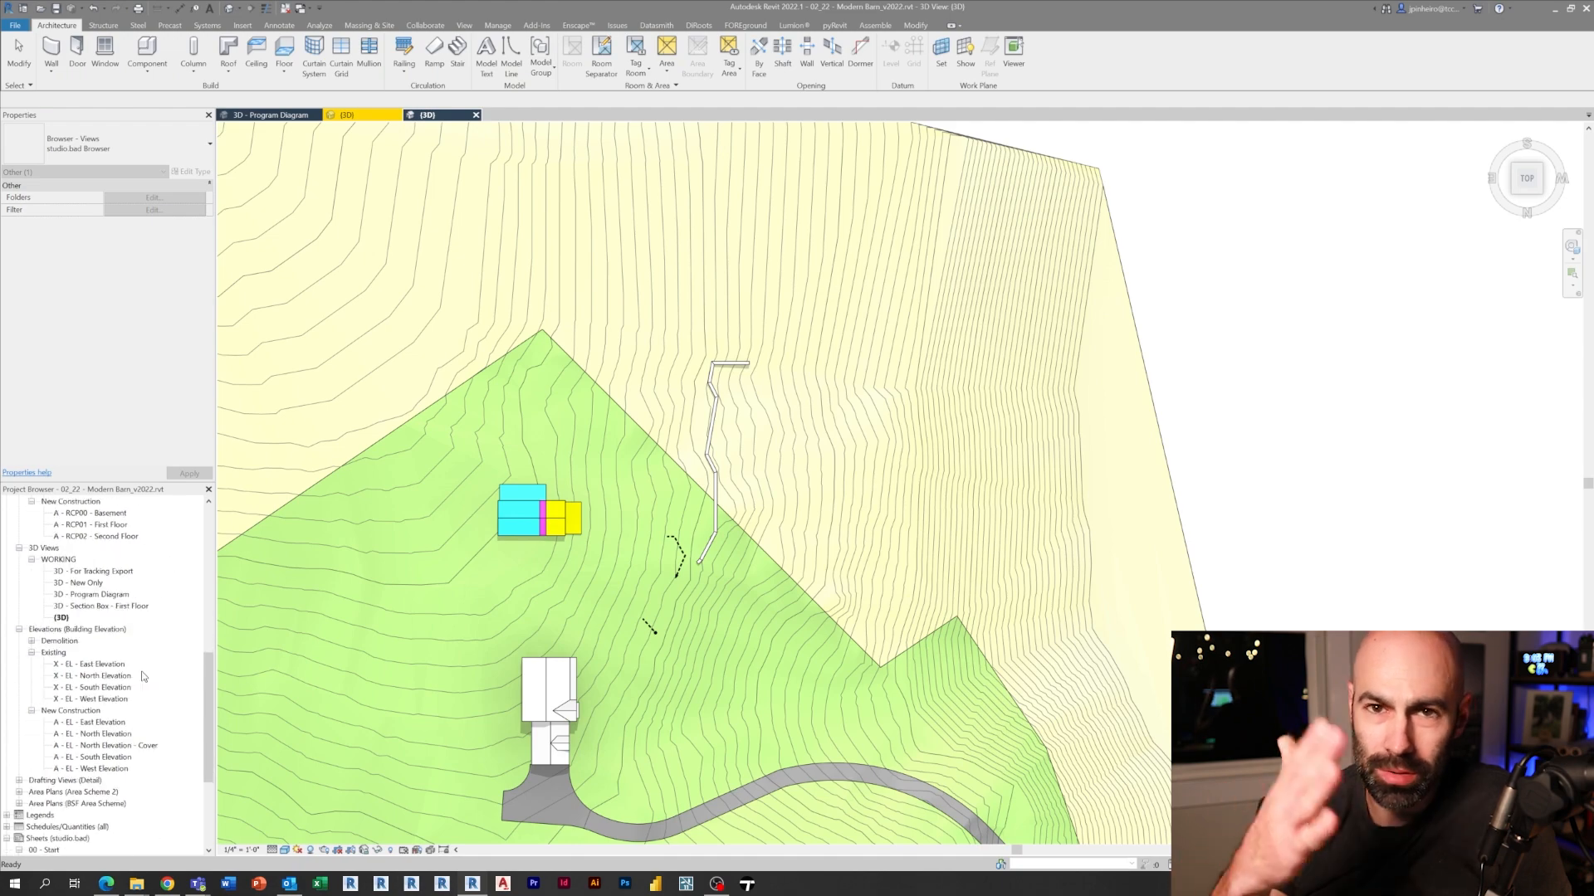
{"action": "scroll", "coordinate": [148, 656], "scroll_direction": "up", "scroll_amount": 3}
{"action": "double_click", "coordinate": [97, 641]}
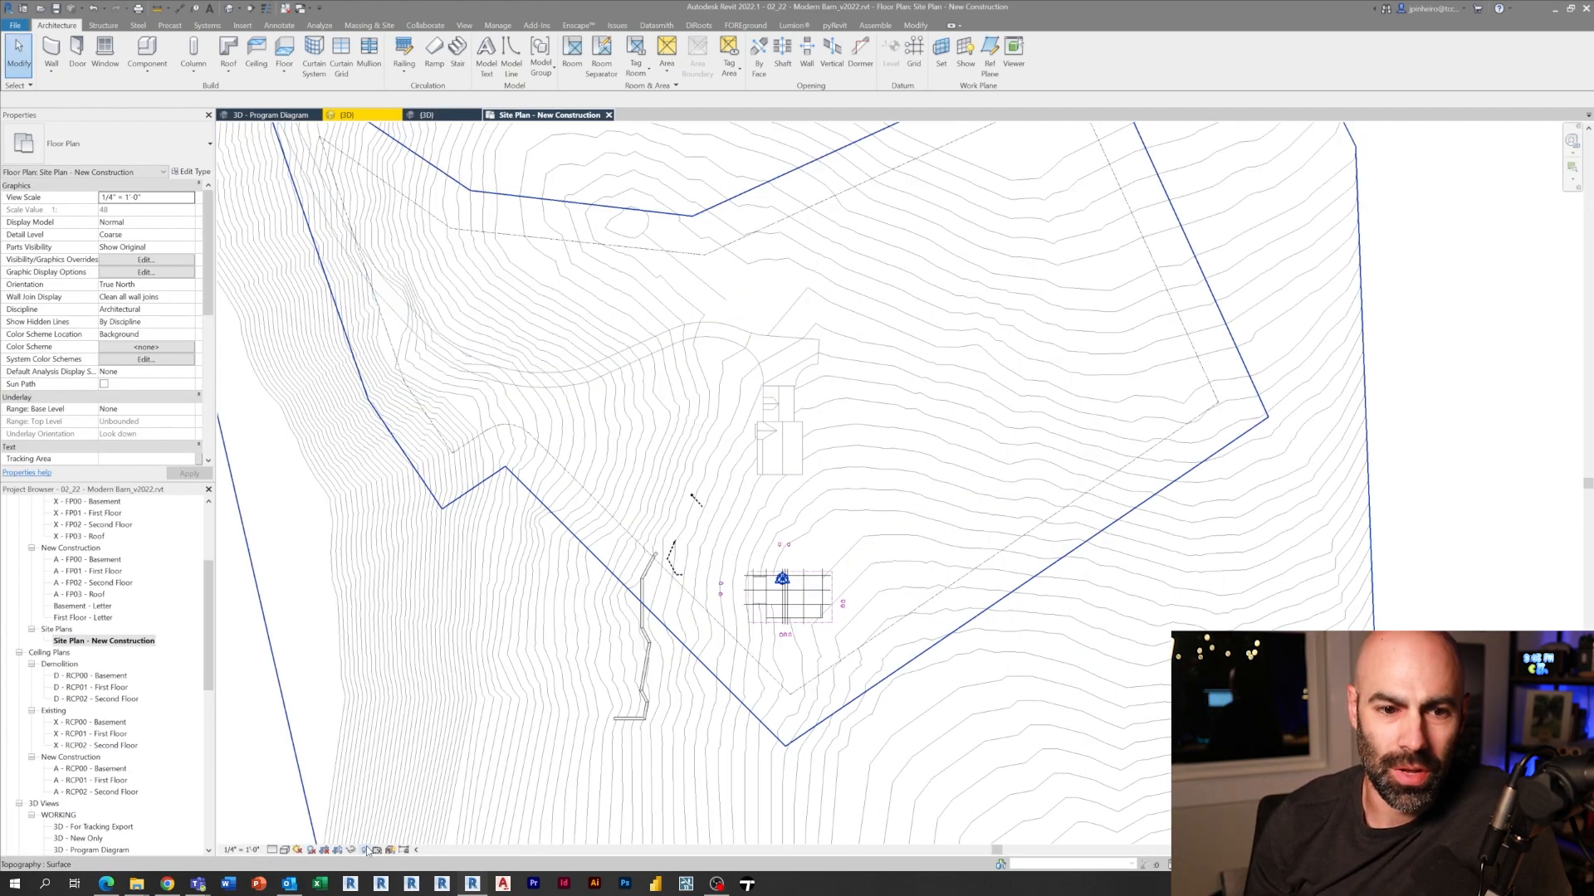
{"action": "key", "text": "r"}
{"action": "key", "text": "h"}
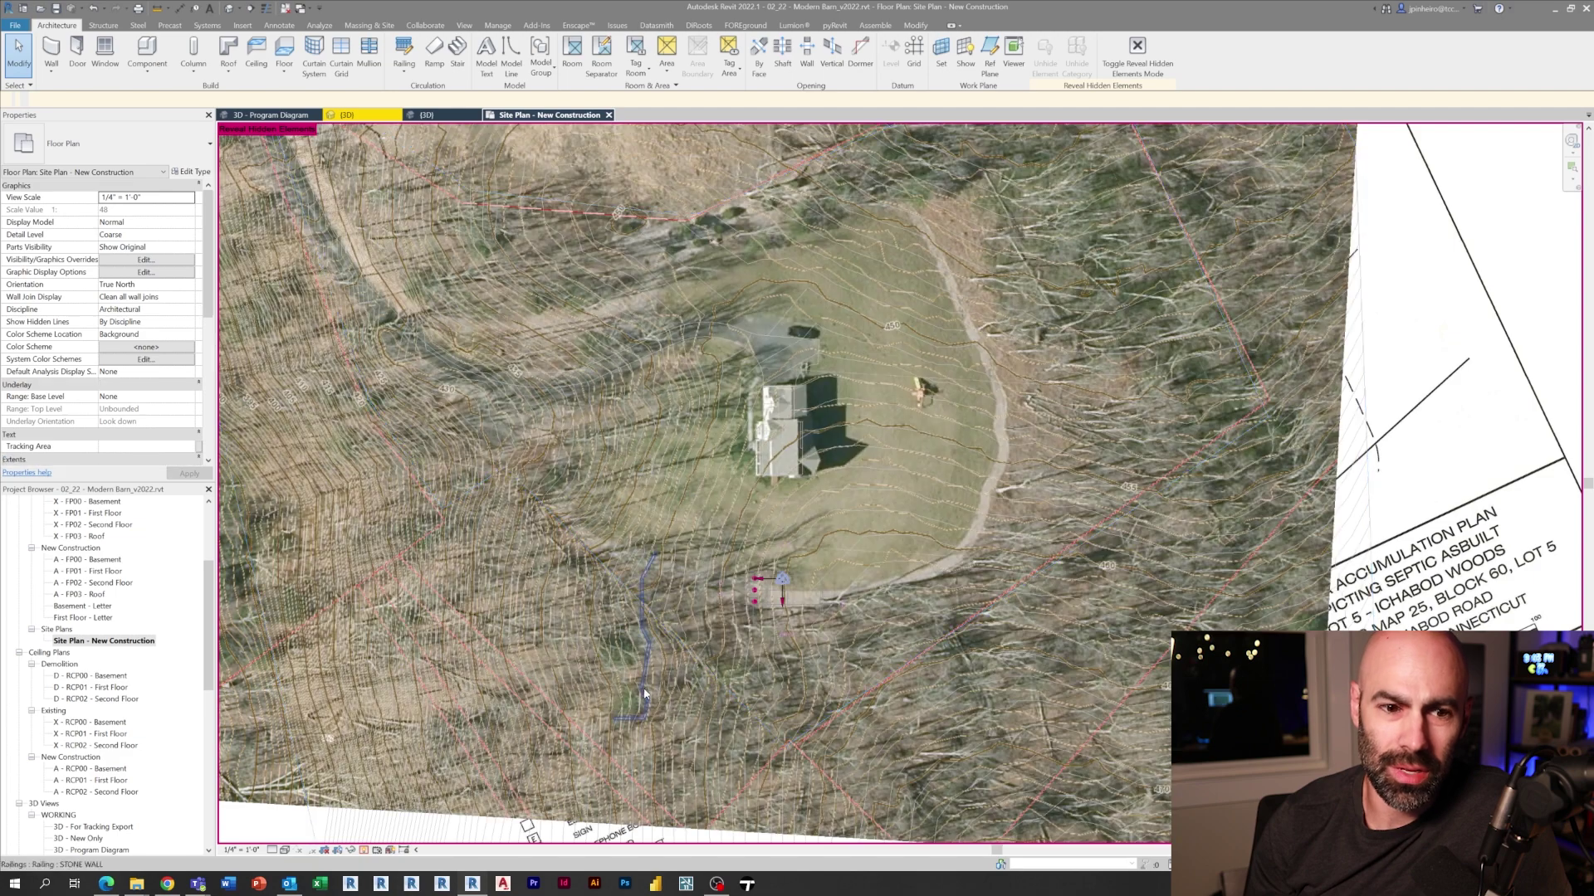
Inspect the stone wall railing's path in plan and in the 3D site view without changing it.
{"action": "double_click", "coordinate": [644, 697]}
{"action": "scroll", "coordinate": [606, 517], "scroll_direction": "up", "scroll_amount": 2}
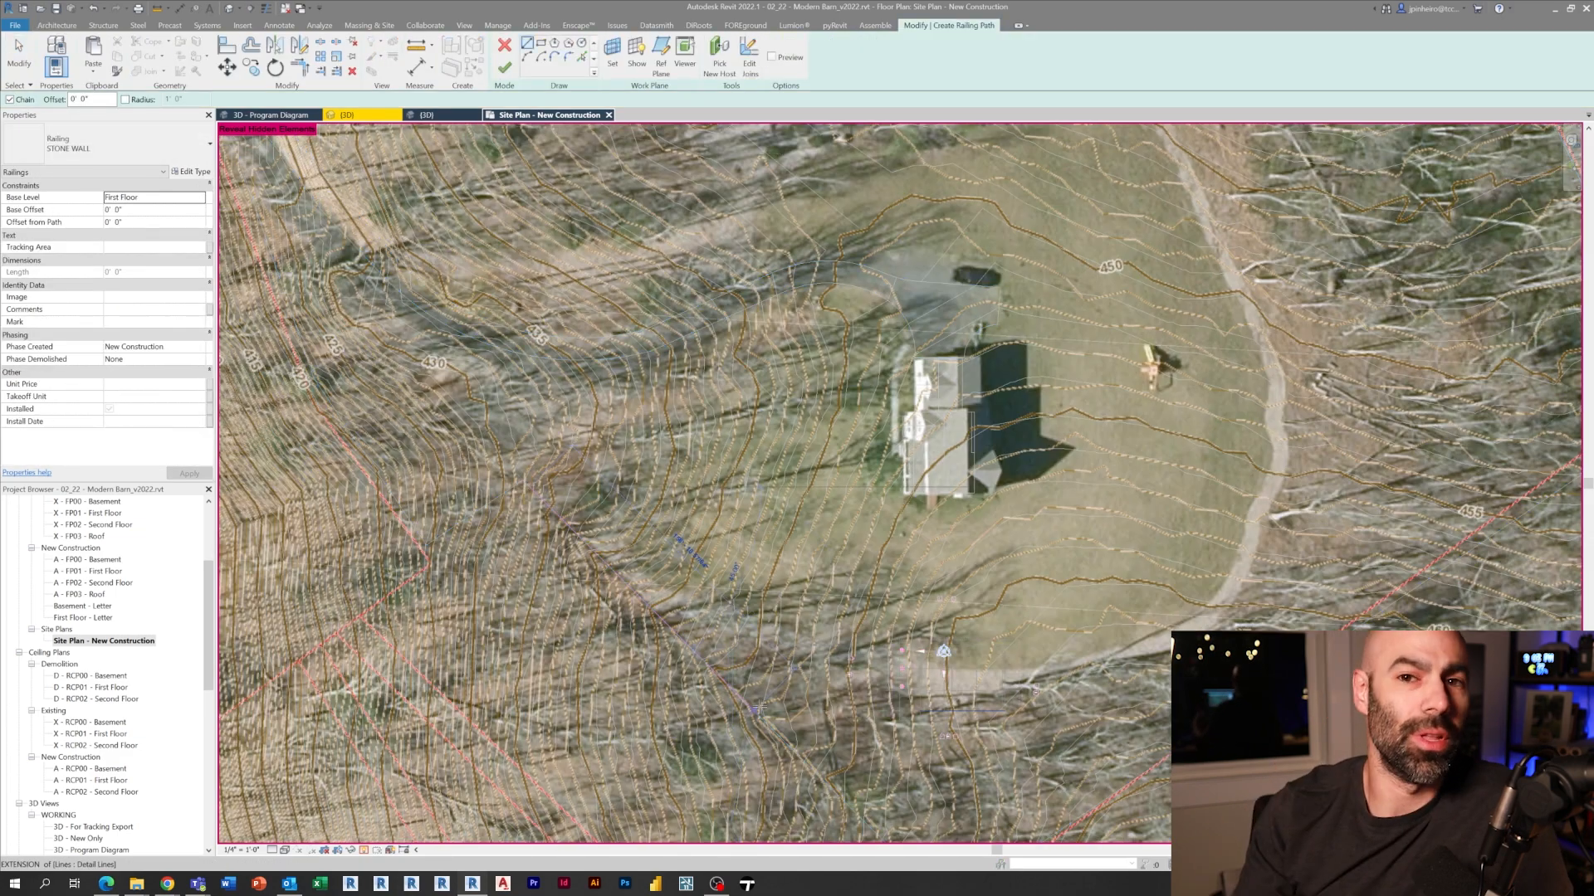
{"action": "key", "text": "Escape"}
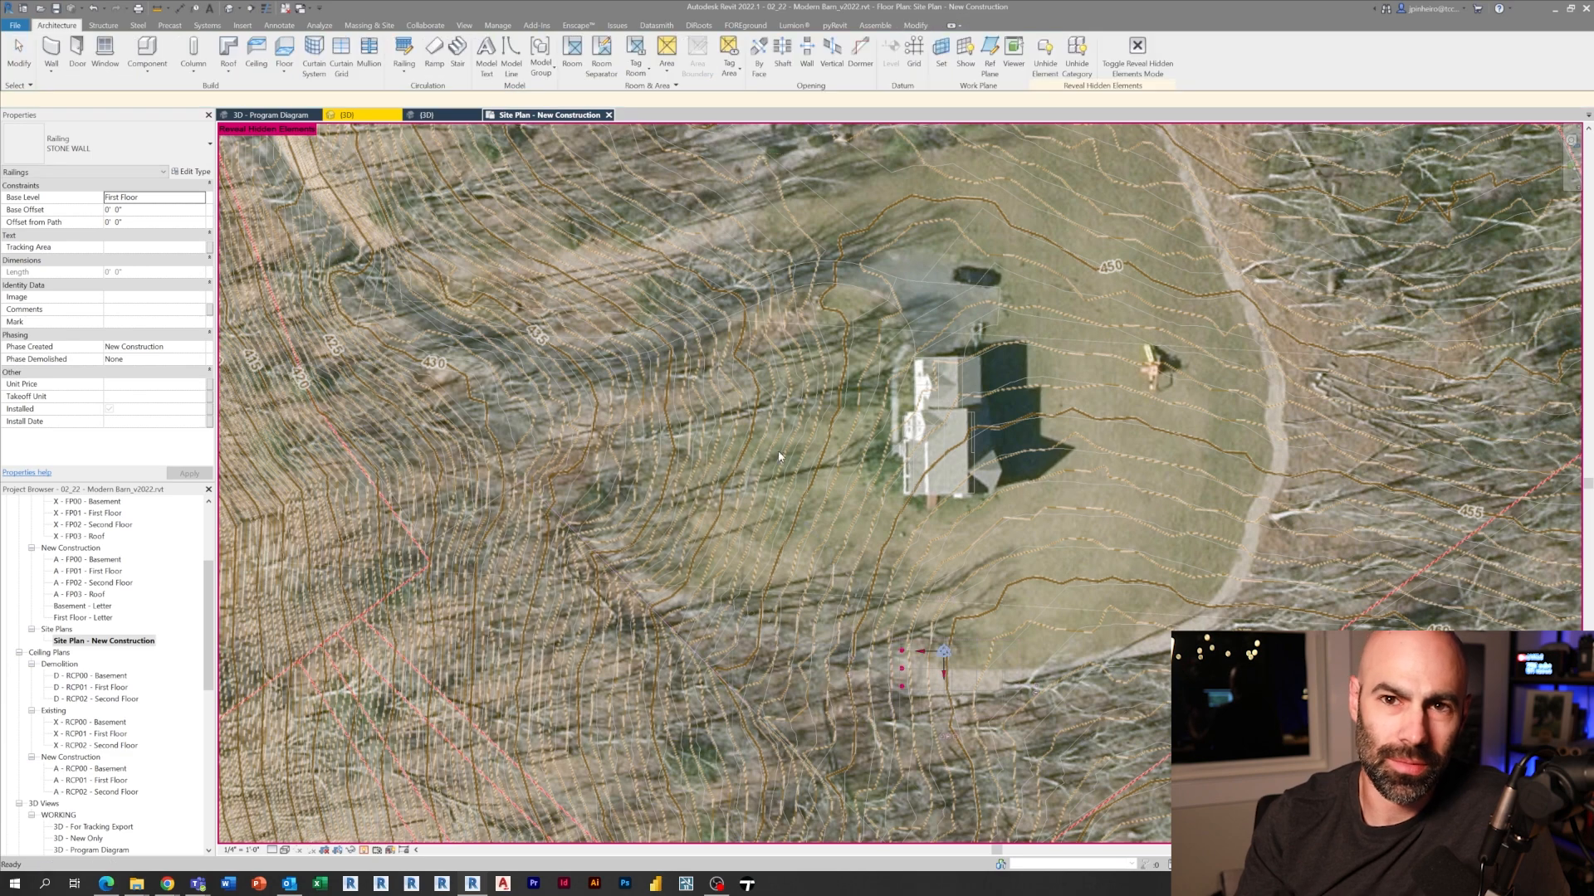
{"action": "left_click", "coordinate": [425, 114]}
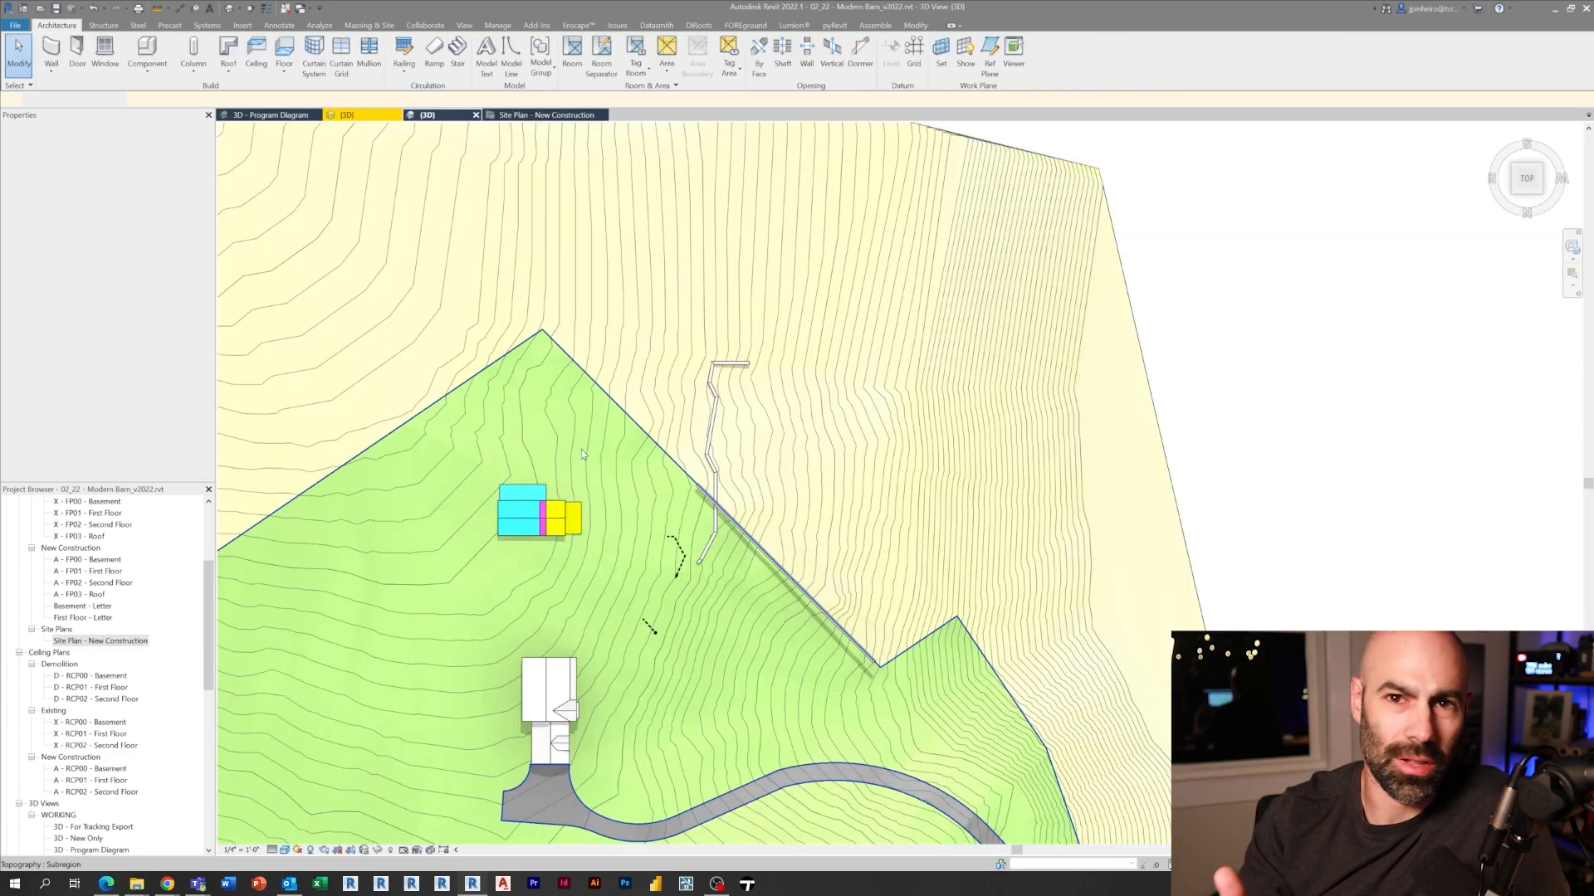
{"action": "scroll", "coordinate": [756, 605], "scroll_direction": "up", "scroll_amount": 3}
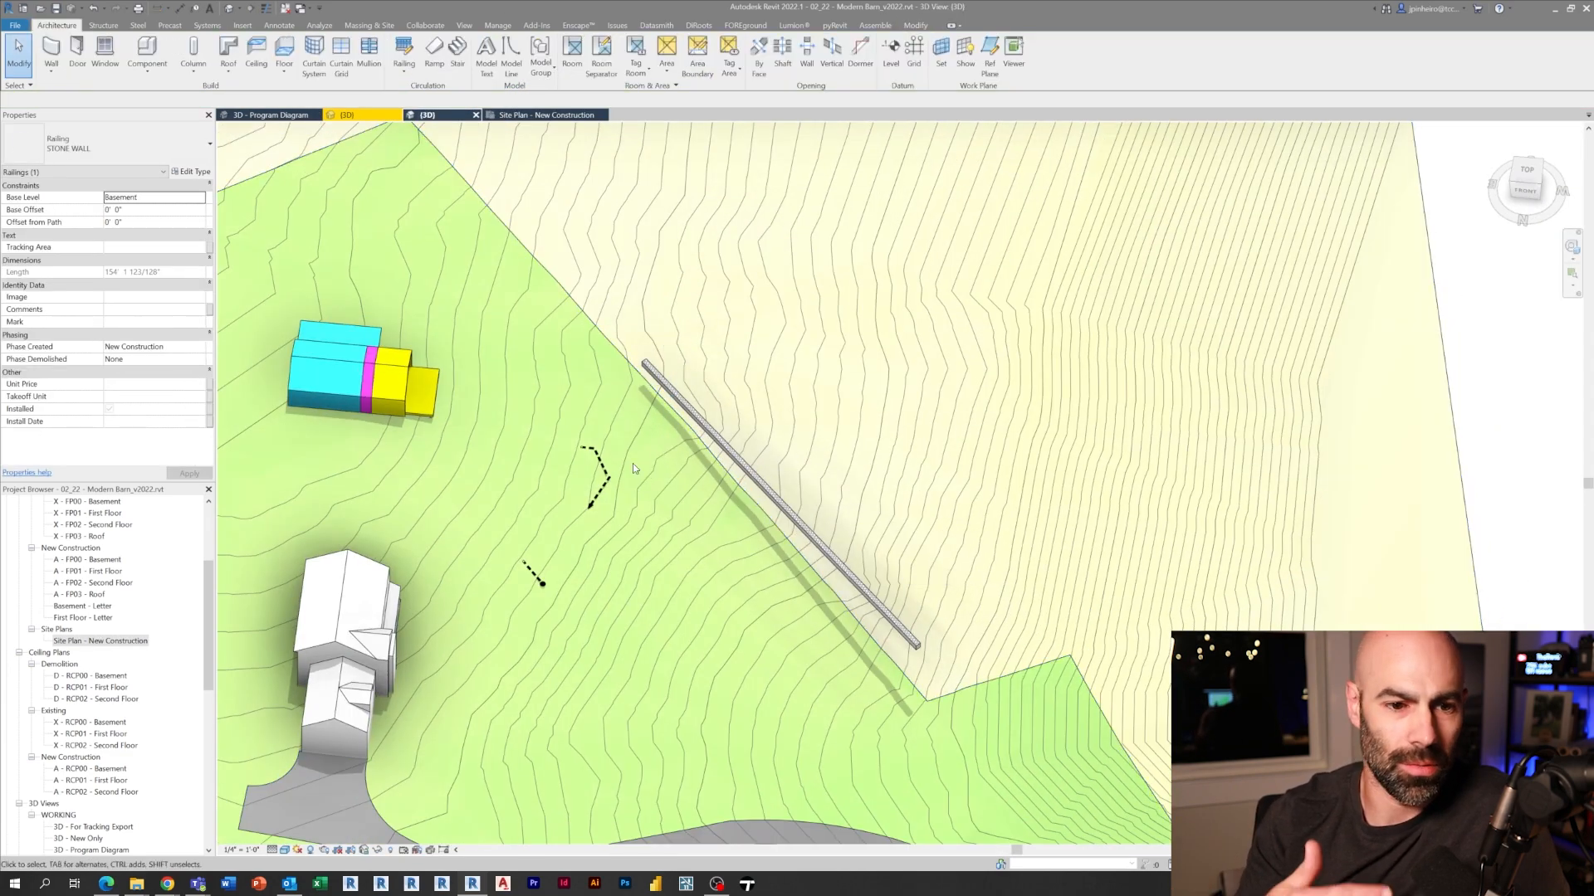
{"action": "left_click", "coordinate": [710, 446]}
{"action": "key", "text": "Escape"}
{"action": "scroll", "coordinate": [809, 449], "scroll_direction": "down", "scroll_amount": 2}
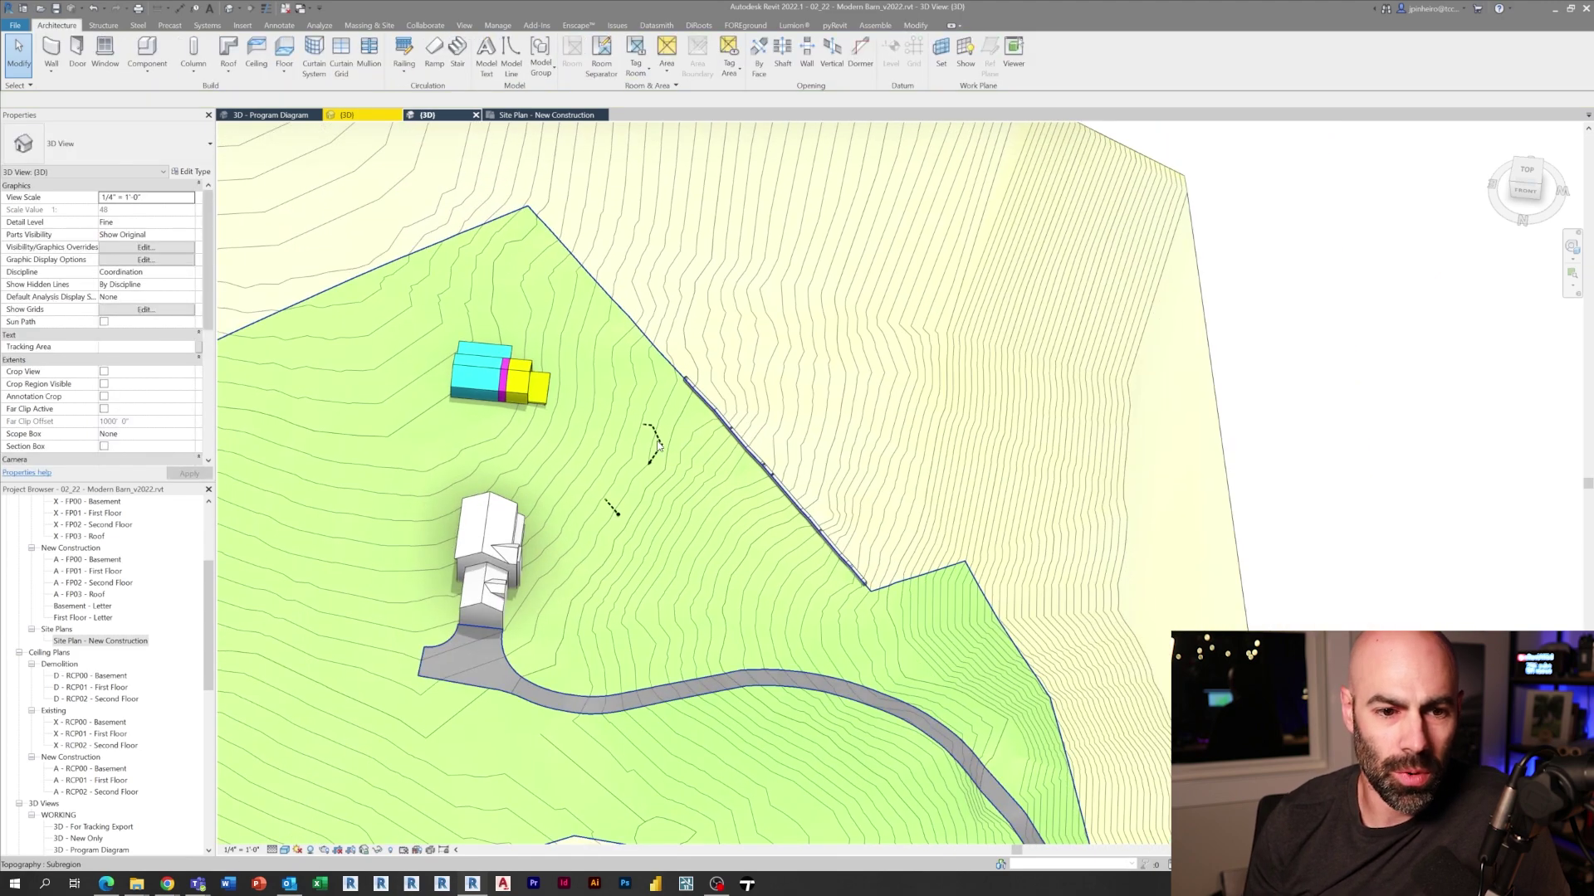
{"action": "scroll", "coordinate": [929, 471], "scroll_direction": "up", "scroll_amount": 4}
{"action": "scroll", "coordinate": [930, 471], "scroll_direction": "up", "scroll_amount": 3}
{"action": "scroll", "coordinate": [929, 471], "scroll_direction": "down", "scroll_amount": 5}
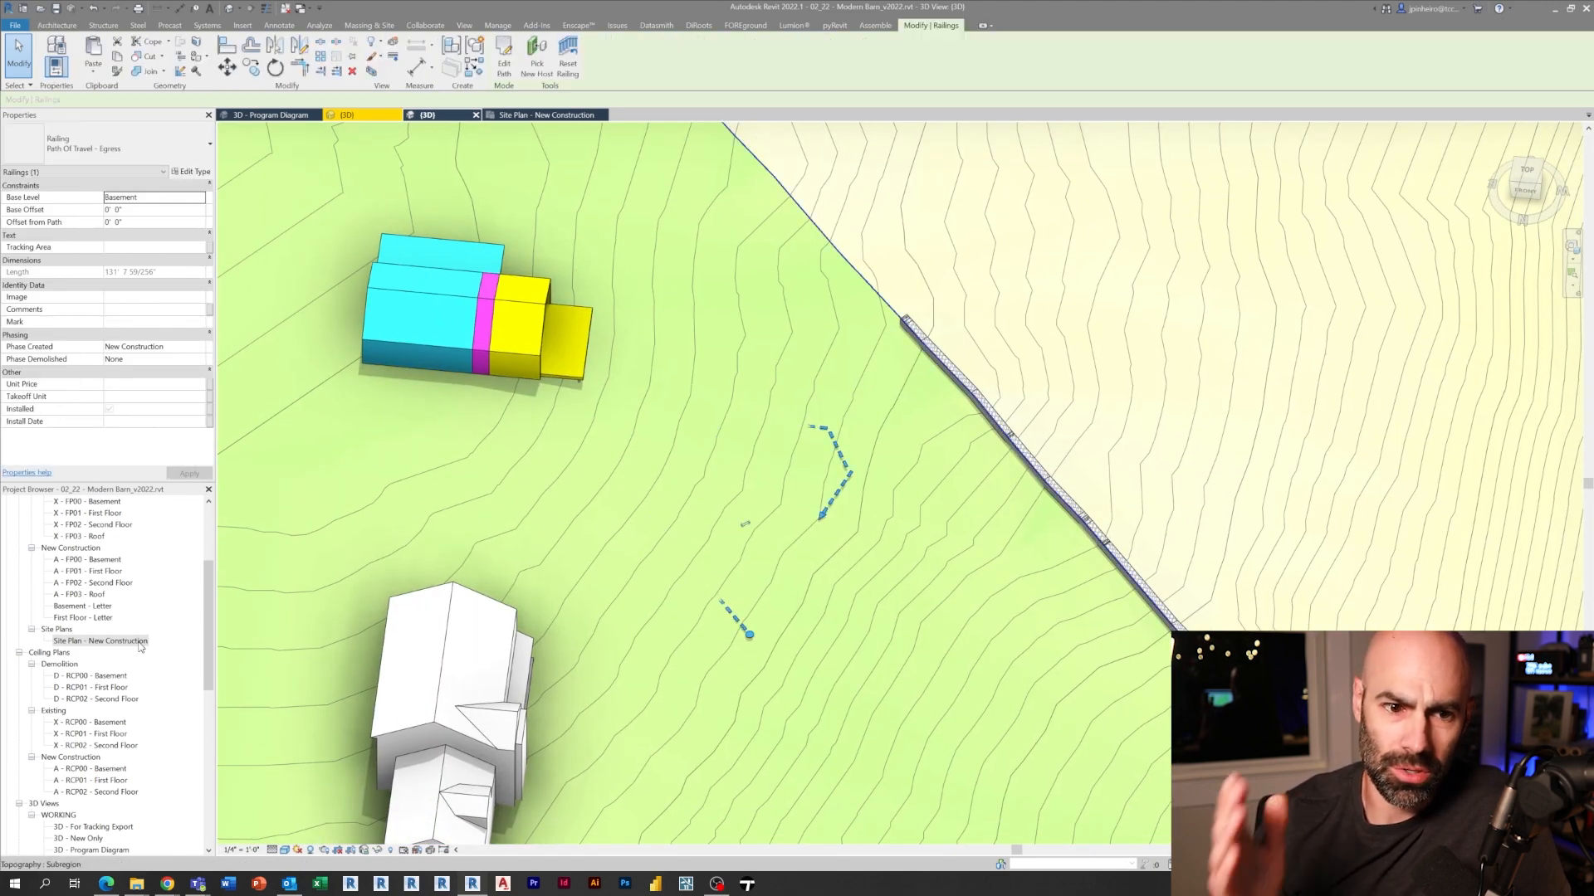
Try enlarging the Program Diagram crop region, undo it, and open the 3D view lock options.
{"action": "left_click", "coordinate": [277, 115]}
{"action": "left_click", "coordinate": [674, 560]}
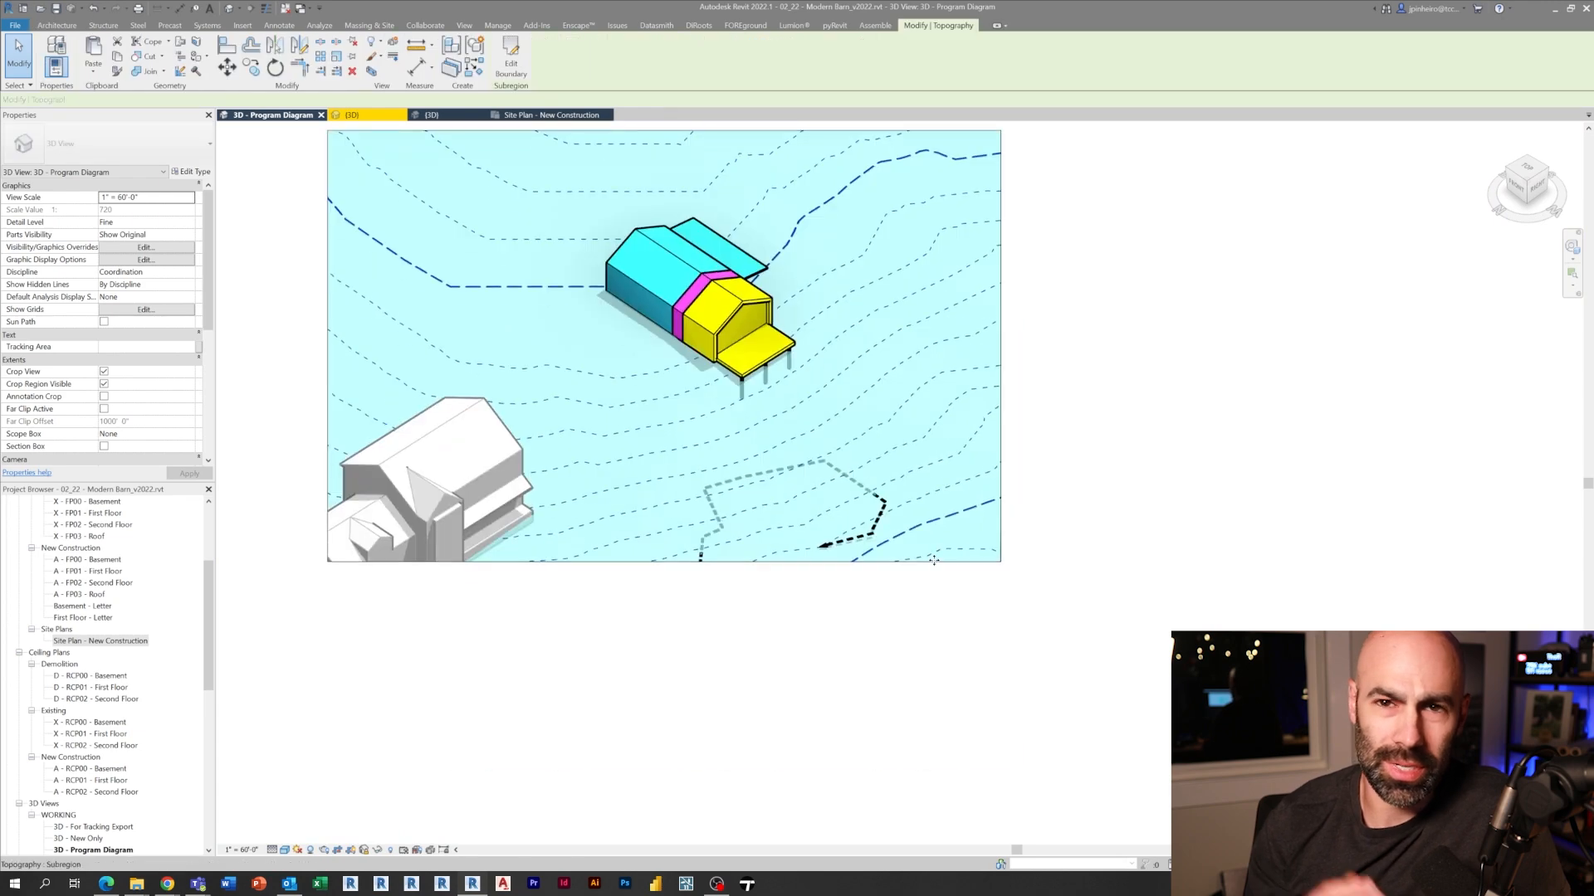
{"action": "left_click_drag", "start_coordinate": [664, 561], "coordinate": [672, 586]}
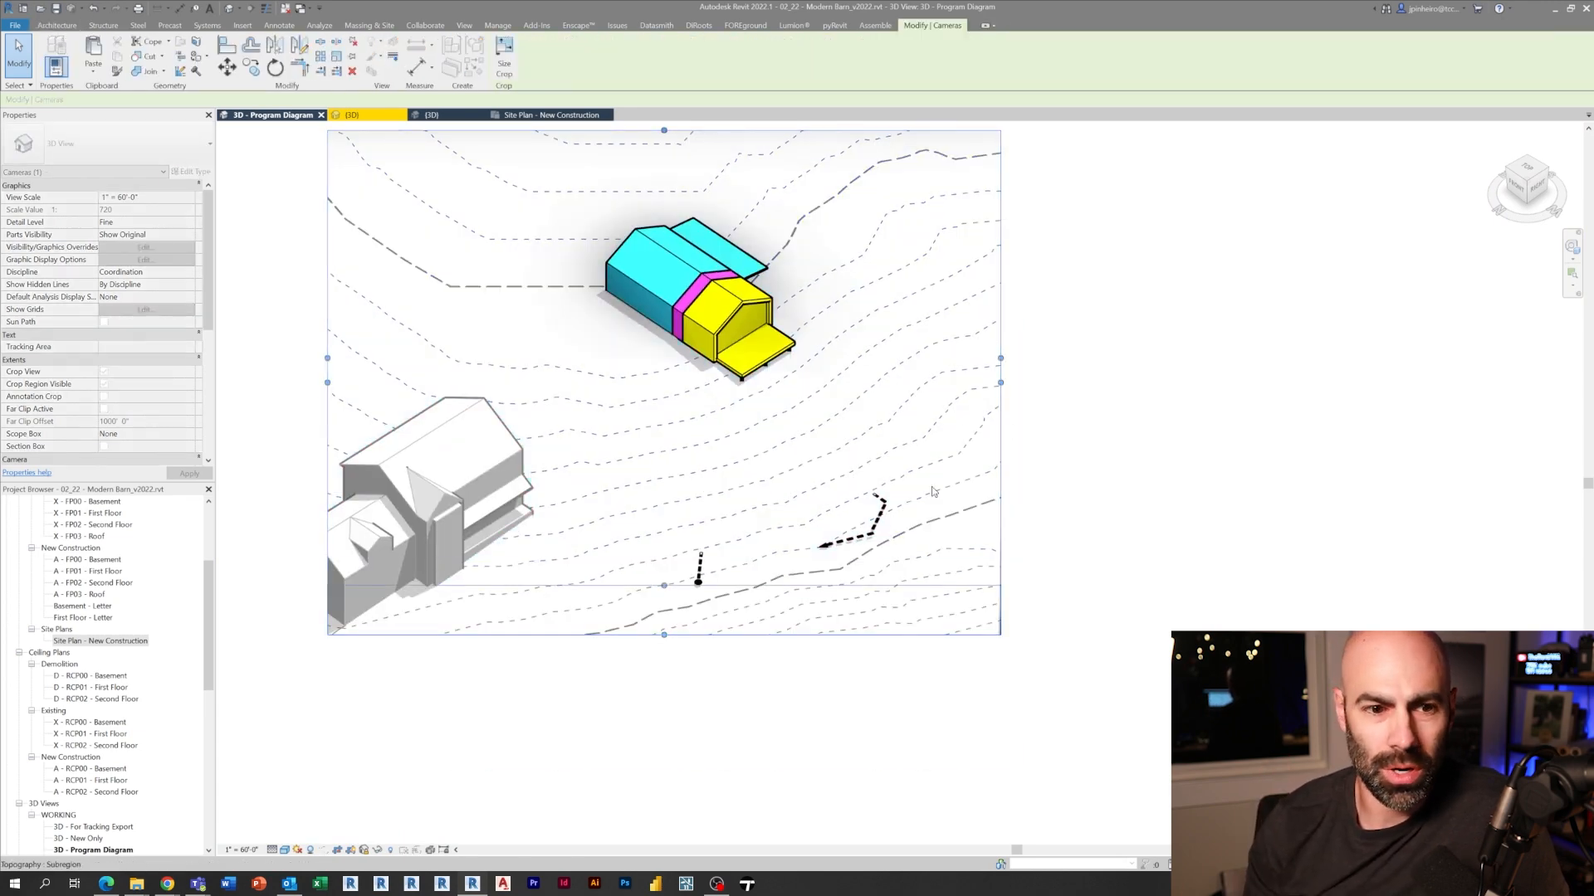
{"action": "left_click_drag", "start_coordinate": [999, 346], "coordinate": [1264, 361]}
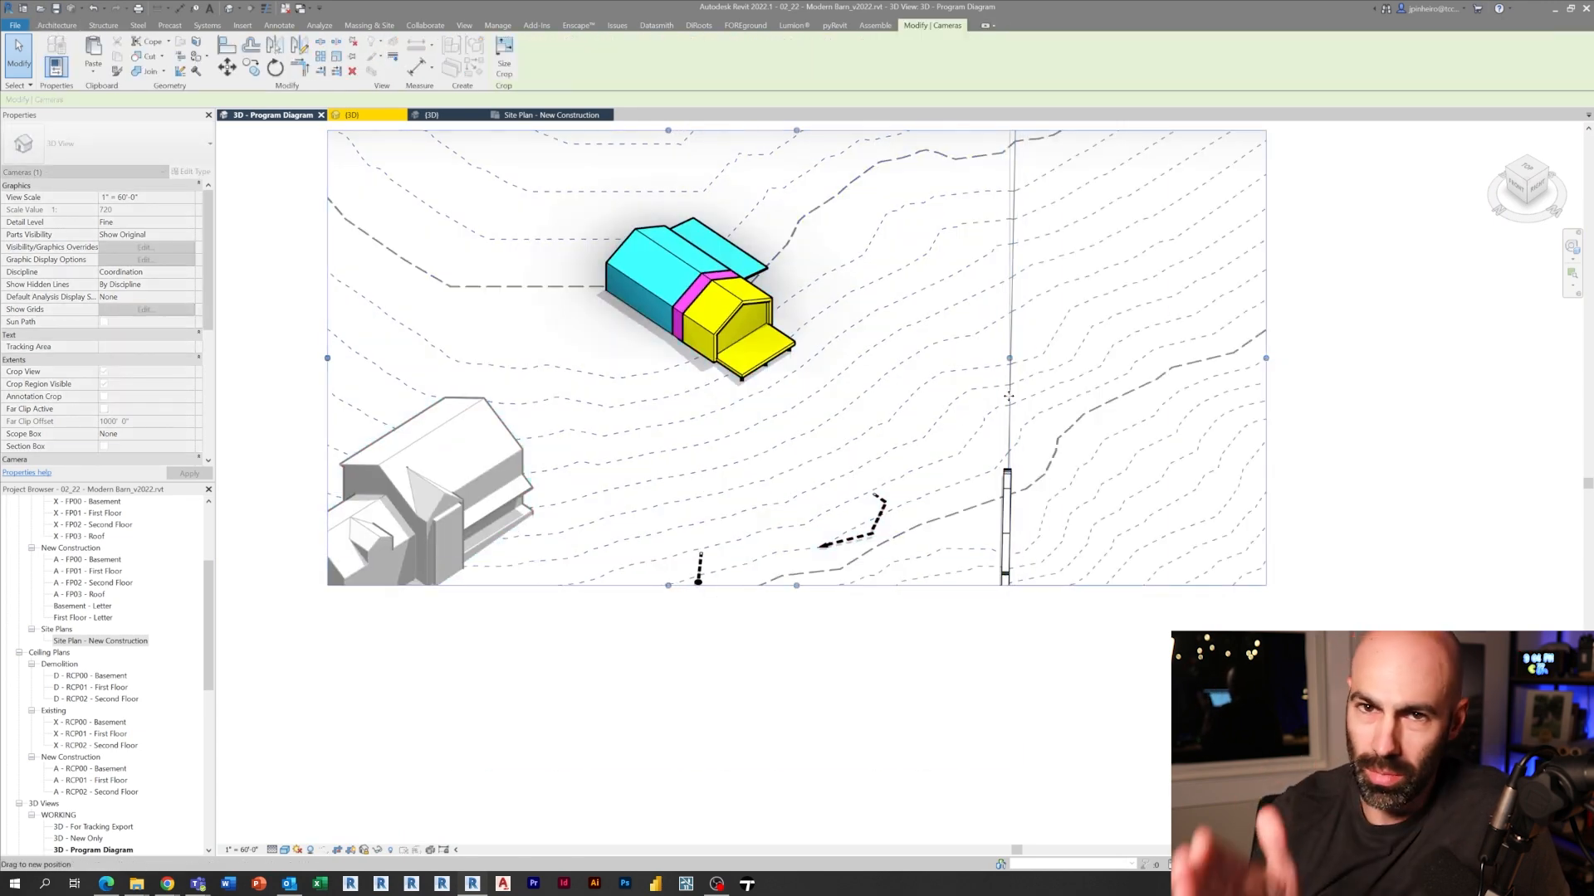
{"action": "key", "text": "ctrl+z"}
{"action": "scroll", "coordinate": [556, 359], "scroll_direction": "up", "scroll_amount": 2}
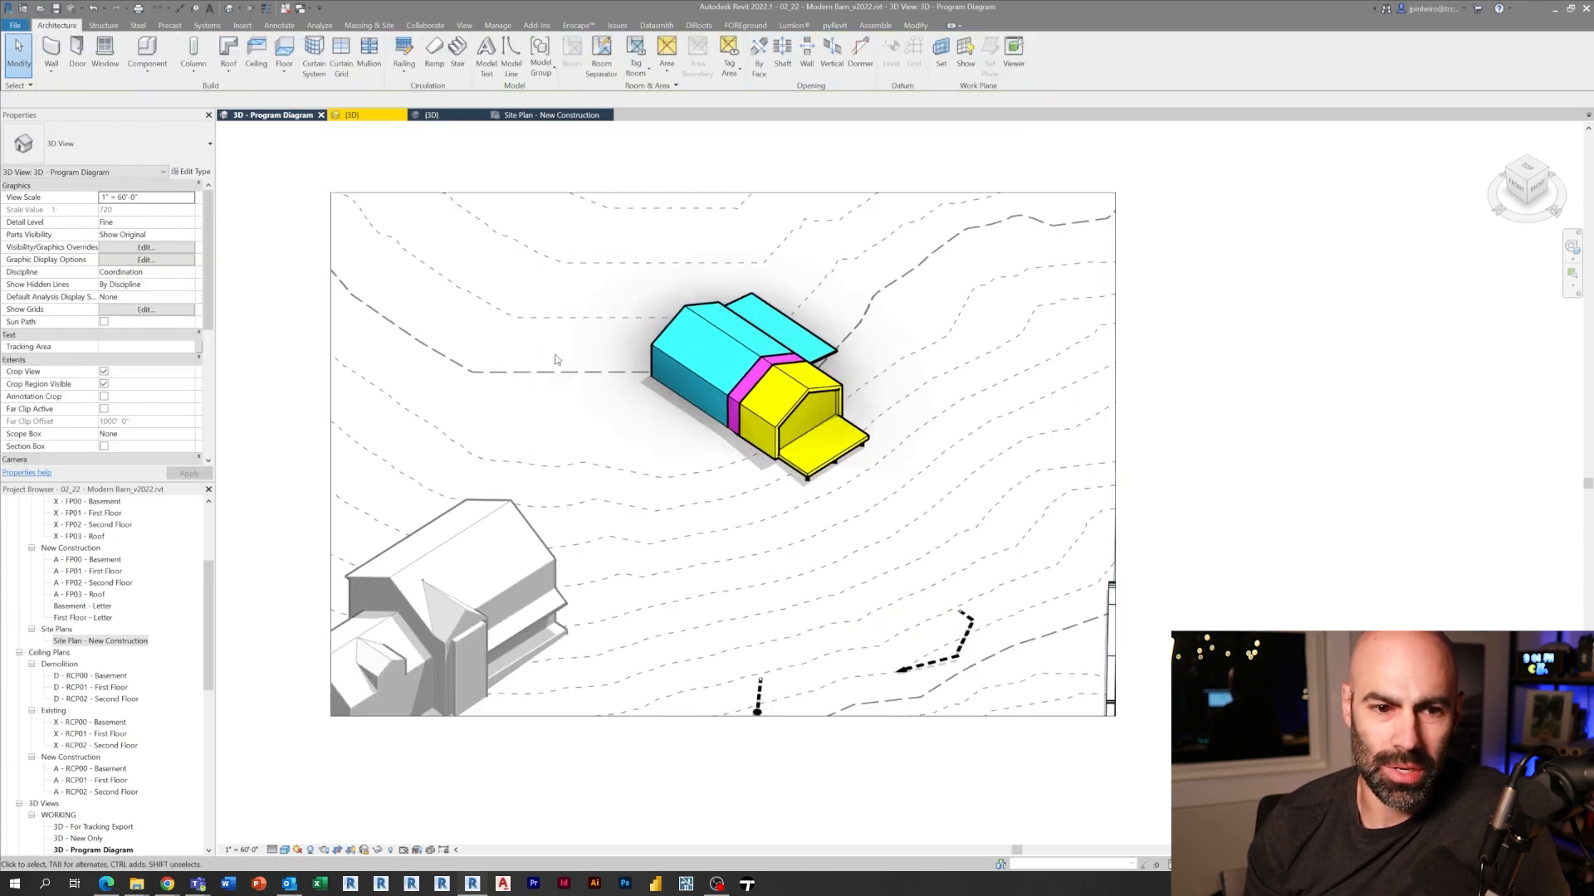
{"action": "left_click", "coordinate": [369, 852]}
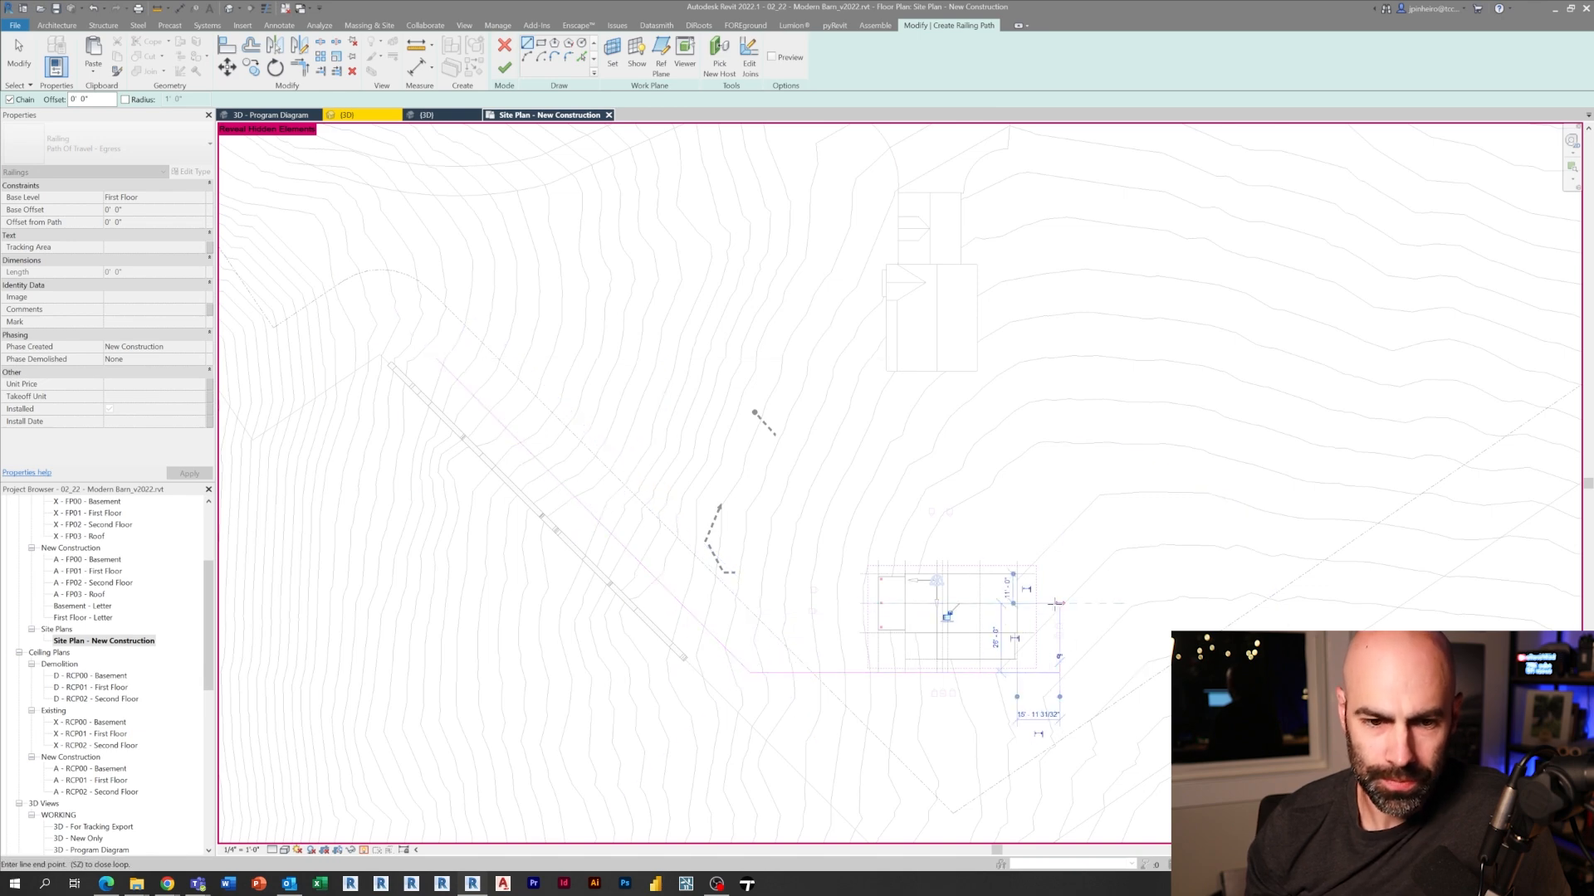
{"action": "scroll", "coordinate": [990, 666], "scroll_direction": "up", "scroll_amount": 2}
Sketch the egress path's segments, round its corners with fillet arcs and finish the railing.
{"action": "left_click", "coordinate": [1092, 693]}
{"action": "key", "text": "Escape"}
{"action": "key", "text": "Escape"}
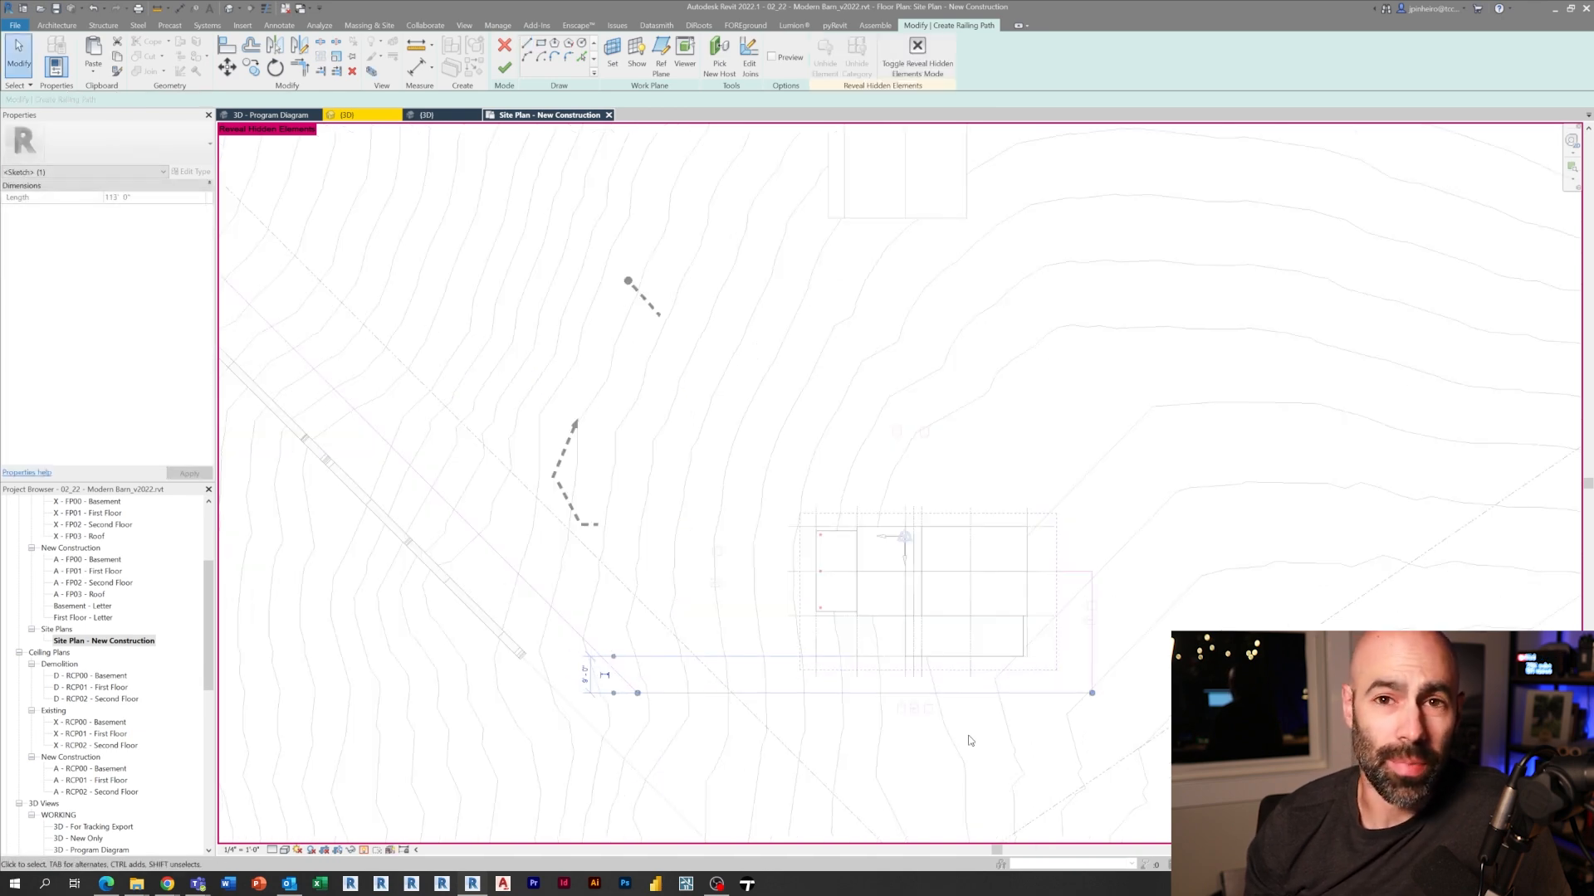
{"action": "scroll", "coordinate": [1065, 576], "scroll_direction": "up", "scroll_amount": 2}
{"action": "left_click", "coordinate": [1124, 568]}
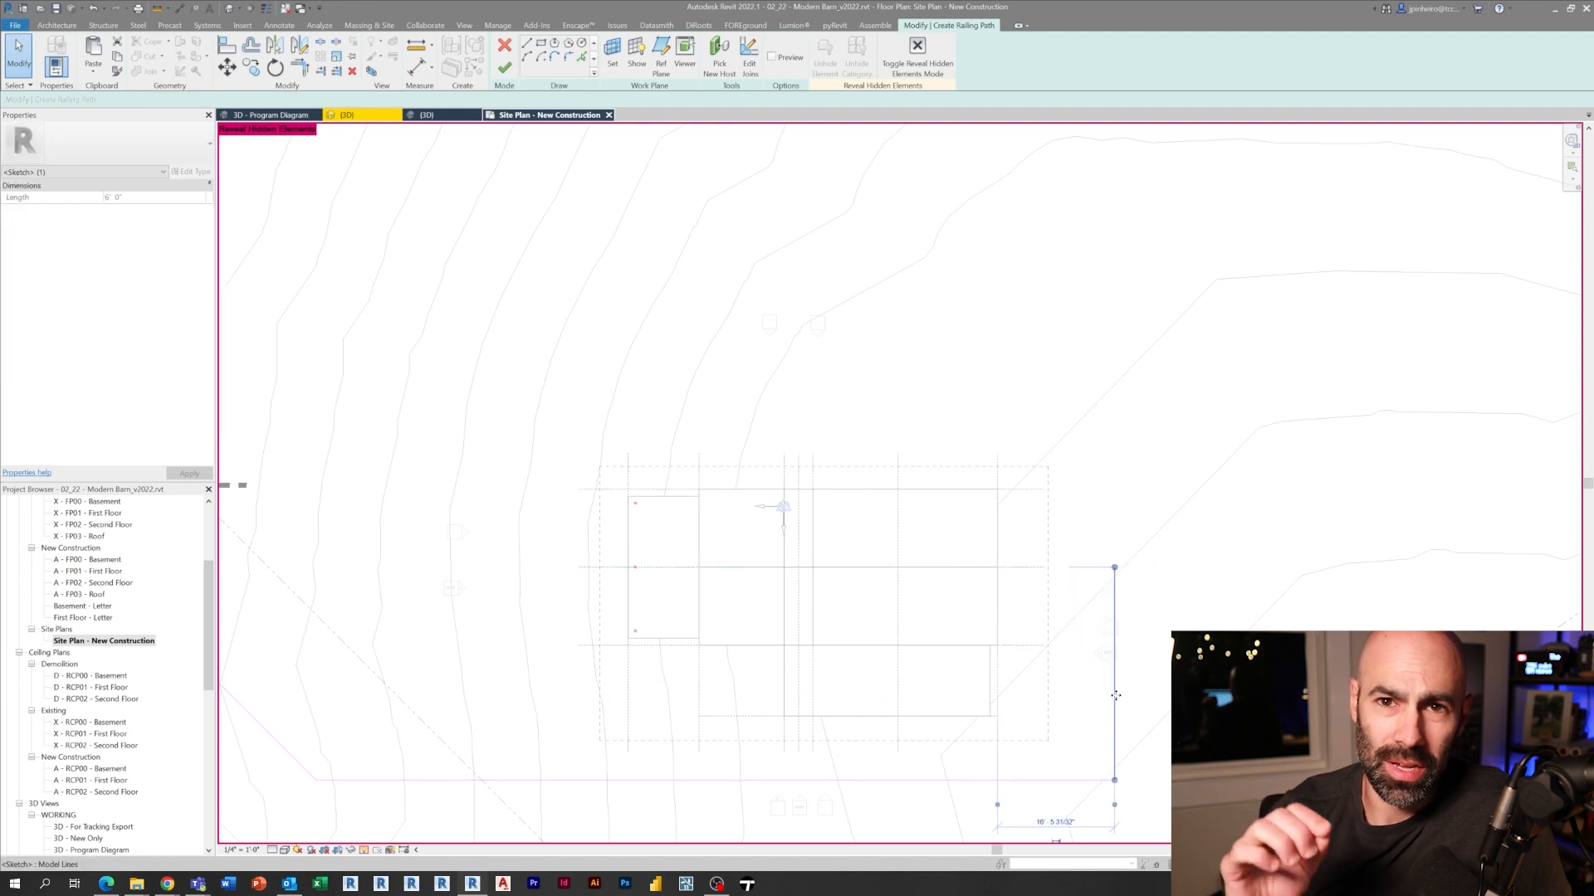
{"action": "left_click", "coordinate": [1125, 781]}
{"action": "left_click", "coordinate": [581, 57]}
{"action": "scroll", "coordinate": [1112, 561], "scroll_direction": "up", "scroll_amount": 2}
{"action": "left_click", "coordinate": [1112, 549]}
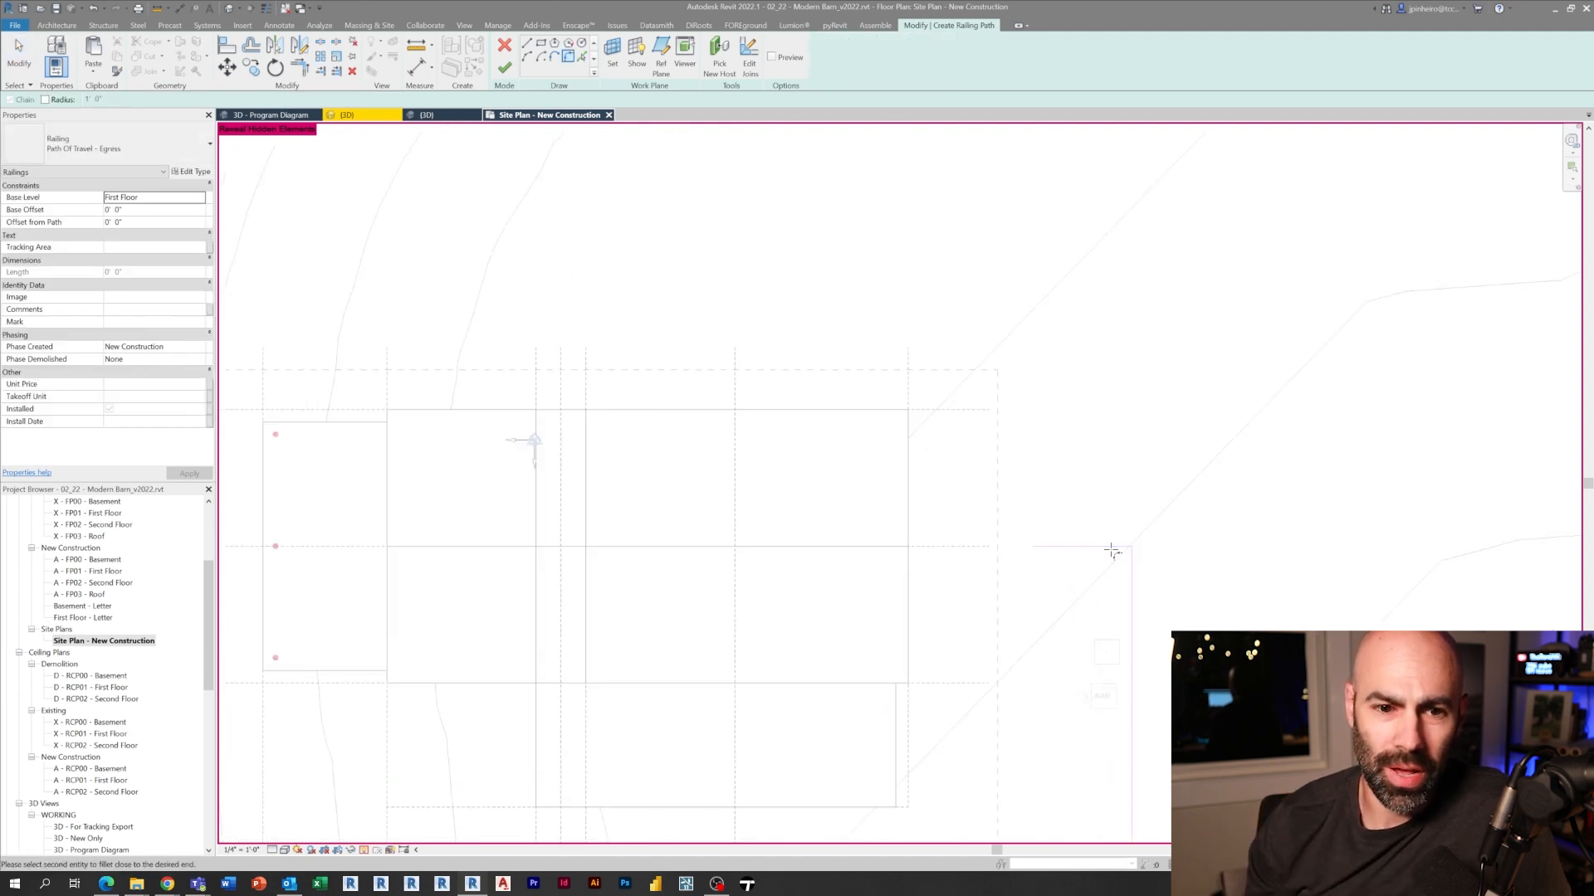
{"action": "left_click", "coordinate": [1121, 571]}
{"action": "scroll", "coordinate": [1097, 498], "scroll_direction": "down", "scroll_amount": 3}
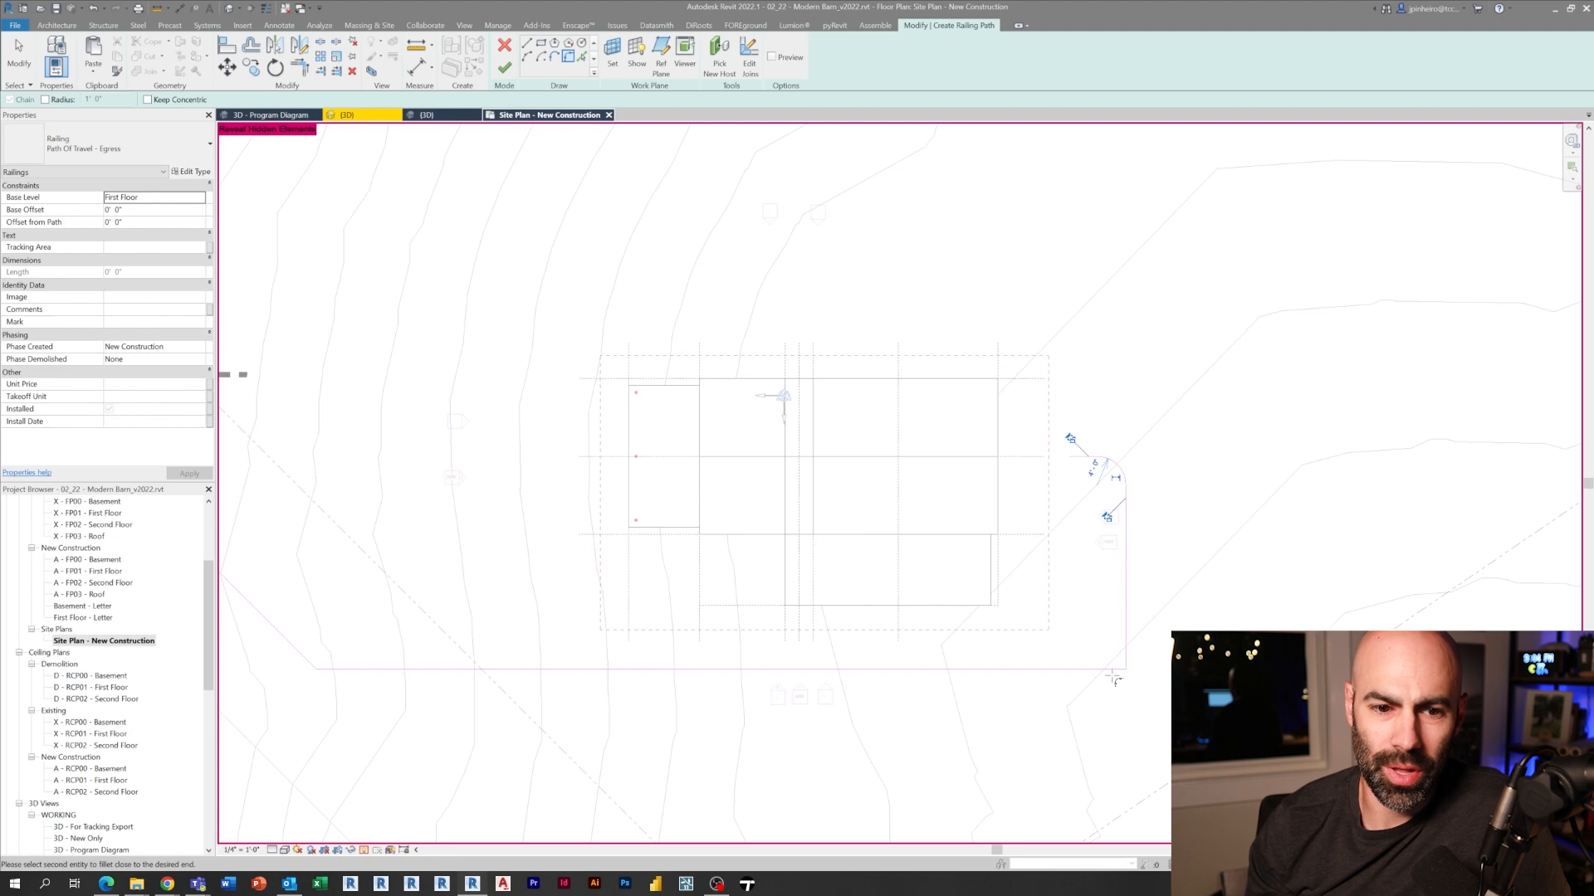
{"action": "left_click", "coordinate": [1119, 652]}
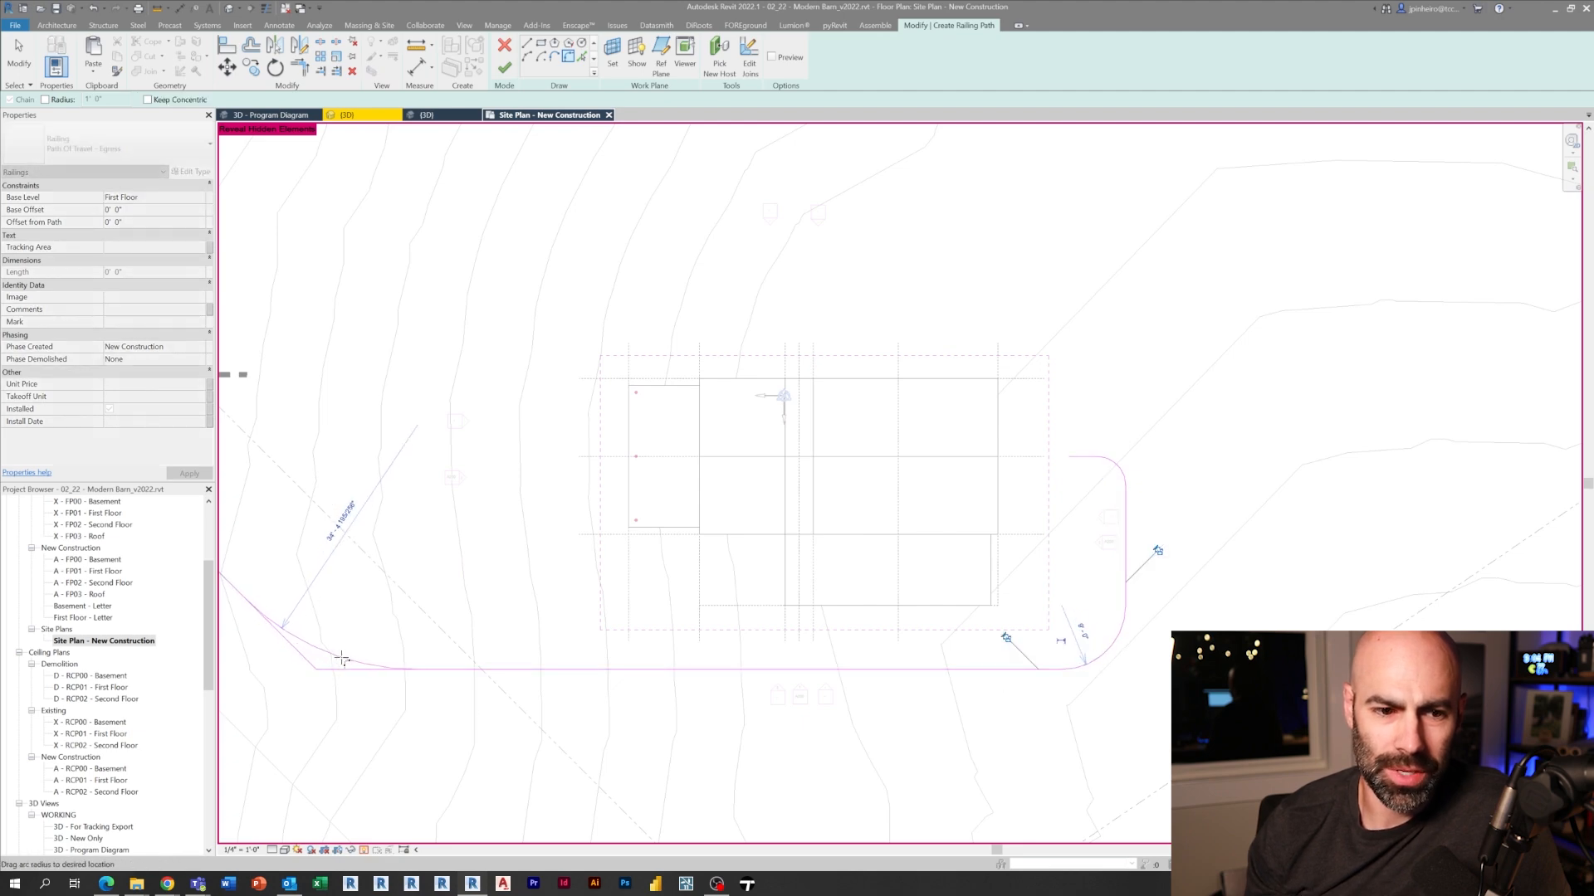
{"action": "left_click", "coordinate": [498, 80]}
{"action": "scroll", "coordinate": [701, 643], "scroll_direction": "down", "scroll_amount": 1}
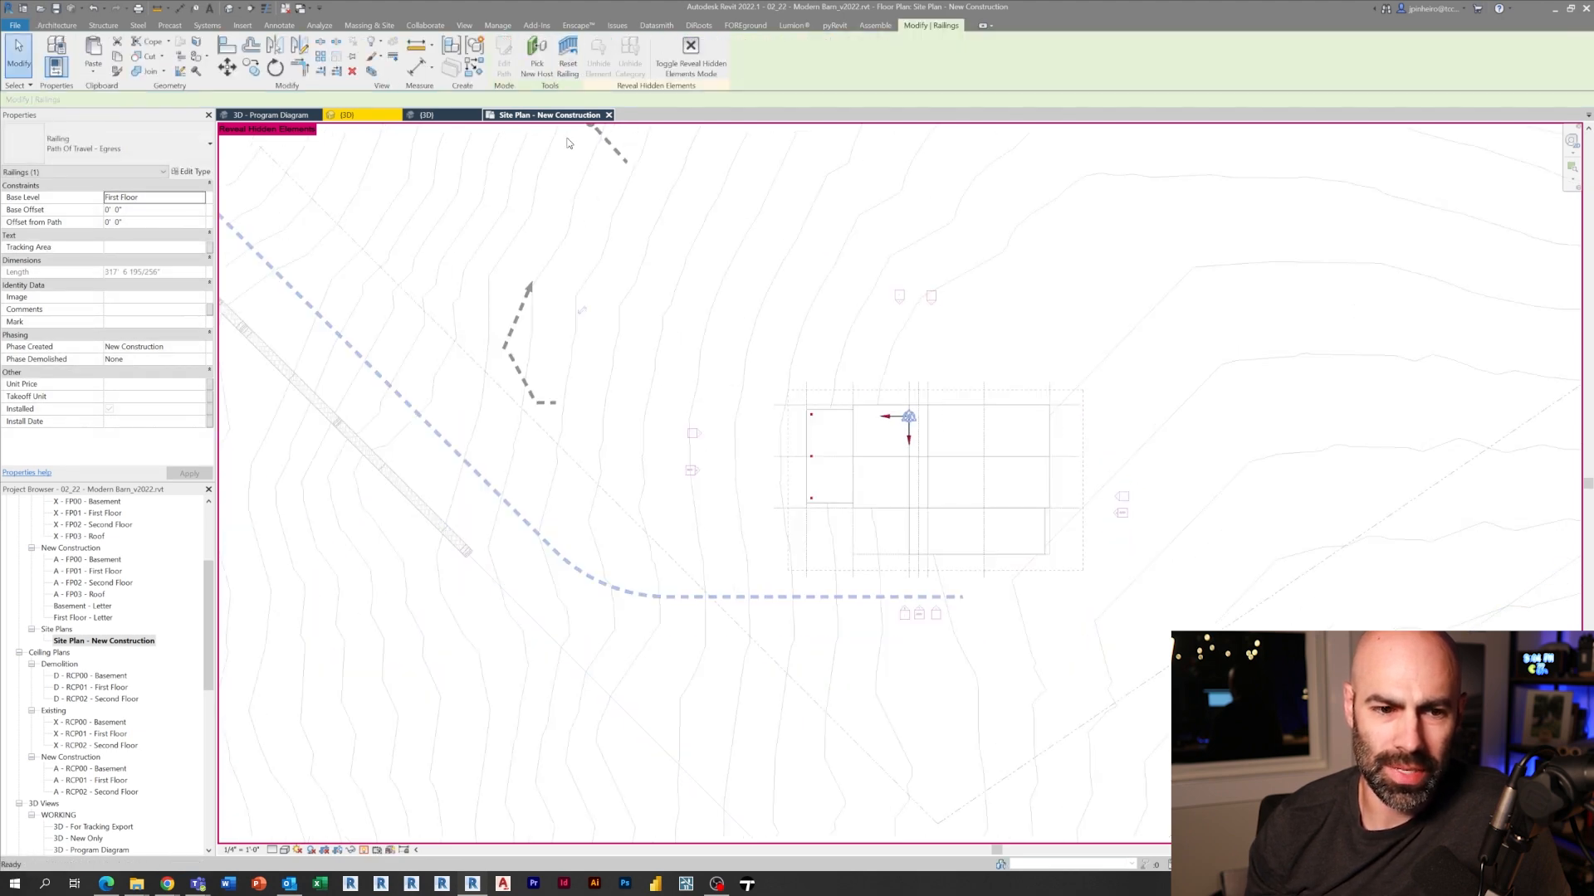
{"action": "left_click", "coordinate": [701, 644]}
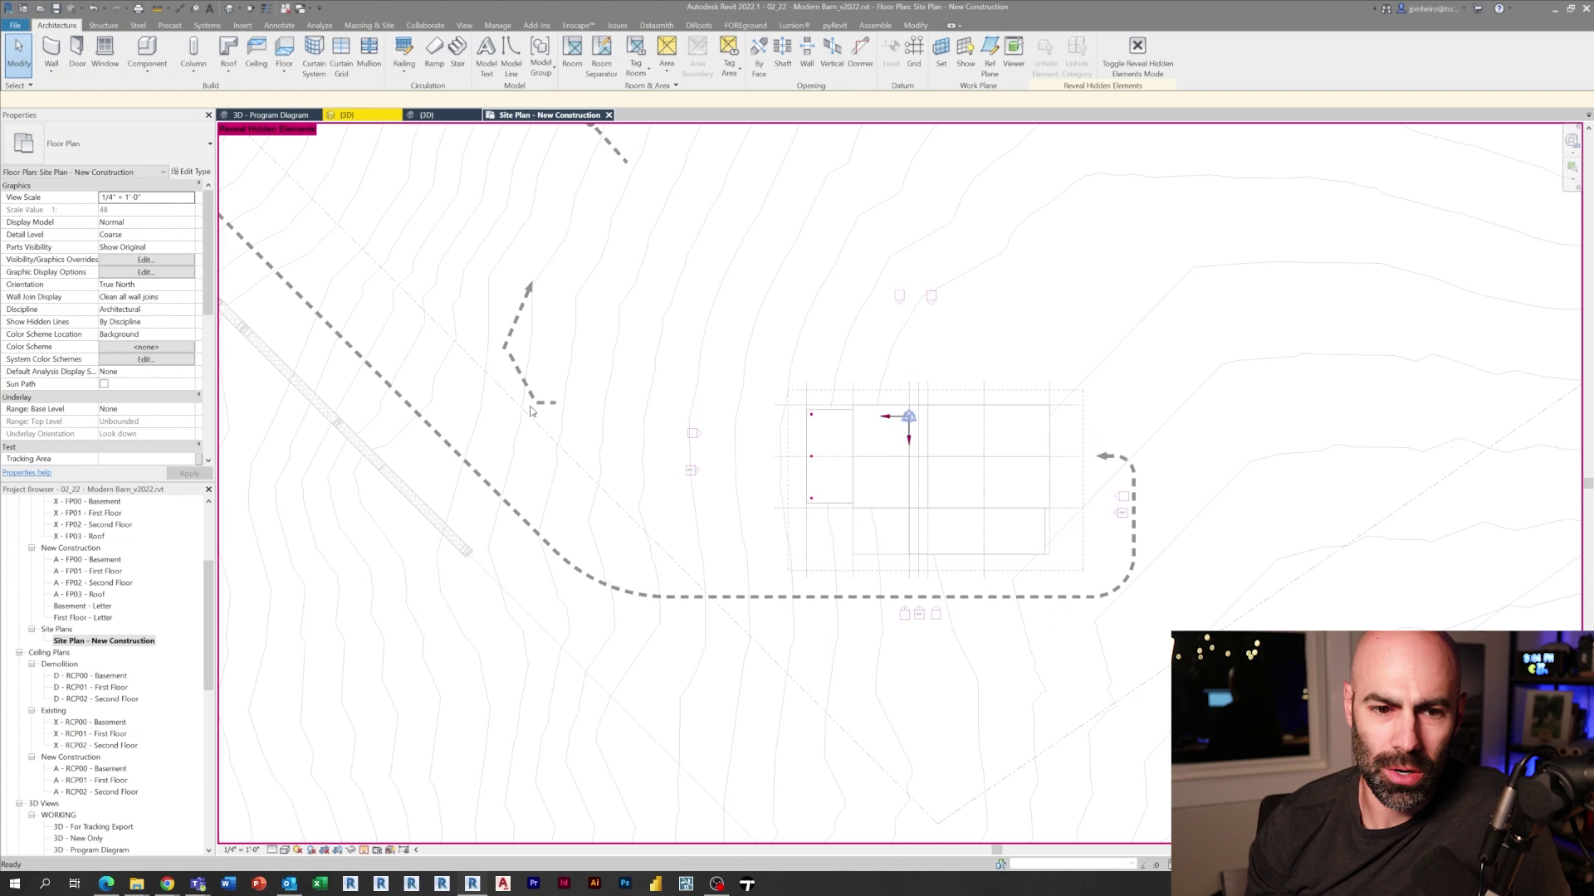
Widen the PoT_Egress-Dash type's Width in Type Properties.
{"action": "left_click", "coordinate": [631, 598]}
{"action": "left_click", "coordinate": [504, 214]}
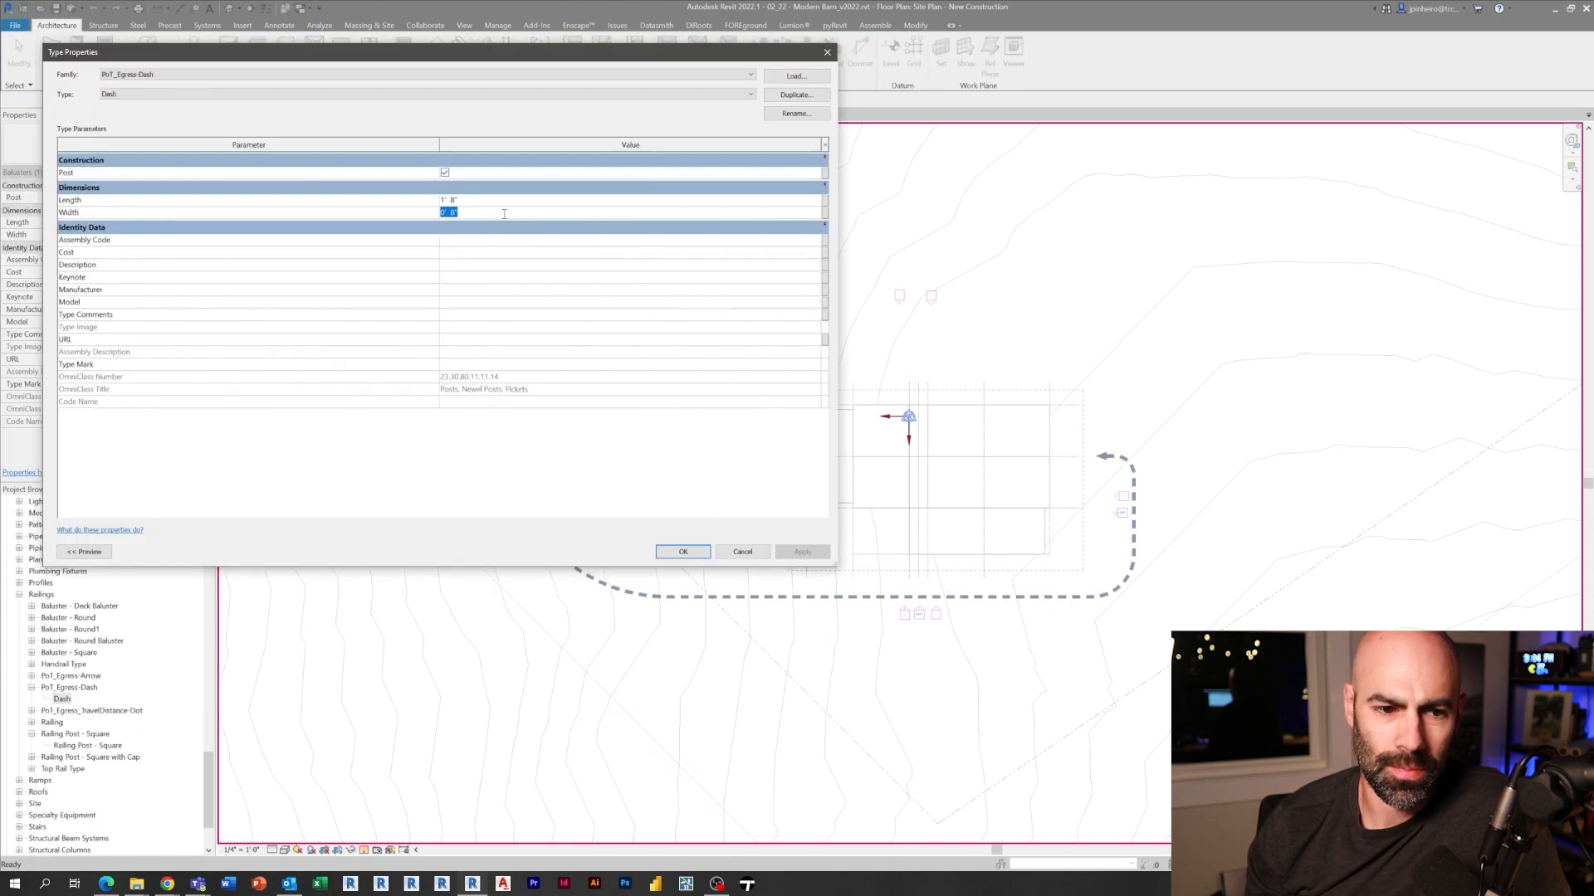
{"action": "left_click", "coordinate": [682, 552]}
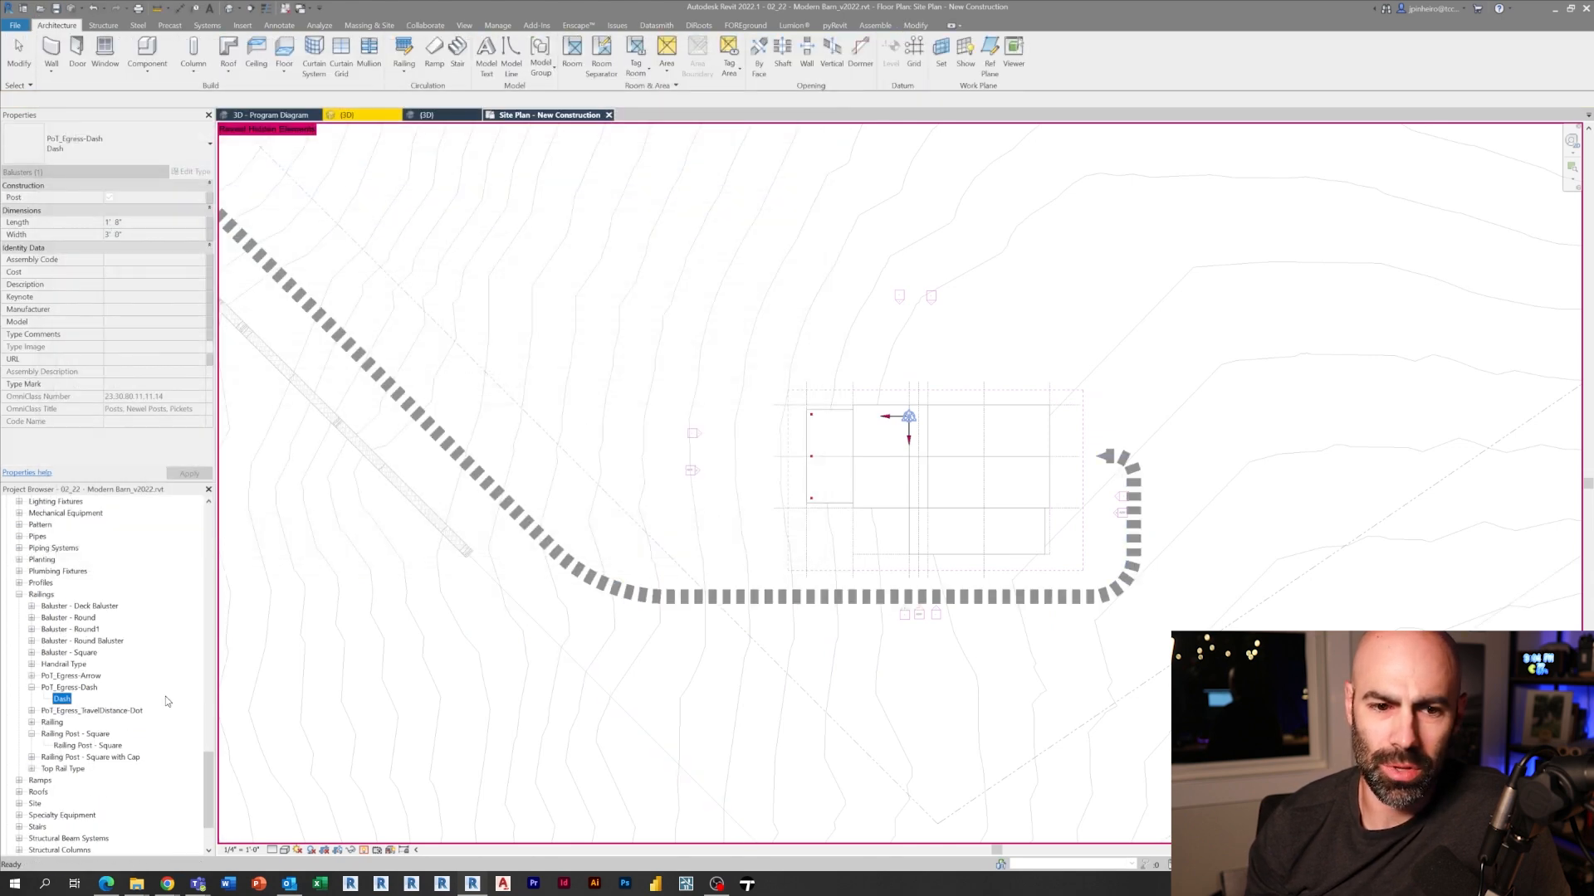
Check the PoT_Egress-Arrow type and open its family for editing from the Project Browser.
{"action": "left_click", "coordinate": [31, 676]}
{"action": "double_click", "coordinate": [63, 688]}
{"action": "left_click", "coordinate": [682, 552]}
{"action": "right_click", "coordinate": [71, 675]}
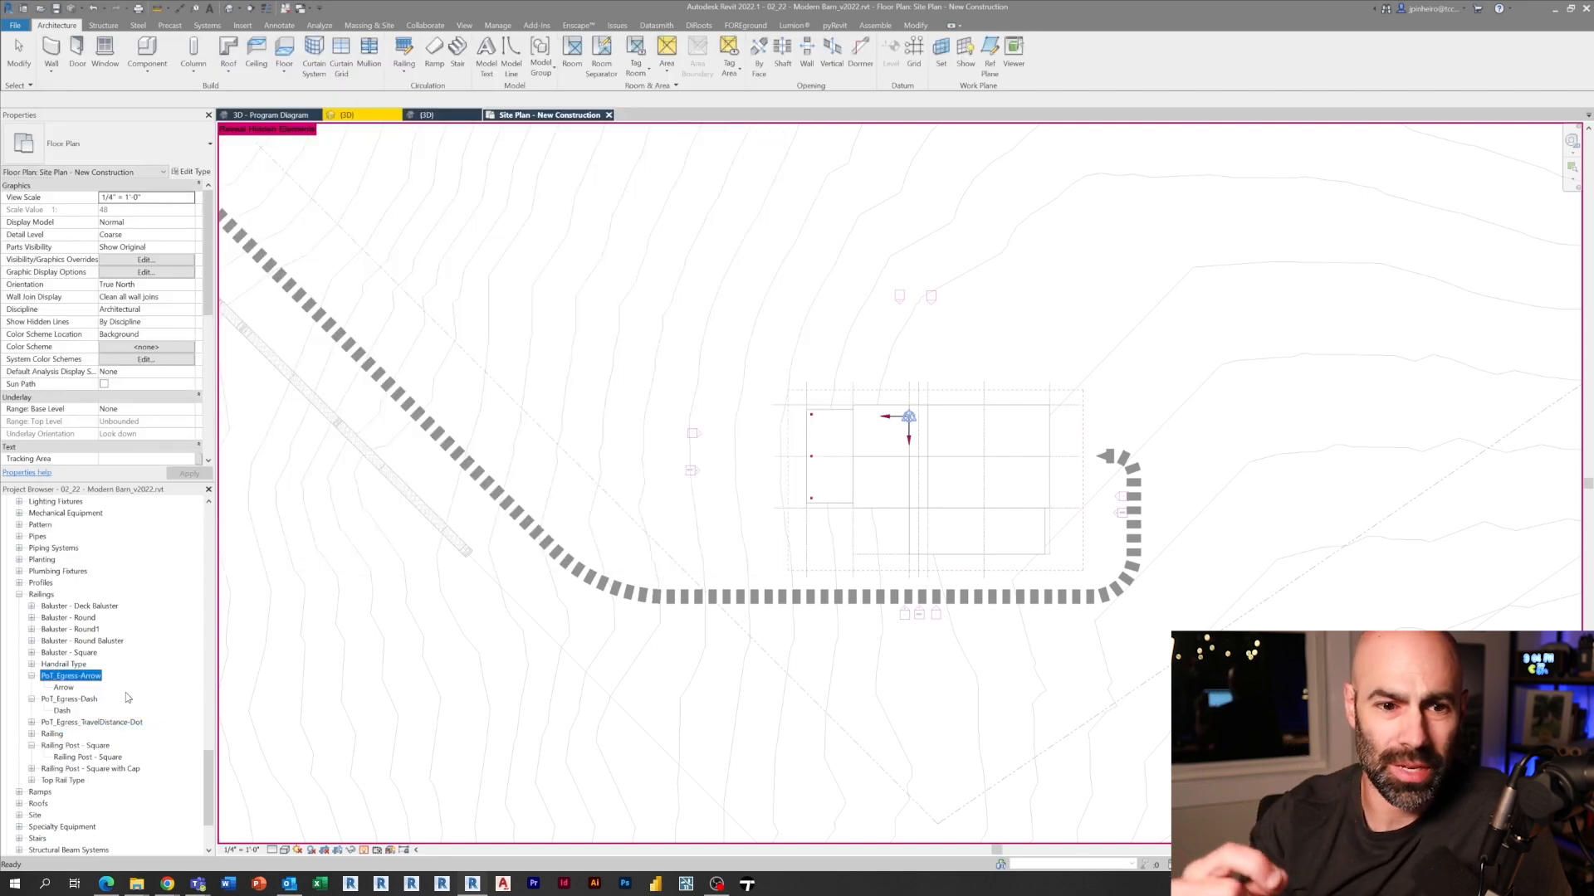
{"action": "left_click", "coordinate": [99, 689]}
Widen the arrowhead extrusion by dragging its triangle corners outward and finish the sketch.
{"action": "double_click", "coordinate": [56, 524]}
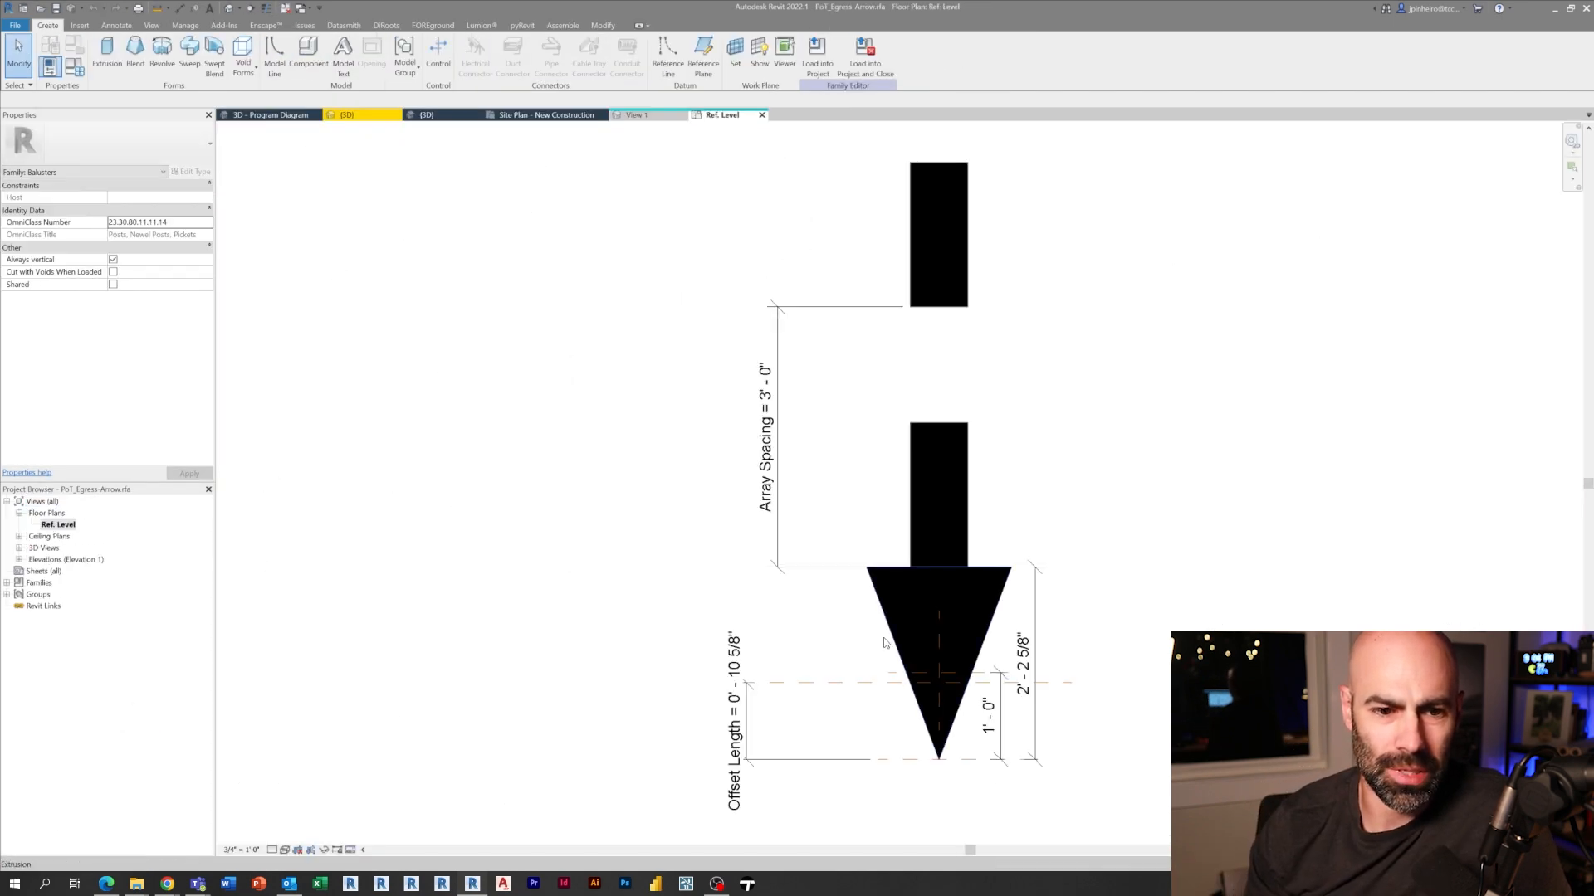
{"action": "double_click", "coordinate": [831, 524]}
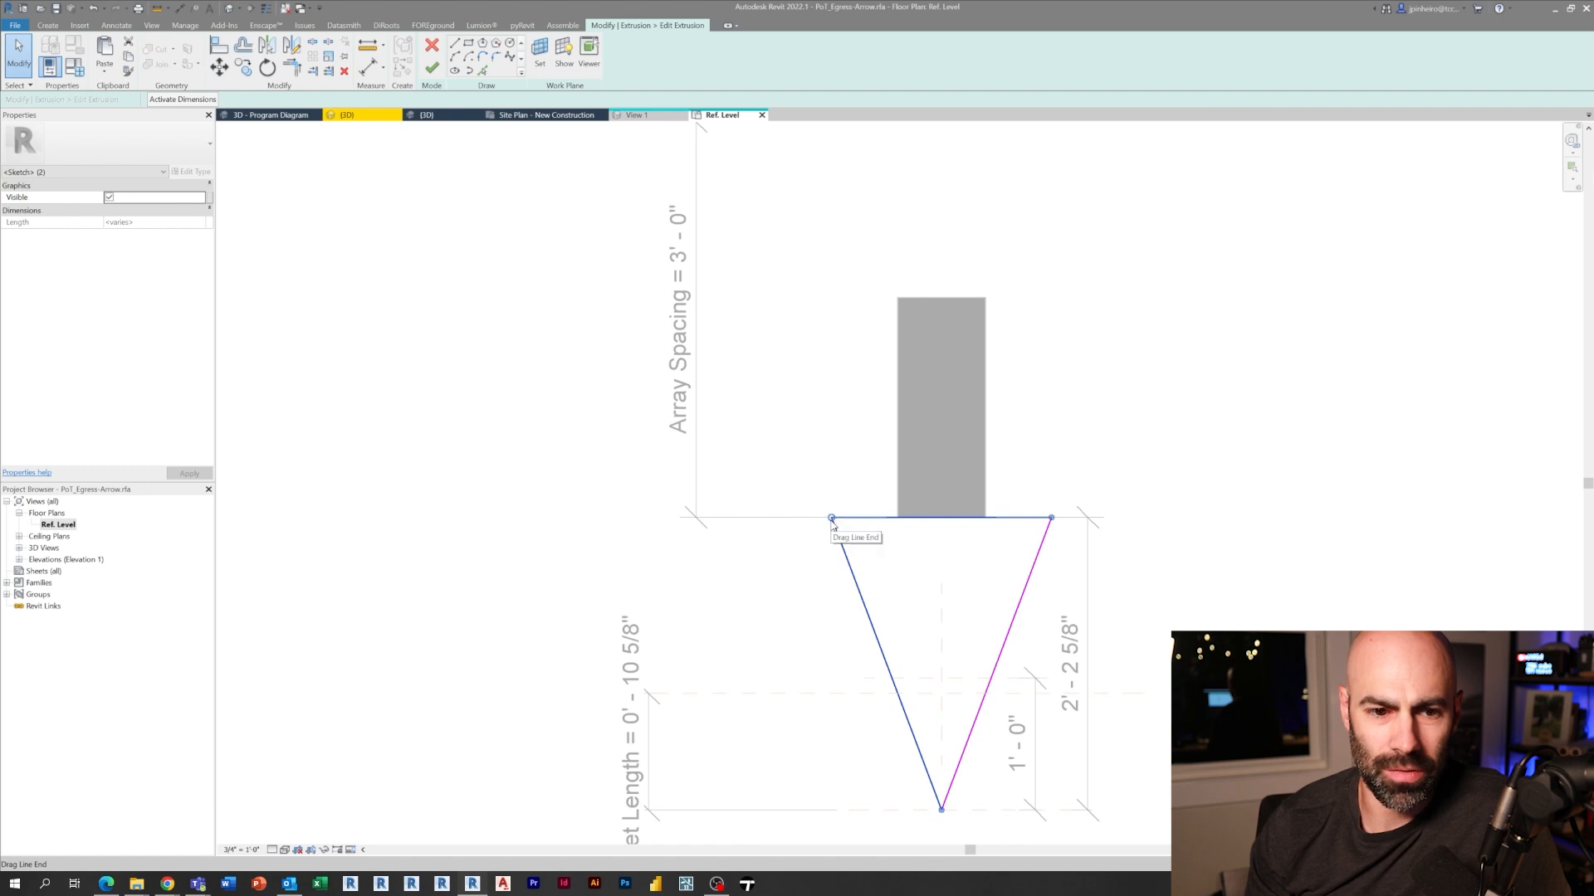
{"action": "key", "text": "Escape"}
{"action": "middle_click_drag", "start_coordinate": [940, 616], "coordinate": [842, 602]}
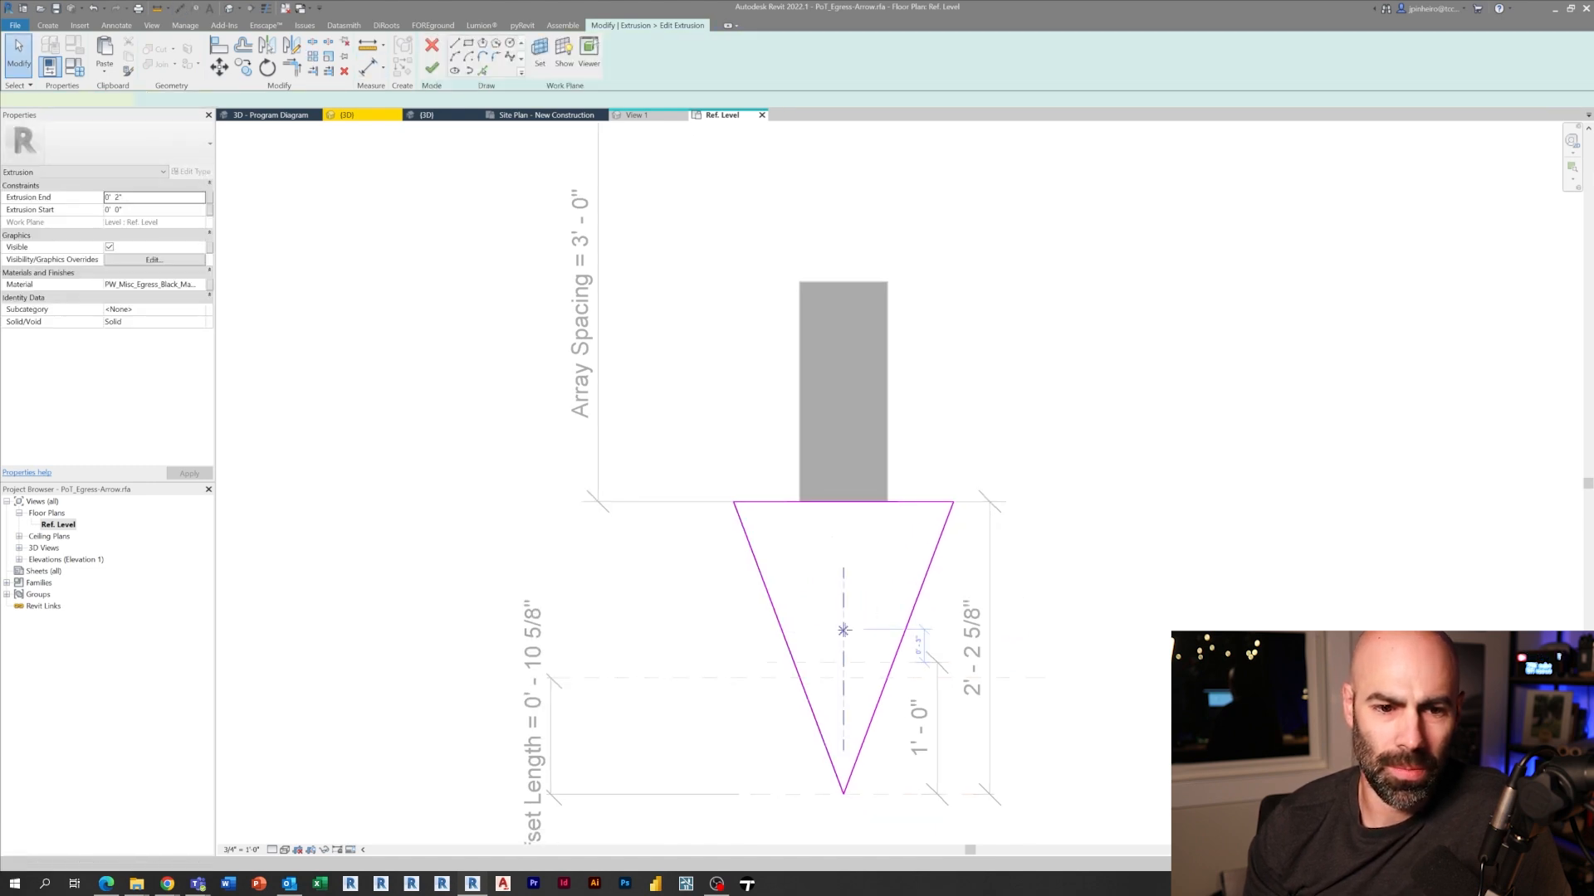
{"action": "key", "text": "Escape"}
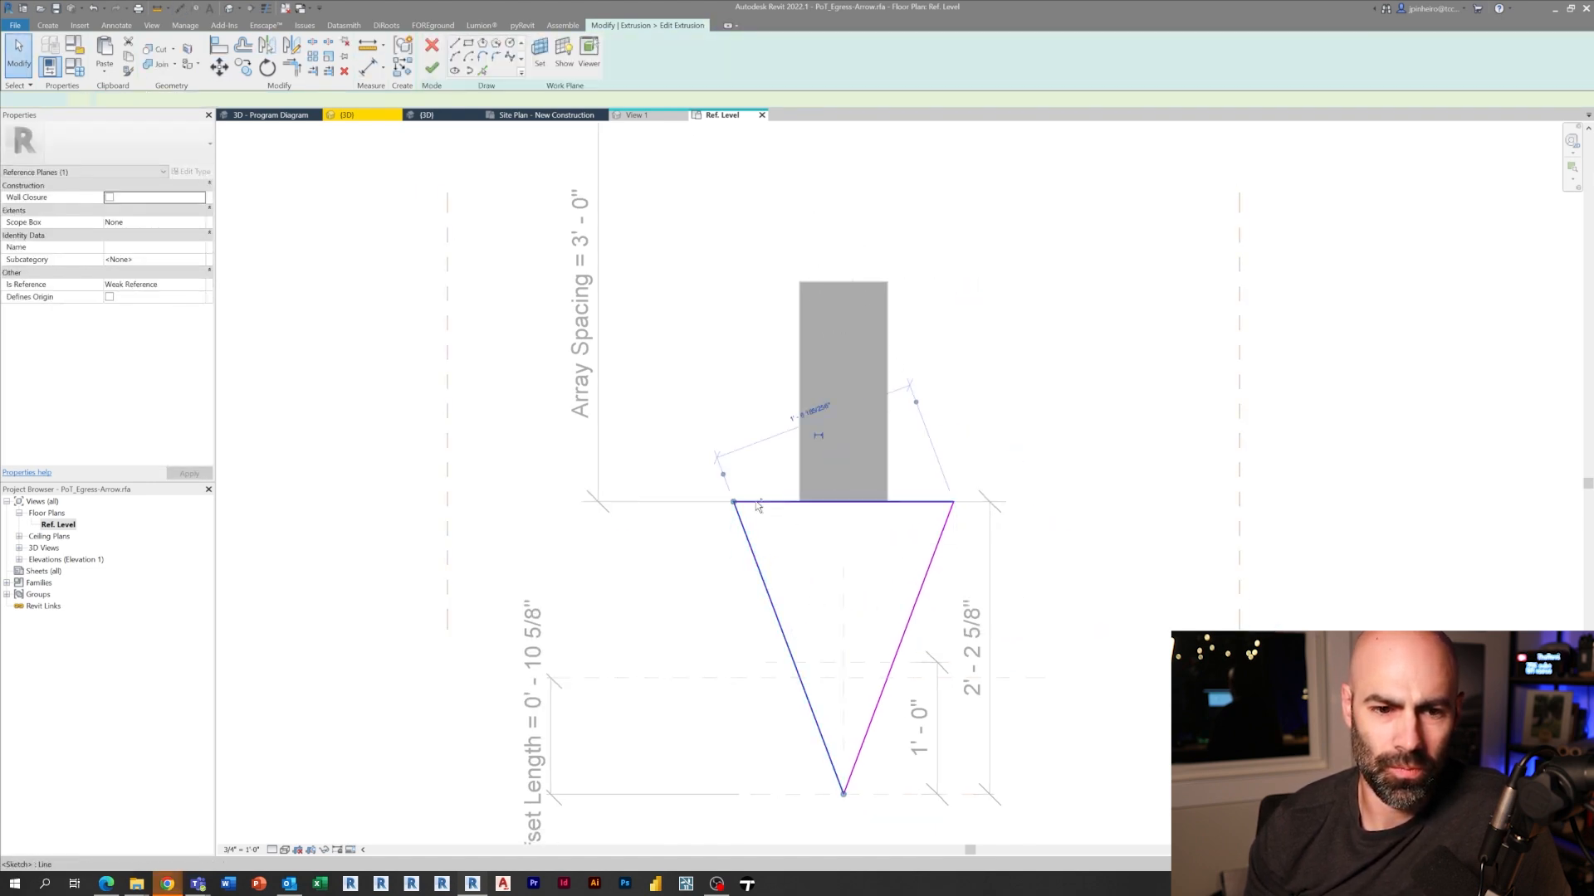
{"action": "left_click_drag", "start_coordinate": [735, 502], "coordinate": [448, 502]}
{"action": "left_click_drag", "start_coordinate": [954, 500], "coordinate": [1238, 501]}
{"action": "left_click", "coordinate": [432, 66]}
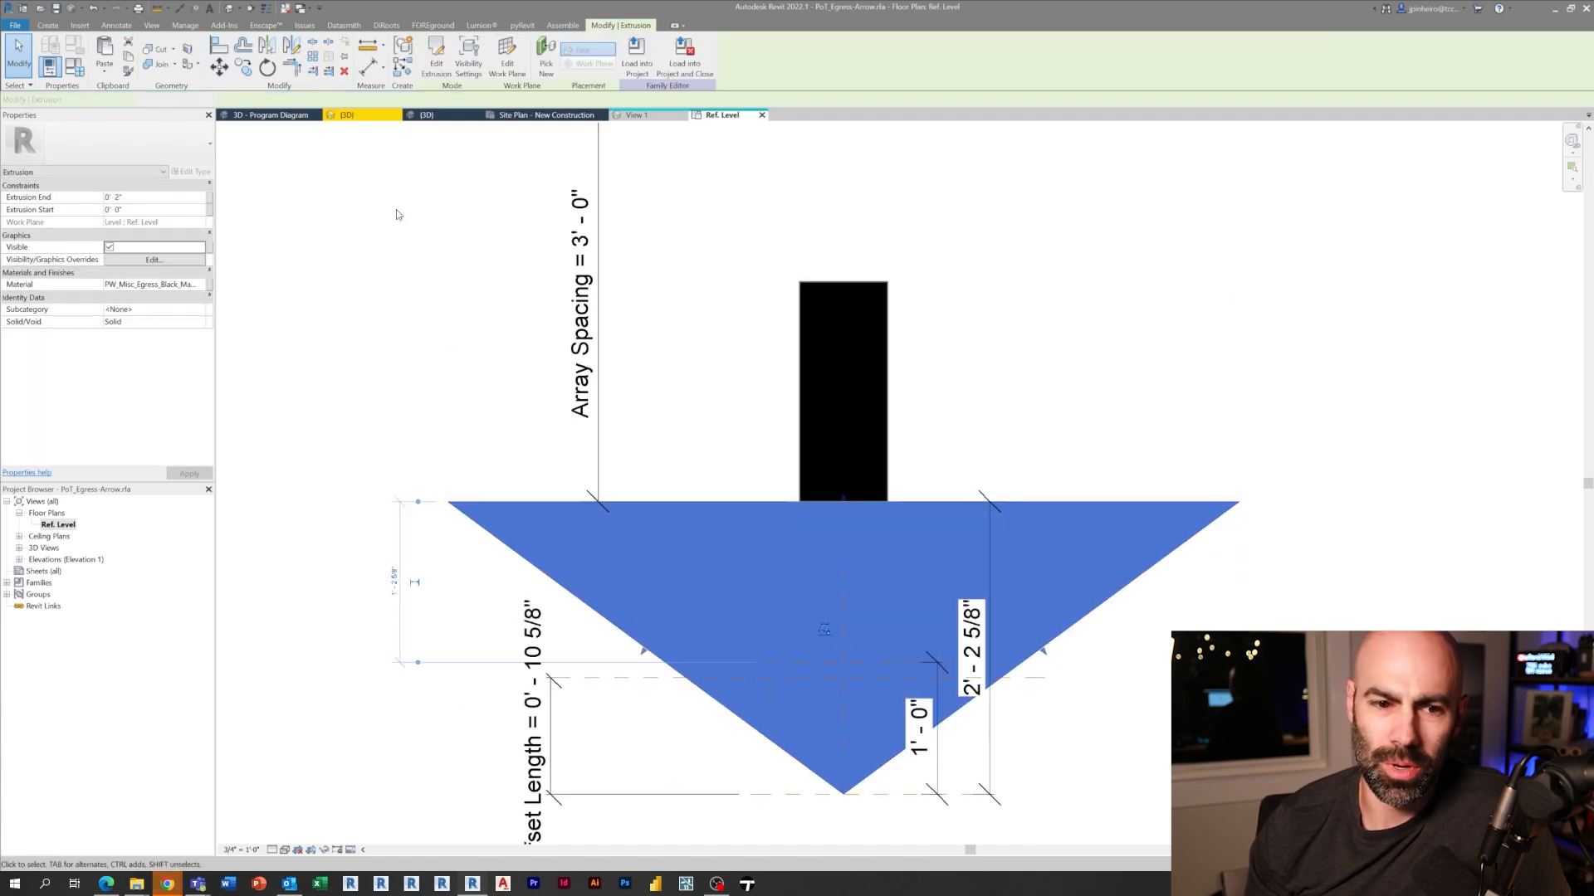
Load the arrow family into the barn project, overwriting the existing version.
{"action": "left_click", "coordinate": [635, 56]}
{"action": "left_click", "coordinate": [764, 533]}
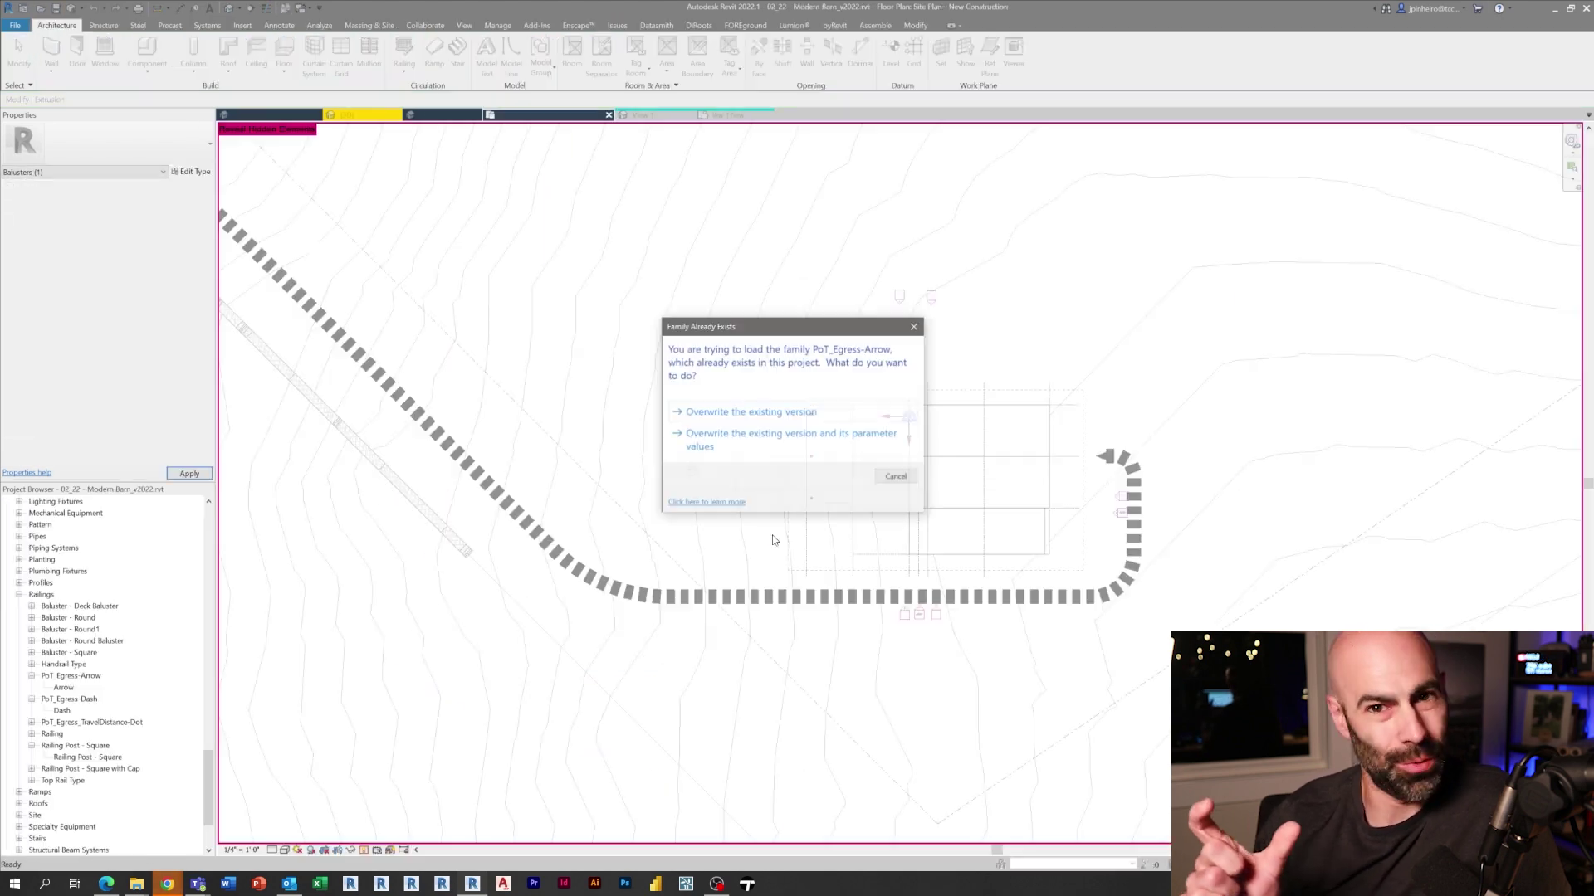
{"action": "left_click", "coordinate": [829, 415]}
Leave the egress path sketch unchanged and select the path railing in the {3D} view for type editing.
{"action": "double_click", "coordinate": [1094, 584]}
{"action": "scroll", "coordinate": [1093, 583], "scroll_direction": "up", "scroll_amount": 1}
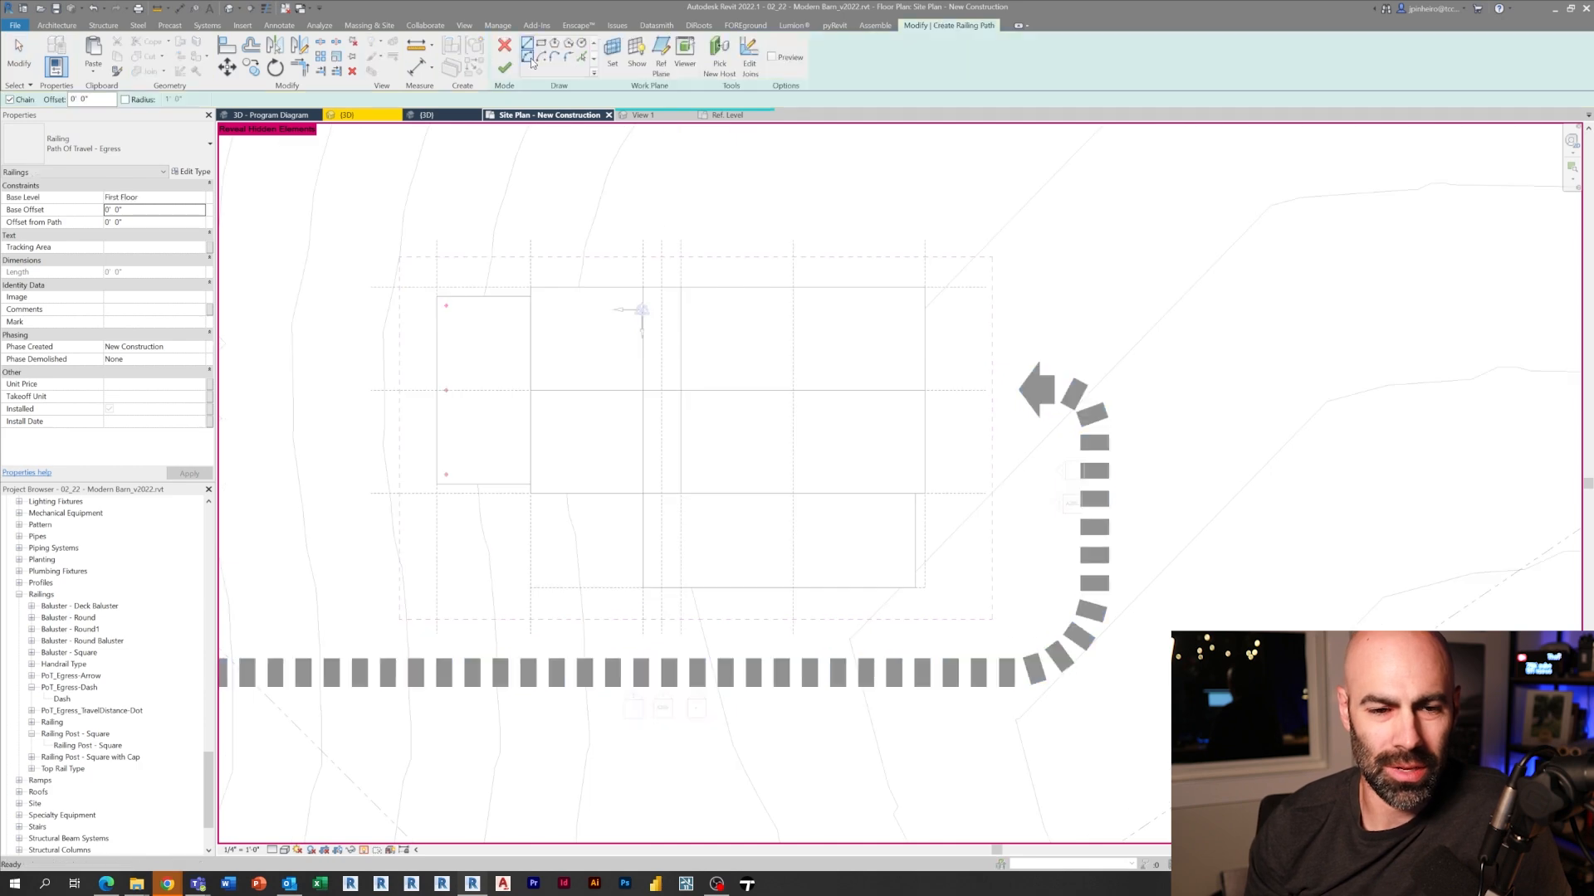
{"action": "scroll", "coordinate": [1006, 664], "scroll_direction": "up", "scroll_amount": 2}
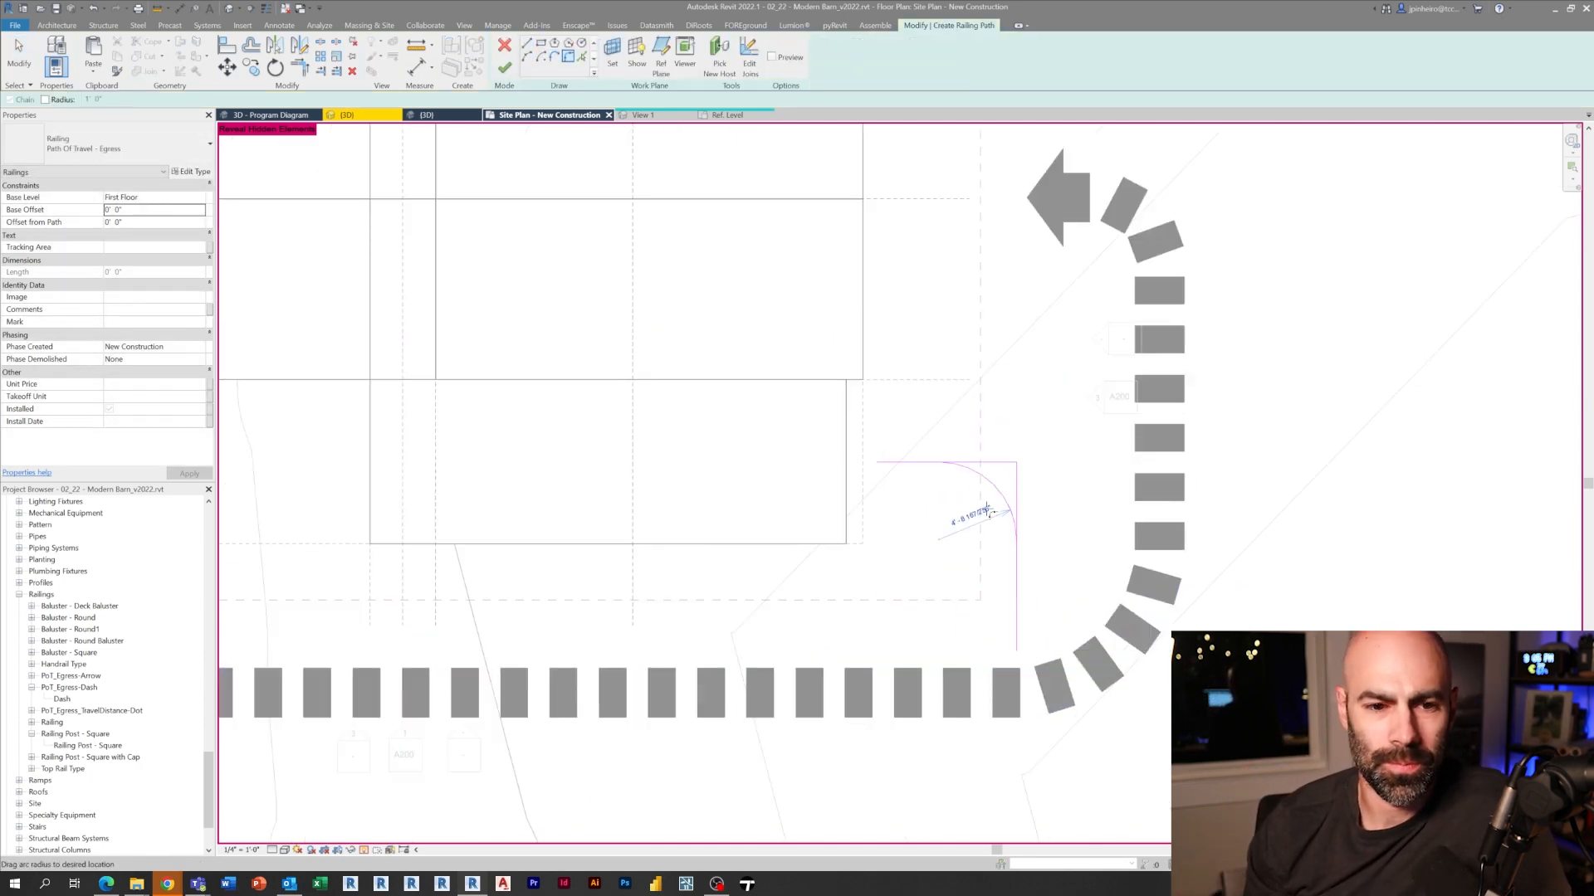
{"action": "key", "text": "Escape"}
{"action": "key", "text": "Escape"}
{"action": "scroll", "coordinate": [1055, 479], "scroll_direction": "down", "scroll_amount": 3}
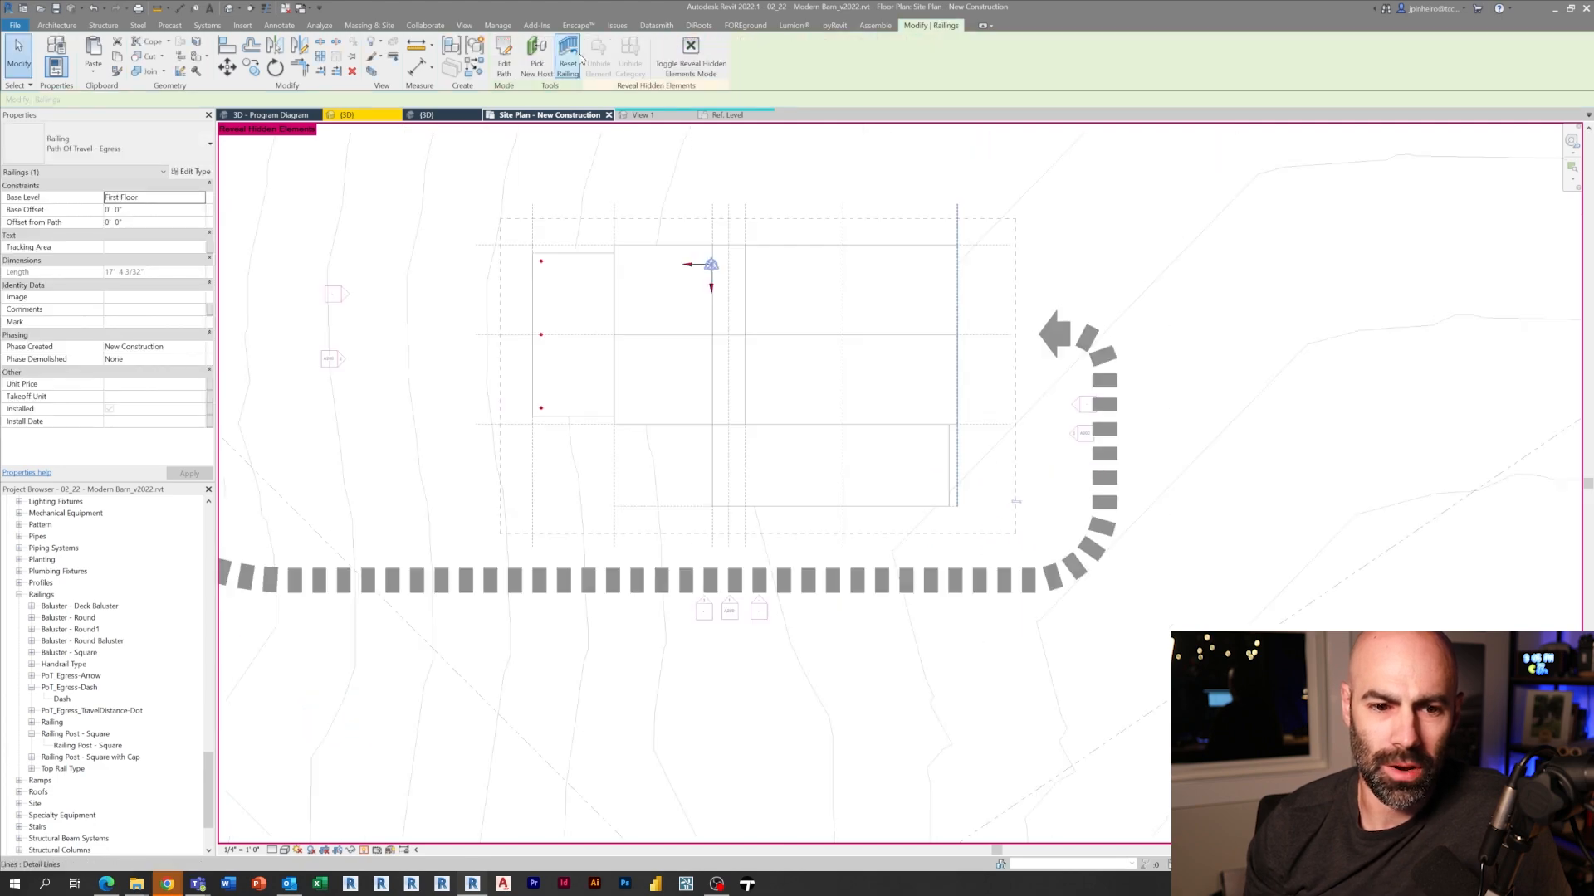
{"action": "left_click", "coordinate": [229, 9]}
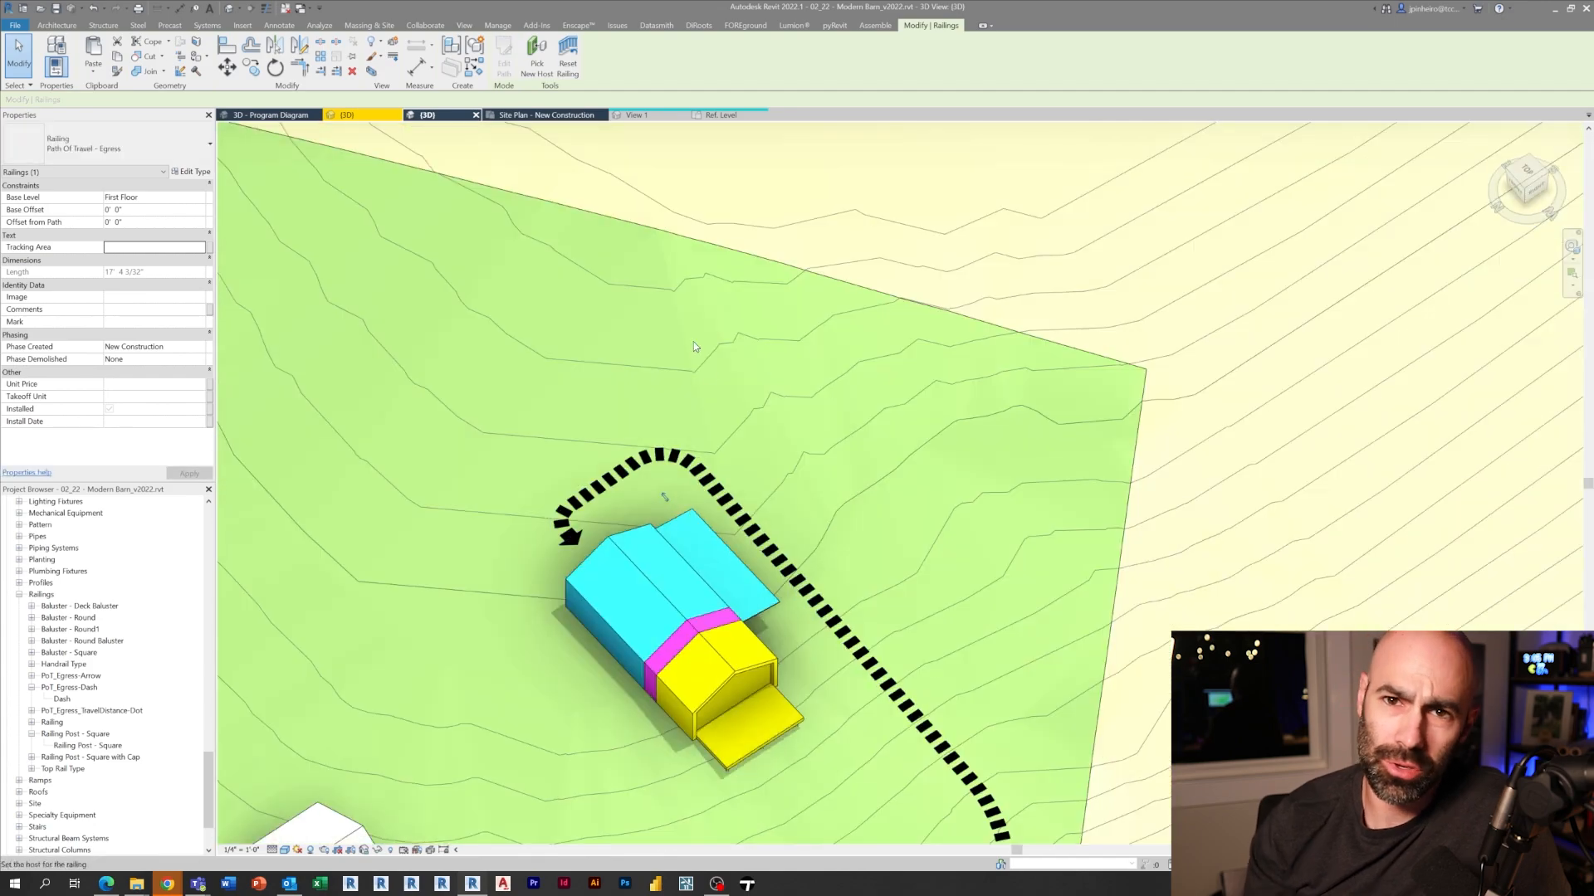
{"action": "scroll", "coordinate": [795, 472], "scroll_direction": "up", "scroll_amount": 3}
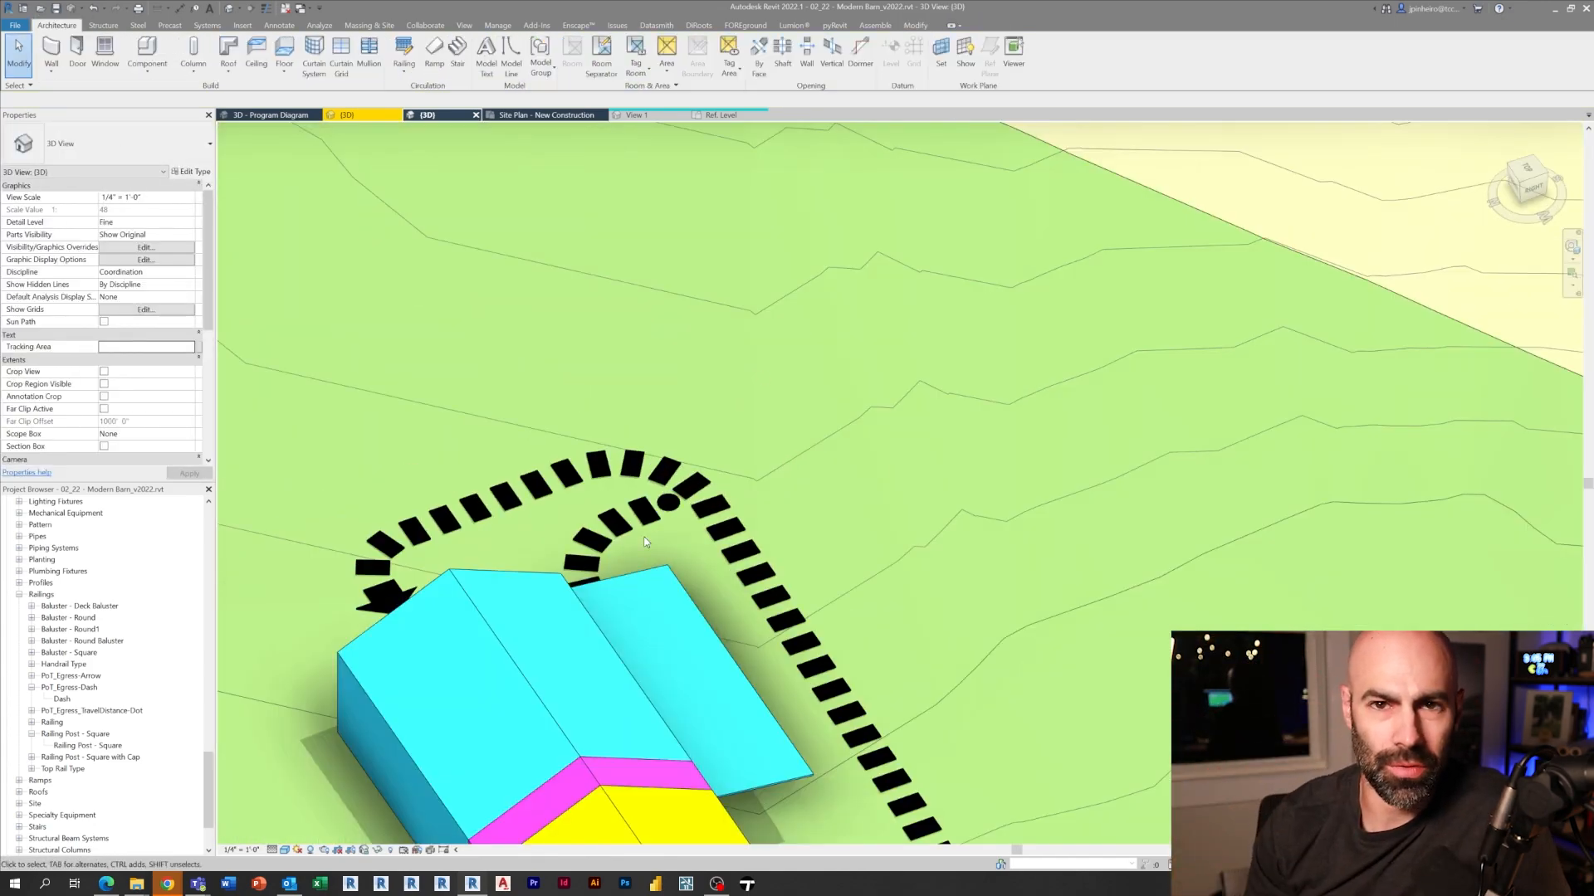
{"action": "left_click", "coordinate": [610, 556]}
{"action": "scroll", "coordinate": [610, 557], "scroll_direction": "up", "scroll_amount": 3}
{"action": "left_click", "coordinate": [190, 170]}
Set the railing's baluster placement to use the travel-distance dot post family.
{"action": "left_click", "coordinate": [473, 197]}
{"action": "left_click", "coordinate": [286, 463]}
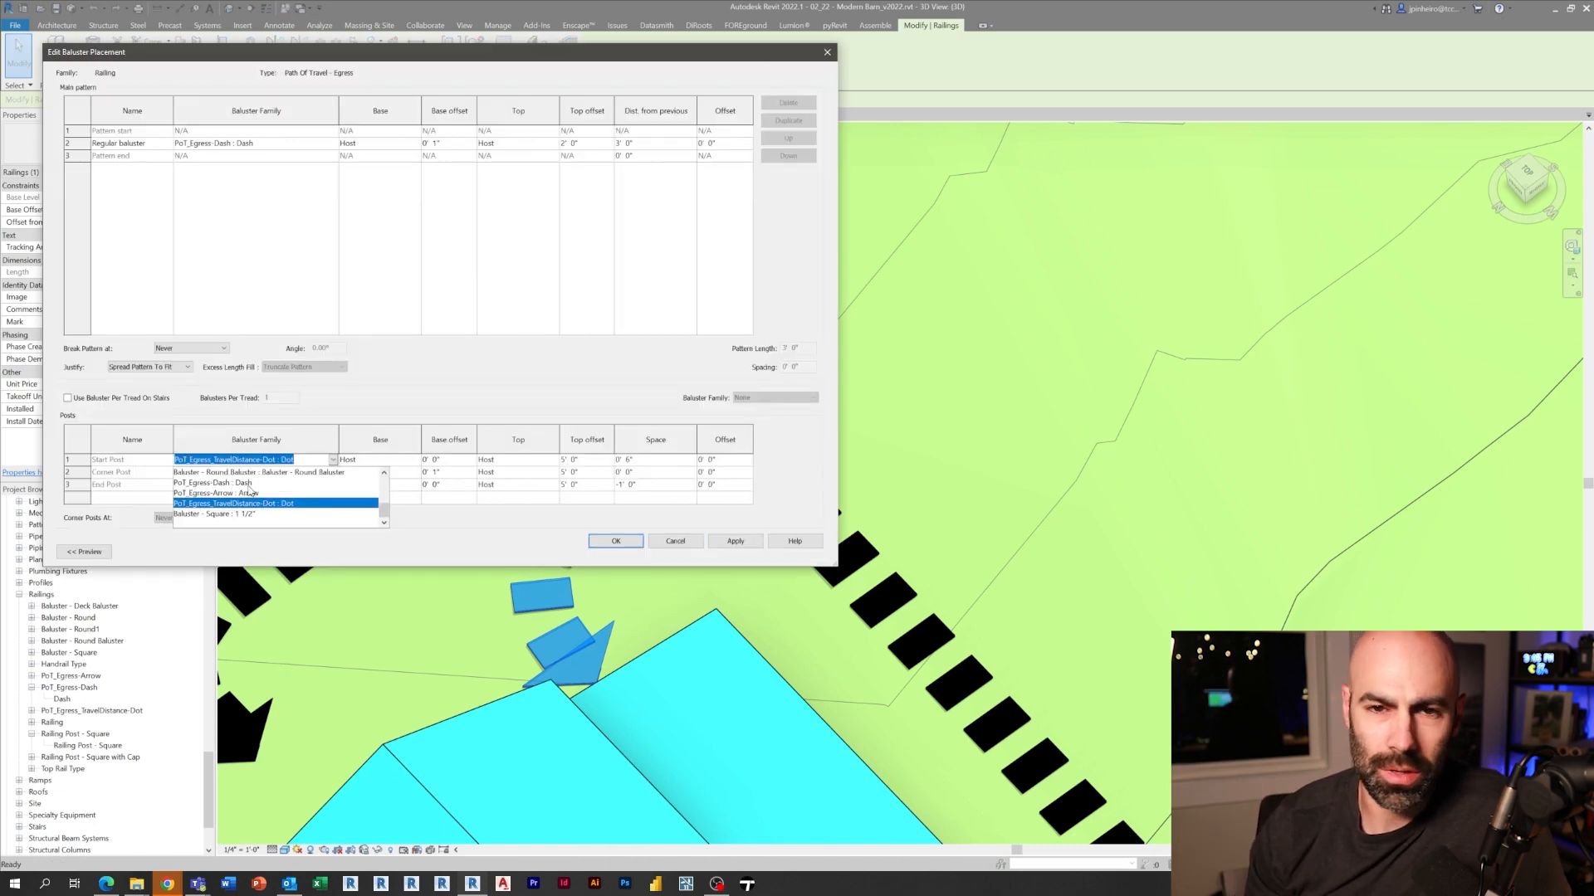
{"action": "left_click", "coordinate": [611, 537]}
{"action": "left_click", "coordinate": [682, 551]}
Select the shorter inner egress path in the 3D - Program Diagram view and enter its sketch.
{"action": "left_click", "coordinate": [270, 115]}
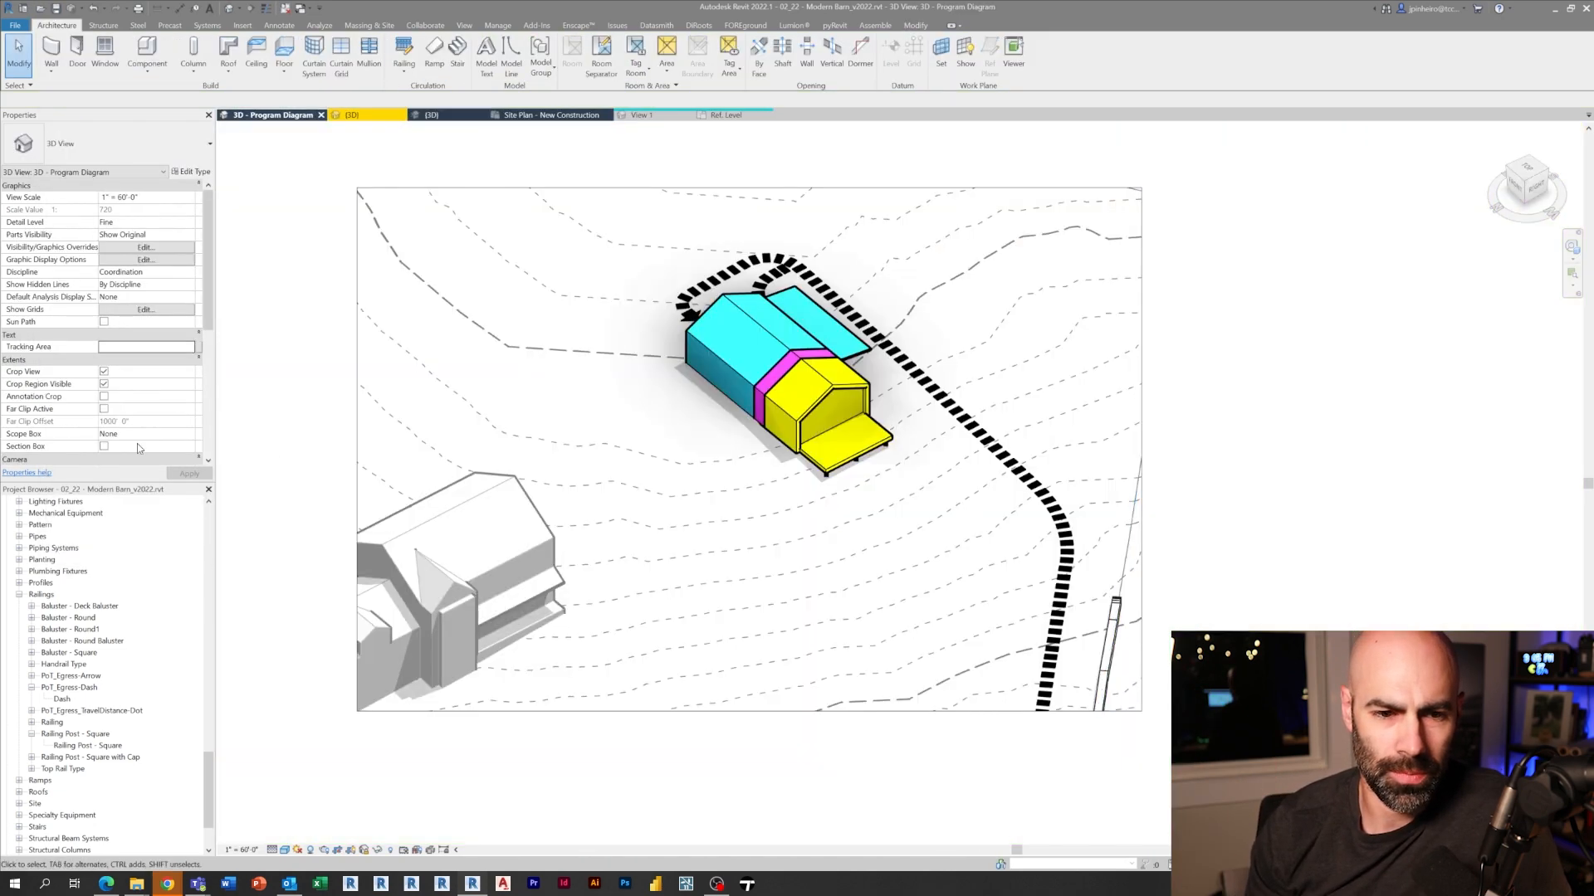
{"action": "left_click", "coordinate": [530, 71]}
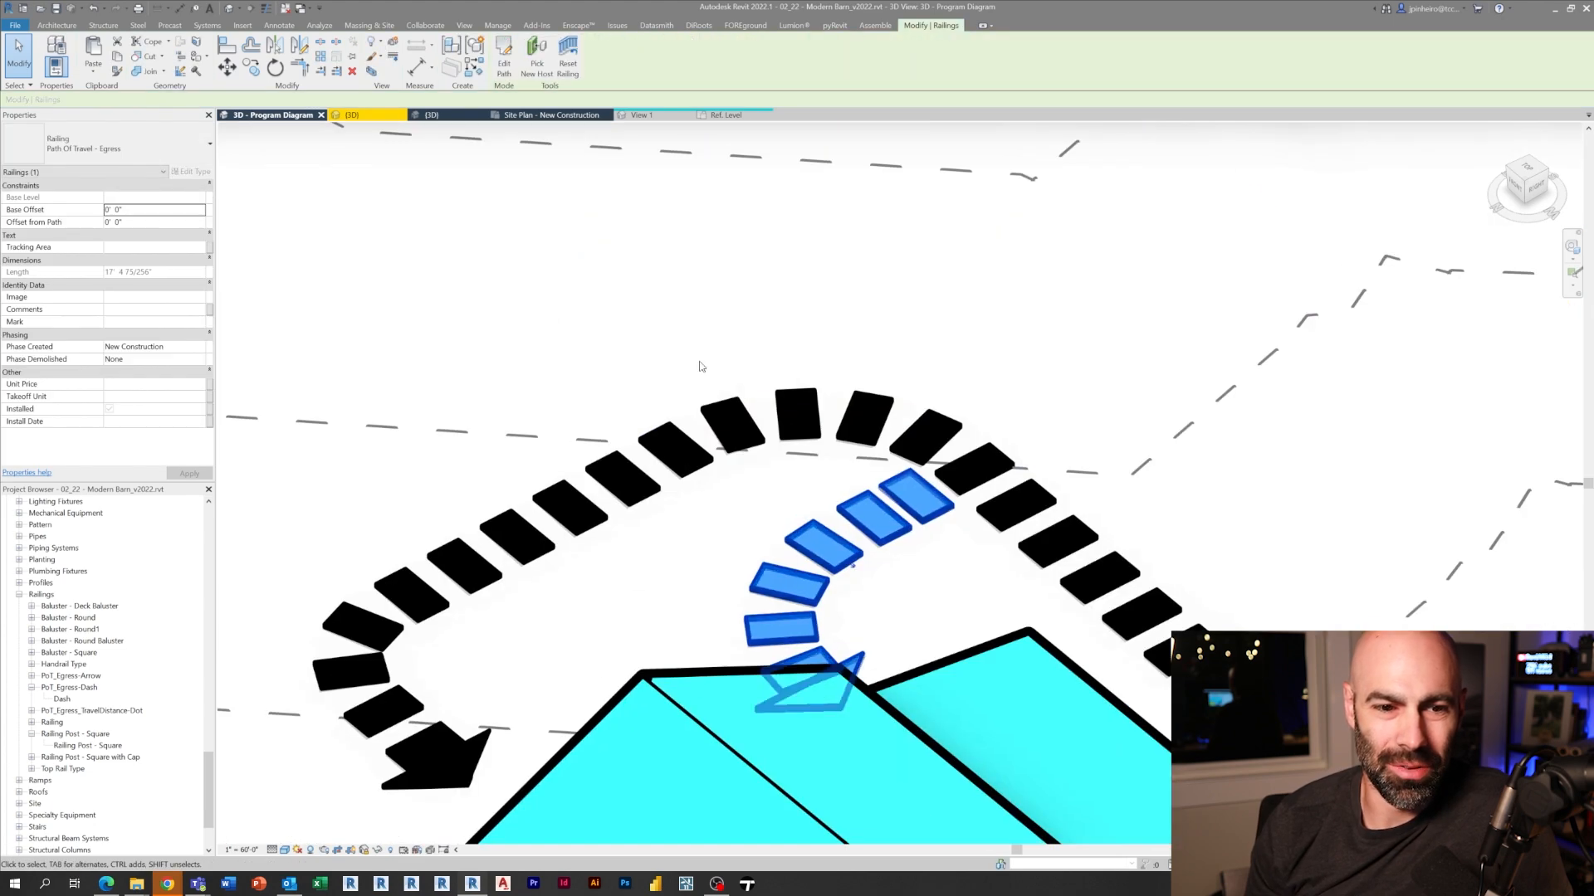
{"action": "double_click", "coordinate": [750, 581]}
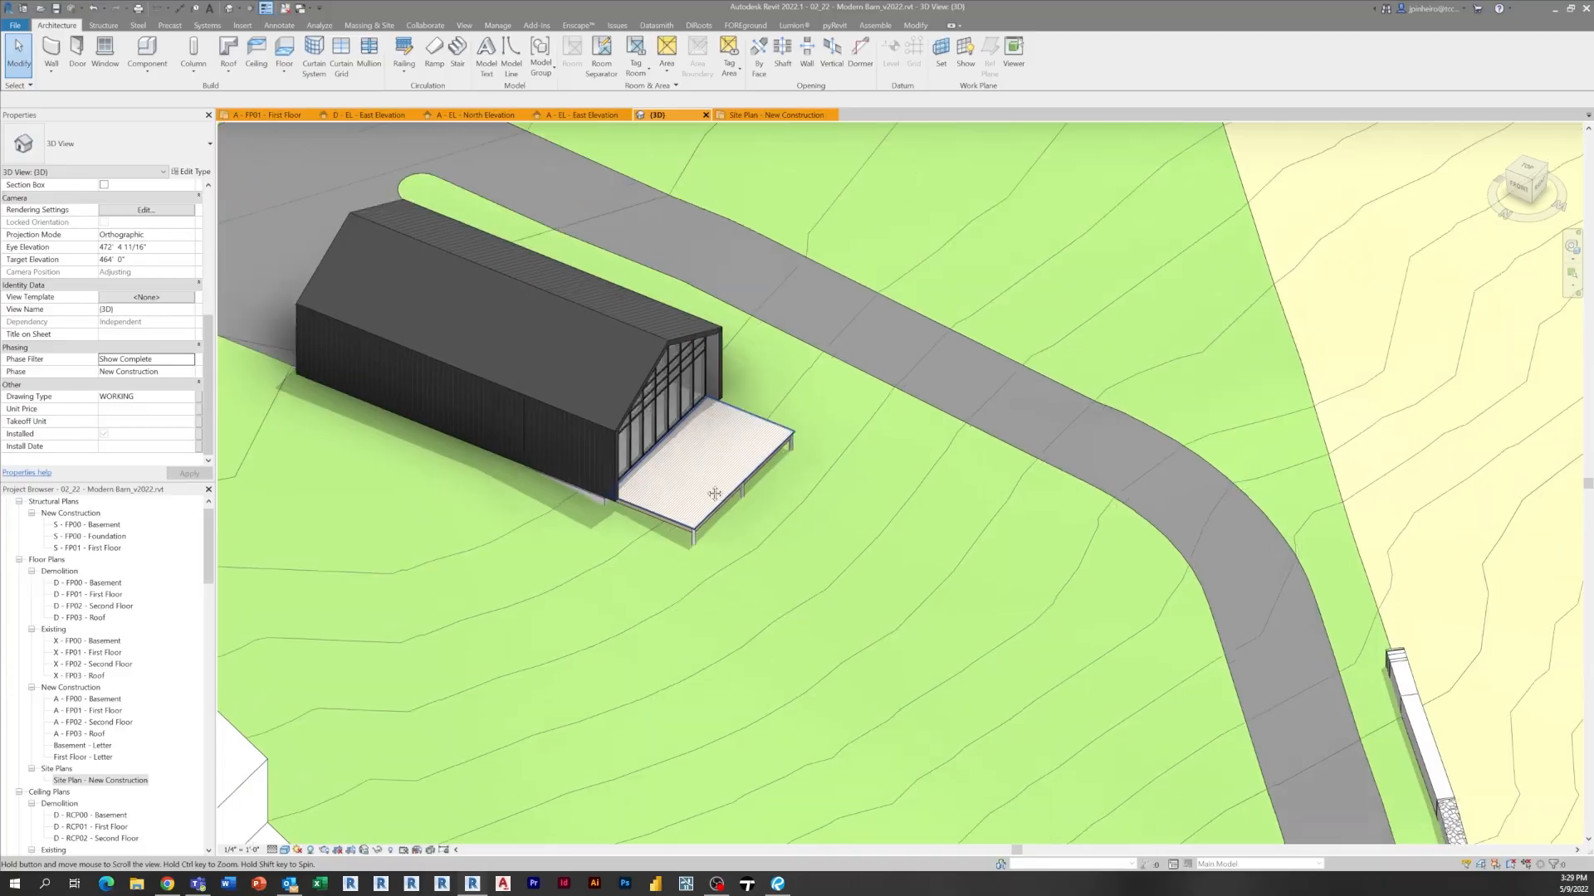
{"action": "middle_click_drag", "start_coordinate": [713, 493], "coordinate": [672, 491], "text": "shift"}
{"action": "scroll", "coordinate": [645, 489], "scroll_direction": "up", "scroll_amount": 5}
{"action": "scroll", "coordinate": [538, 367], "scroll_direction": "up", "scroll_amount": 3}
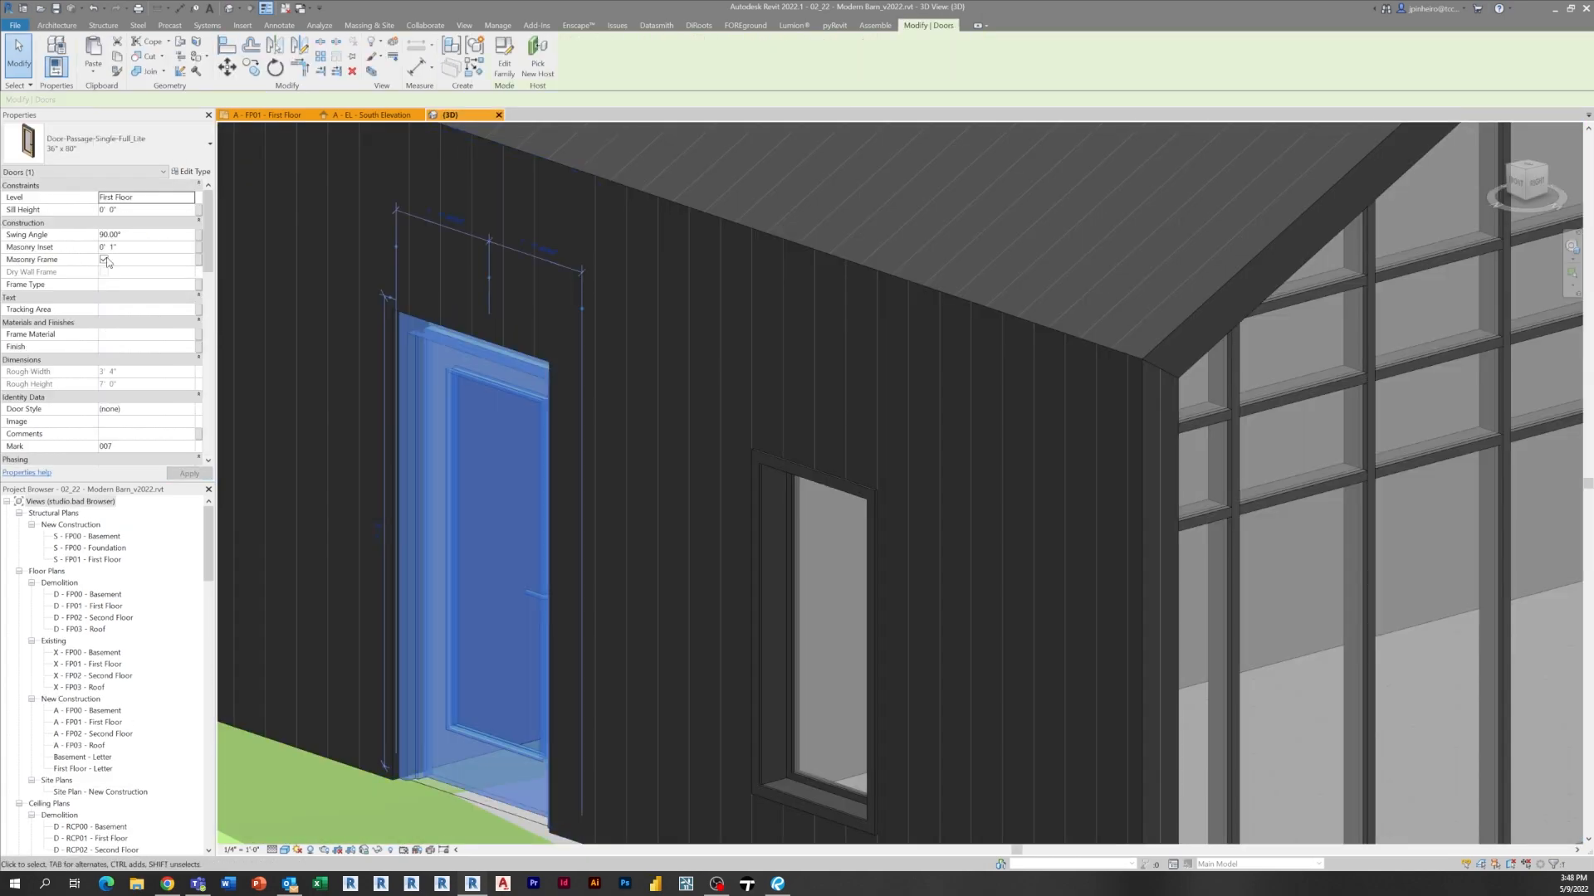
{"action": "scroll", "coordinate": [185, 377], "scroll_direction": "down", "scroll_amount": 4}
{"action": "scroll", "coordinate": [191, 423], "scroll_direction": "down", "scroll_amount": 3}
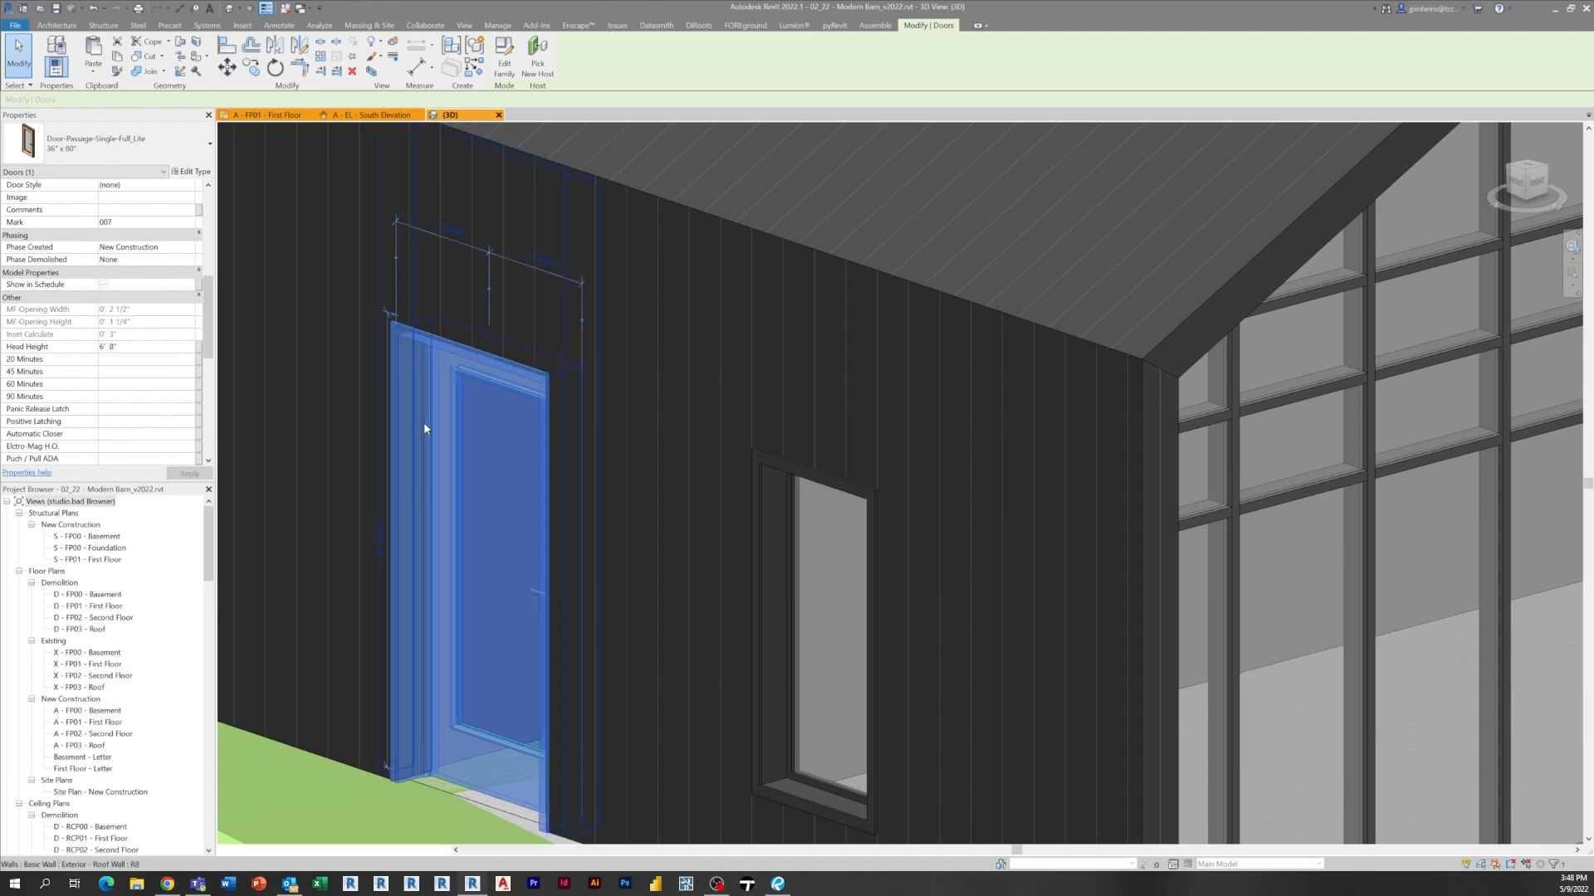
{"action": "middle_click_drag", "start_coordinate": [424, 429], "coordinate": [259, 361], "text": "shift"}
{"action": "key", "text": "Escape"}
{"action": "scroll", "coordinate": [359, 390], "scroll_direction": "down", "scroll_amount": 5}
{"action": "scroll", "coordinate": [686, 573], "scroll_direction": "down", "scroll_amount": 3}
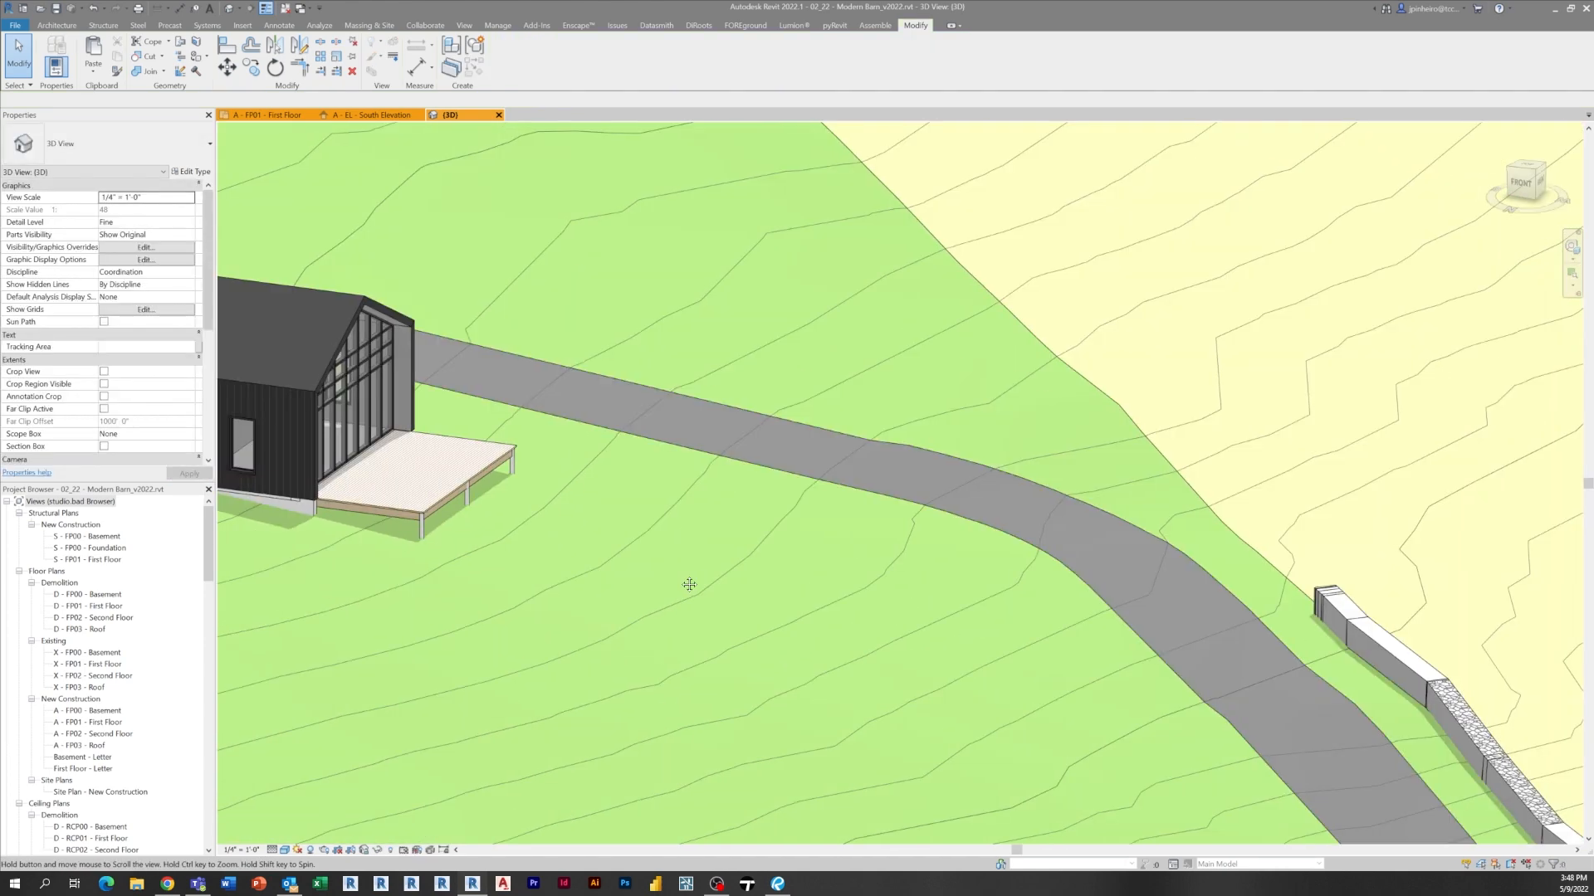
{"action": "middle_click_drag", "start_coordinate": [687, 574], "coordinate": [470, 542], "text": "shift"}
{"action": "scroll", "coordinate": [1202, 559], "scroll_direction": "up", "scroll_amount": 5}
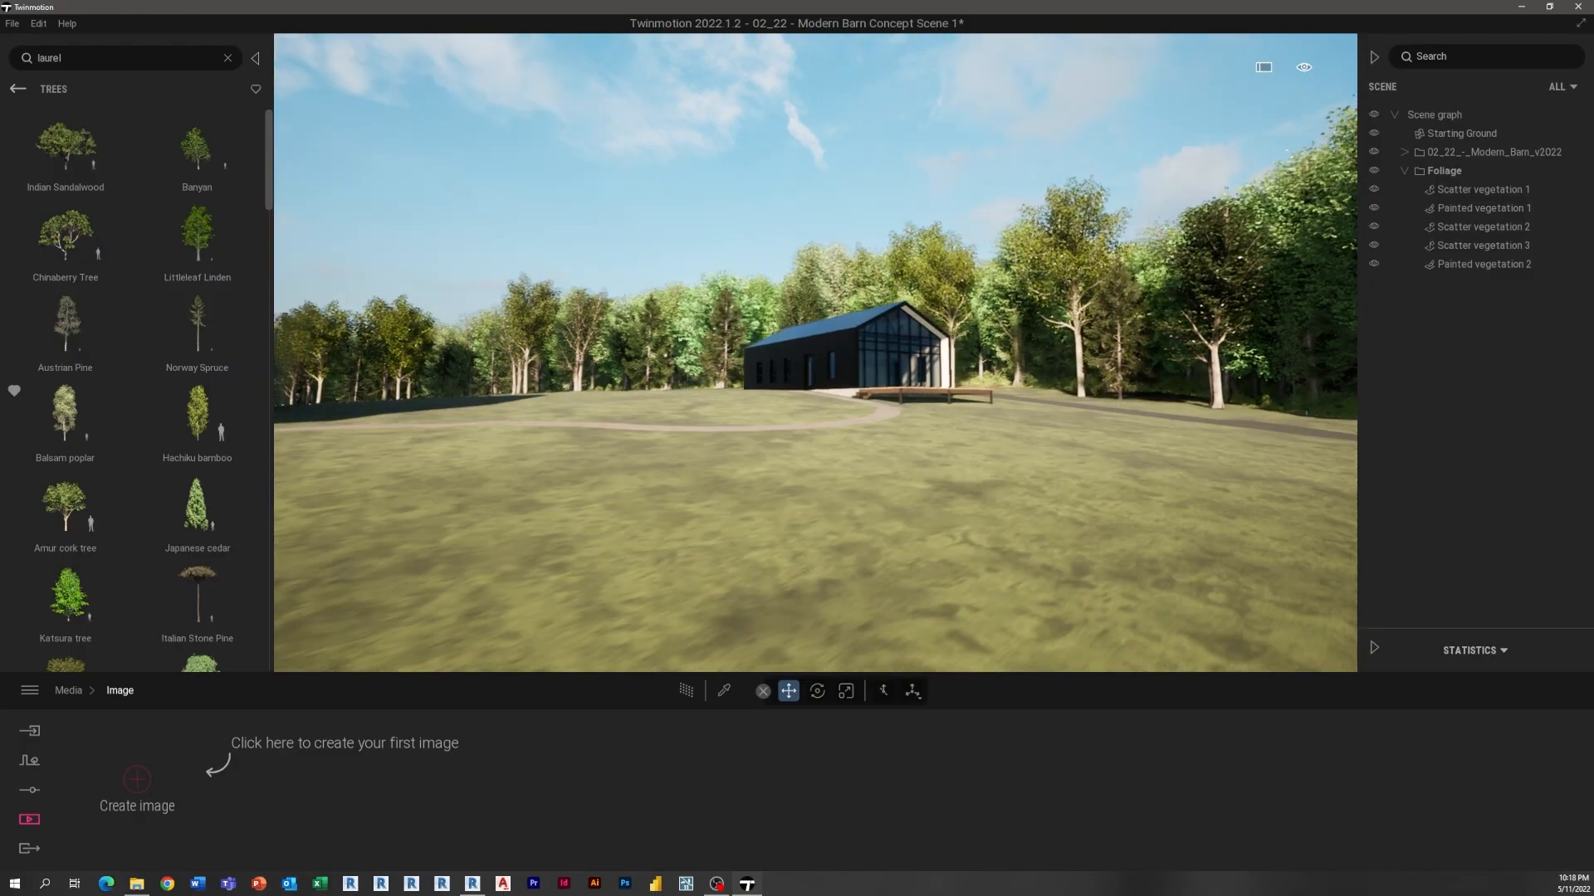